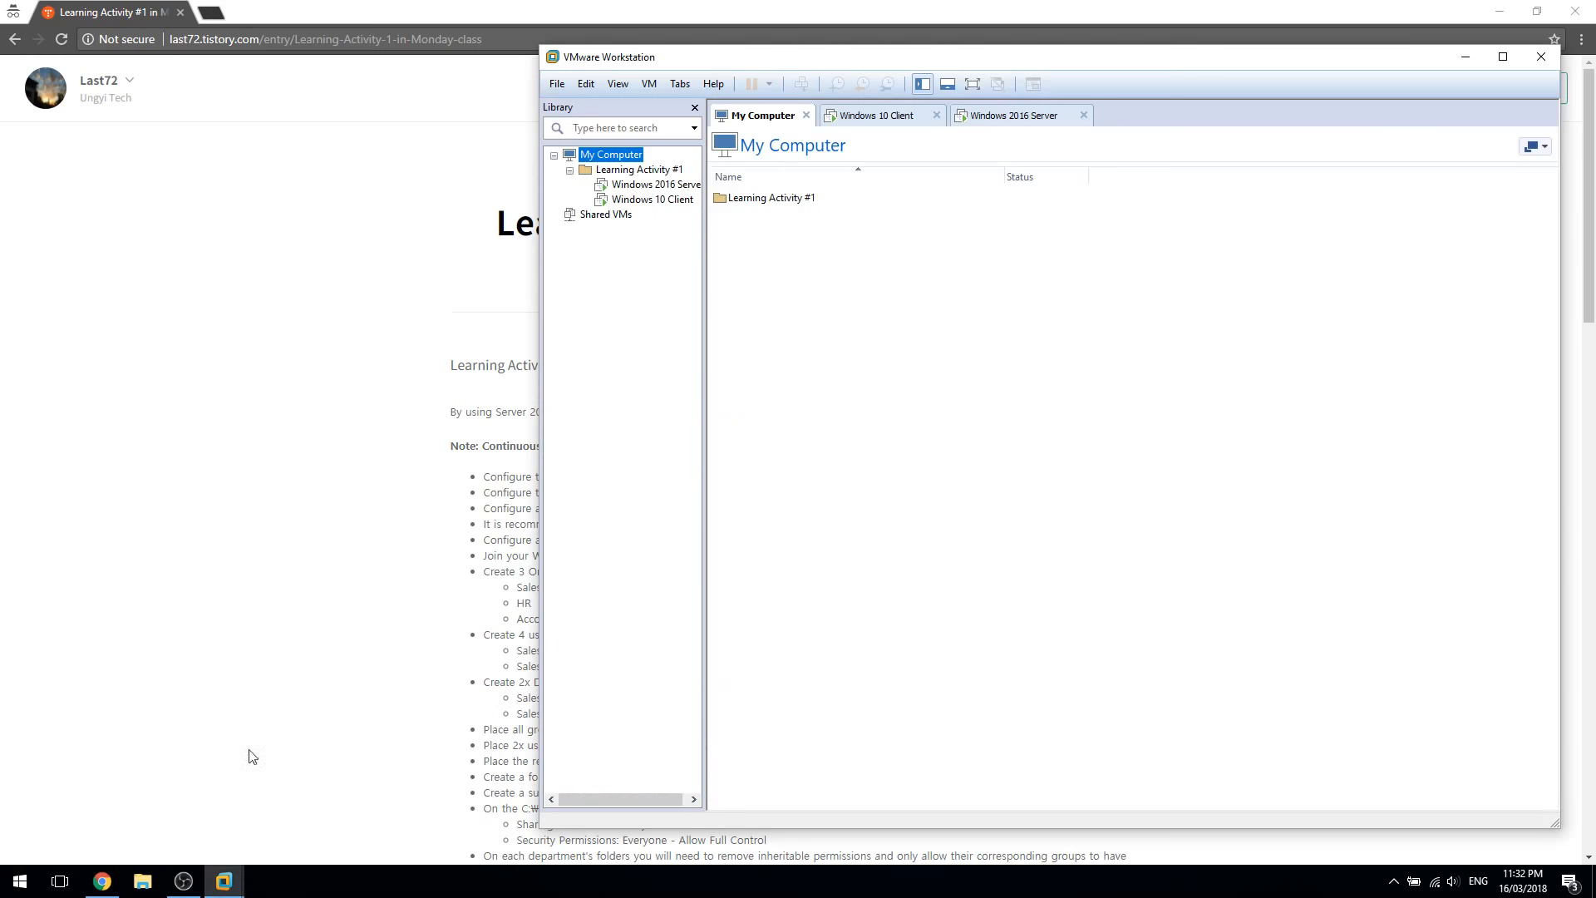
Start a Typical new virtual machine with the operating system to be installed later
drag(919, 64, 412, 87)
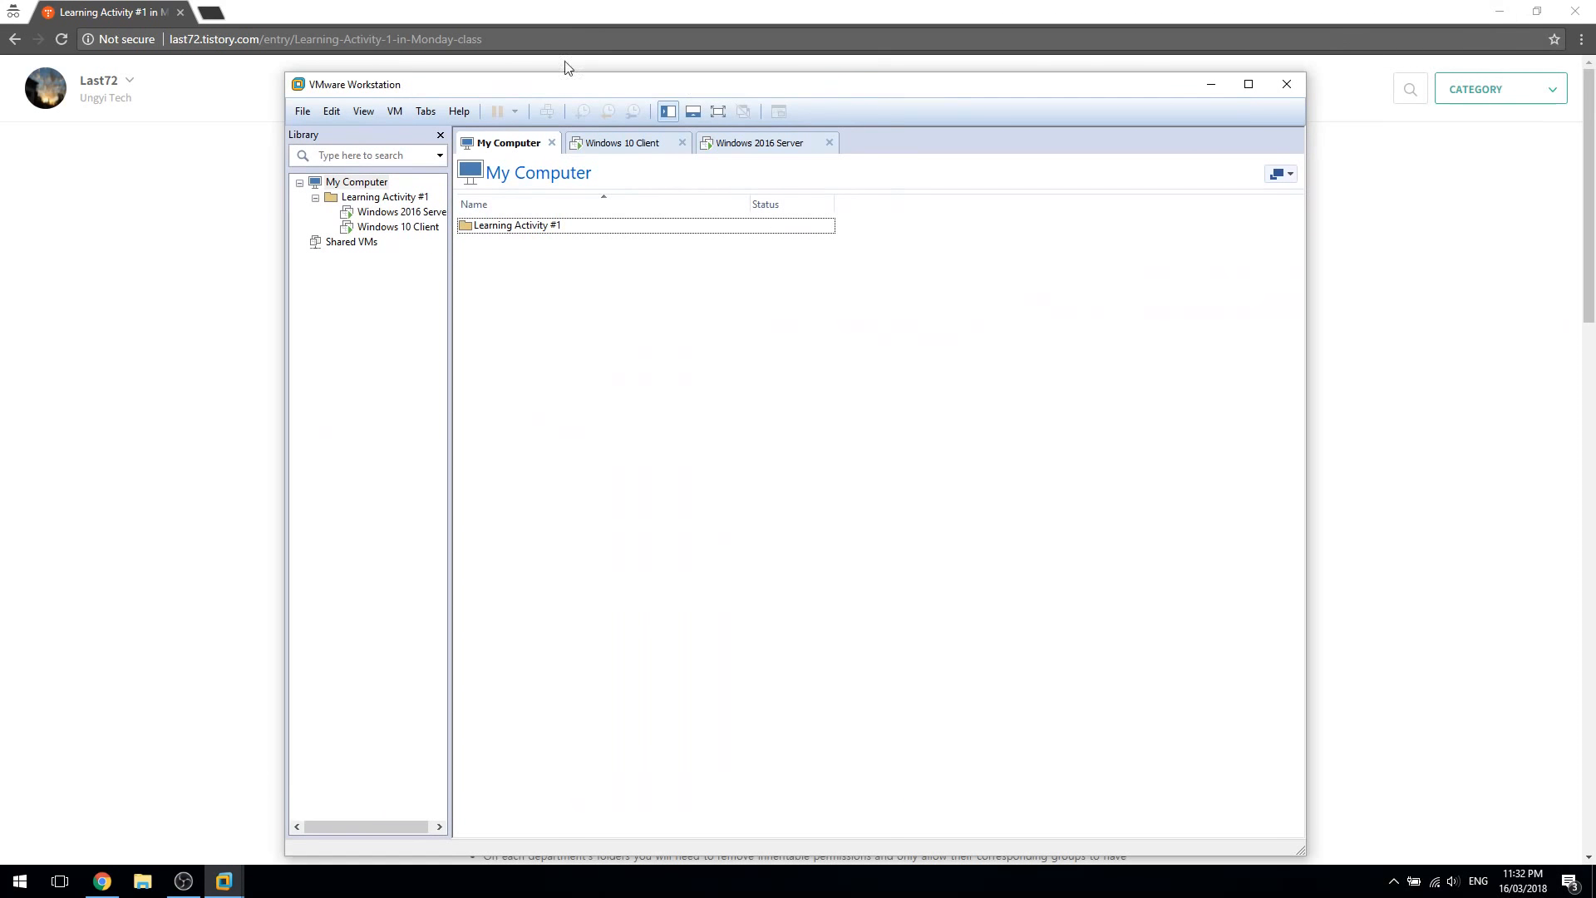
click(299, 113)
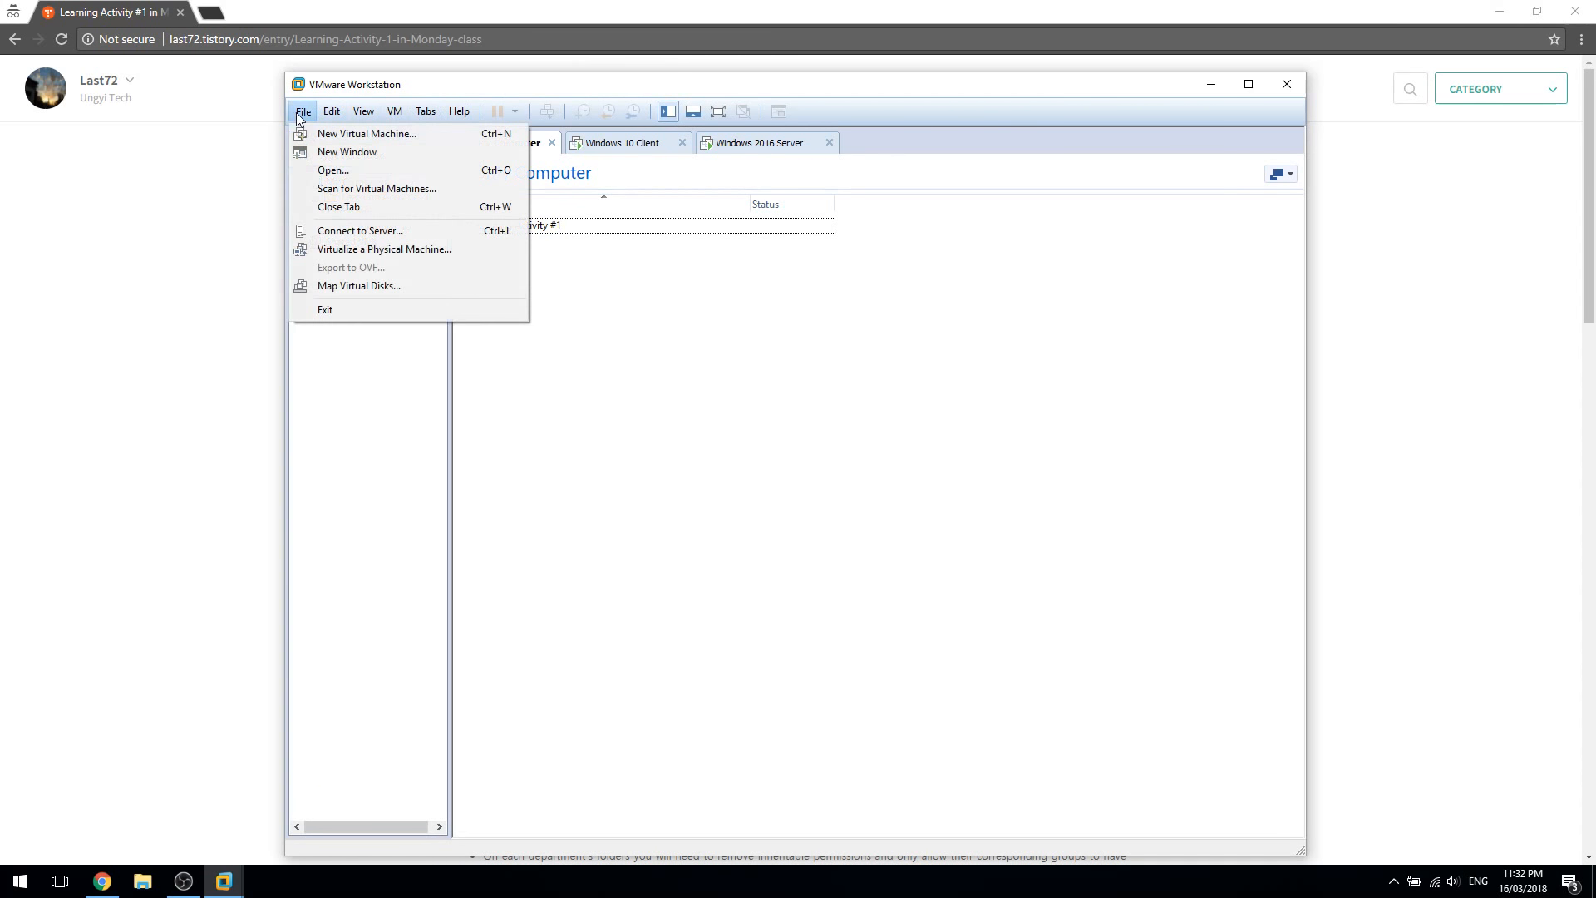
click(430, 134)
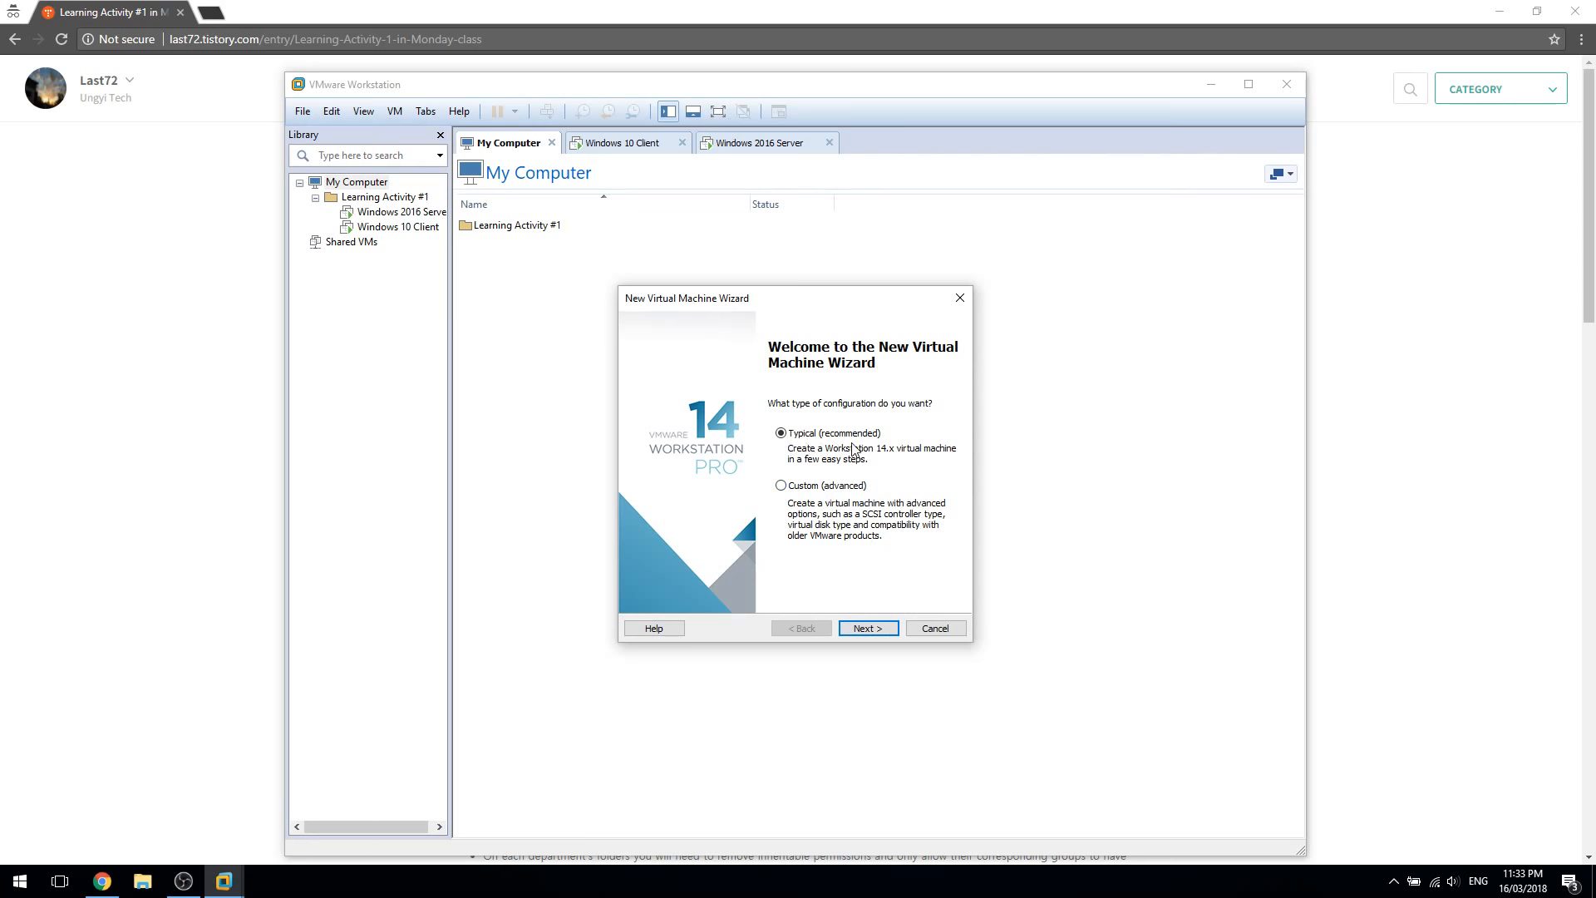
click(885, 629)
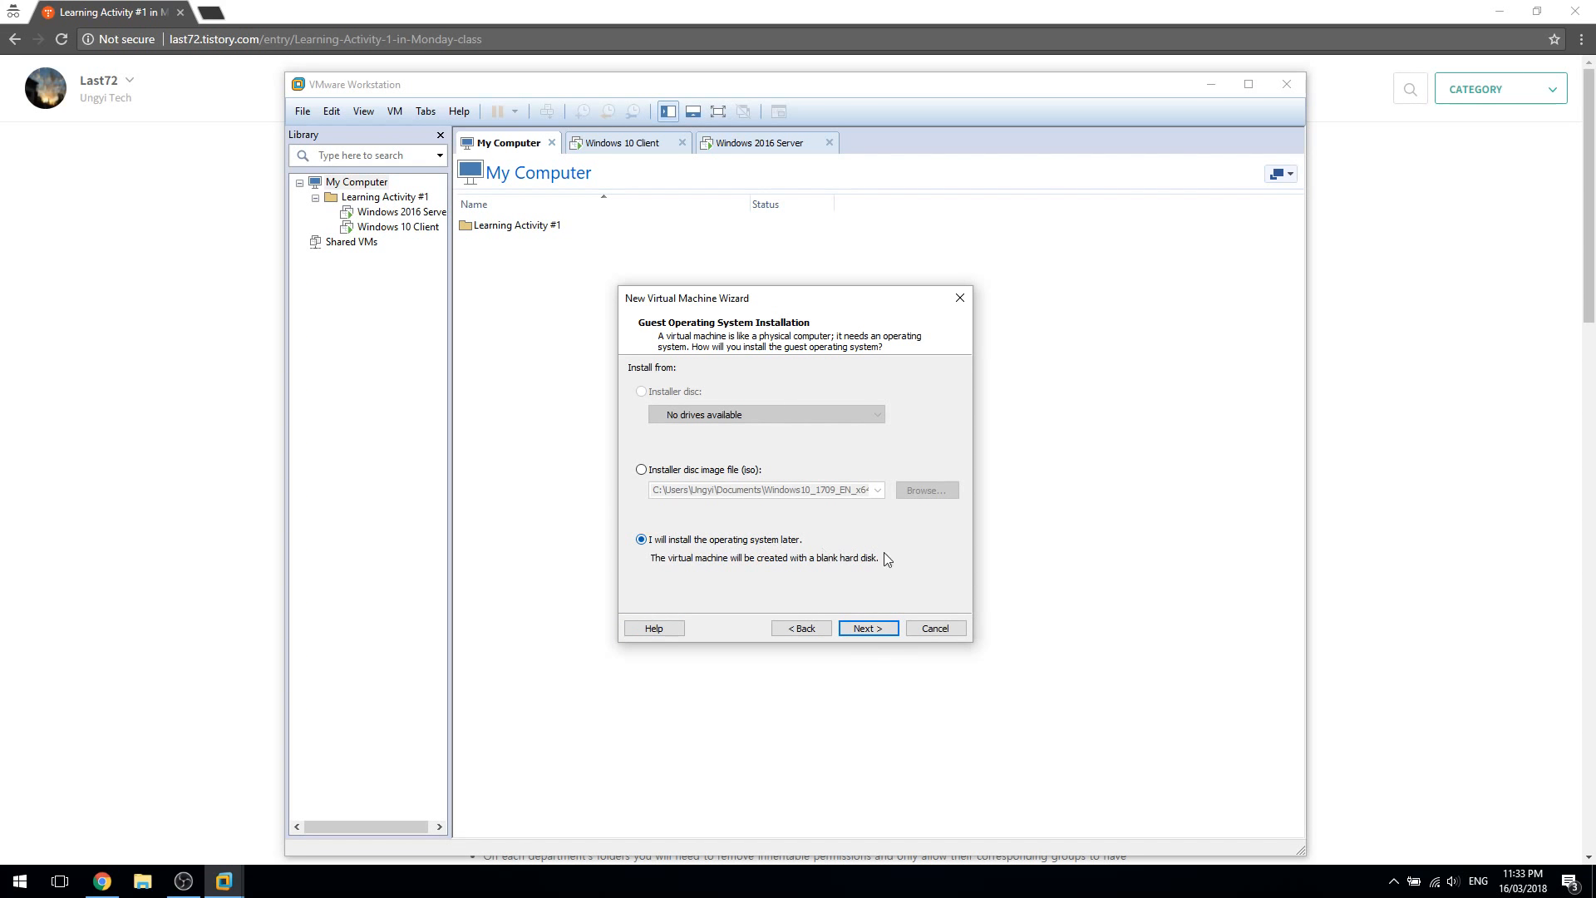
click(868, 632)
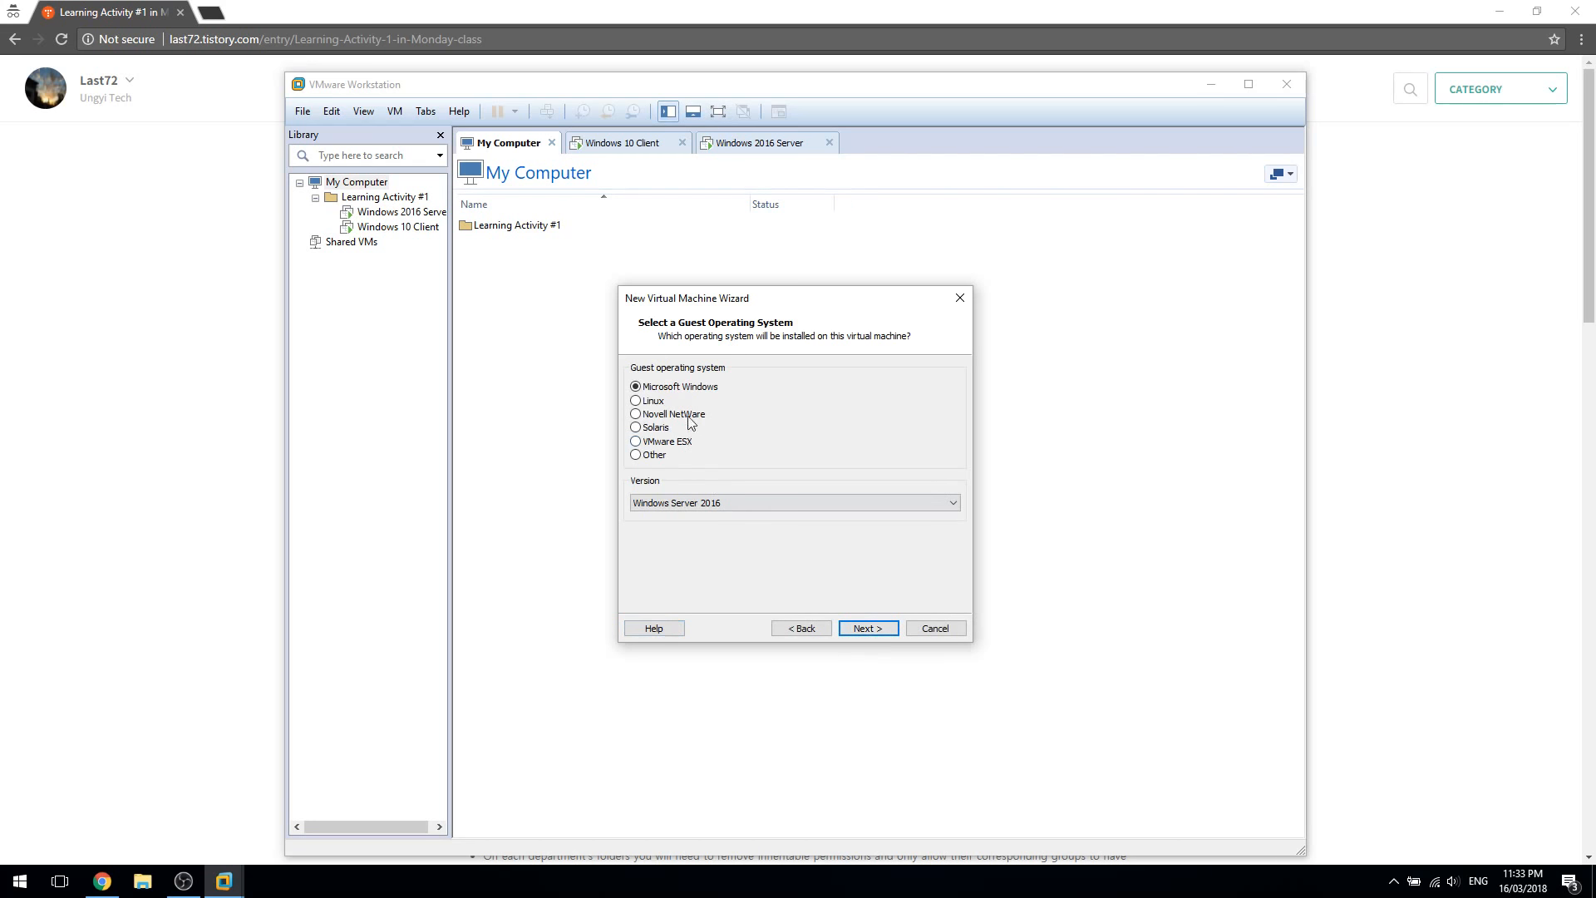
Choose Windows Server 2016 as the guest operating system version
click(725, 496)
click(725, 502)
click(720, 505)
click(739, 649)
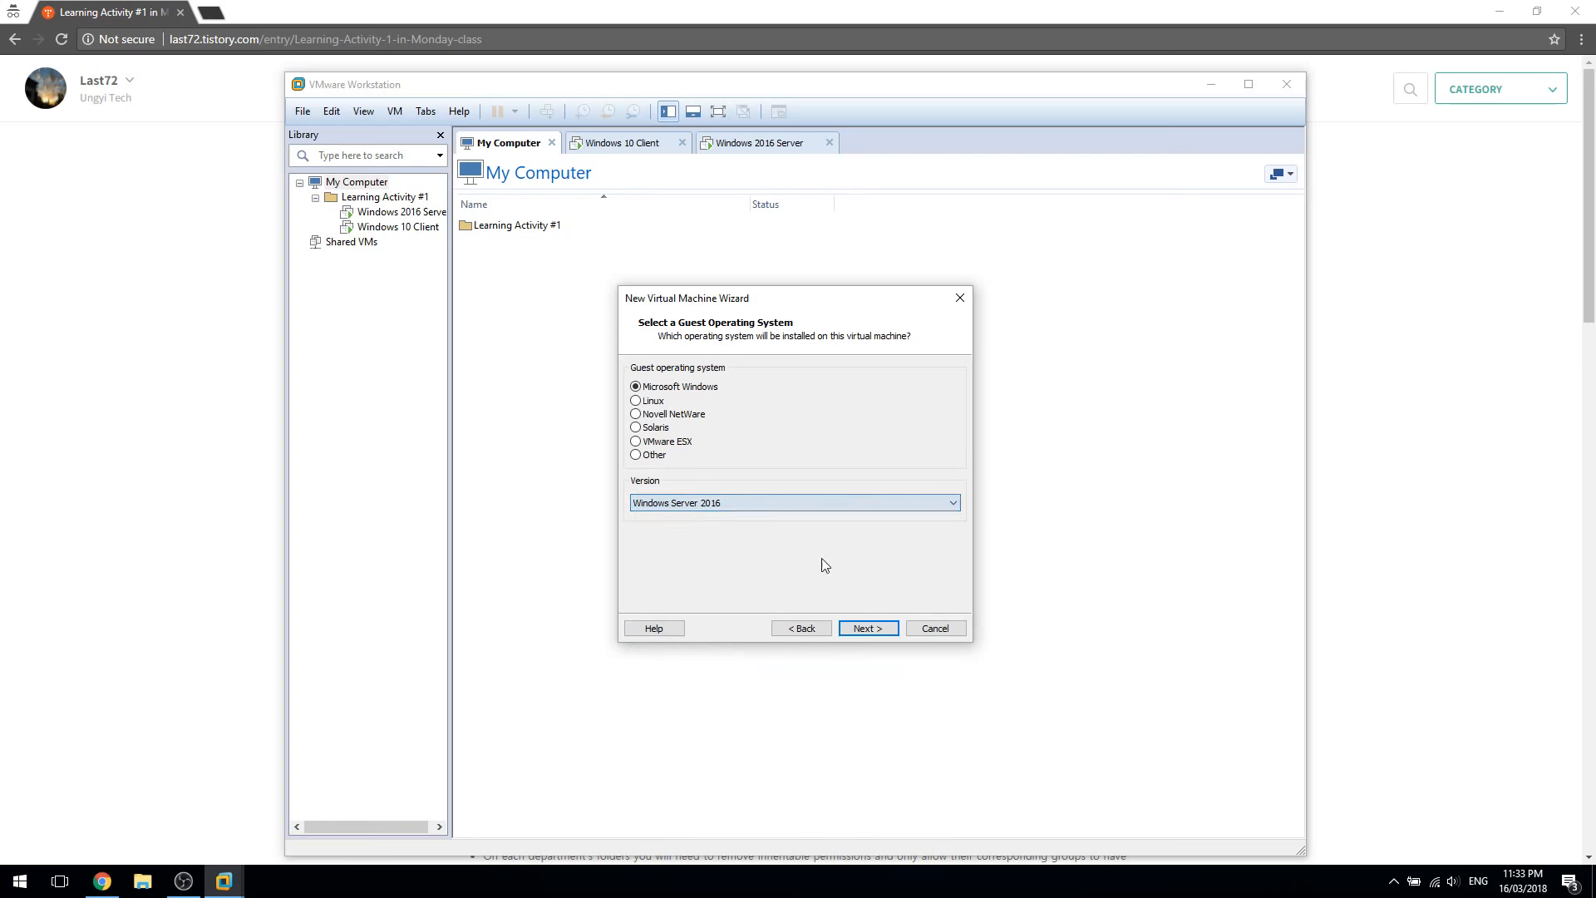
click(756, 504)
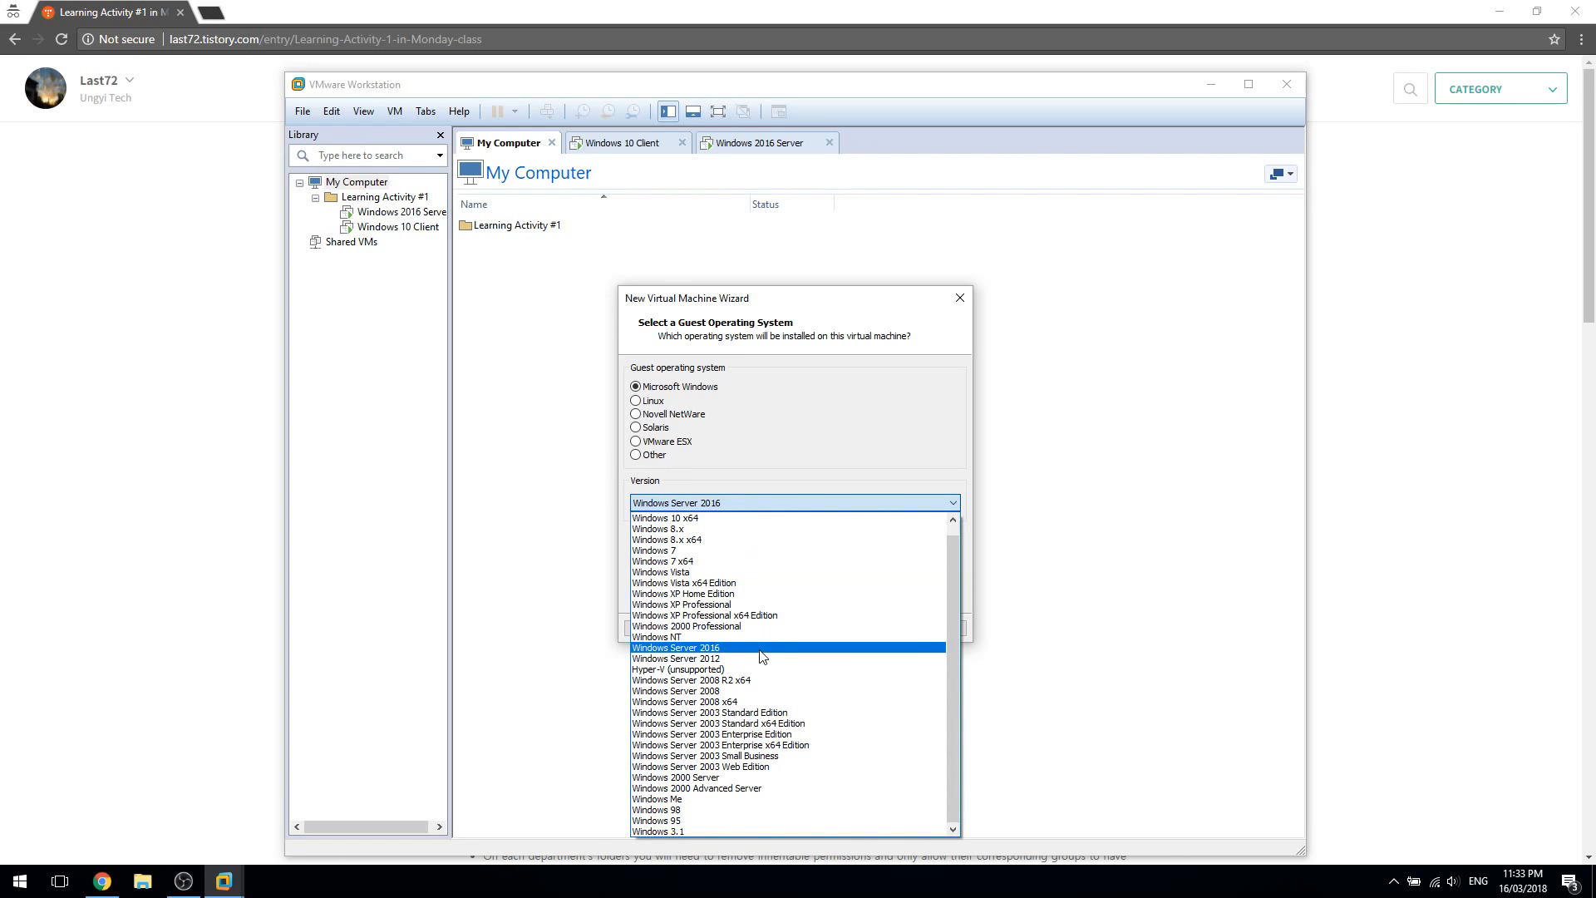
click(798, 647)
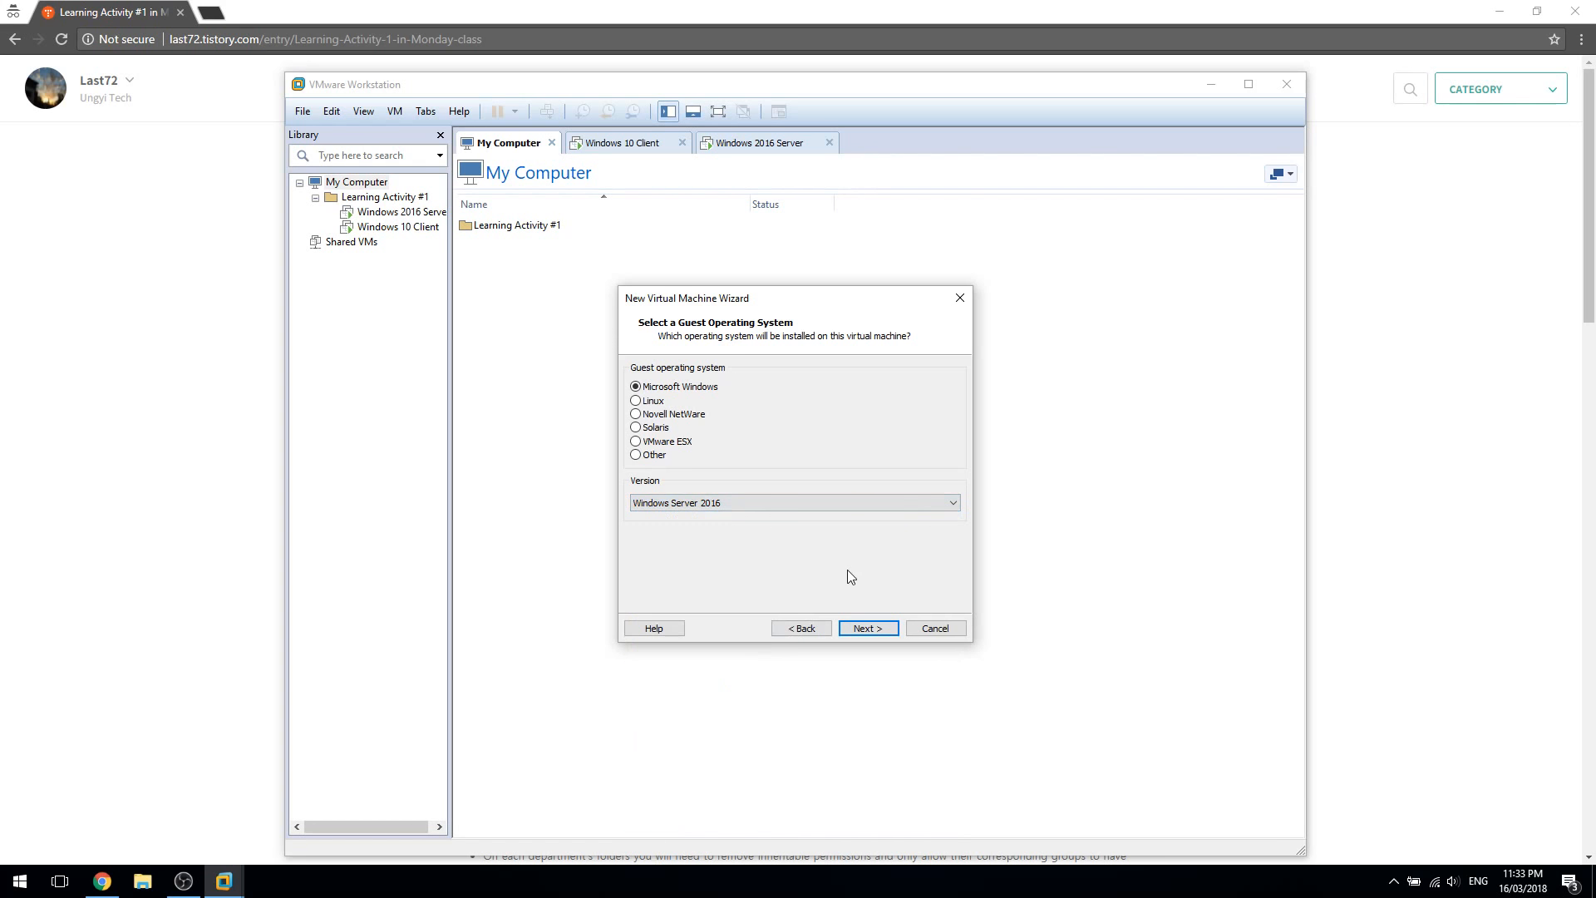
click(866, 627)
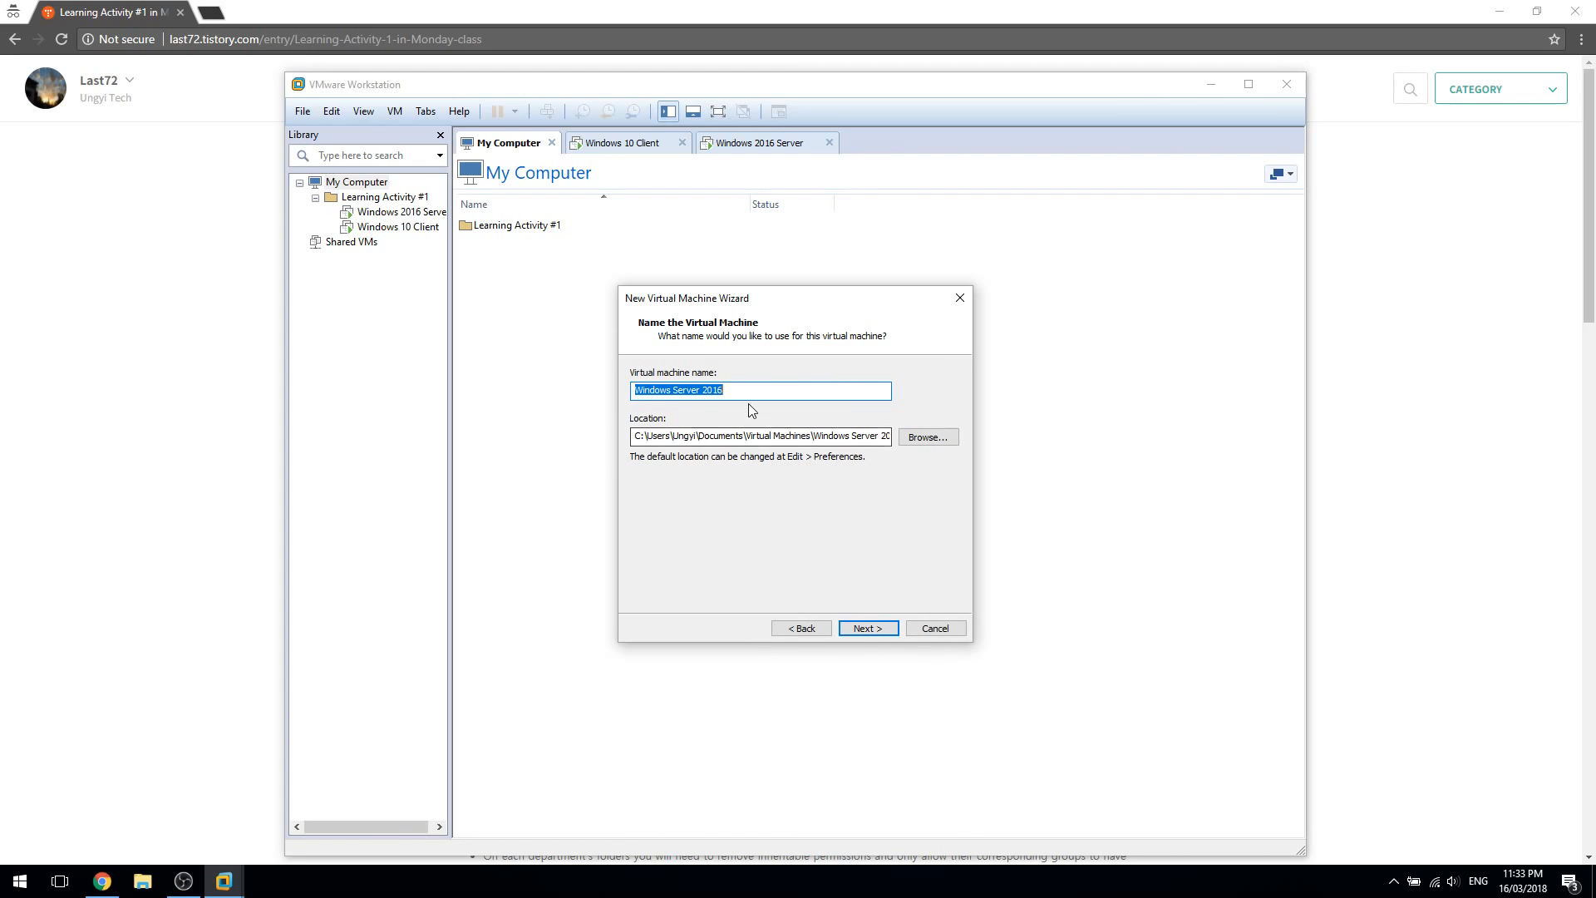
Keep the name Windows Server 2016 and a 60 GB disk stored as a single file
click(822, 399)
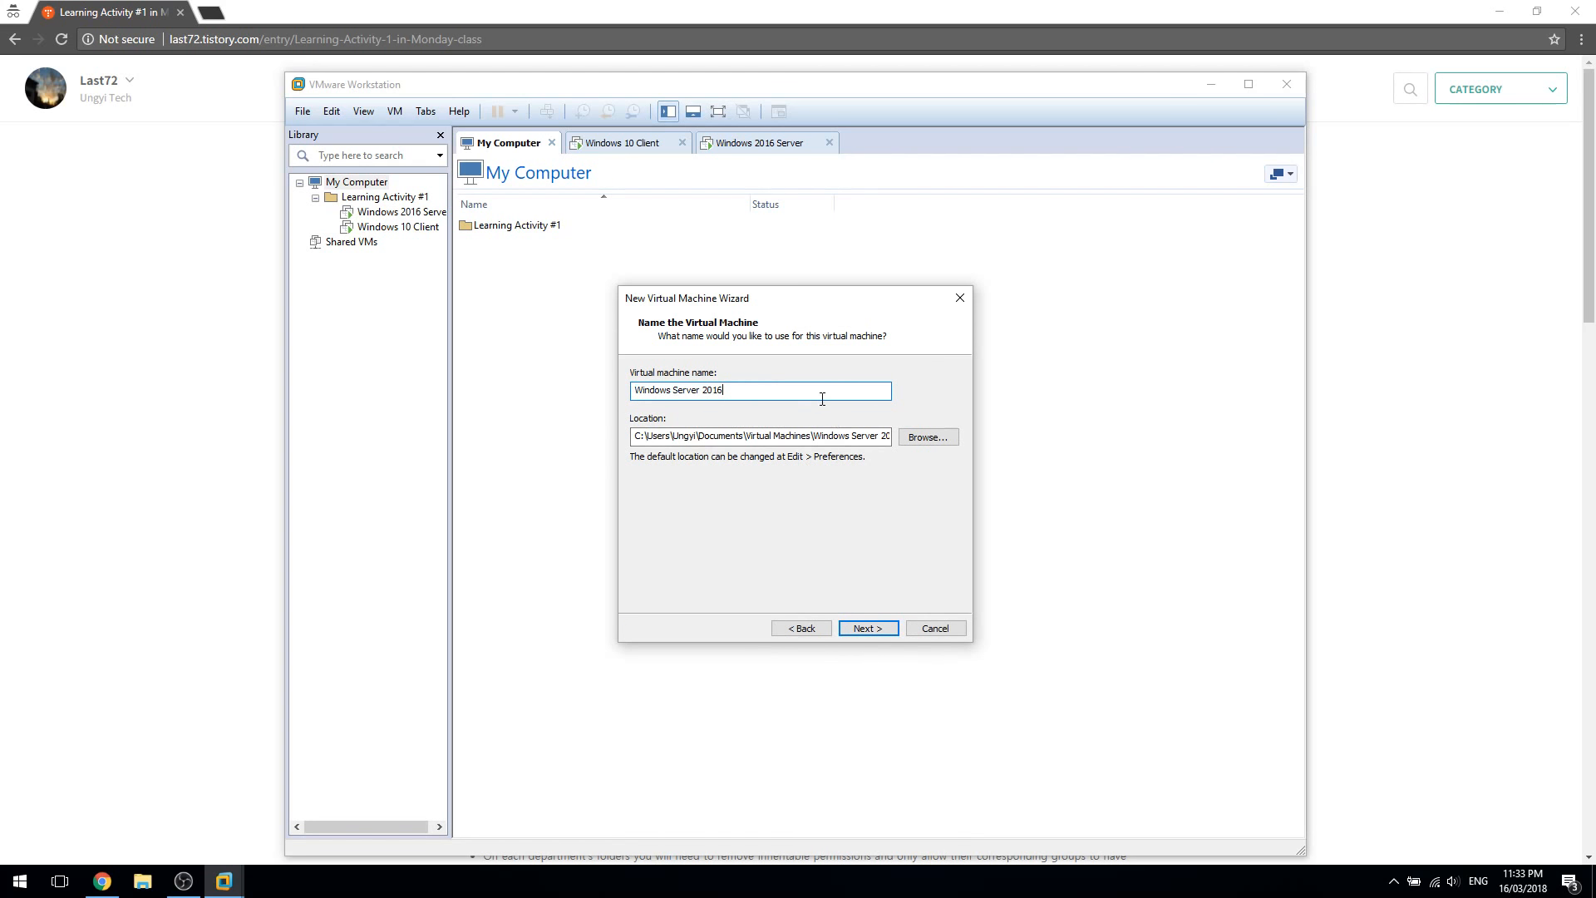
click(868, 629)
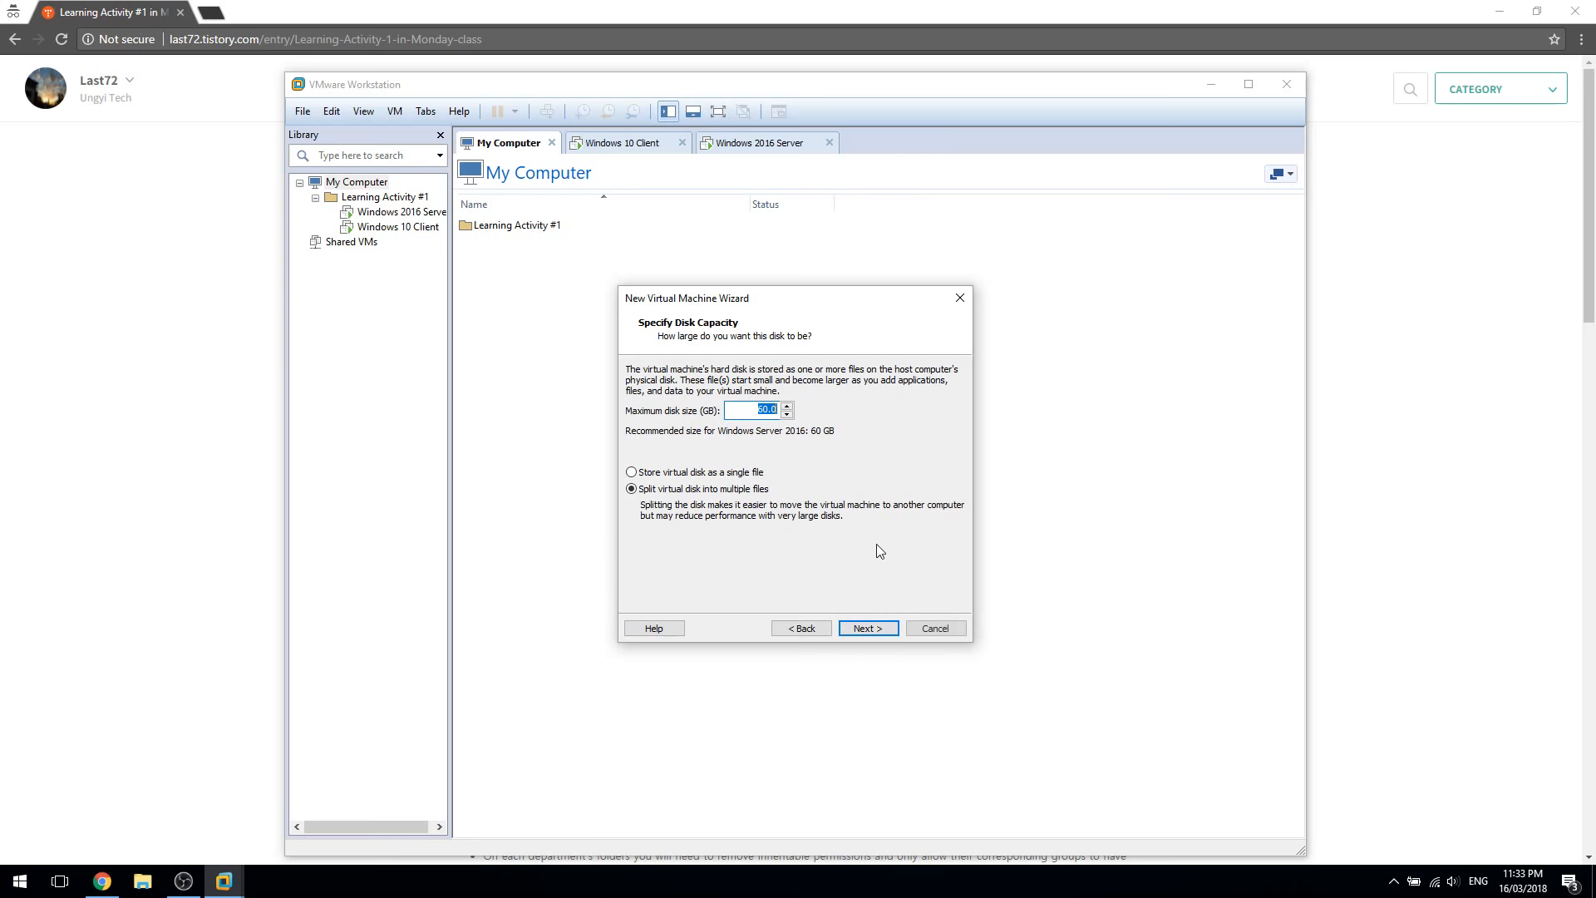
click(715, 475)
click(876, 631)
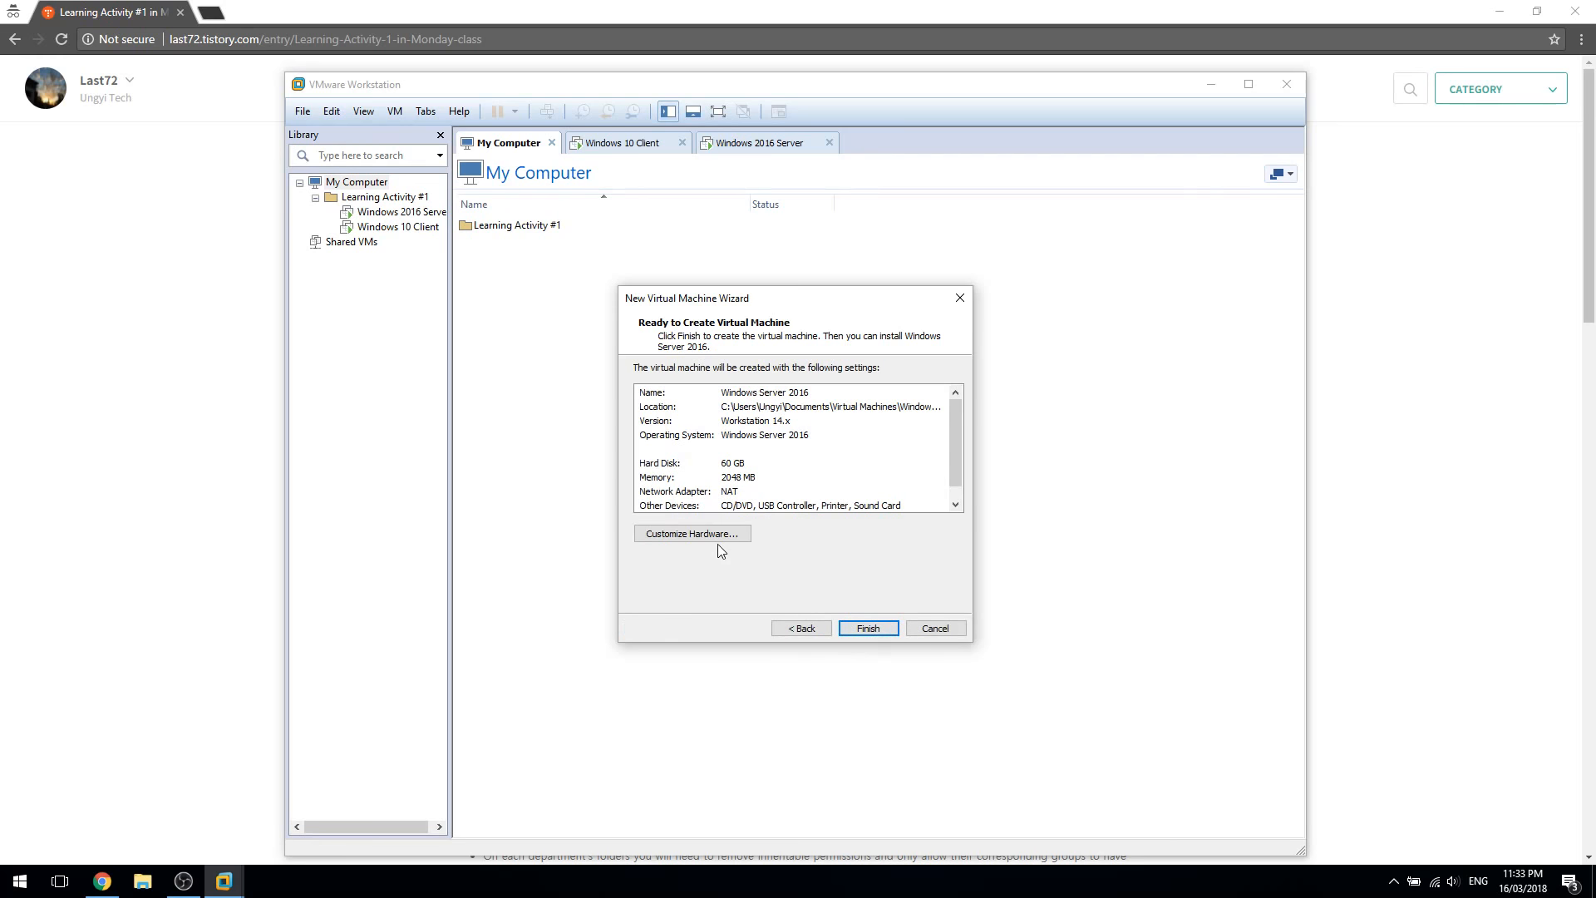
Set the new machine's network adapter to Host-only
click(725, 536)
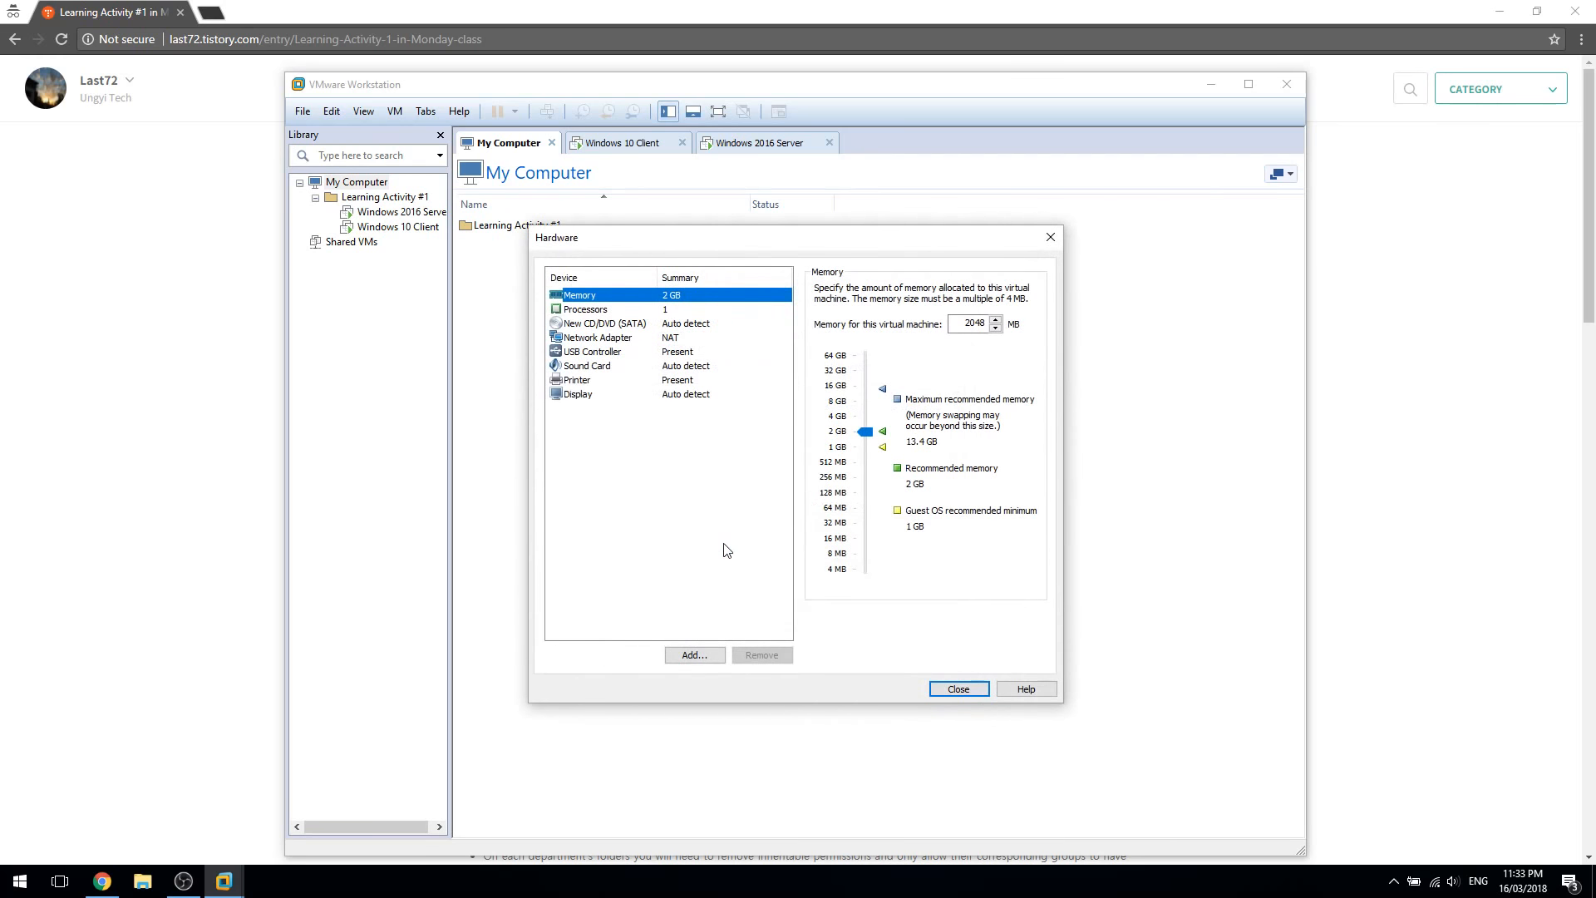
drag(625, 240, 871, 239)
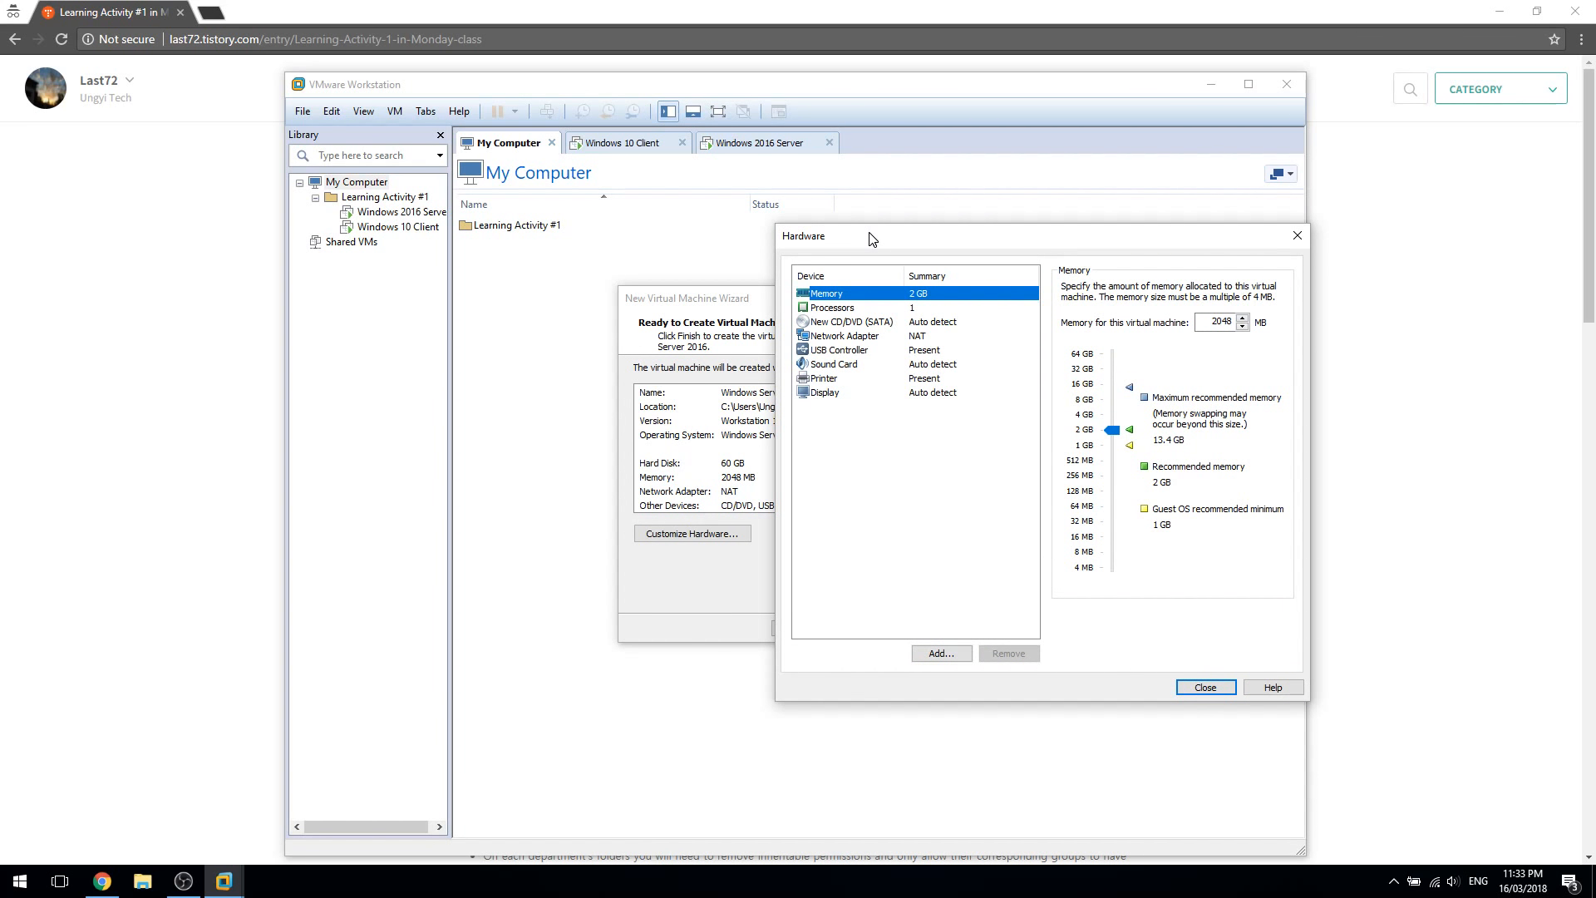
drag(871, 240, 738, 272)
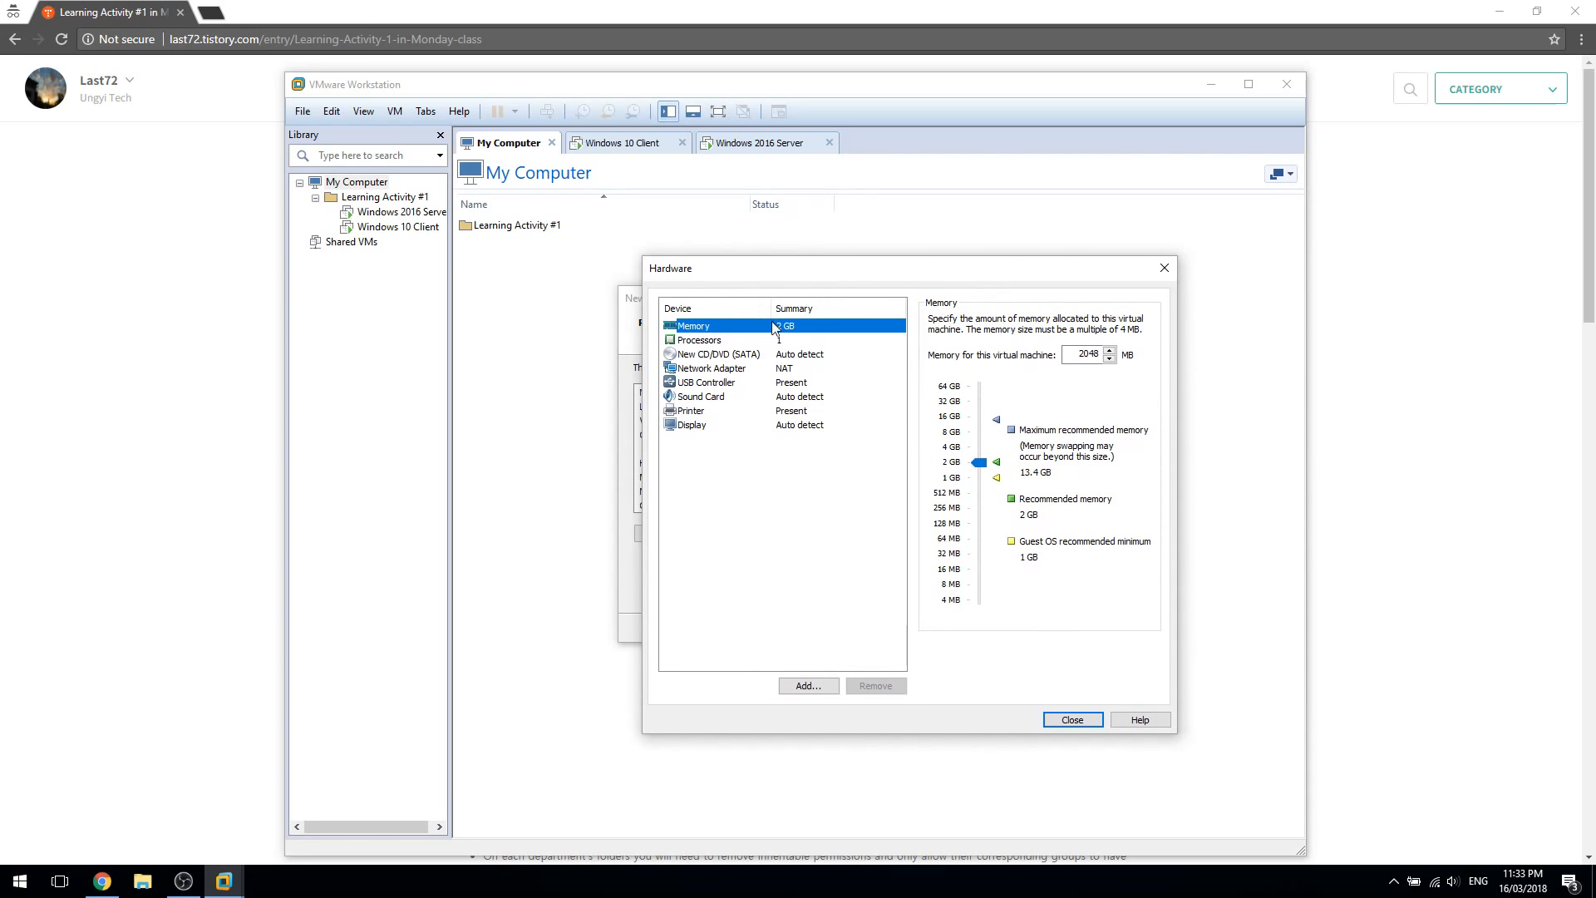
click(794, 368)
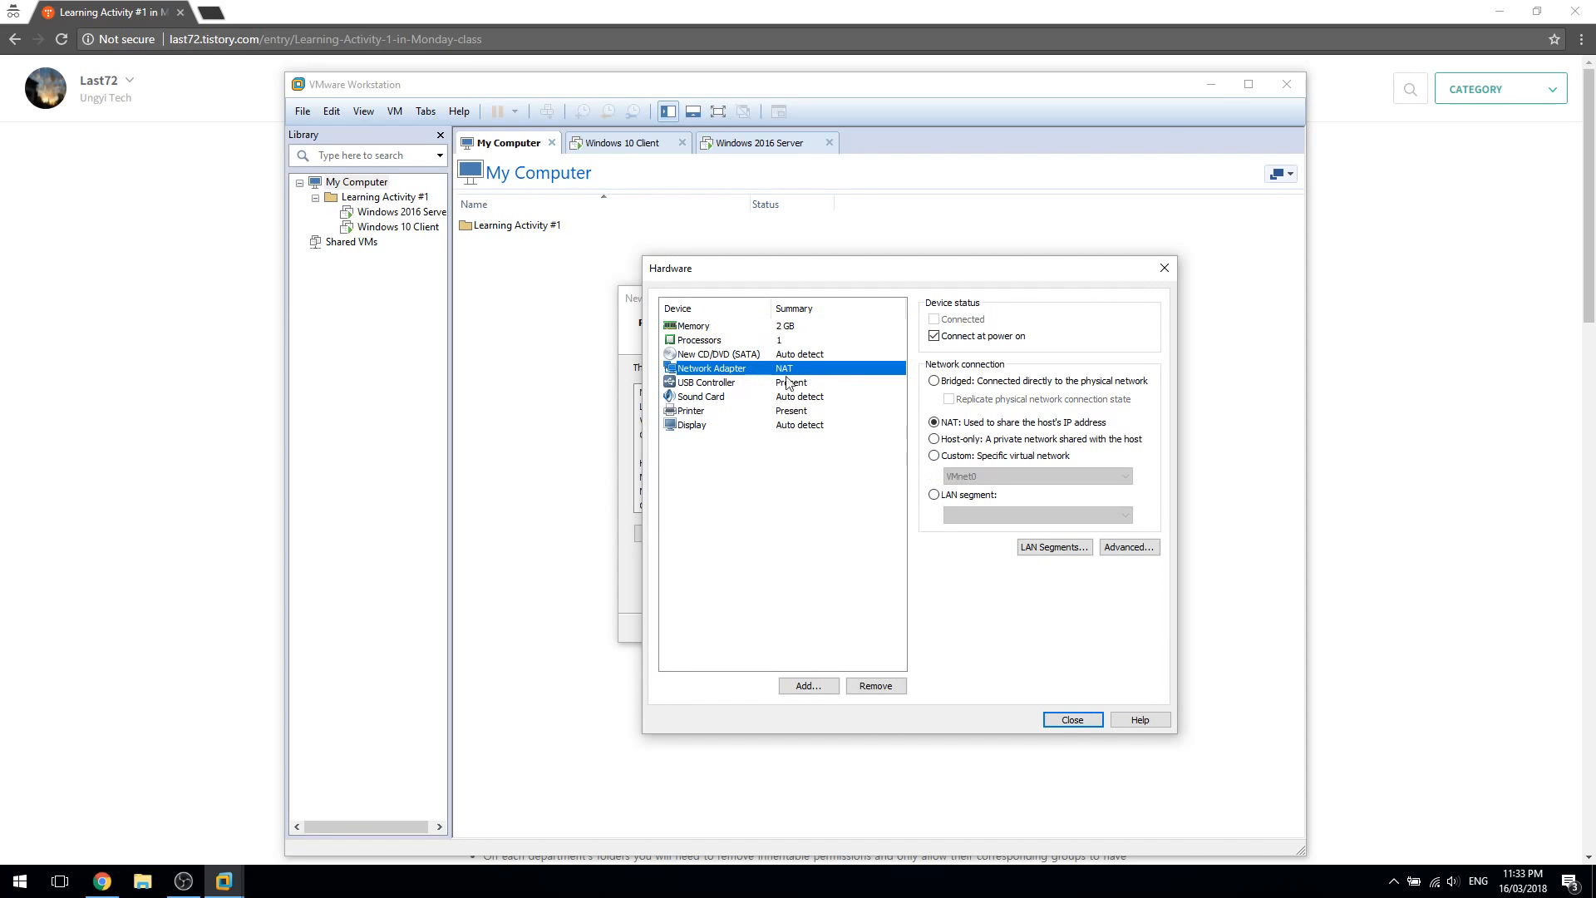
click(962, 443)
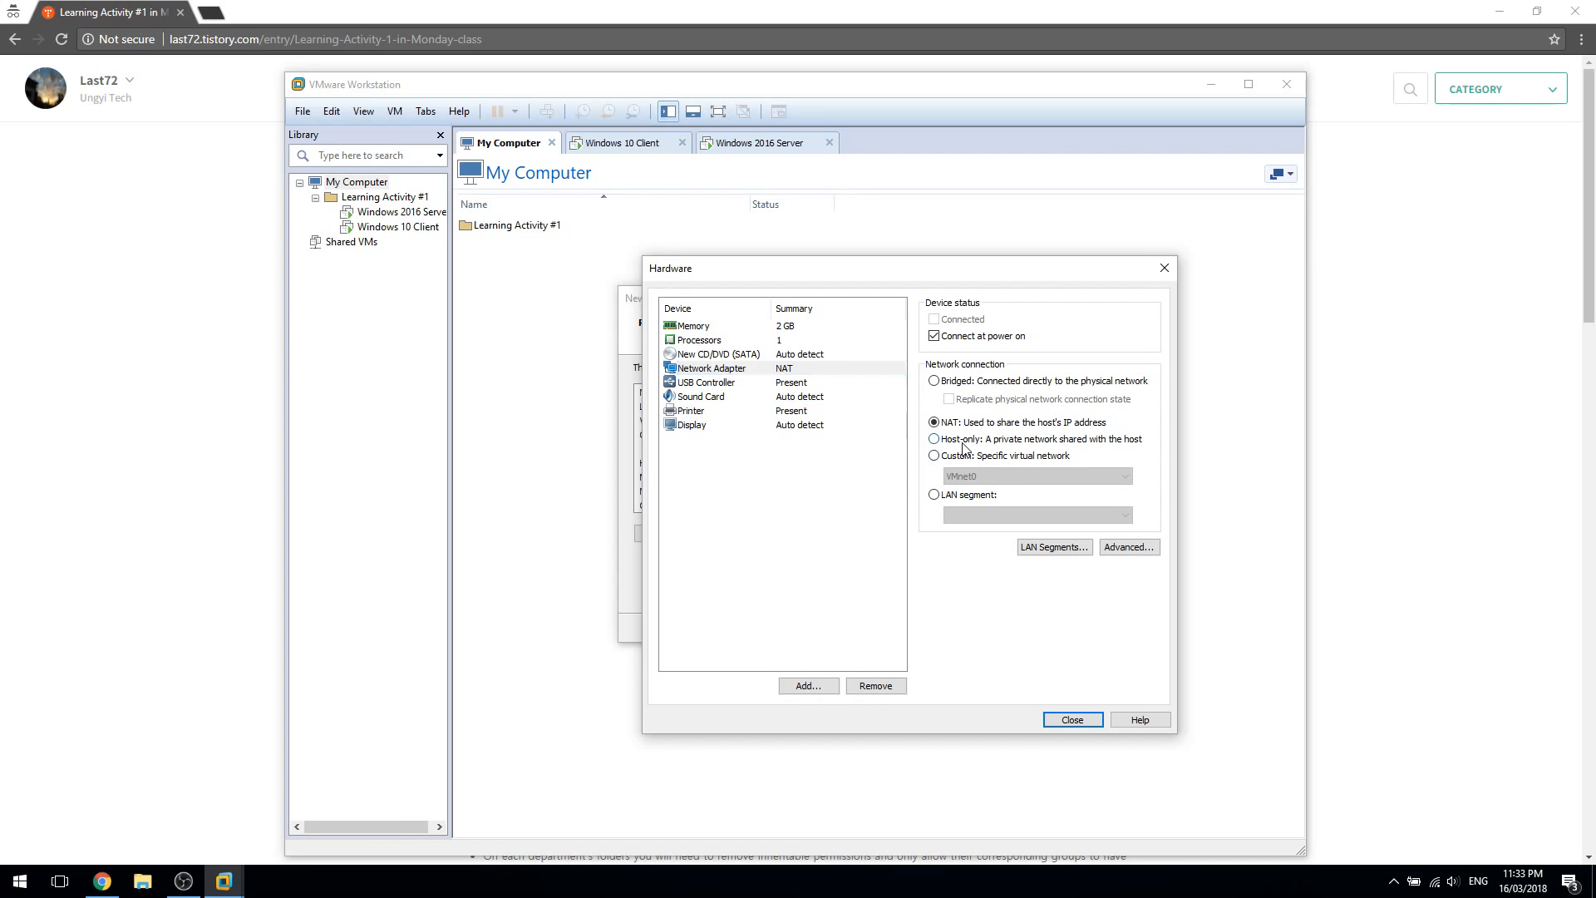
Remove the virtual printer and create the Windows Server 2016 machine
click(804, 385)
click(810, 397)
click(819, 411)
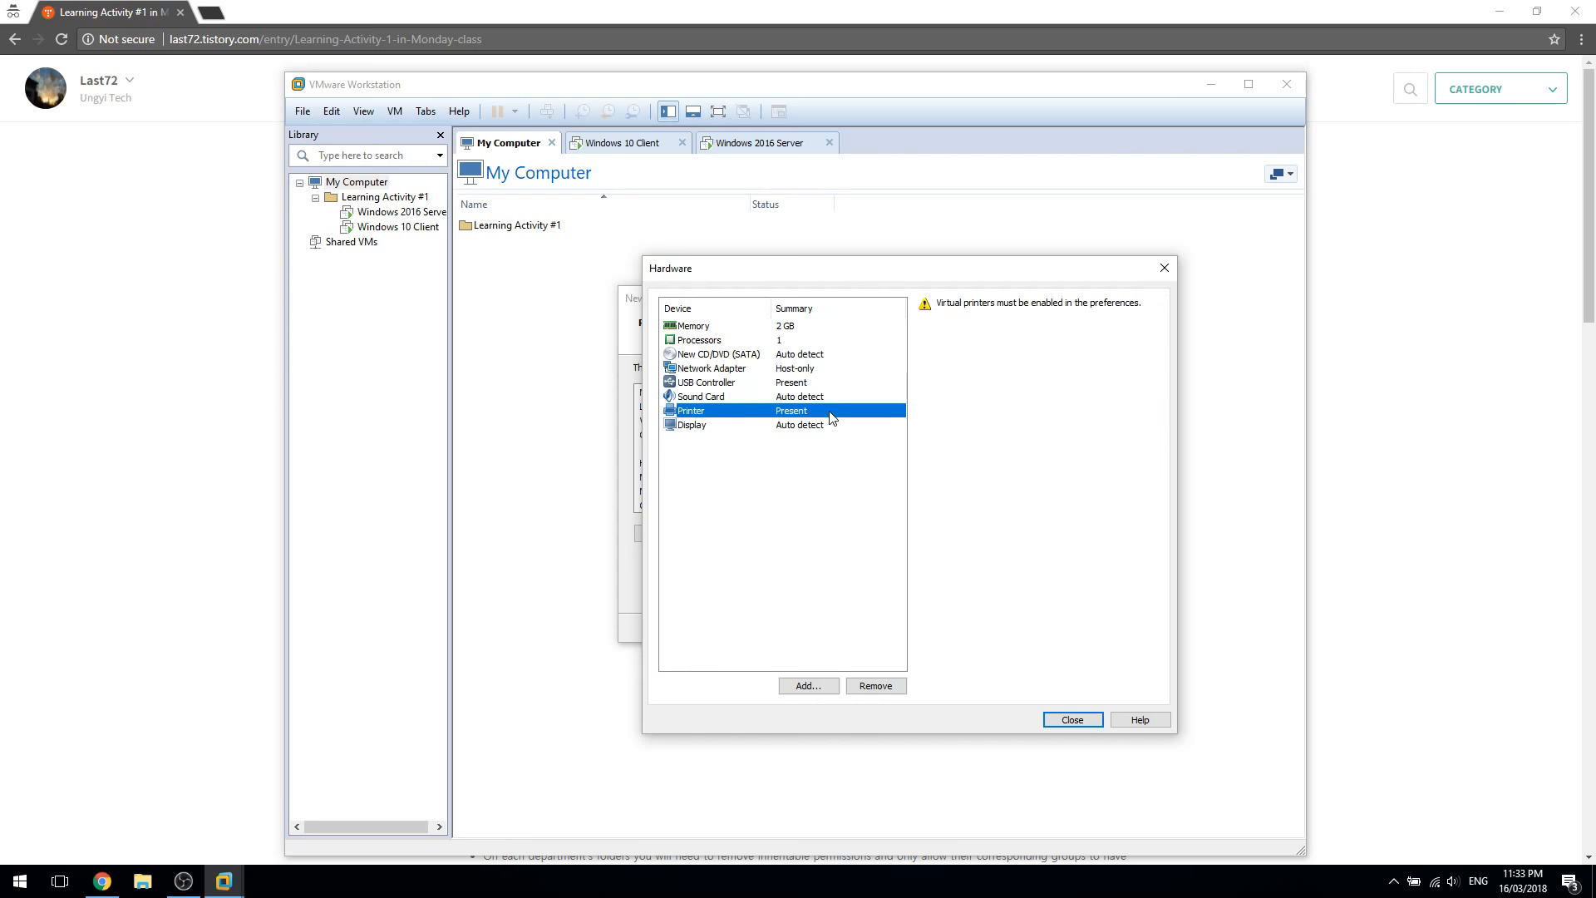
click(876, 686)
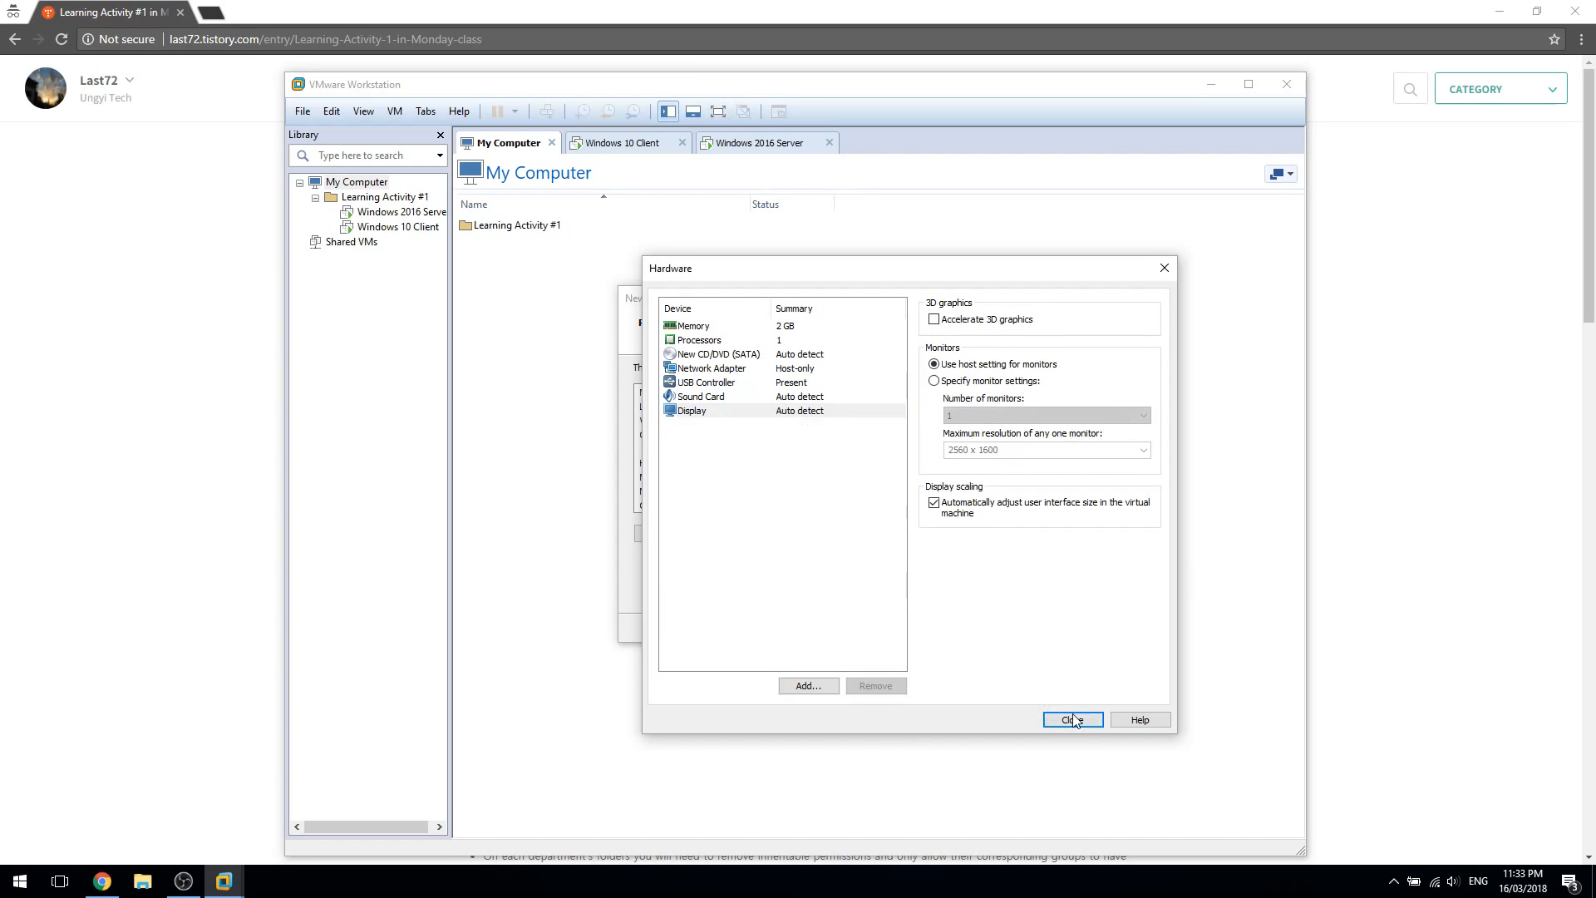
click(1073, 720)
click(876, 636)
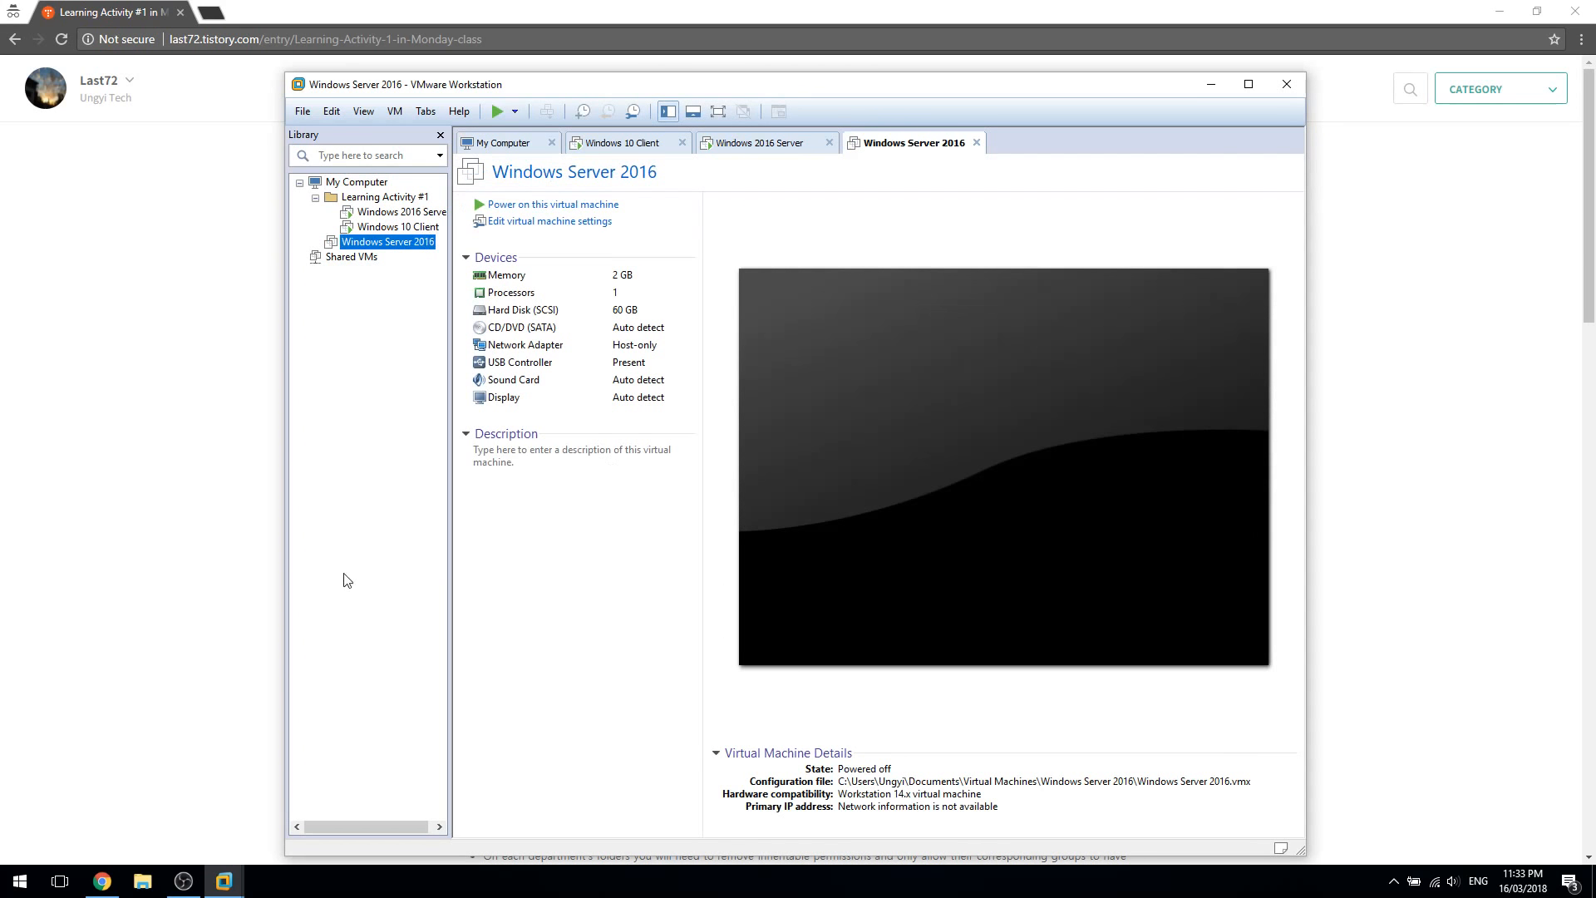
Collapse the Learning Activity #1 folder and widen the library pane
click(315, 197)
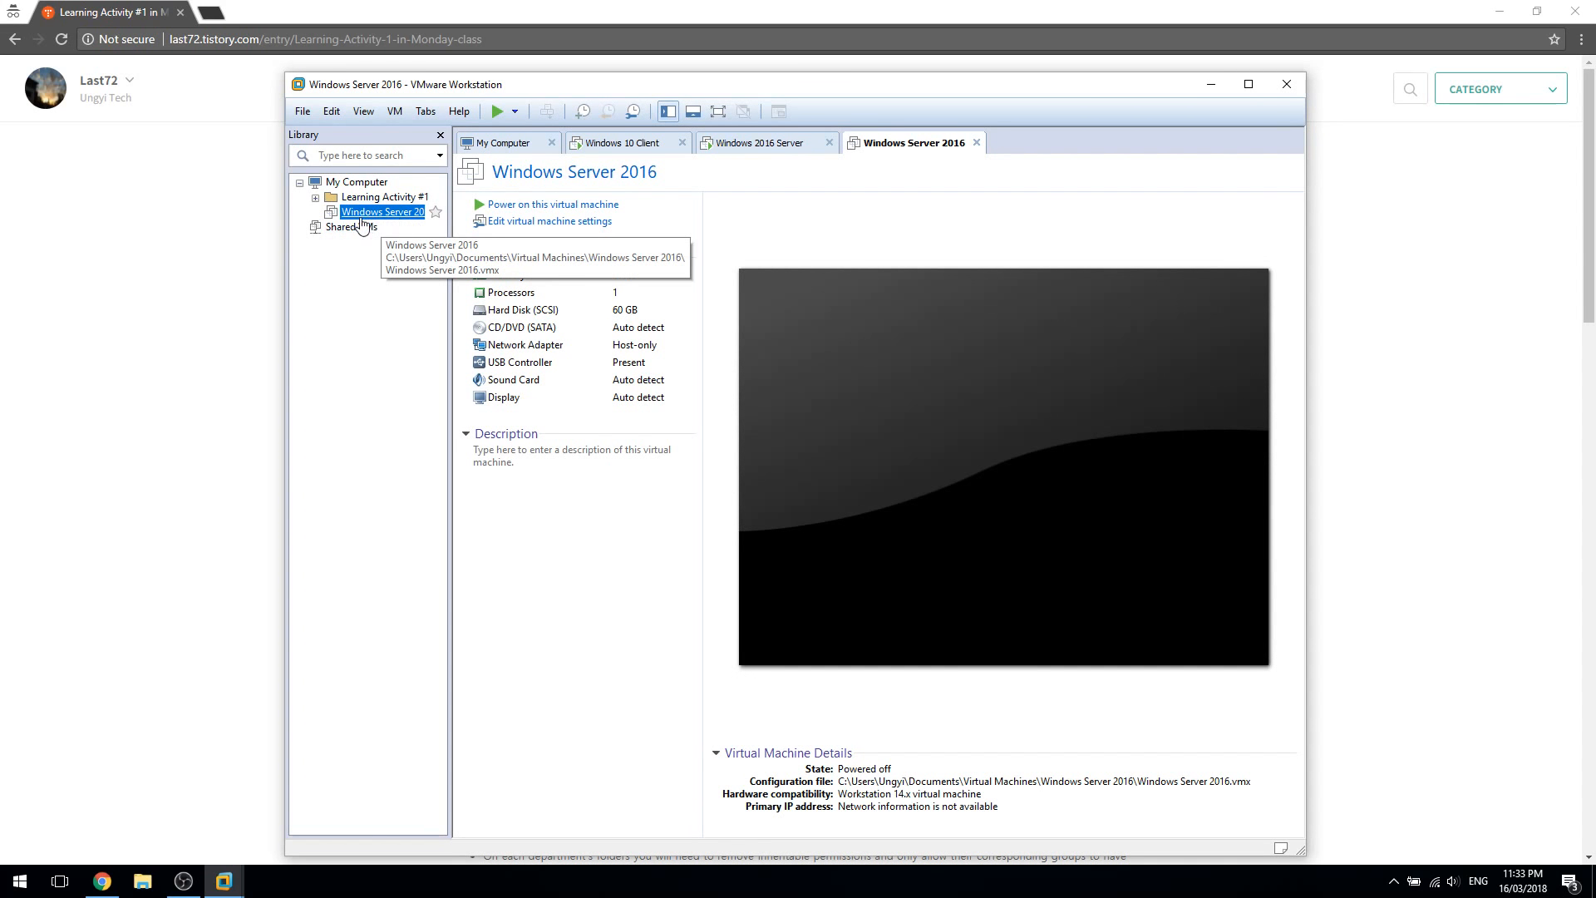
drag(452, 223, 485, 223)
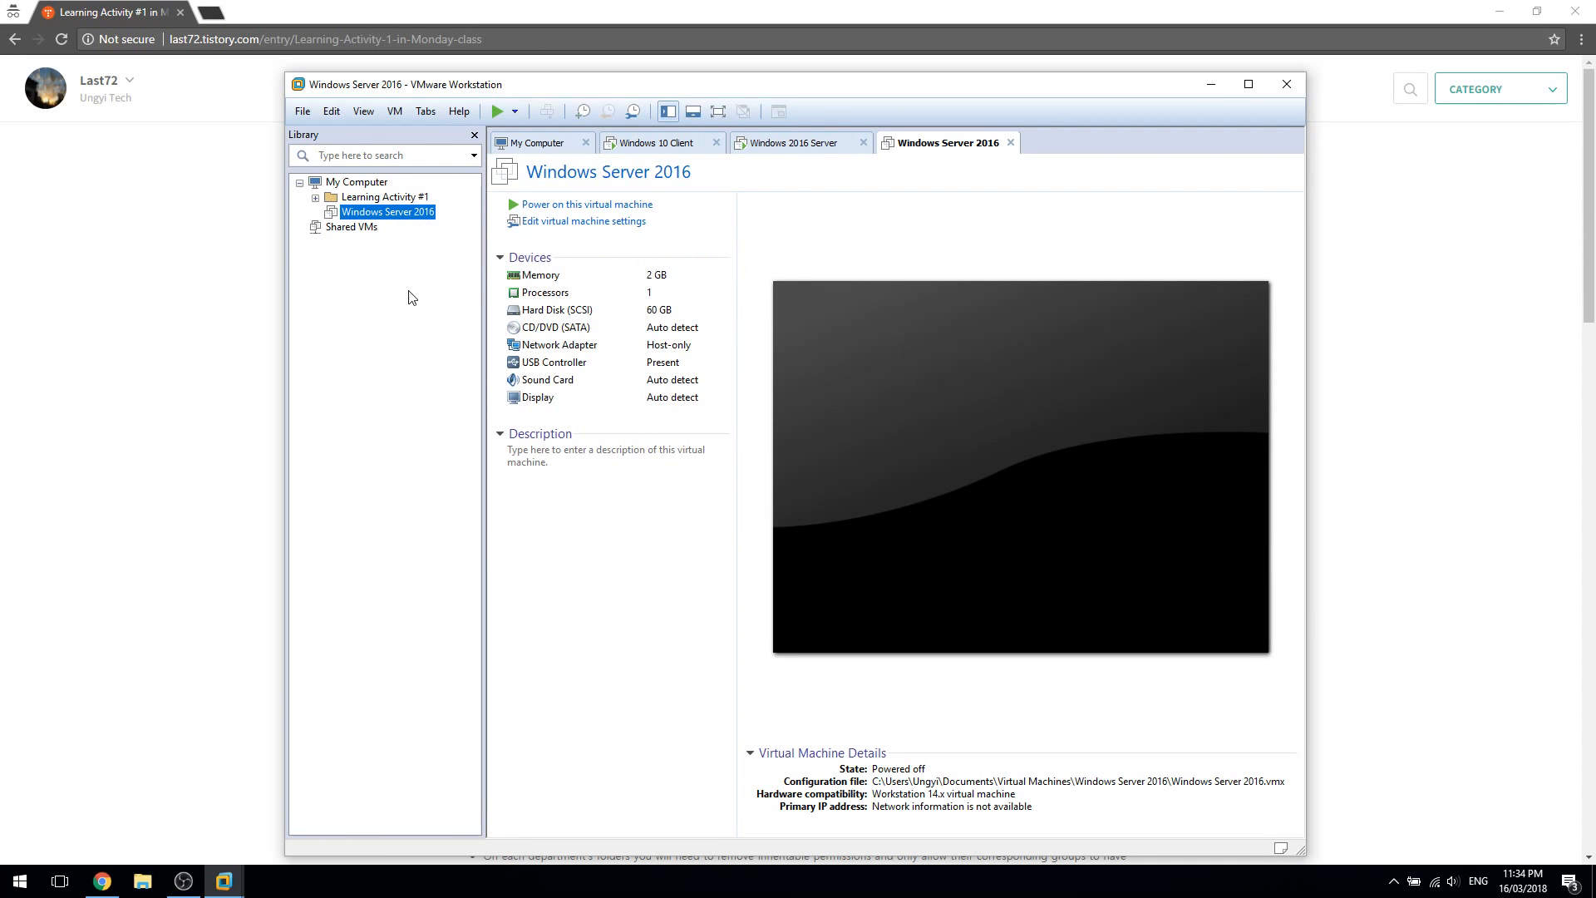
right_click(390, 212)
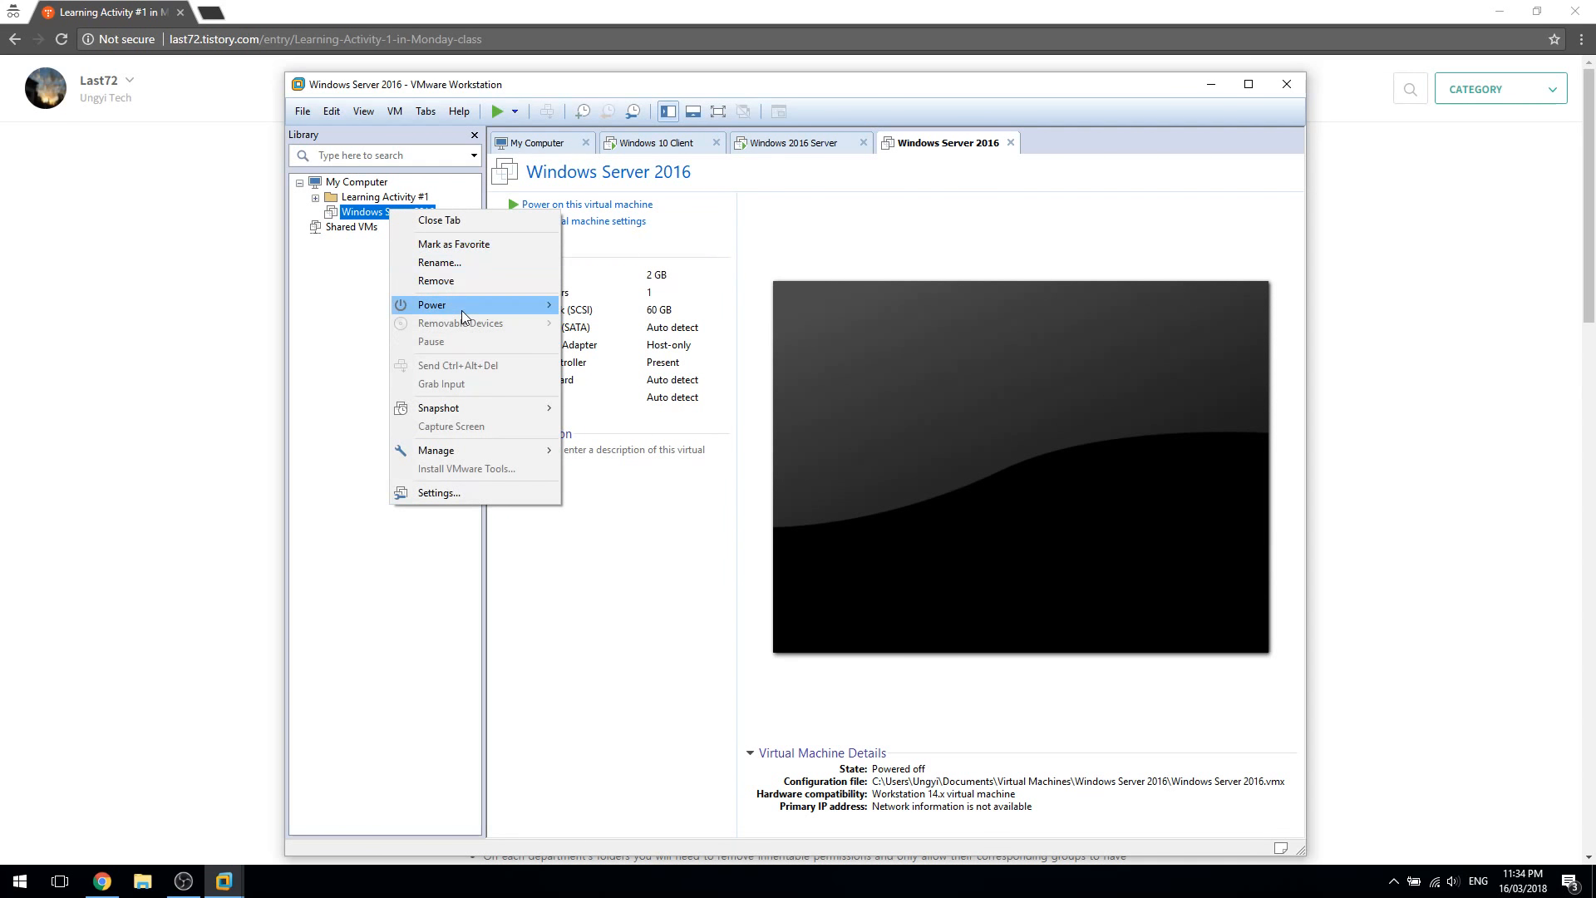
mouse_move(479, 298)
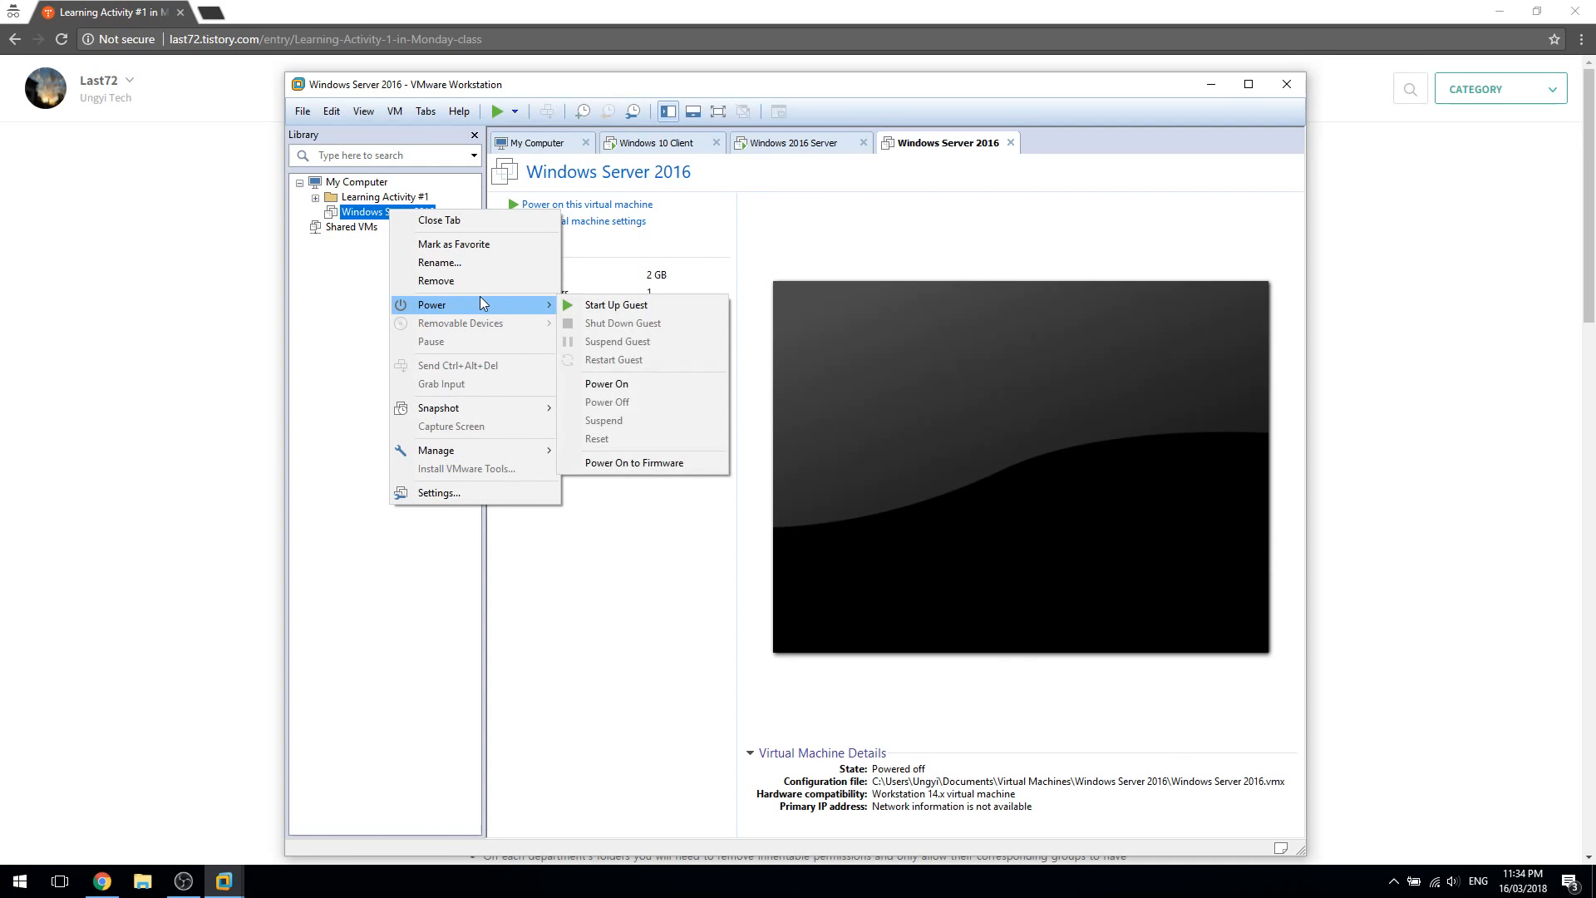
click(380, 213)
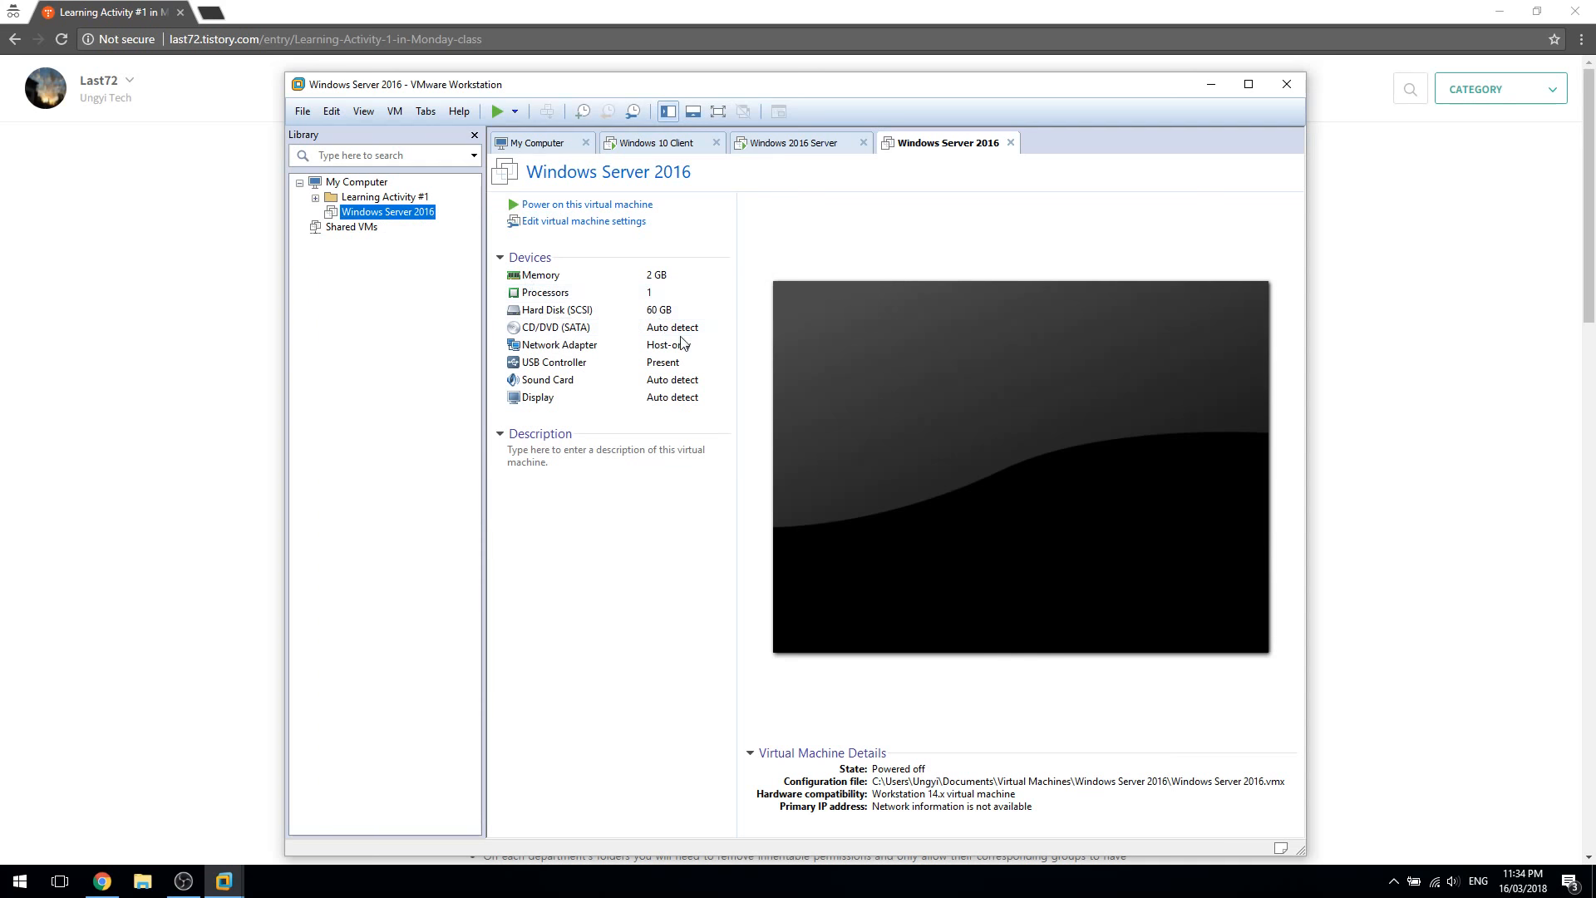
Mount the en_windows_server_2016_x64_dvd_9327751 ISO from Documents on the CD/DVD drive
click(615, 221)
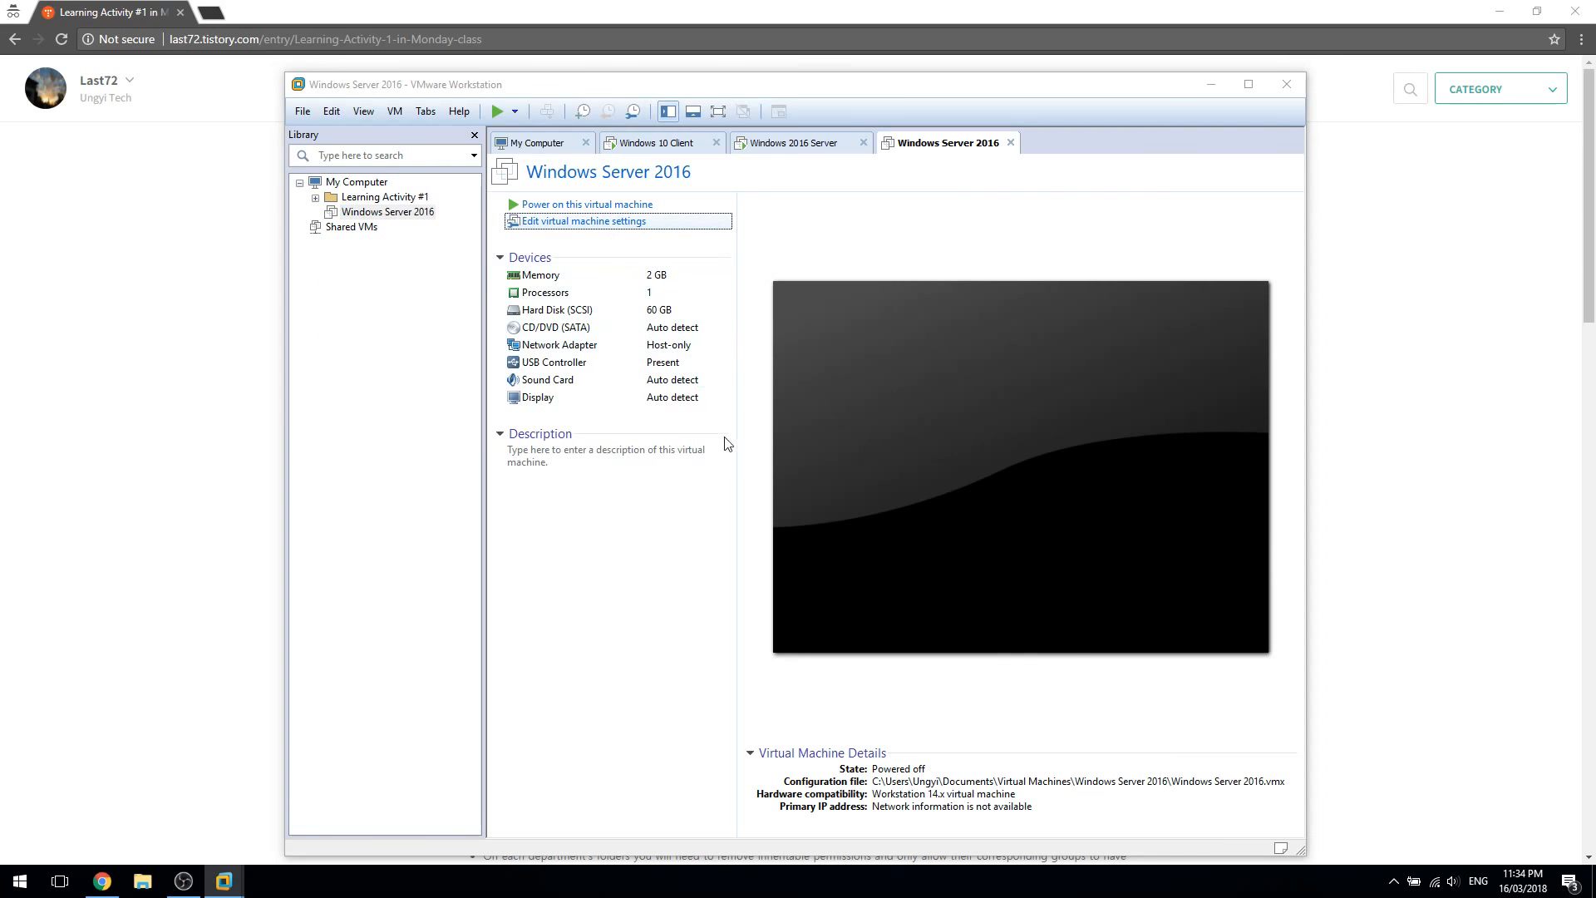
click(687, 322)
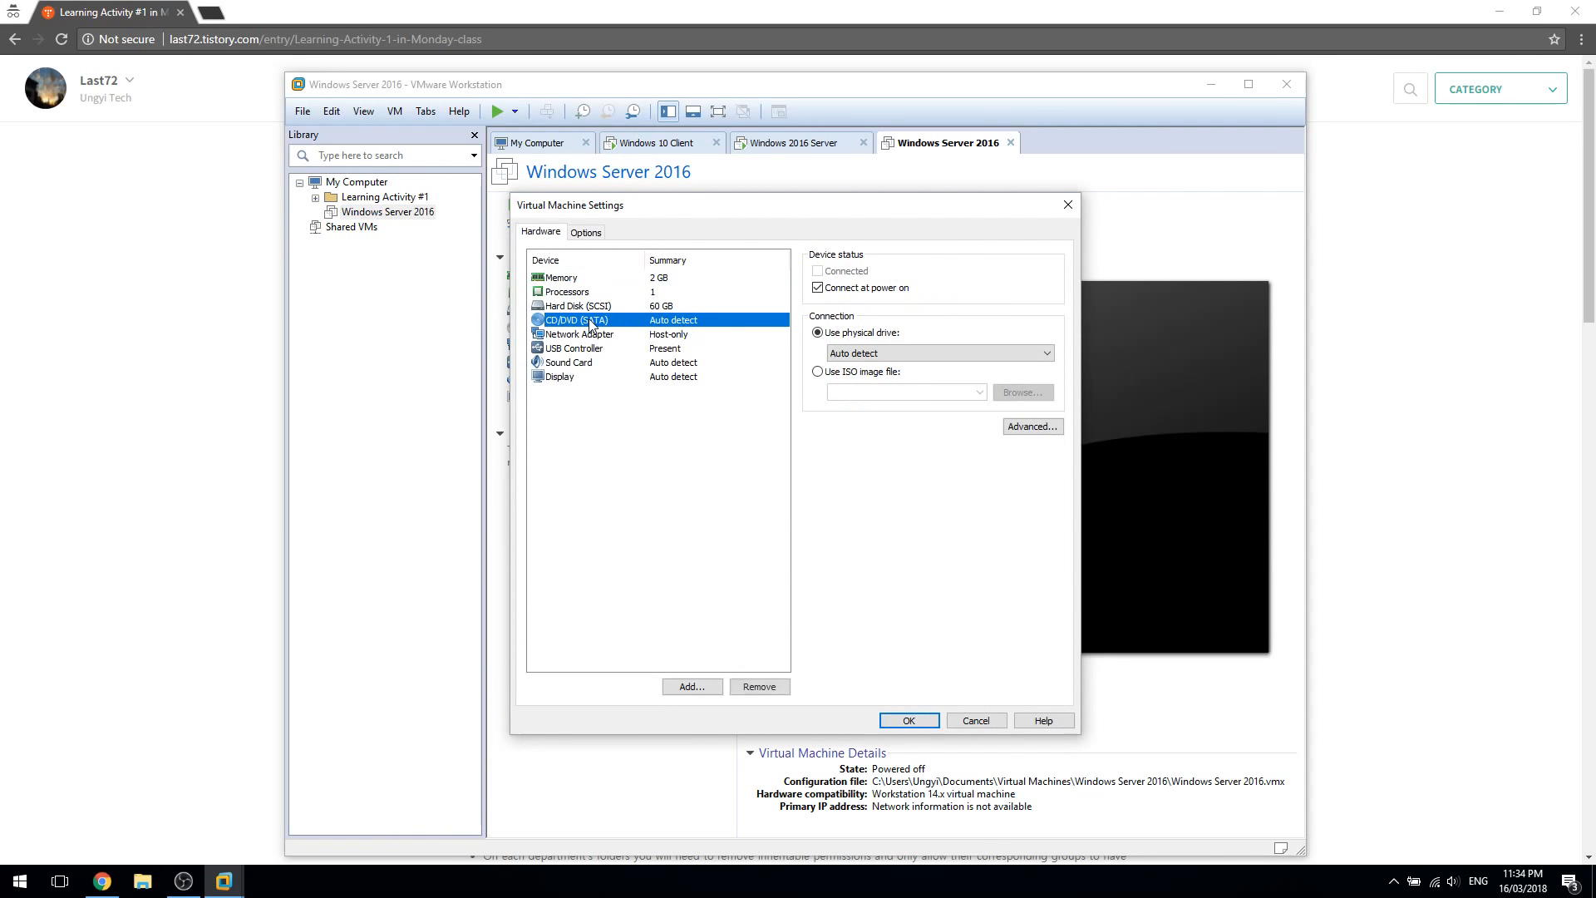
click(883, 376)
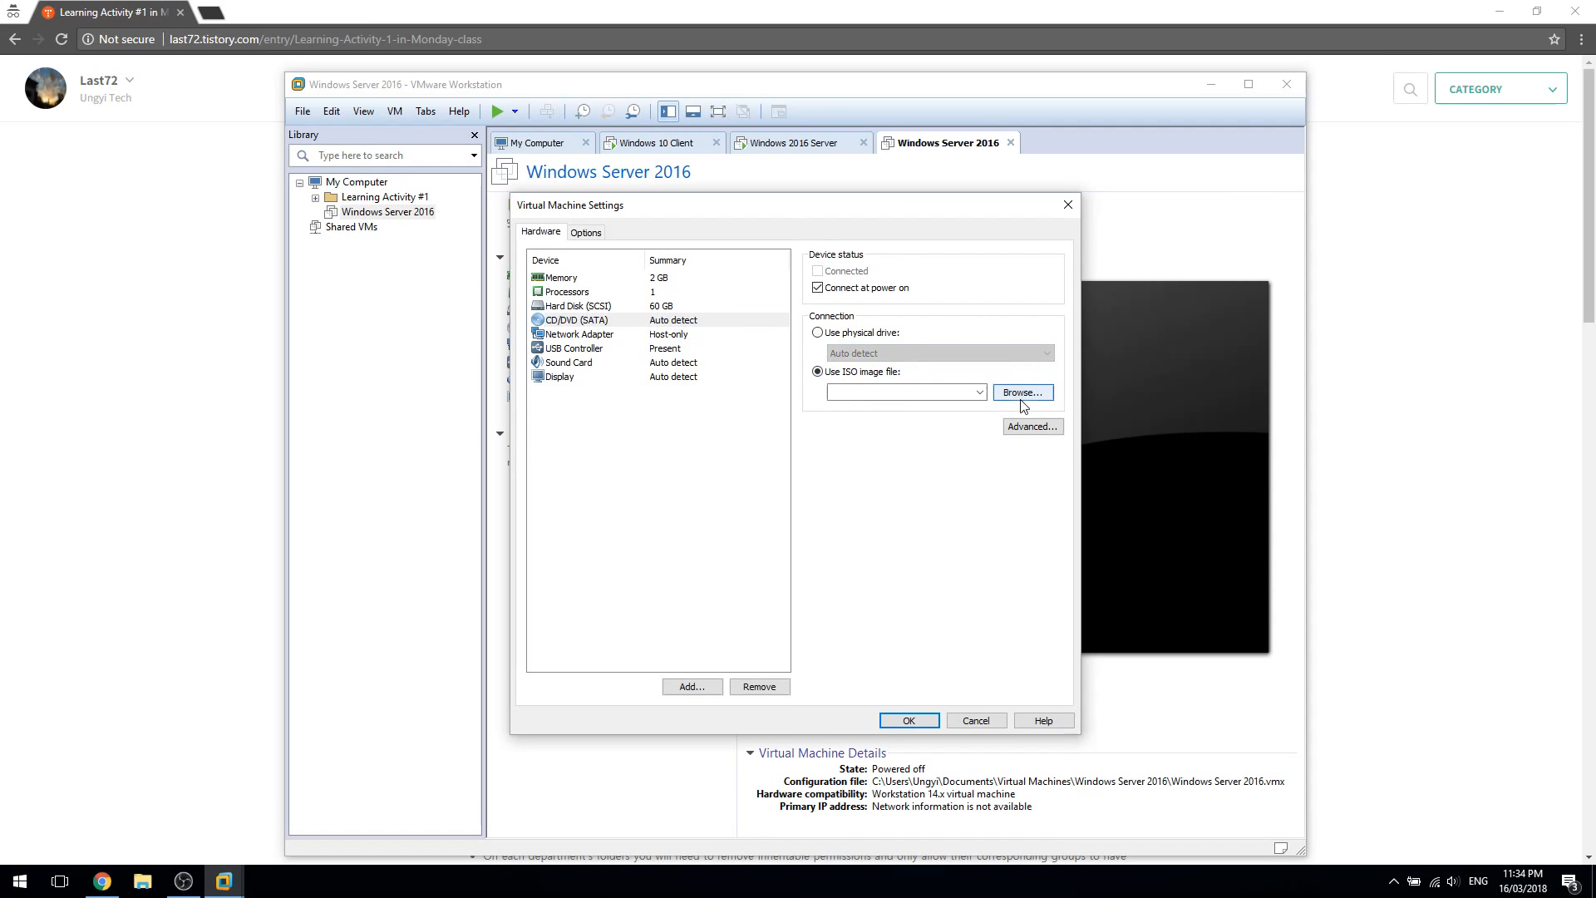
click(1013, 395)
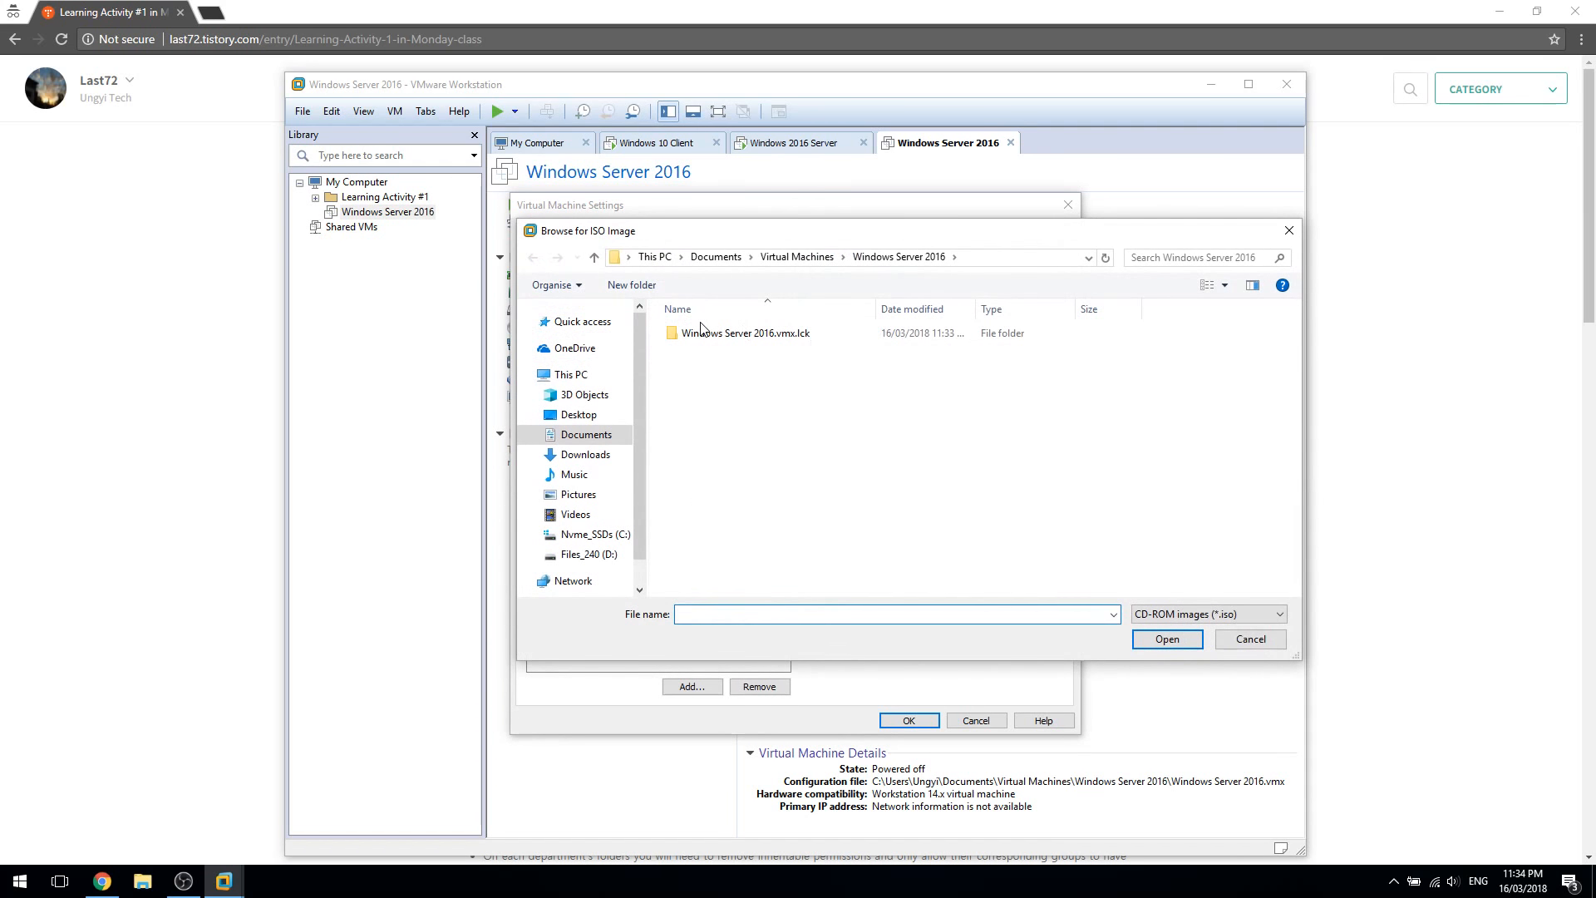
click(598, 435)
click(806, 372)
click(804, 352)
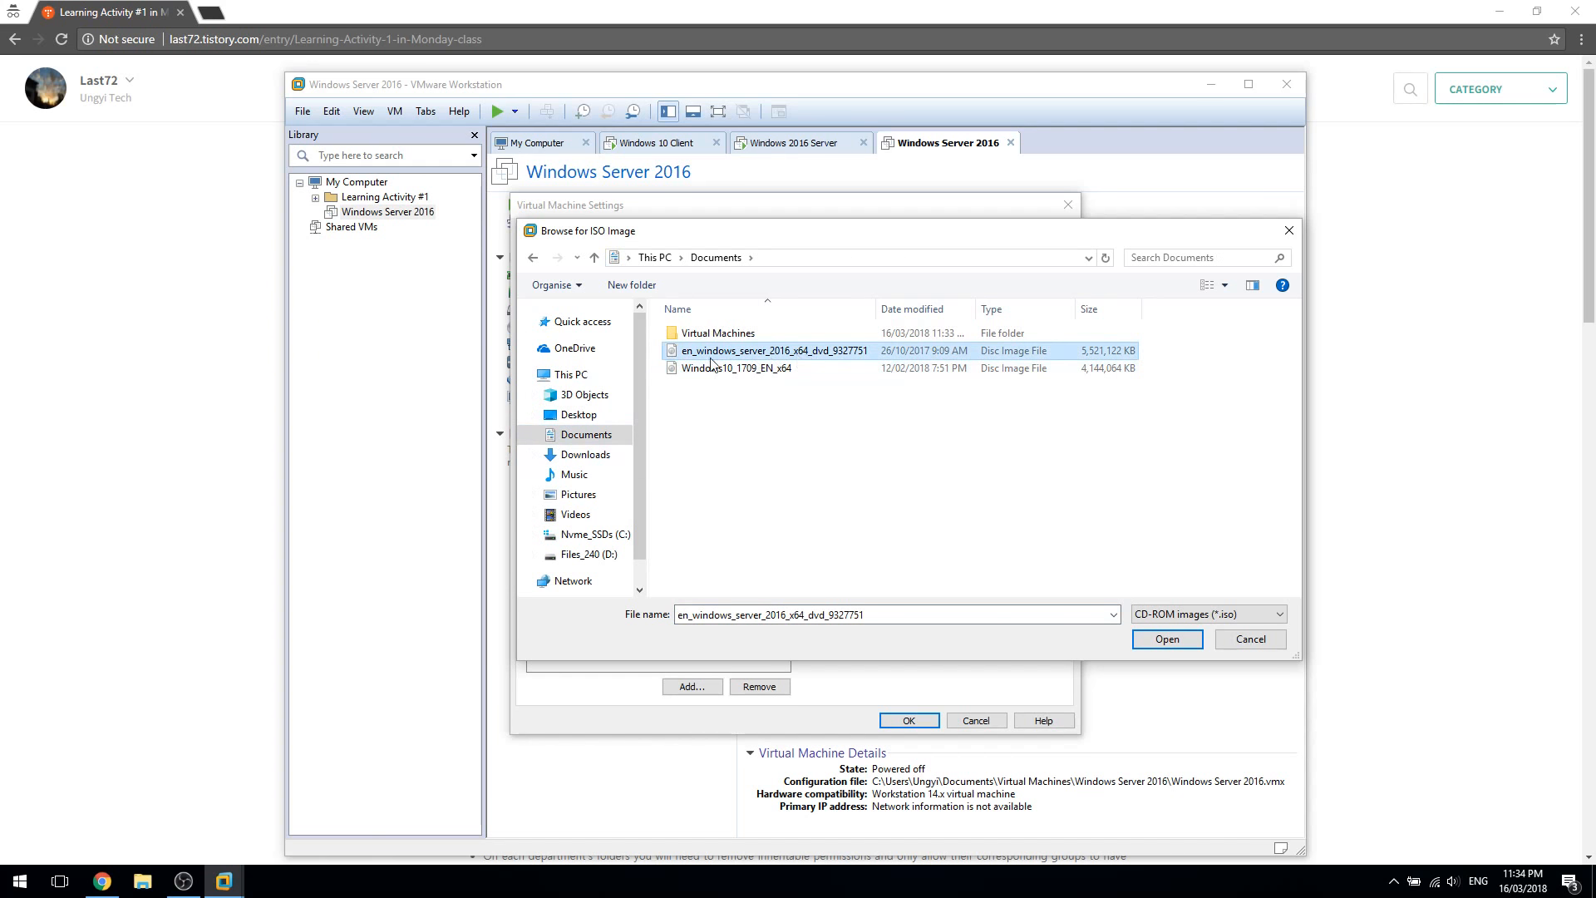
double_click(956, 611)
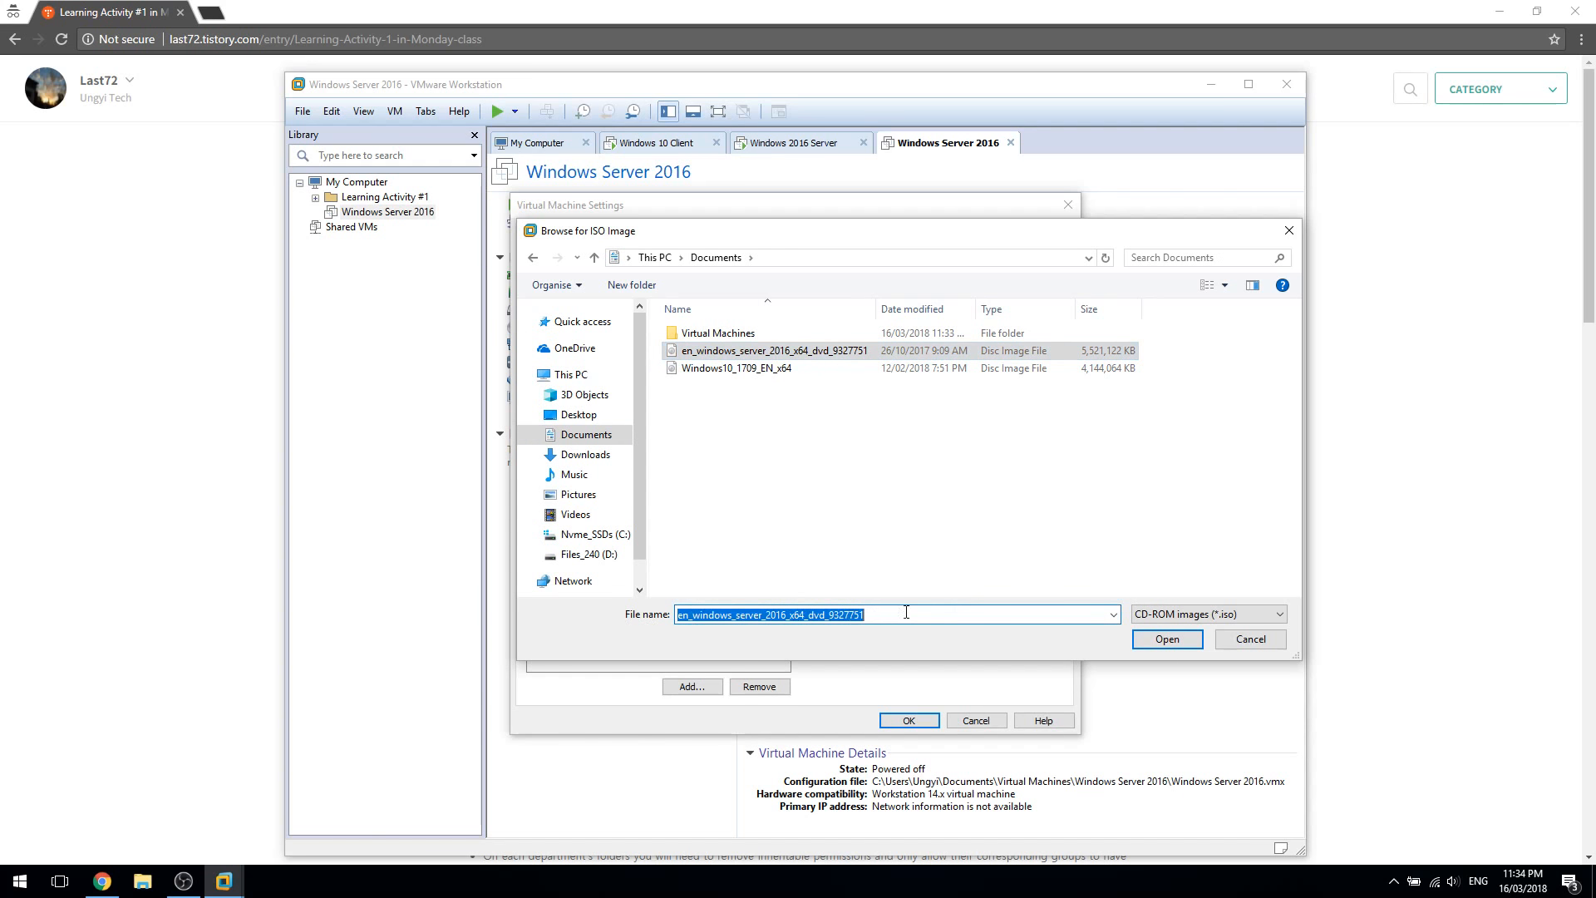
click(1147, 638)
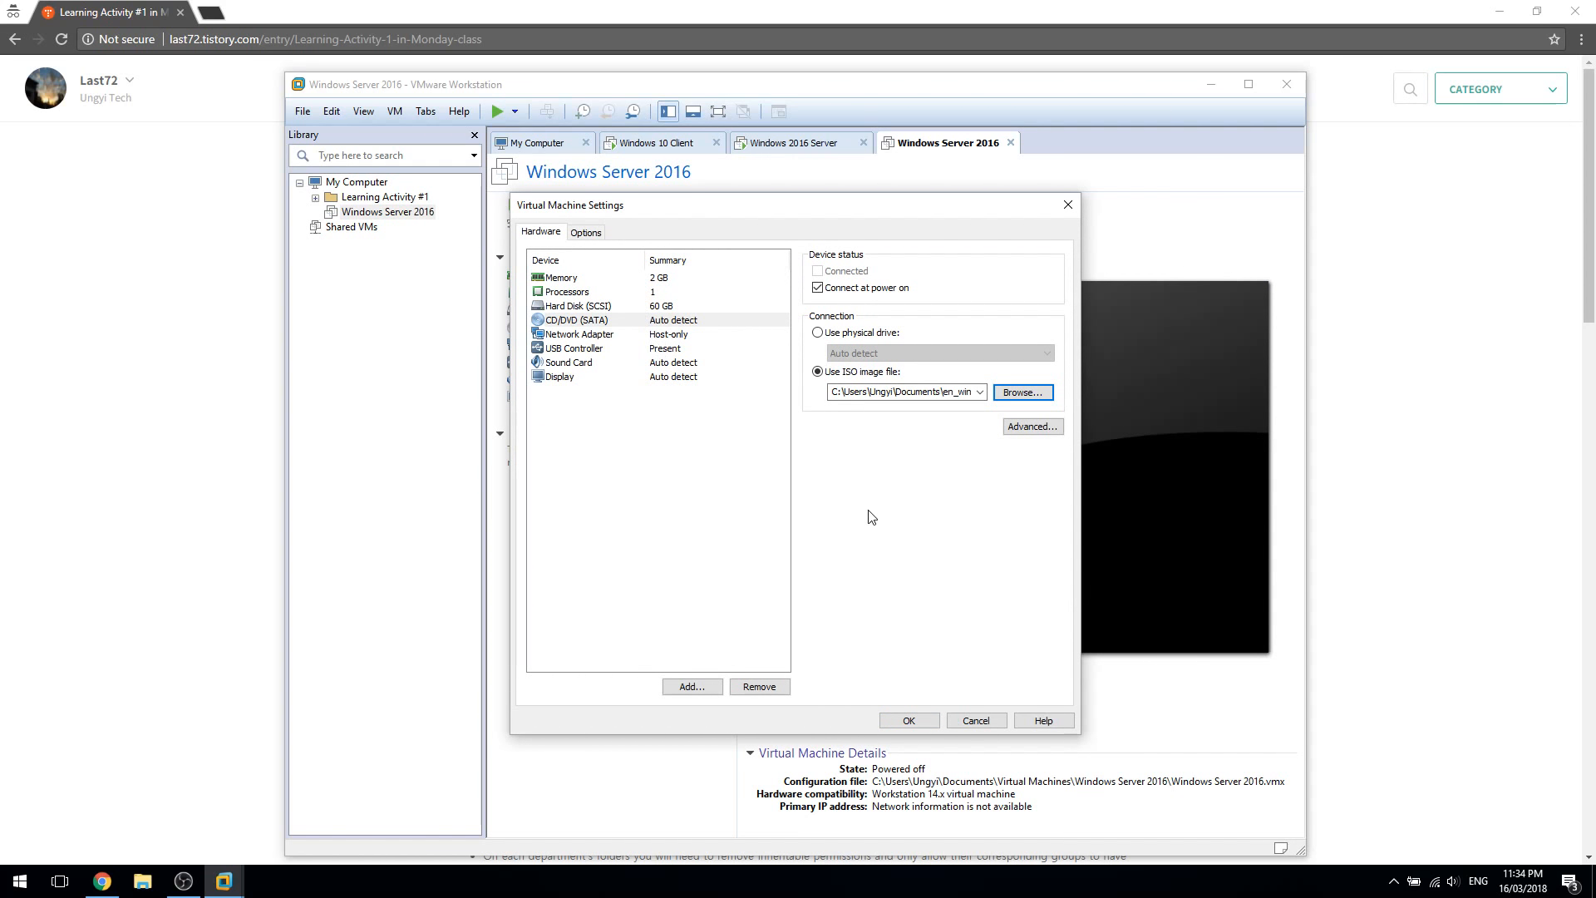
click(909, 720)
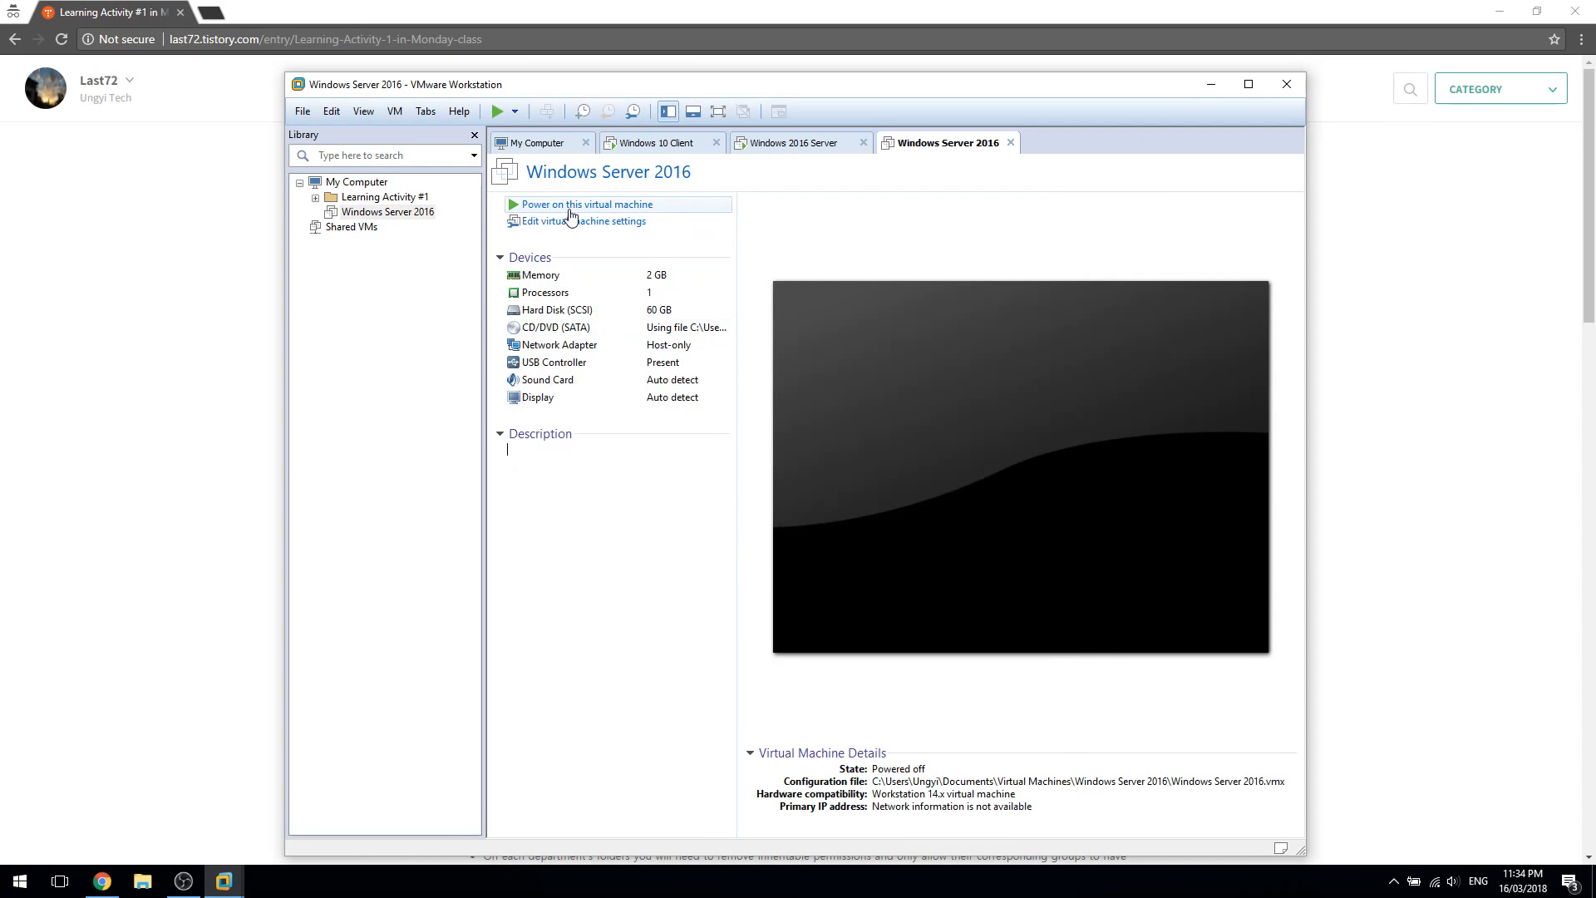
Power on Windows Server 2016, boot it from the installation DVD, and return to My Computer
click(565, 205)
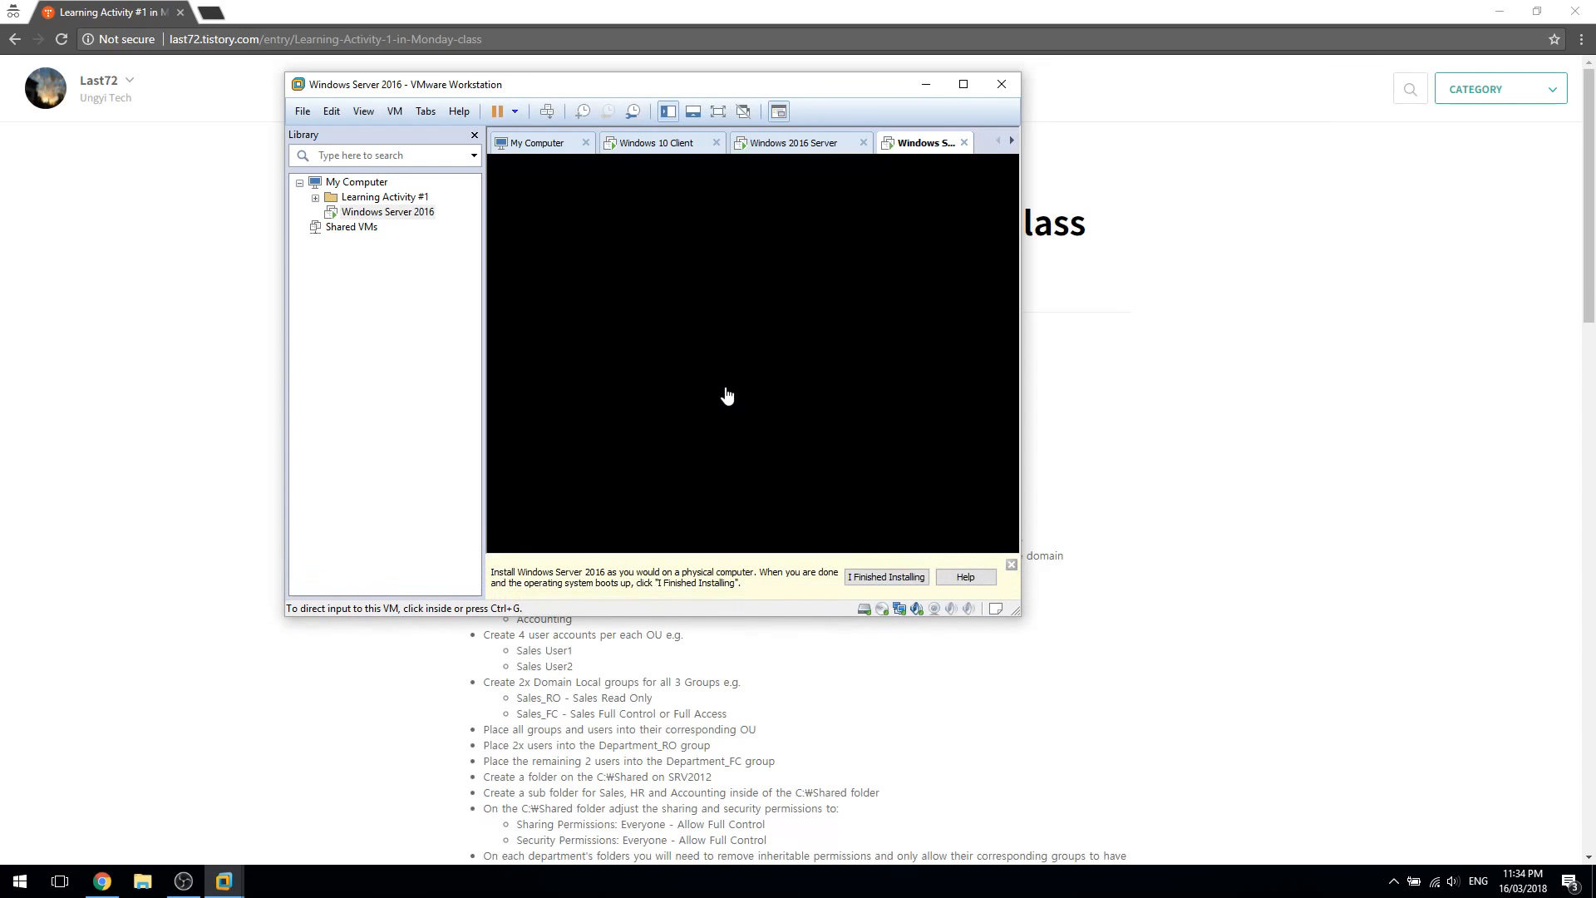
click(1330, 804)
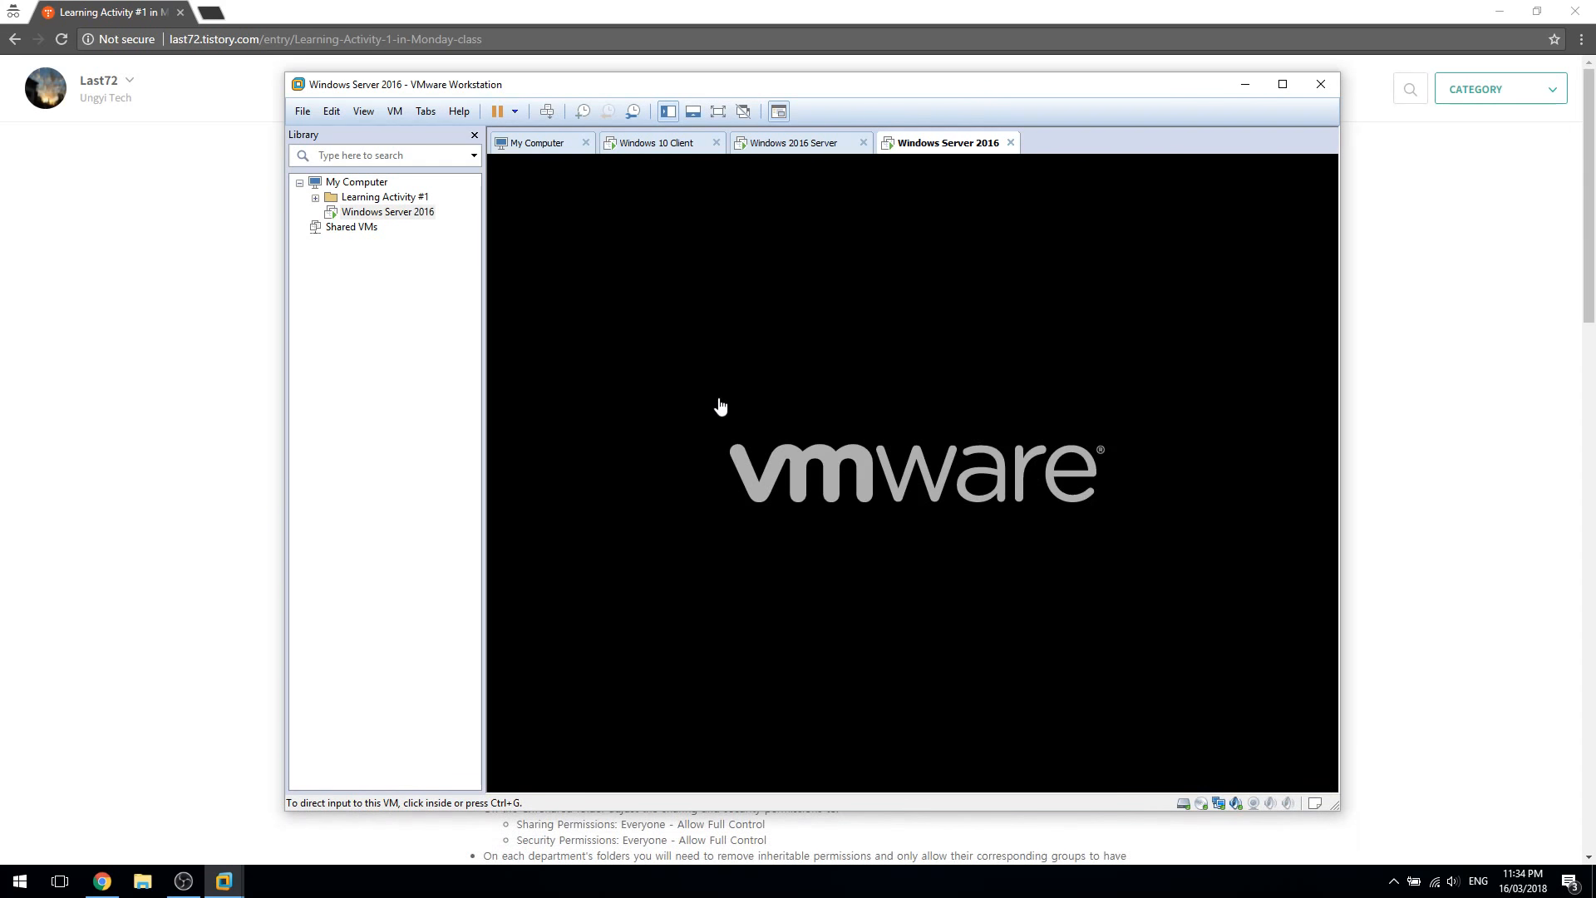
click(862, 513)
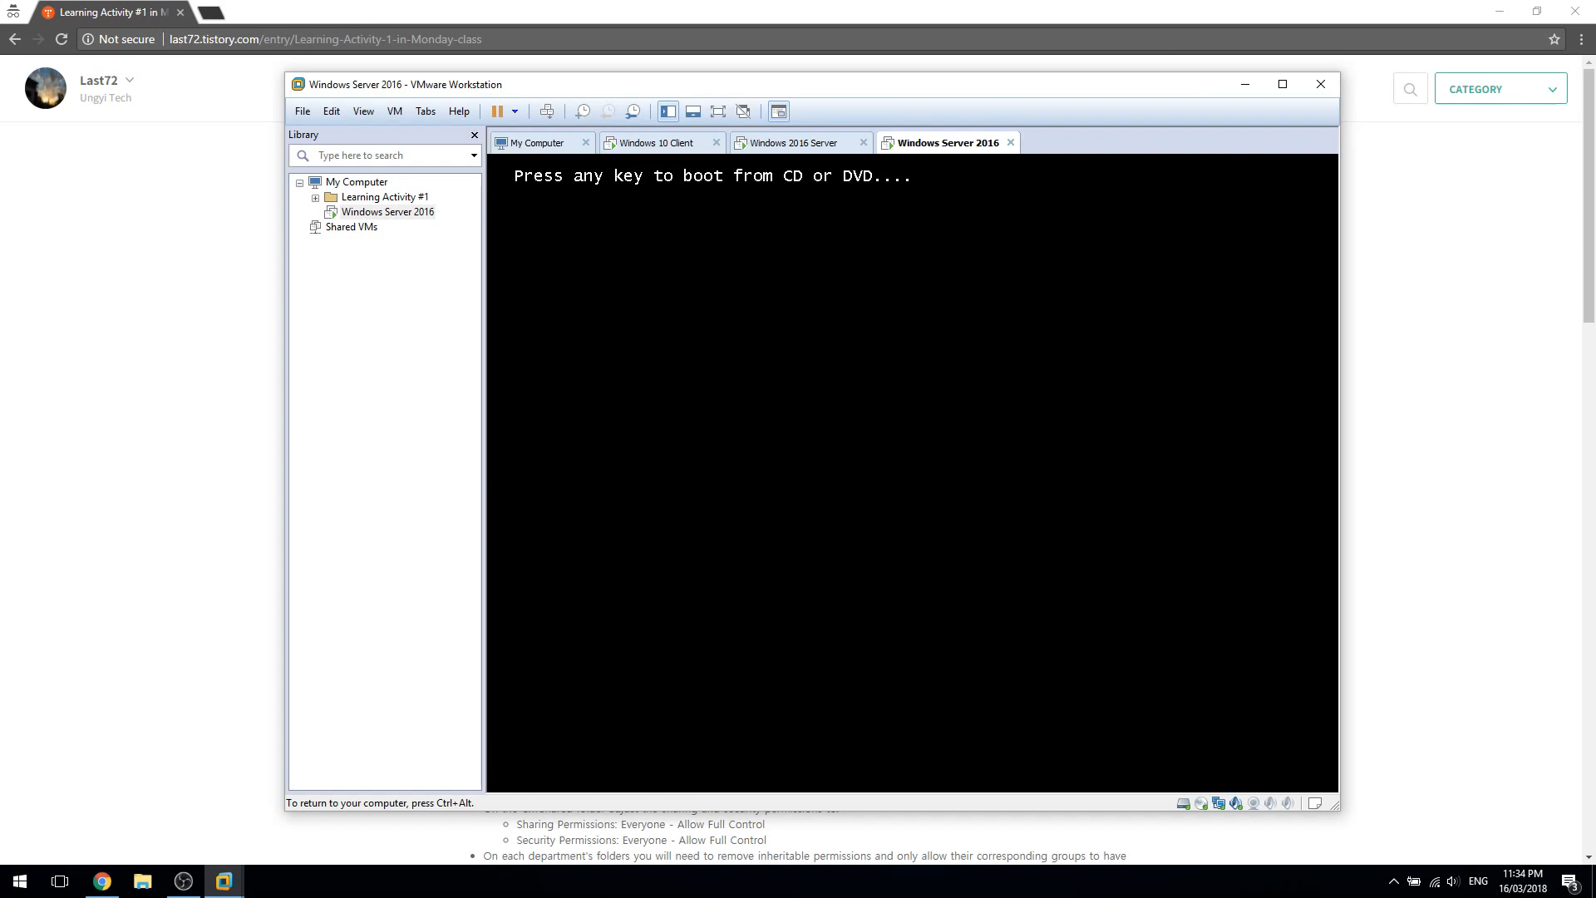
key(Return)
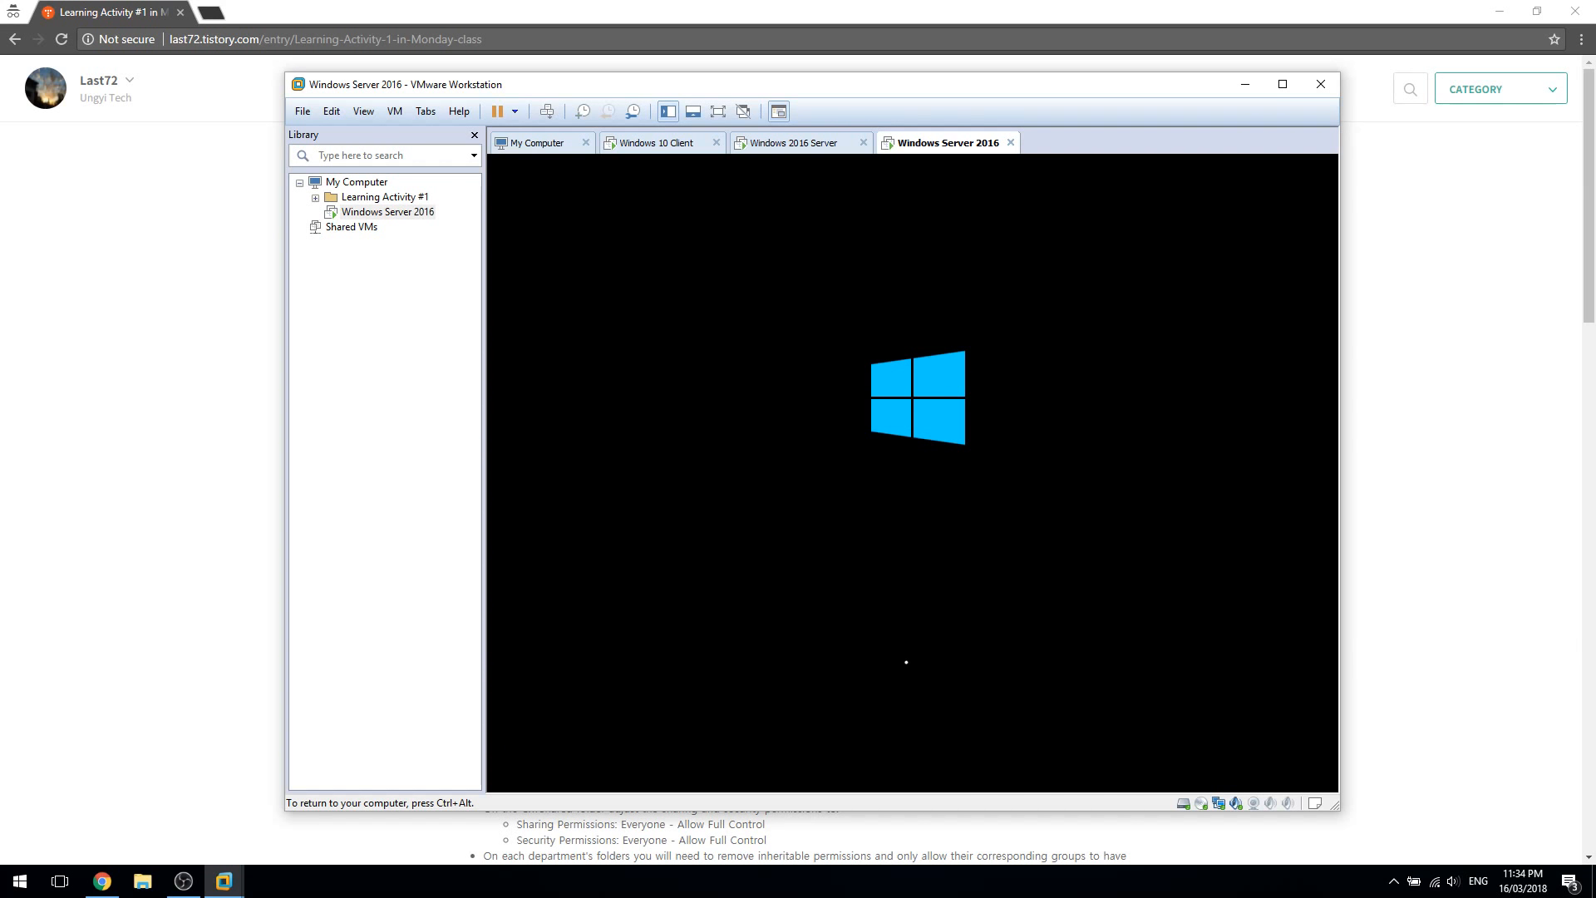
key(ctrl+alt)
click(352, 184)
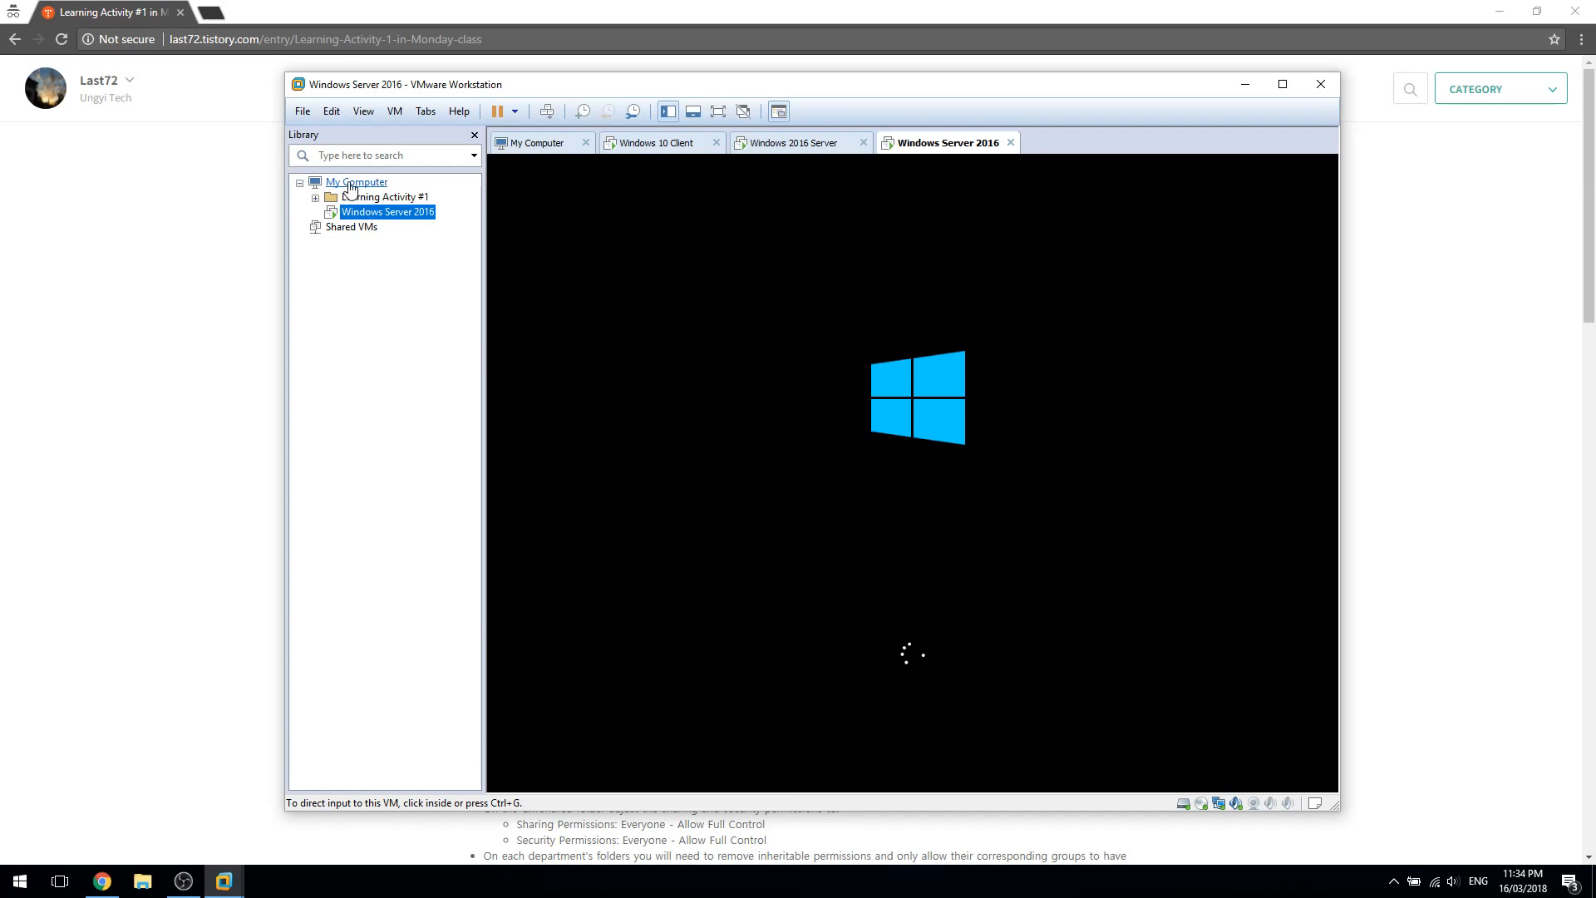
right_click(350, 190)
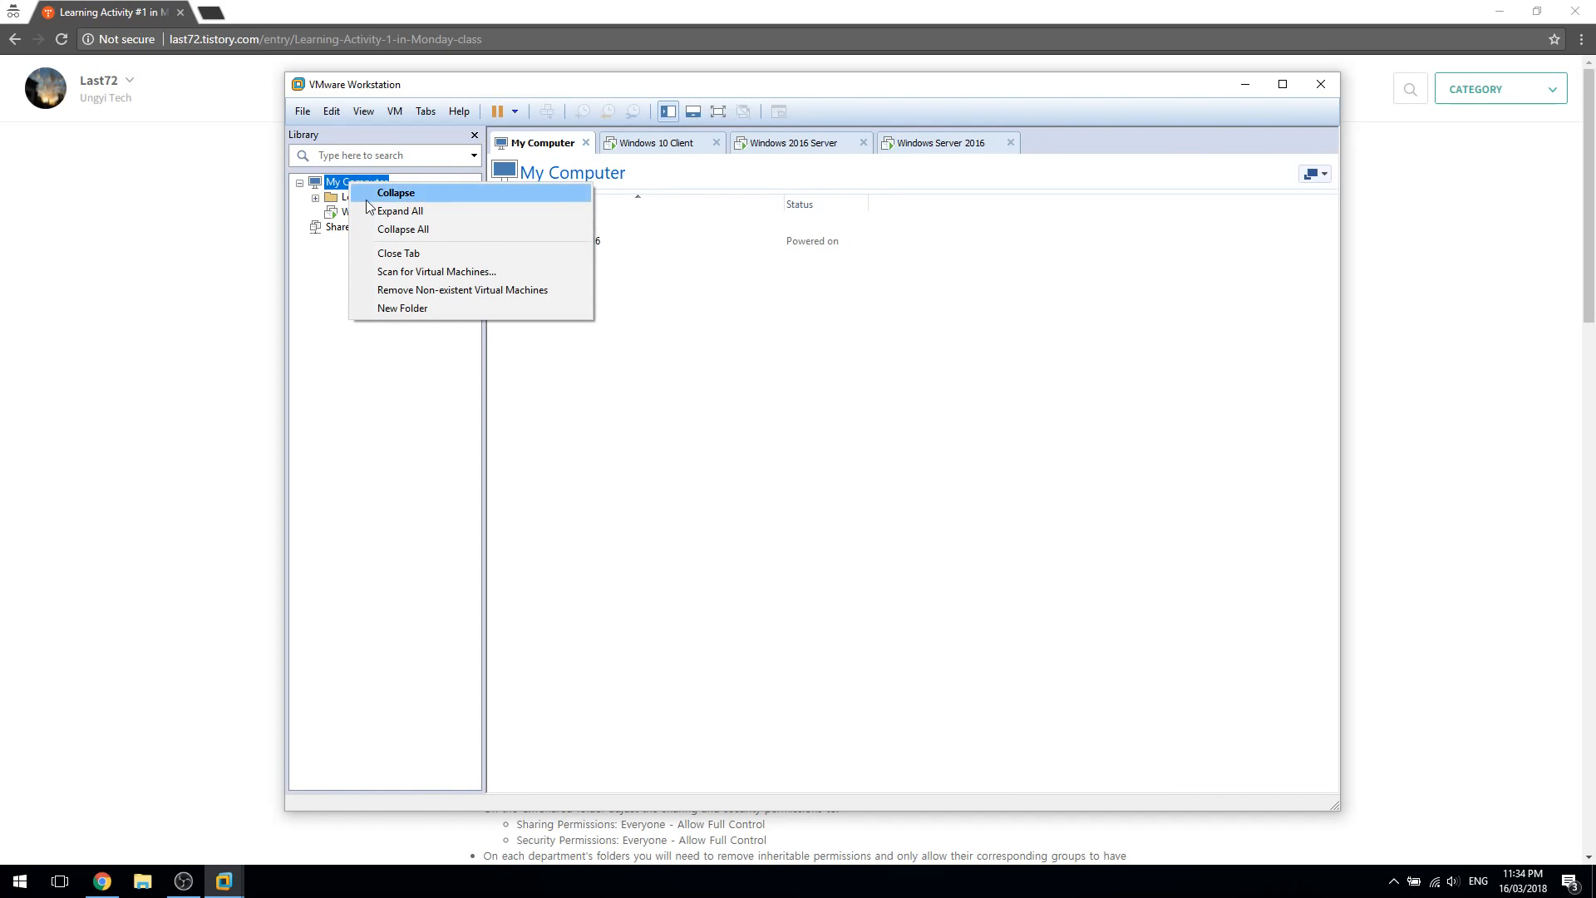
Start a Typical new virtual machine, installing the operating system later
click(304, 112)
mouse_move(332, 111)
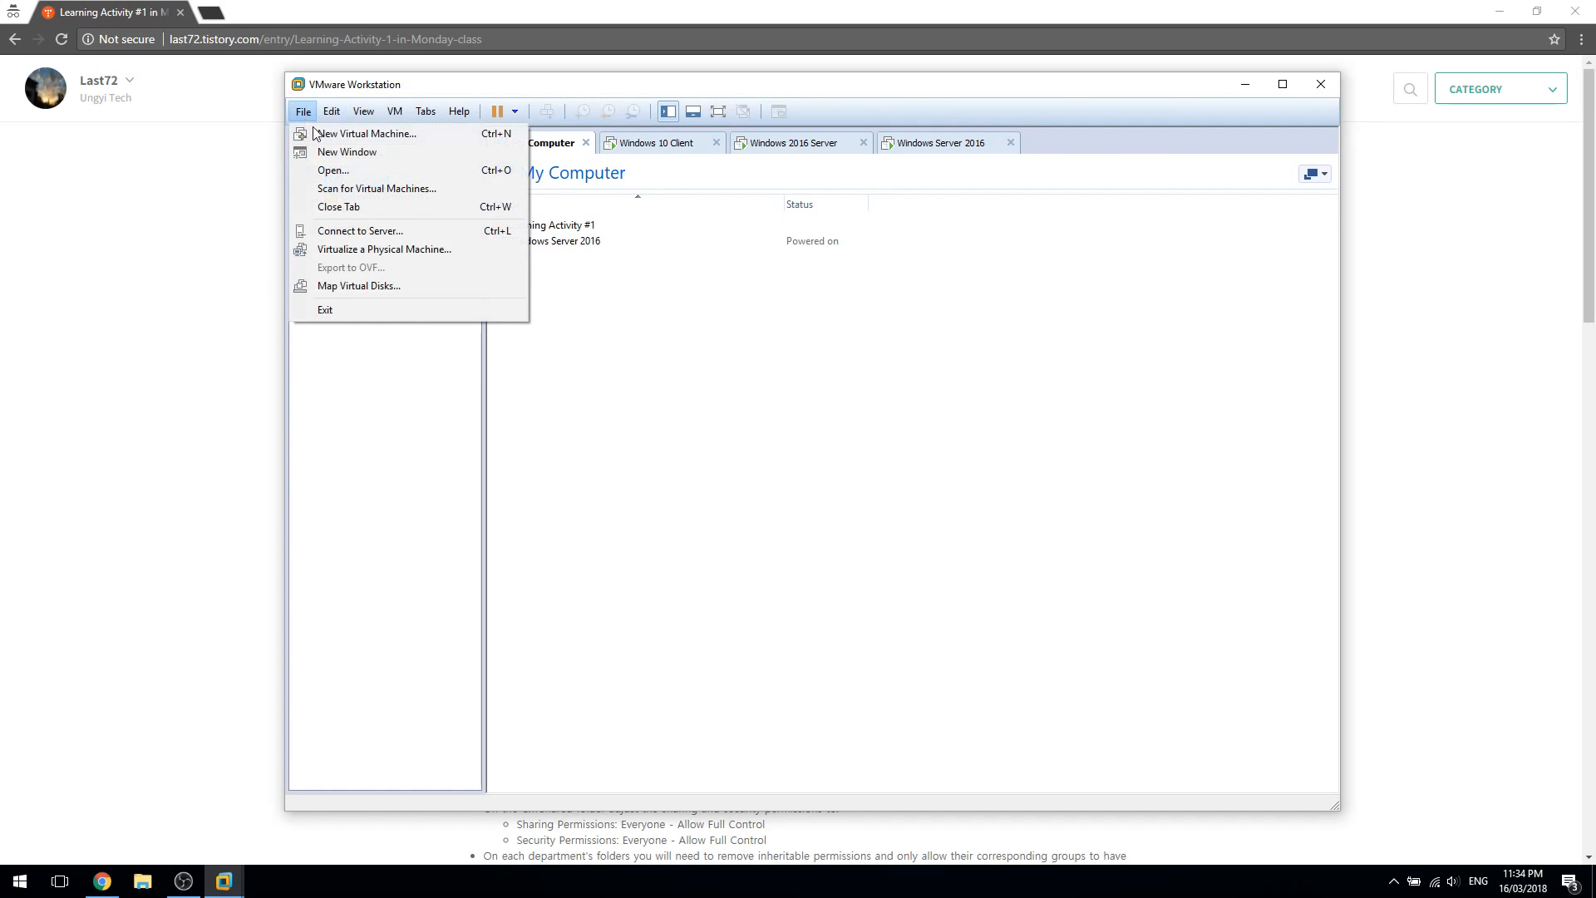
click(394, 133)
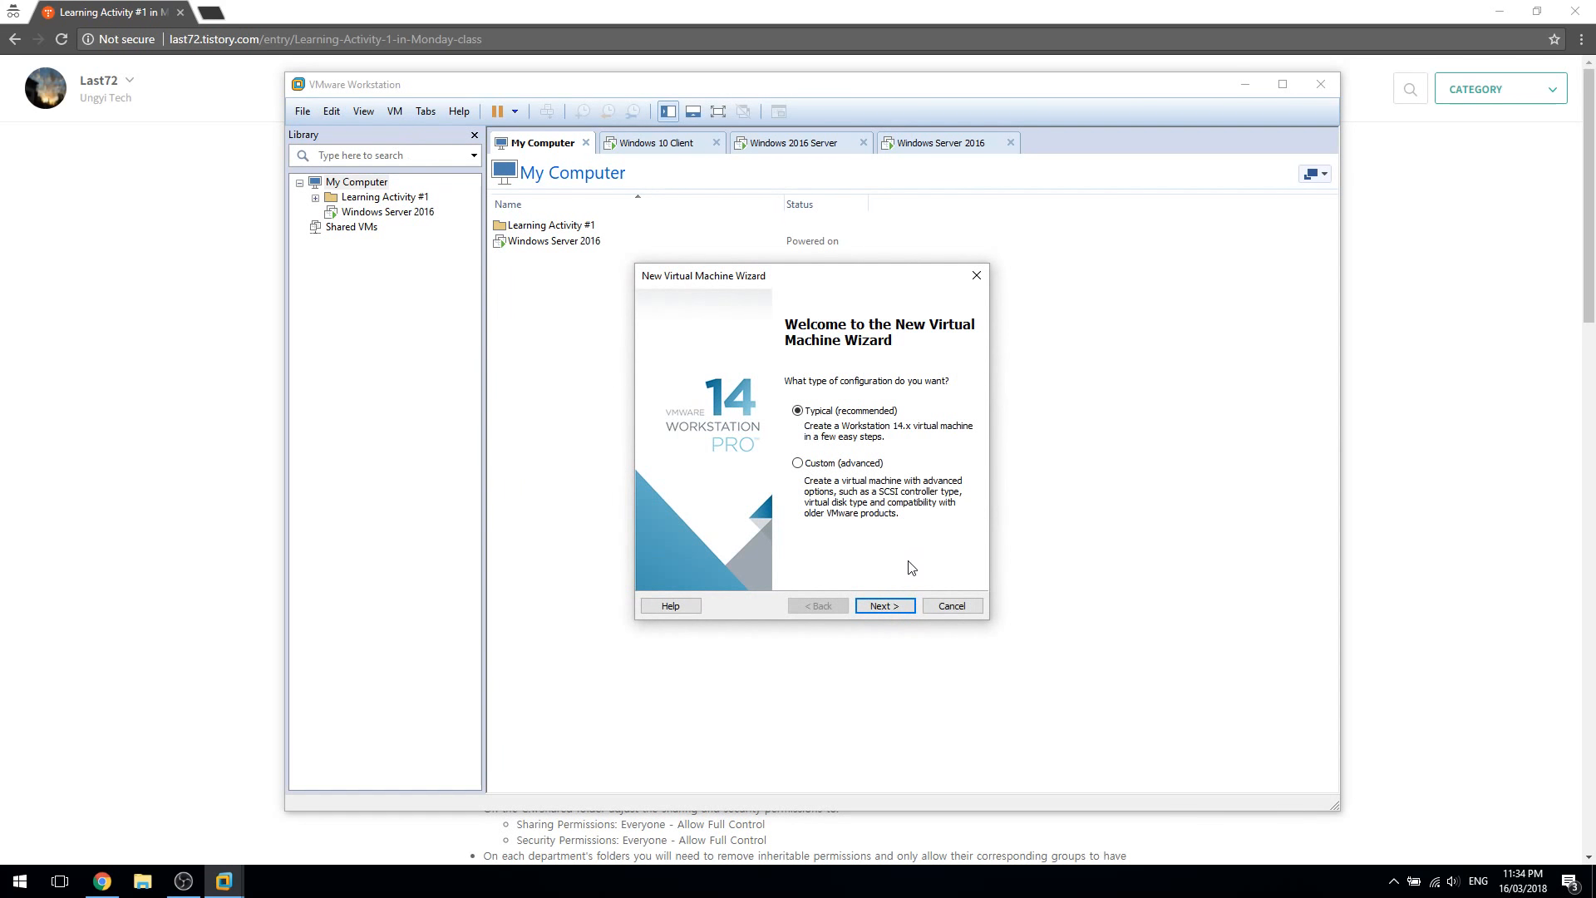
click(897, 609)
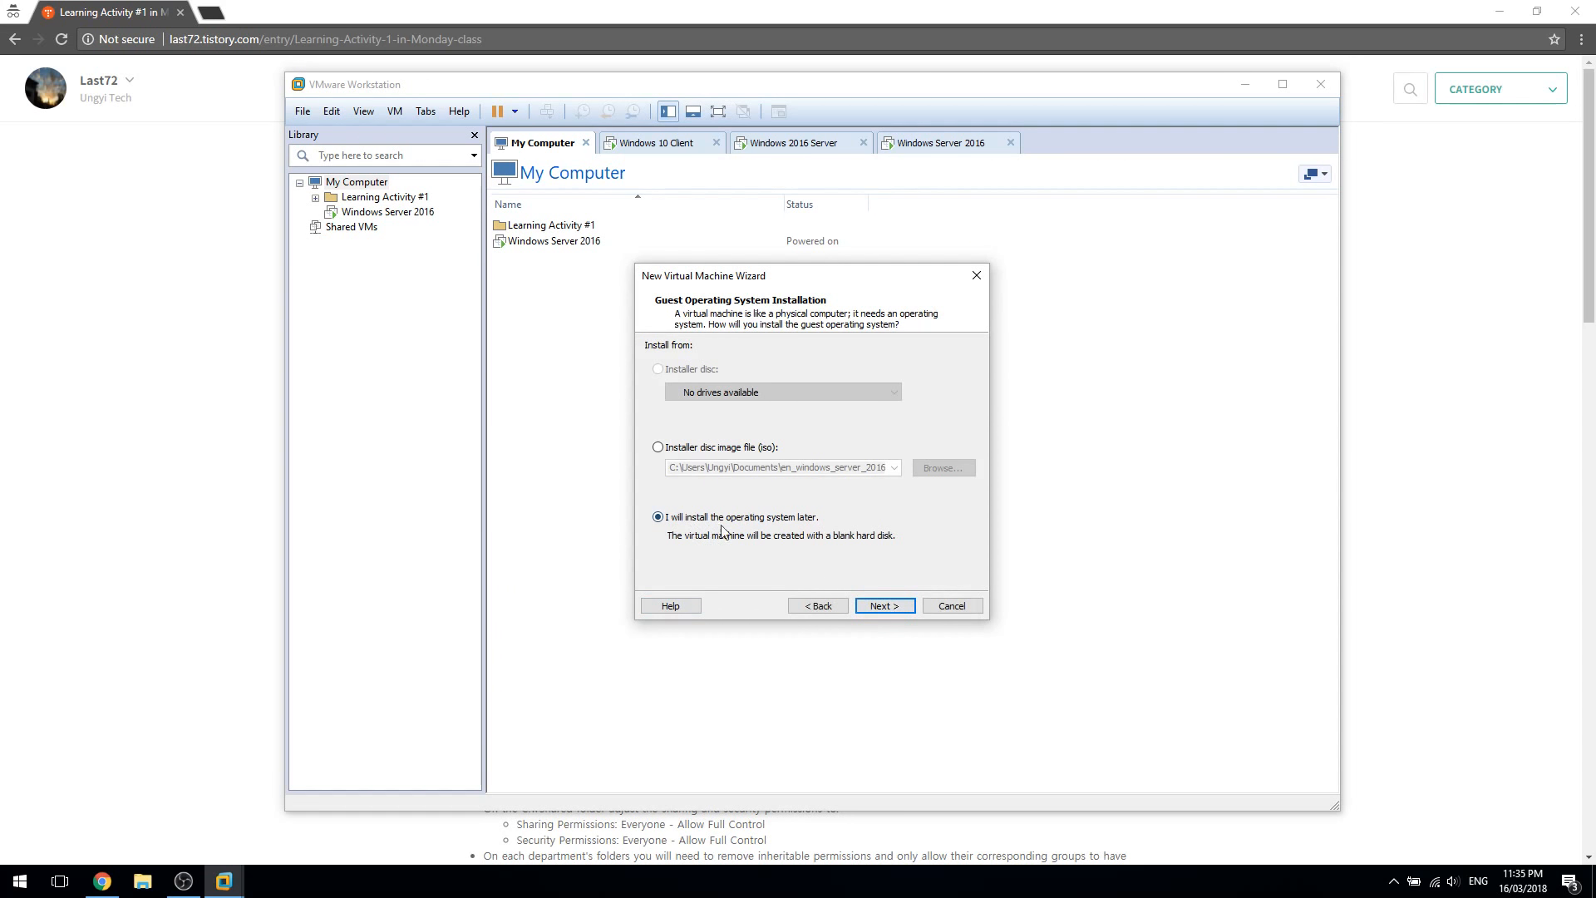
click(885, 606)
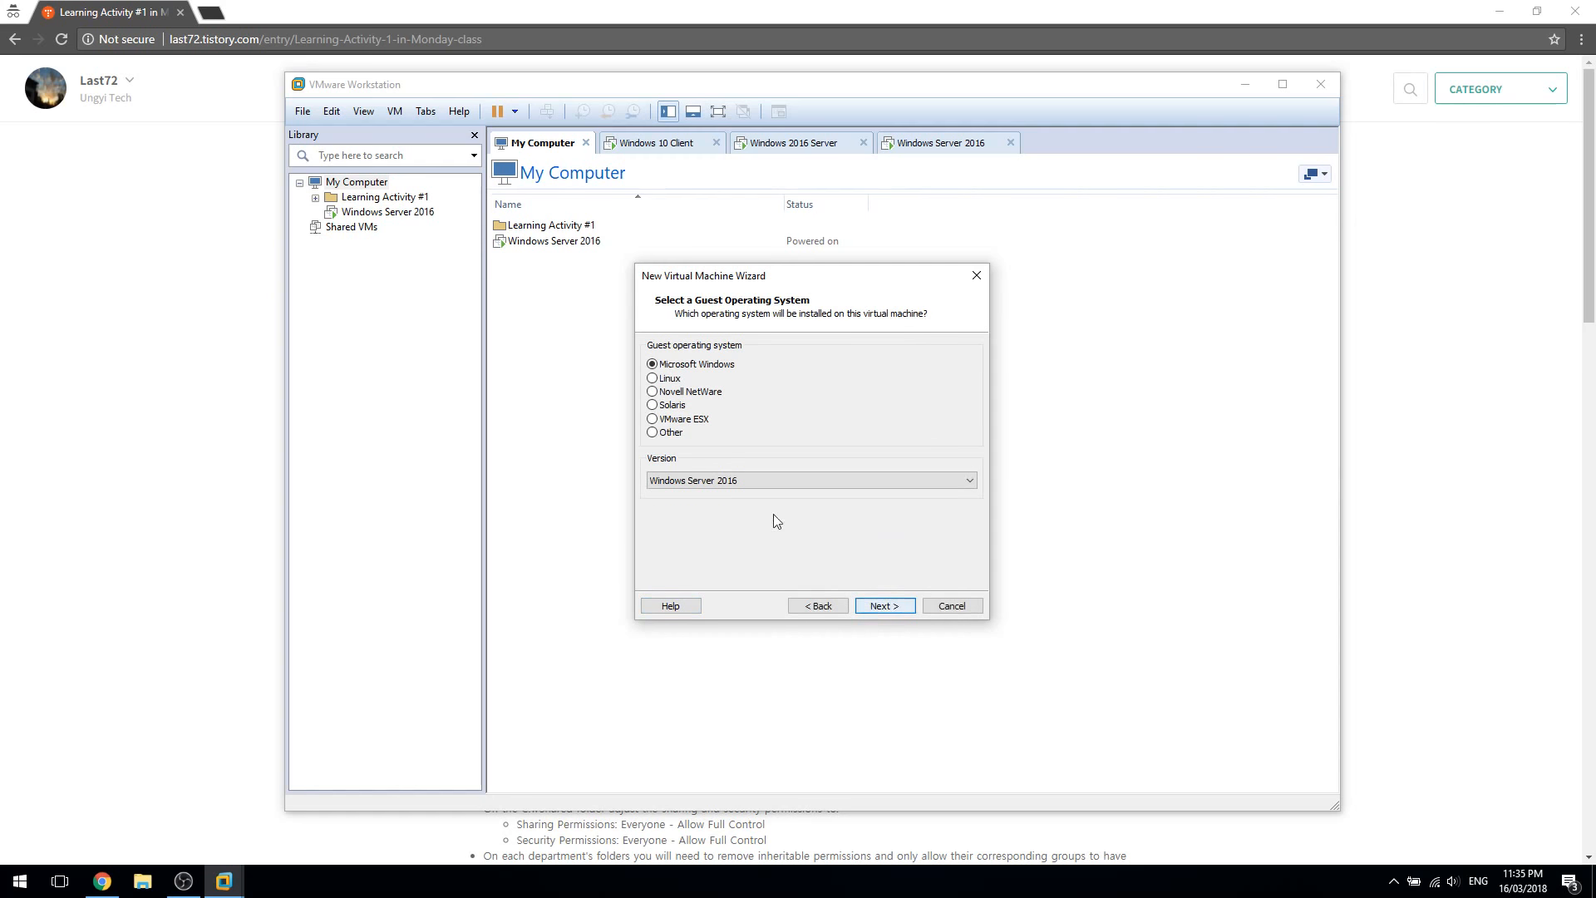
Choose Windows 10 x64, keeping the default name and the 60 GB single-file disk
click(746, 481)
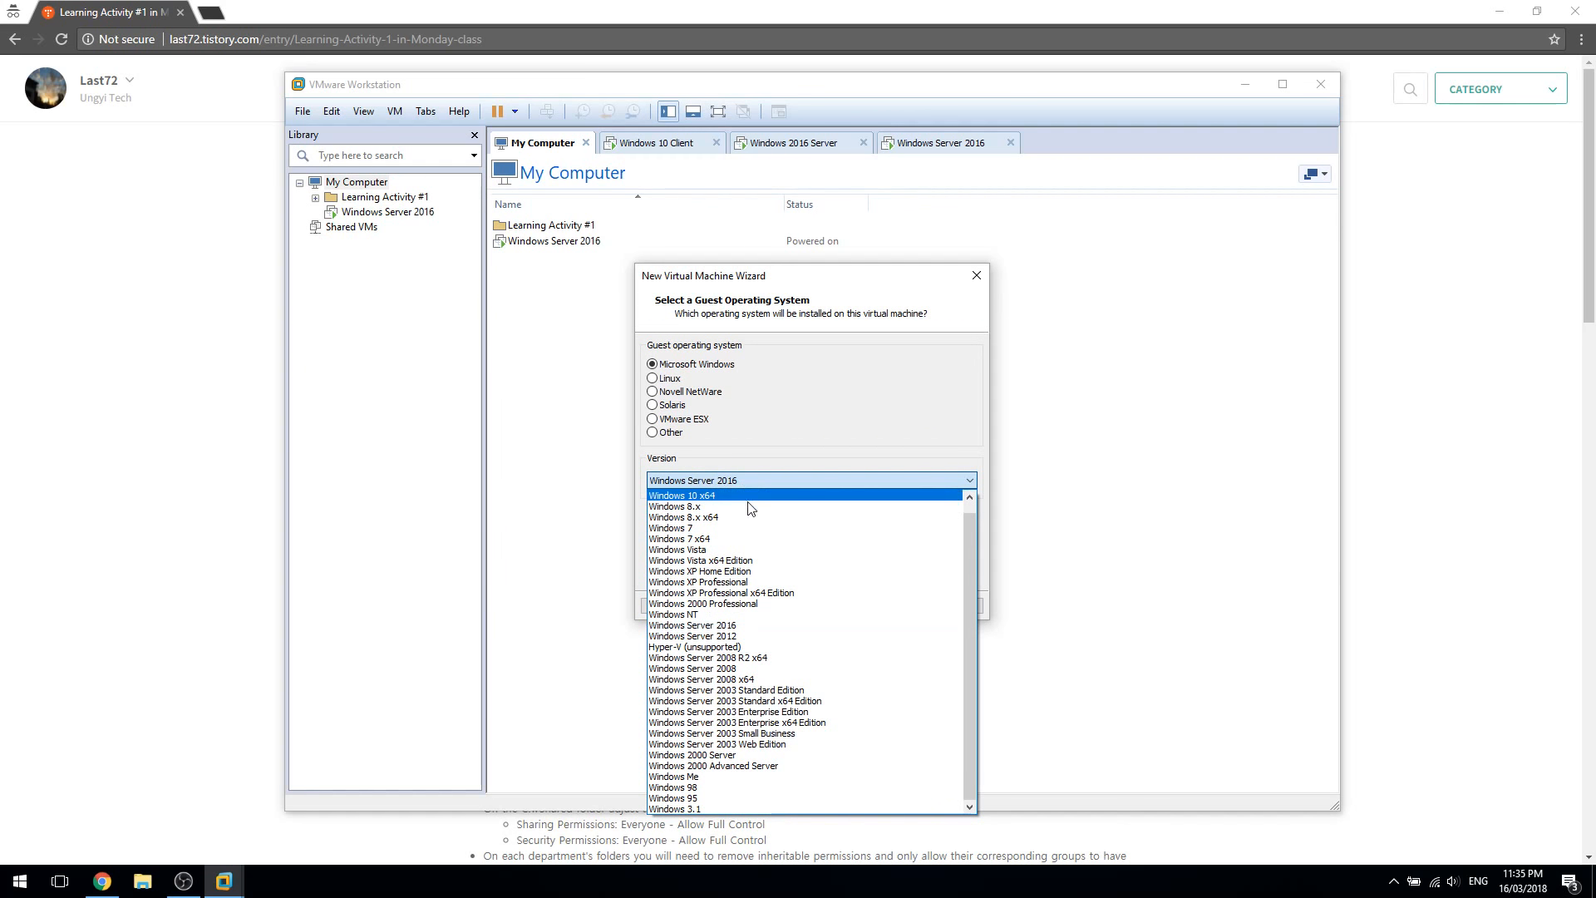
scroll(744, 549, up, 1)
click(715, 507)
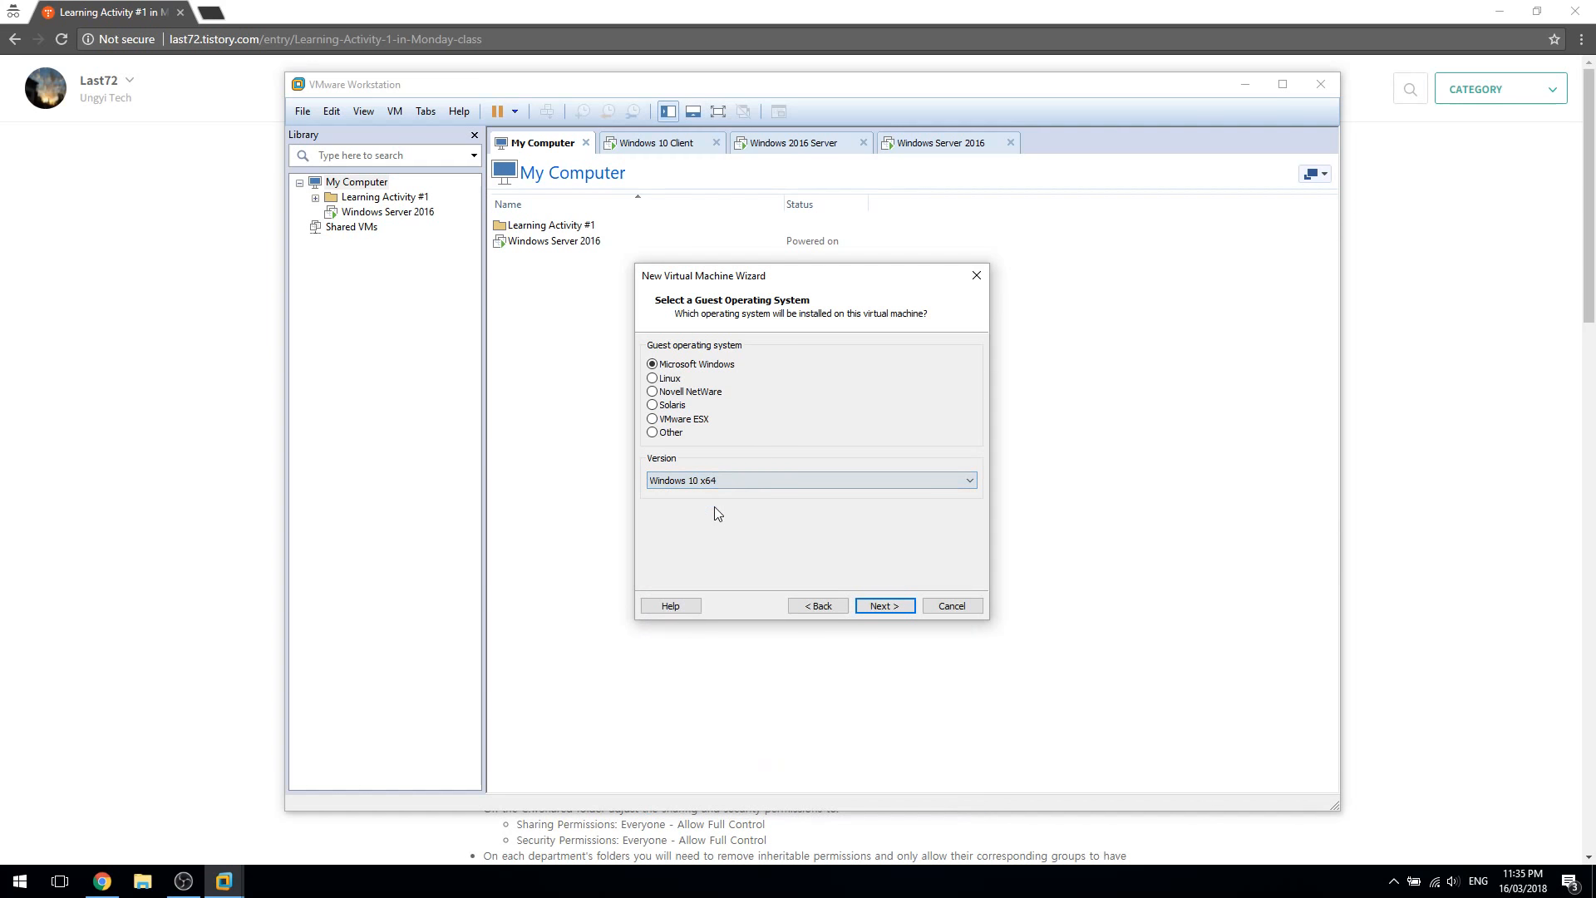
click(888, 606)
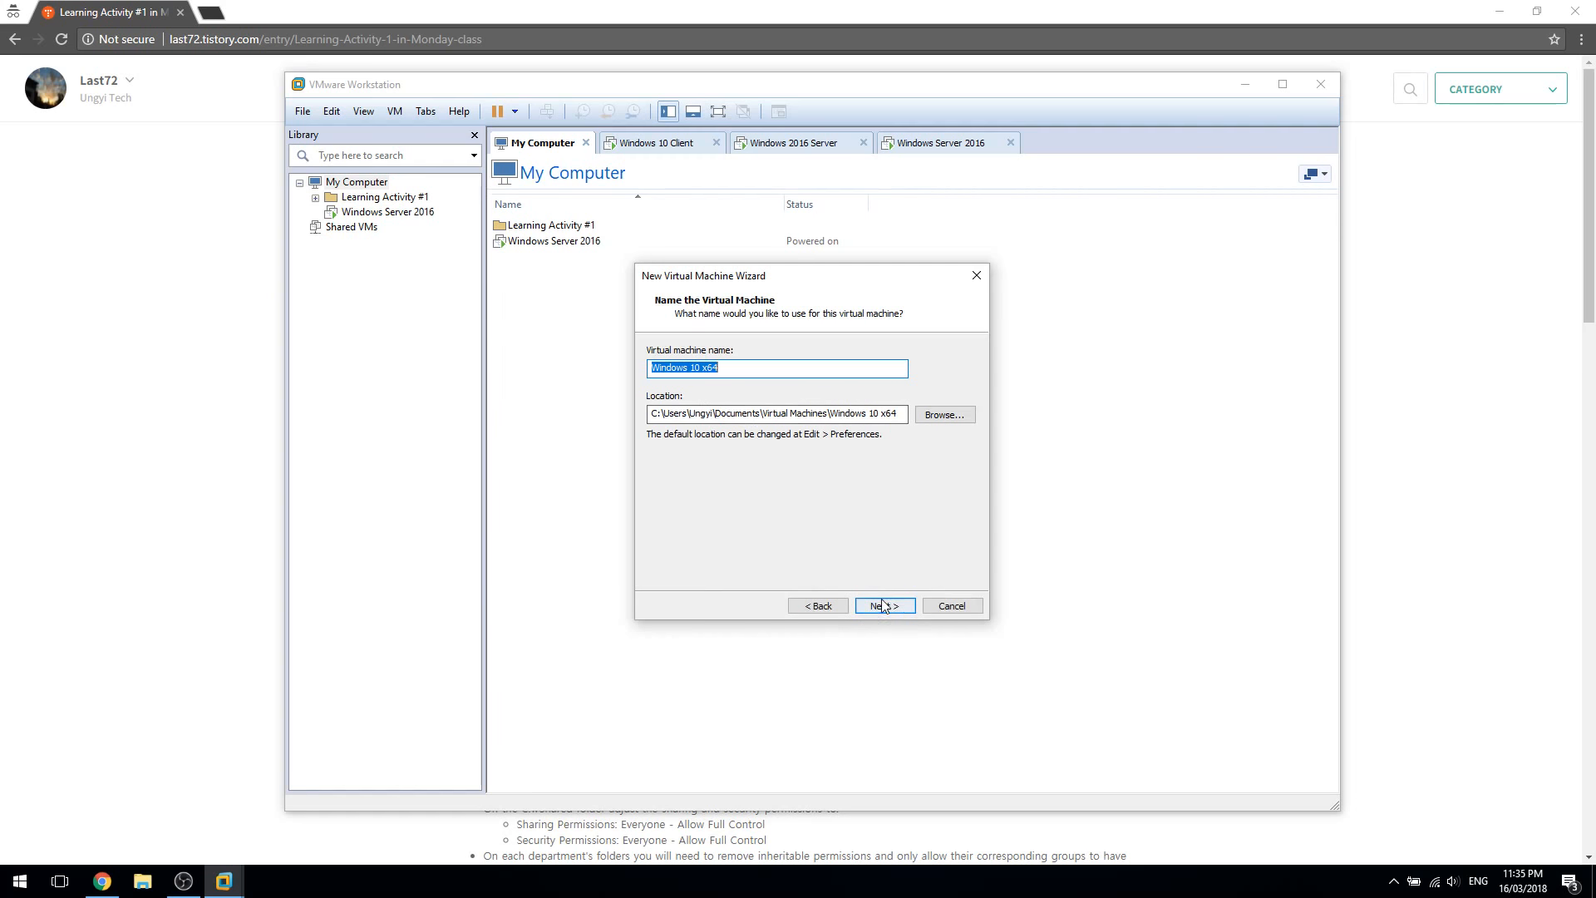
click(880, 606)
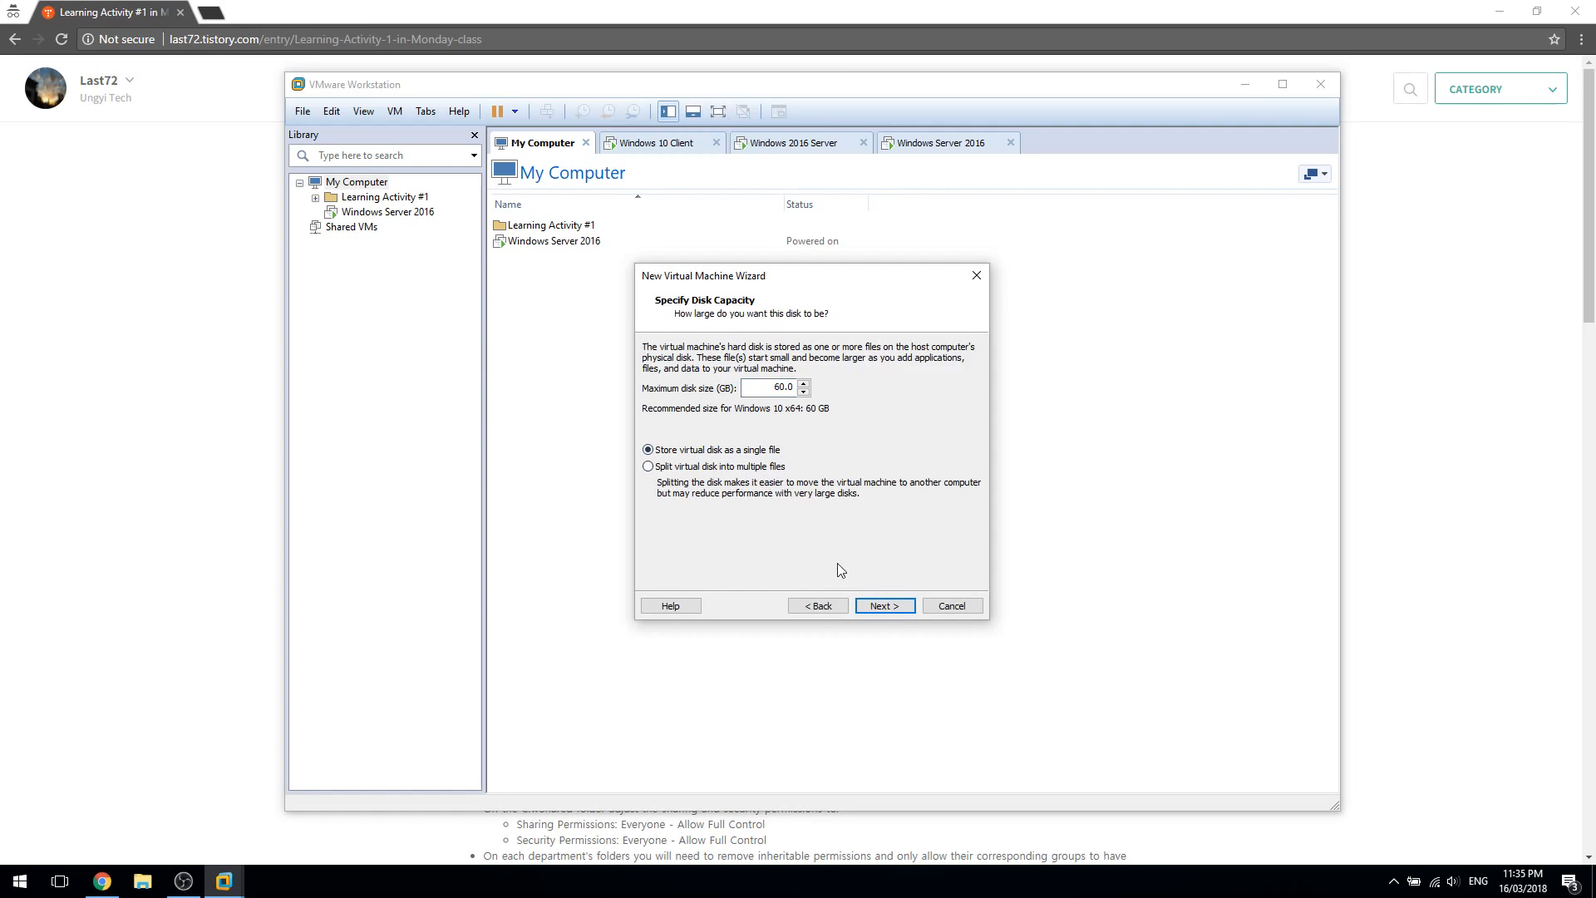
click(874, 605)
click(692, 512)
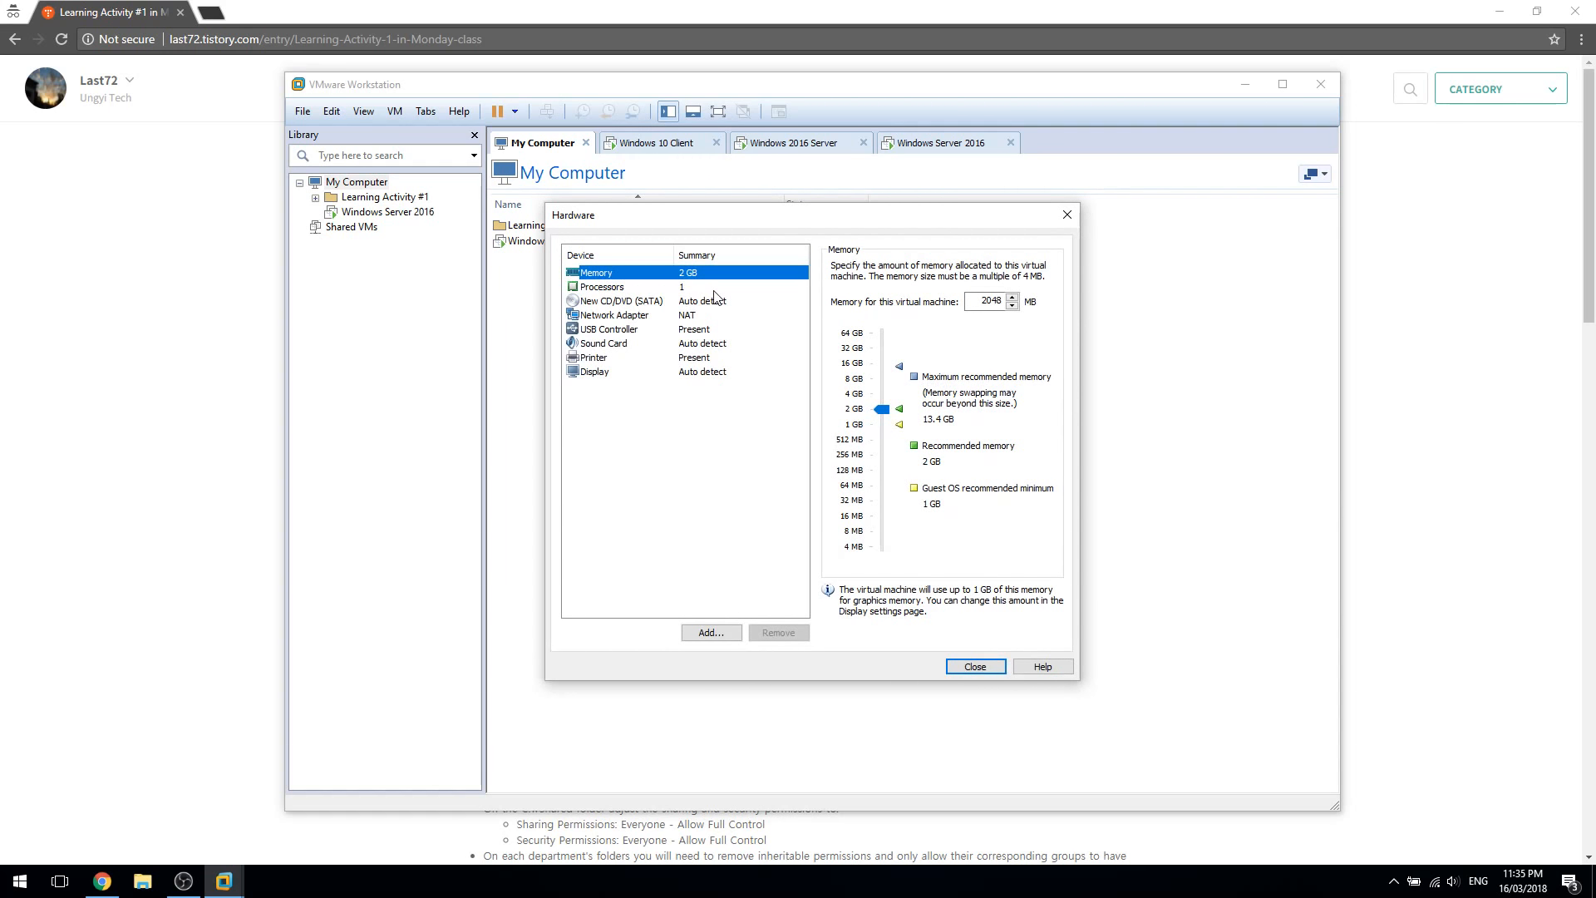
Review the memory and processor settings and set the network adapter to Host-only
click(714, 289)
click(721, 273)
click(716, 286)
click(720, 275)
click(713, 287)
click(720, 315)
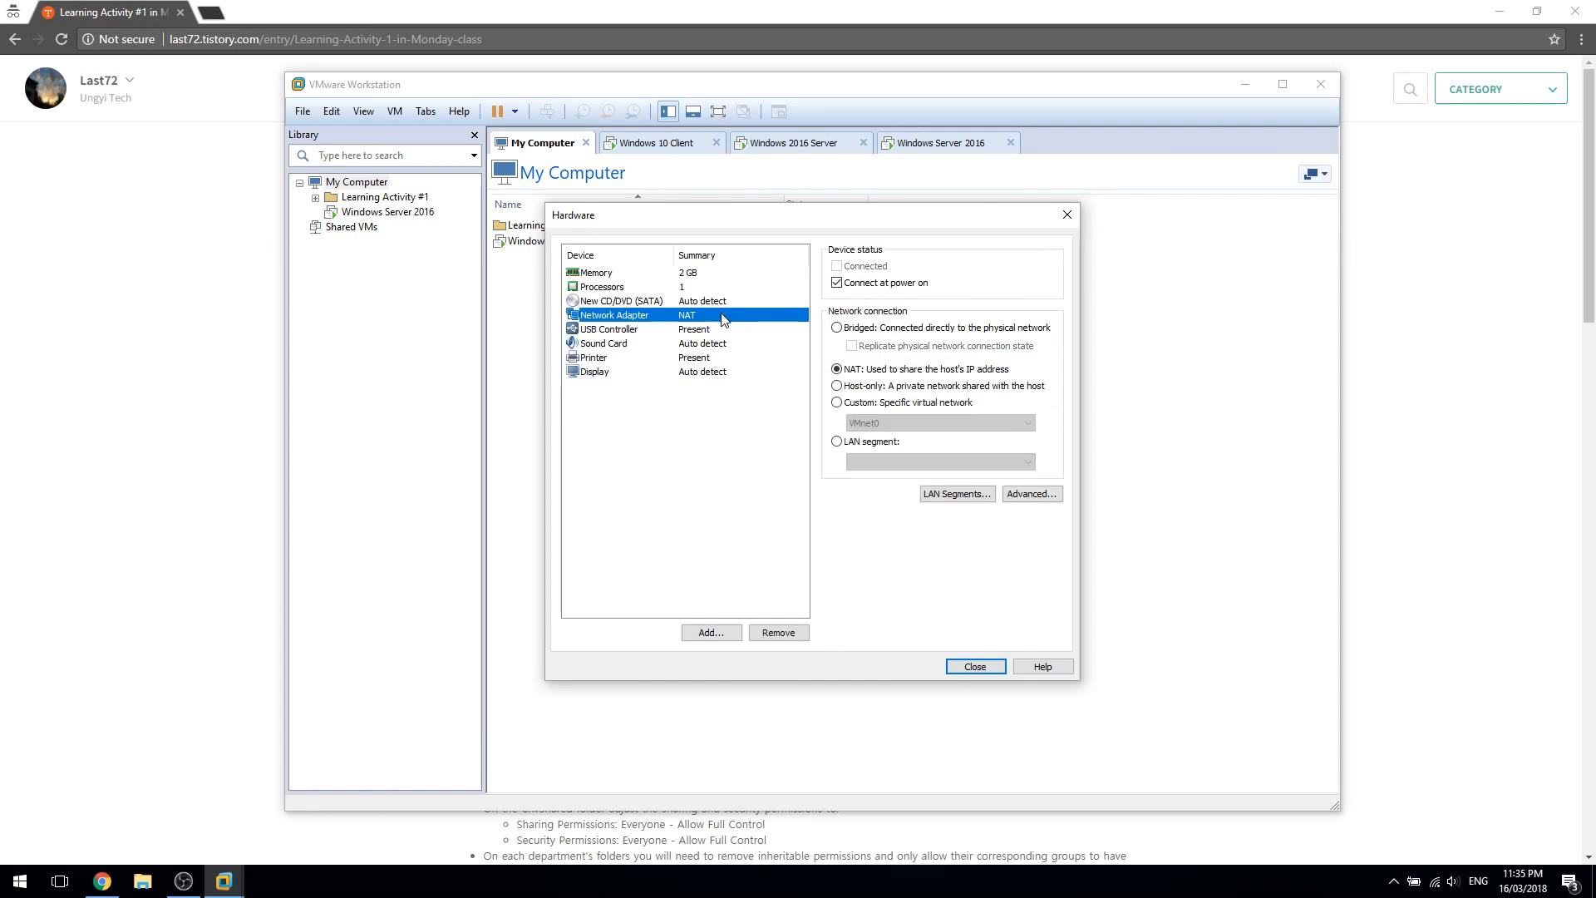
click(877, 387)
click(781, 396)
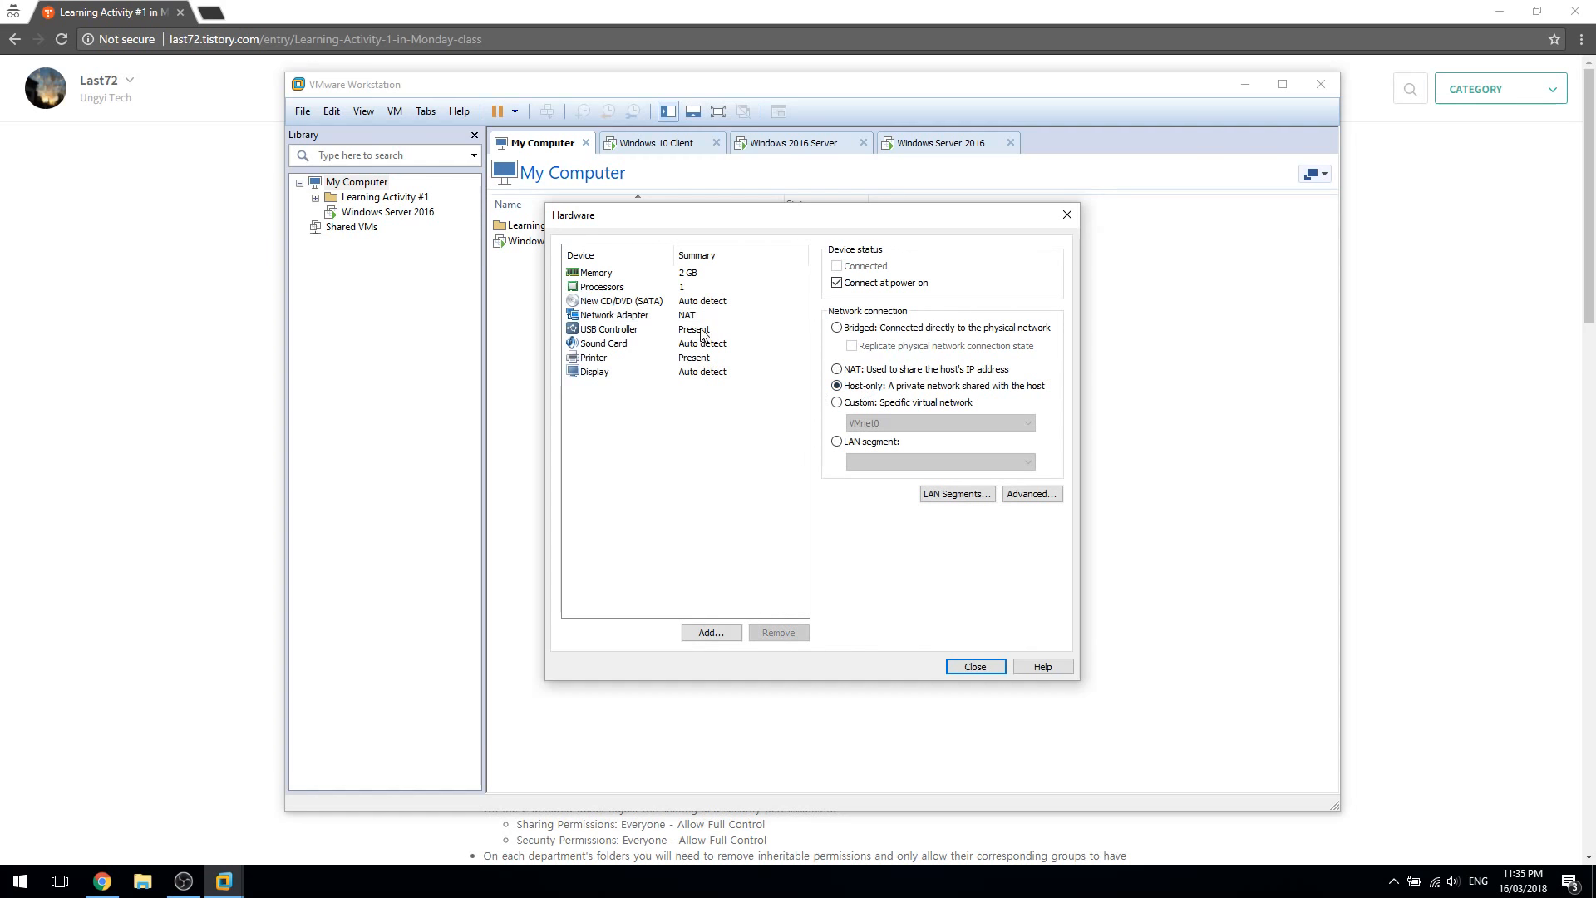
Remove the printer and create the Windows 10 x64 machine
click(703, 344)
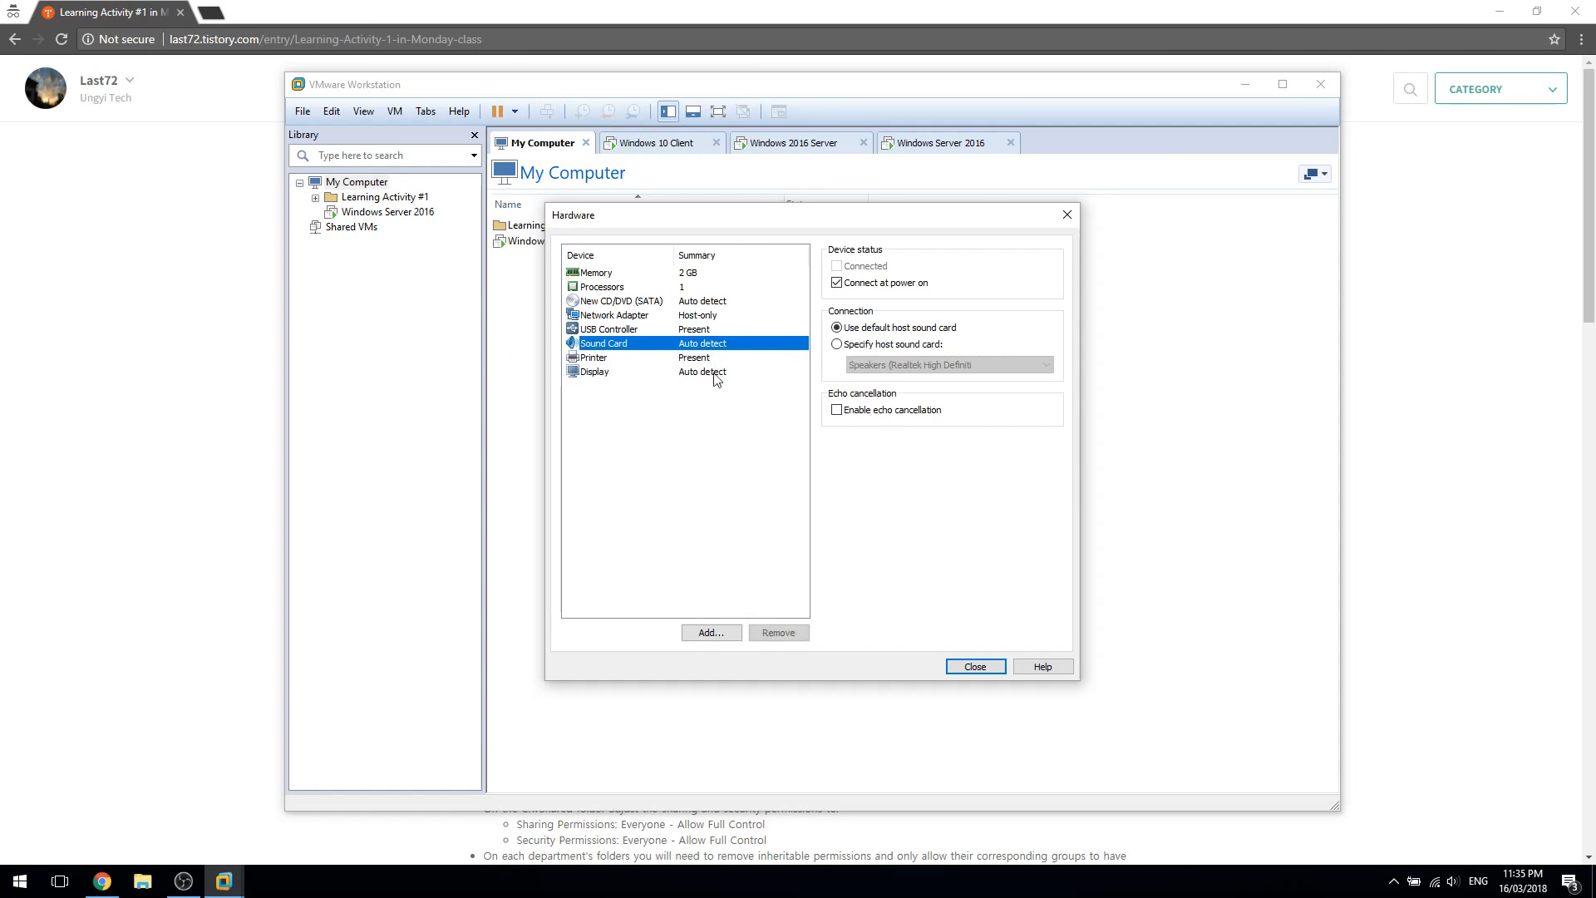
click(716, 359)
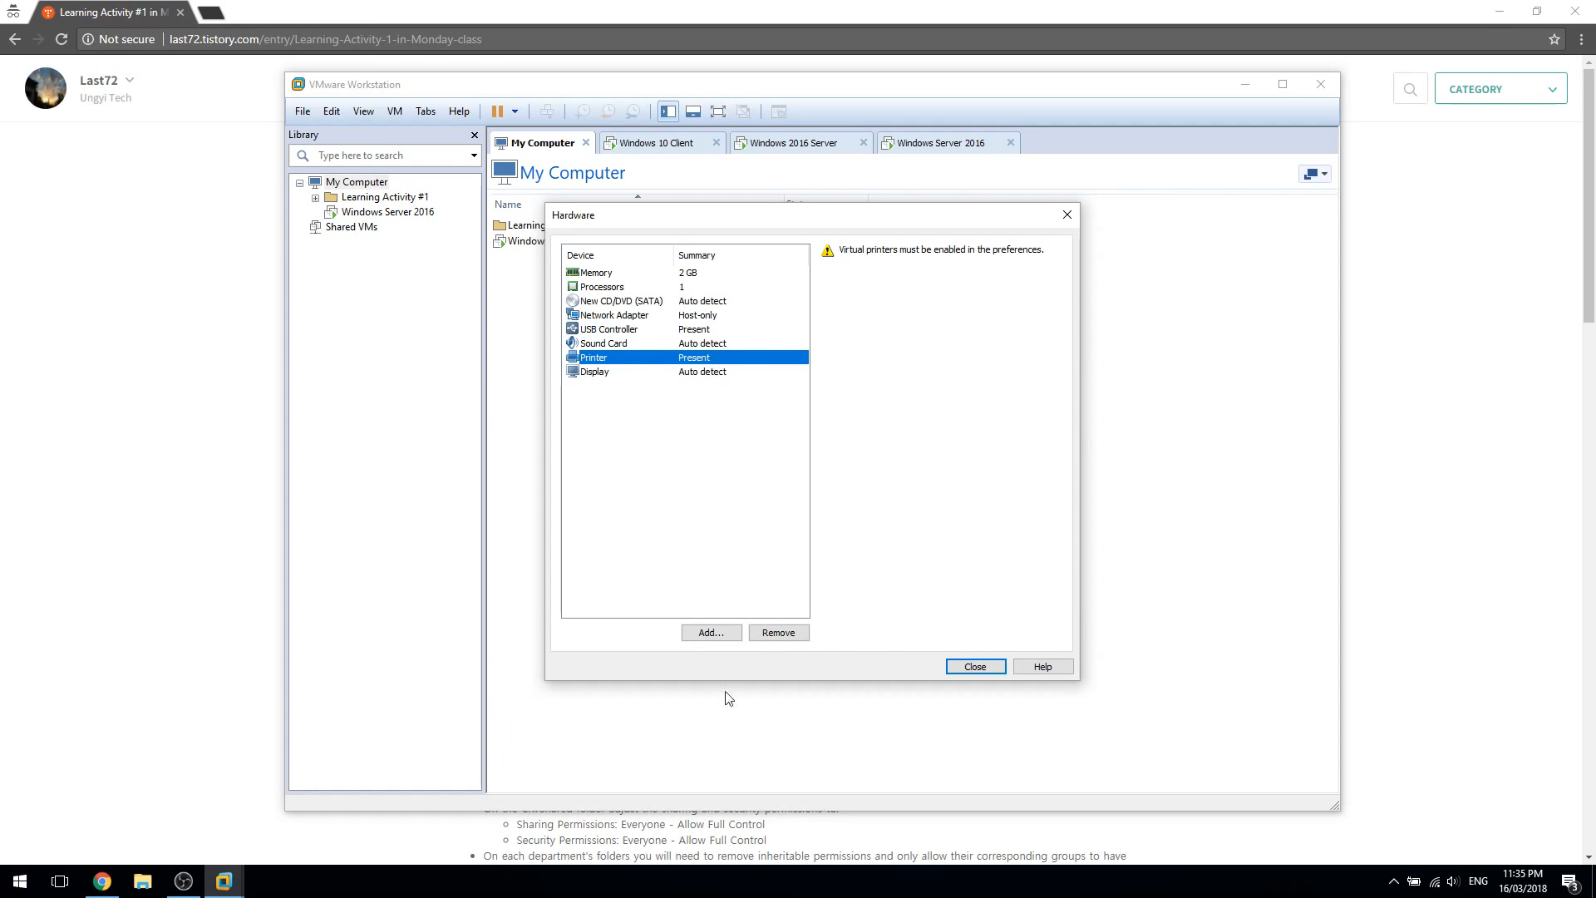
click(964, 667)
click(883, 606)
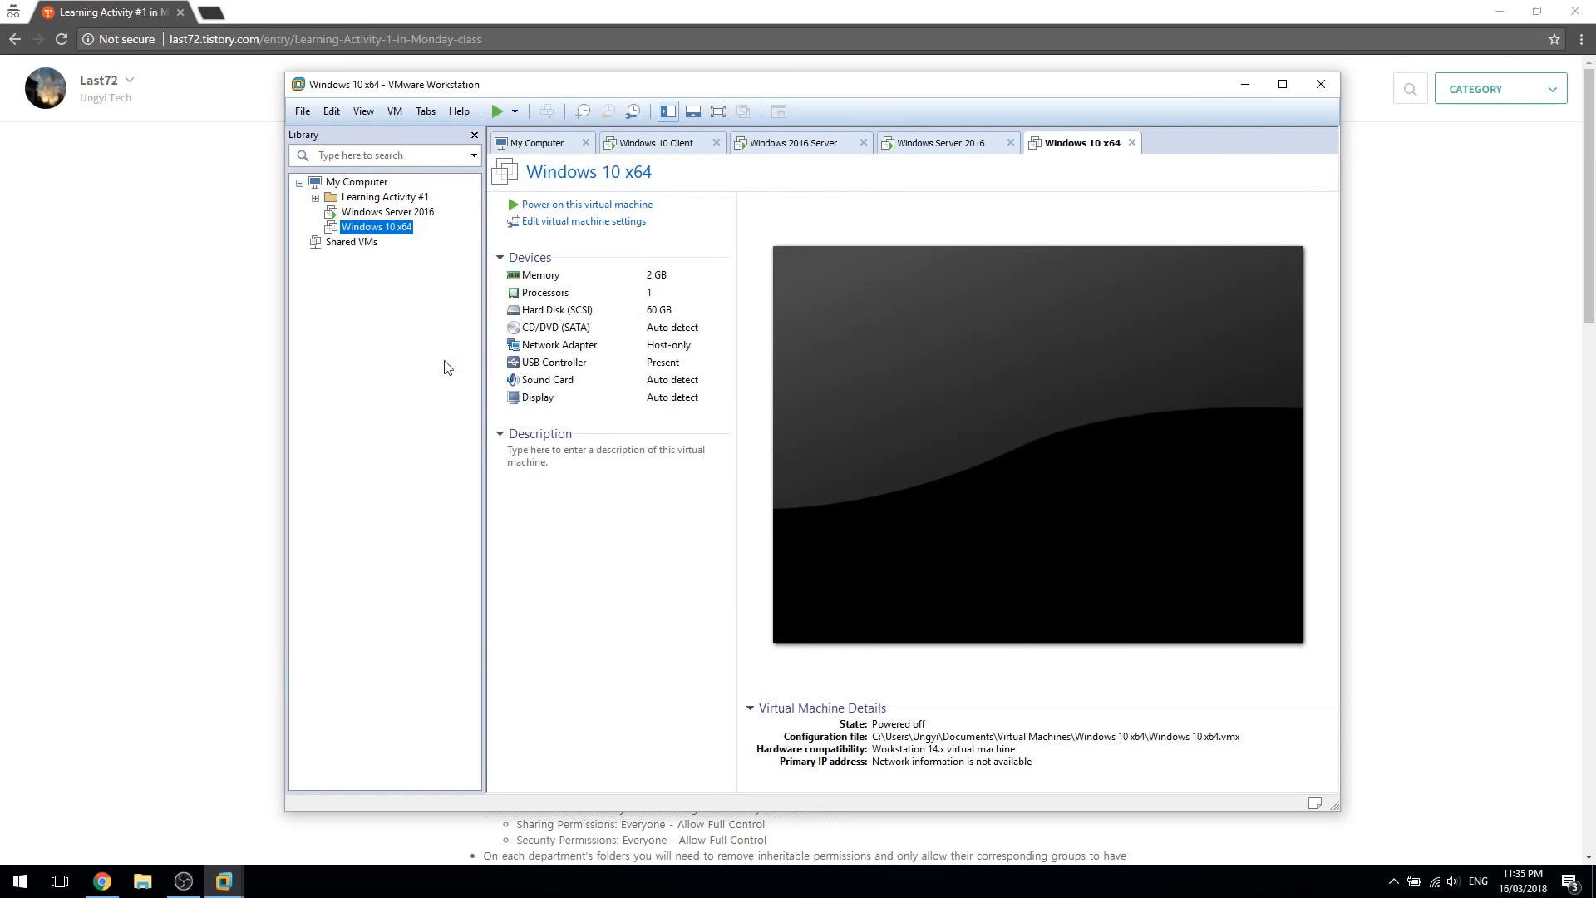
Point the Windows 10 x64 CD/DVD drive at the Windows10_1709_EN_x64 ISO in Documents
click(624, 221)
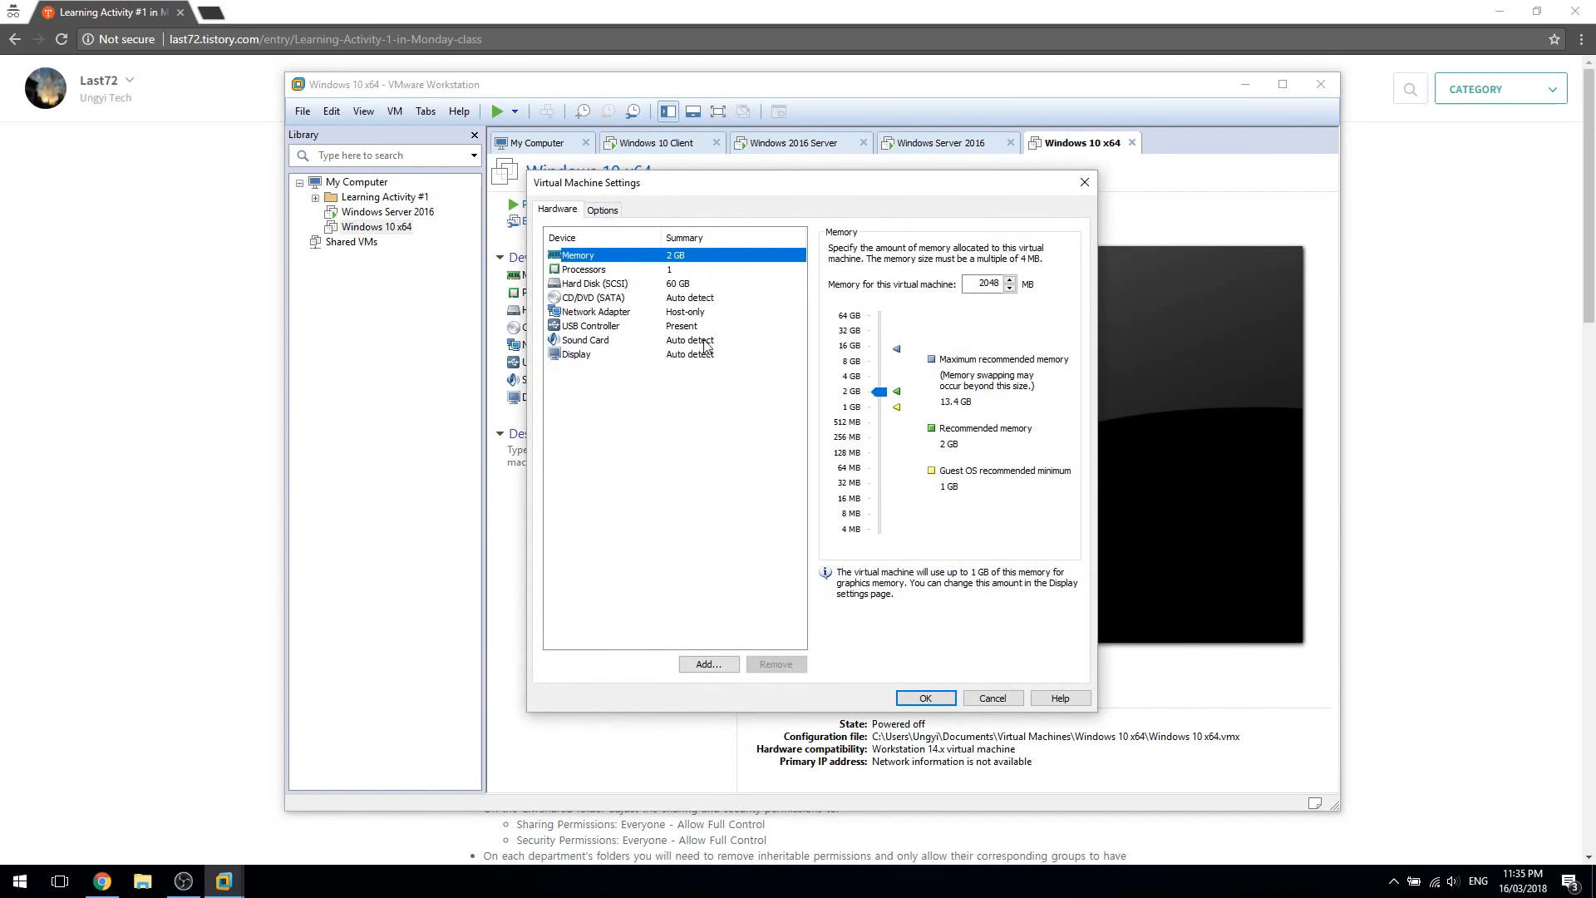
click(702, 311)
click(705, 298)
click(860, 352)
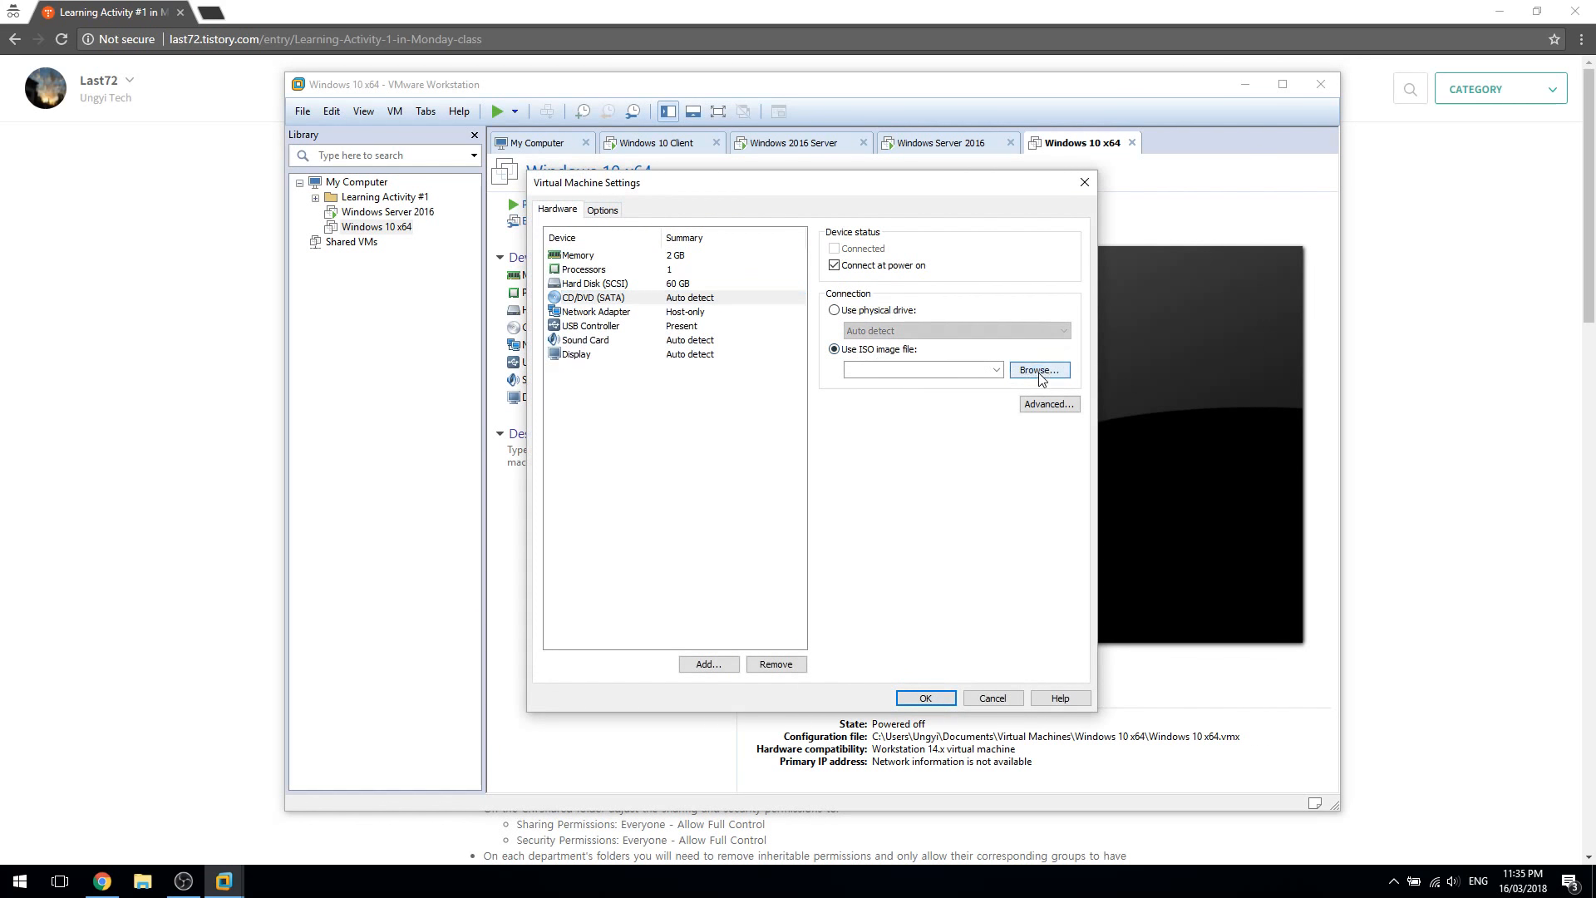
click(1039, 369)
click(594, 413)
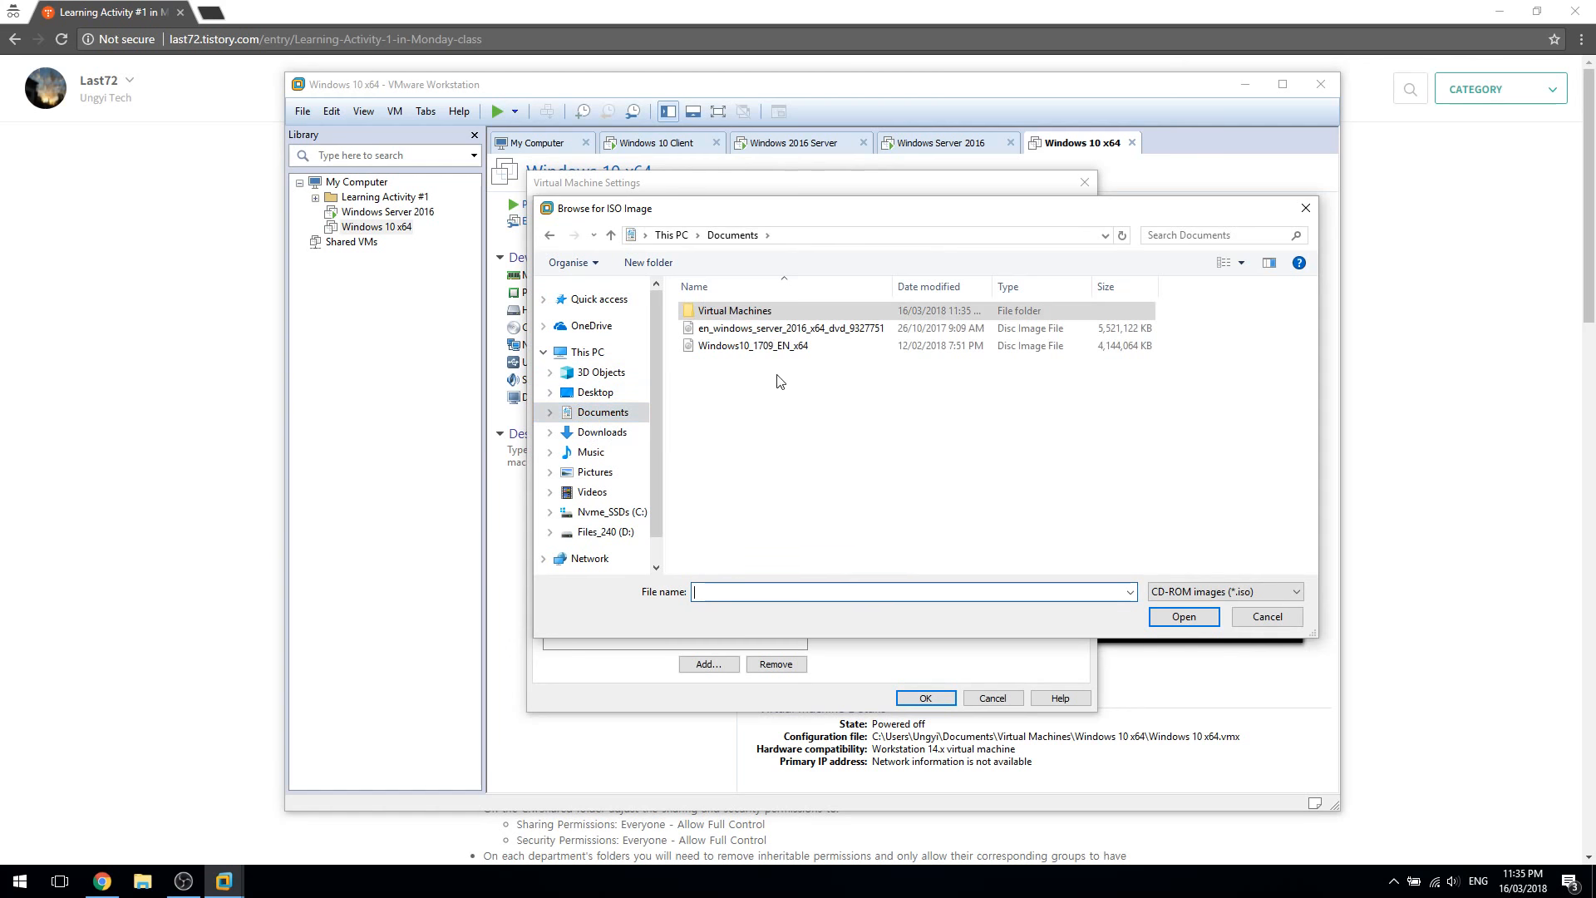
click(753, 345)
Confirm the Windows 10 ISO, save the settings, and power on the Windows 10 x64 machine
click(709, 591)
click(740, 592)
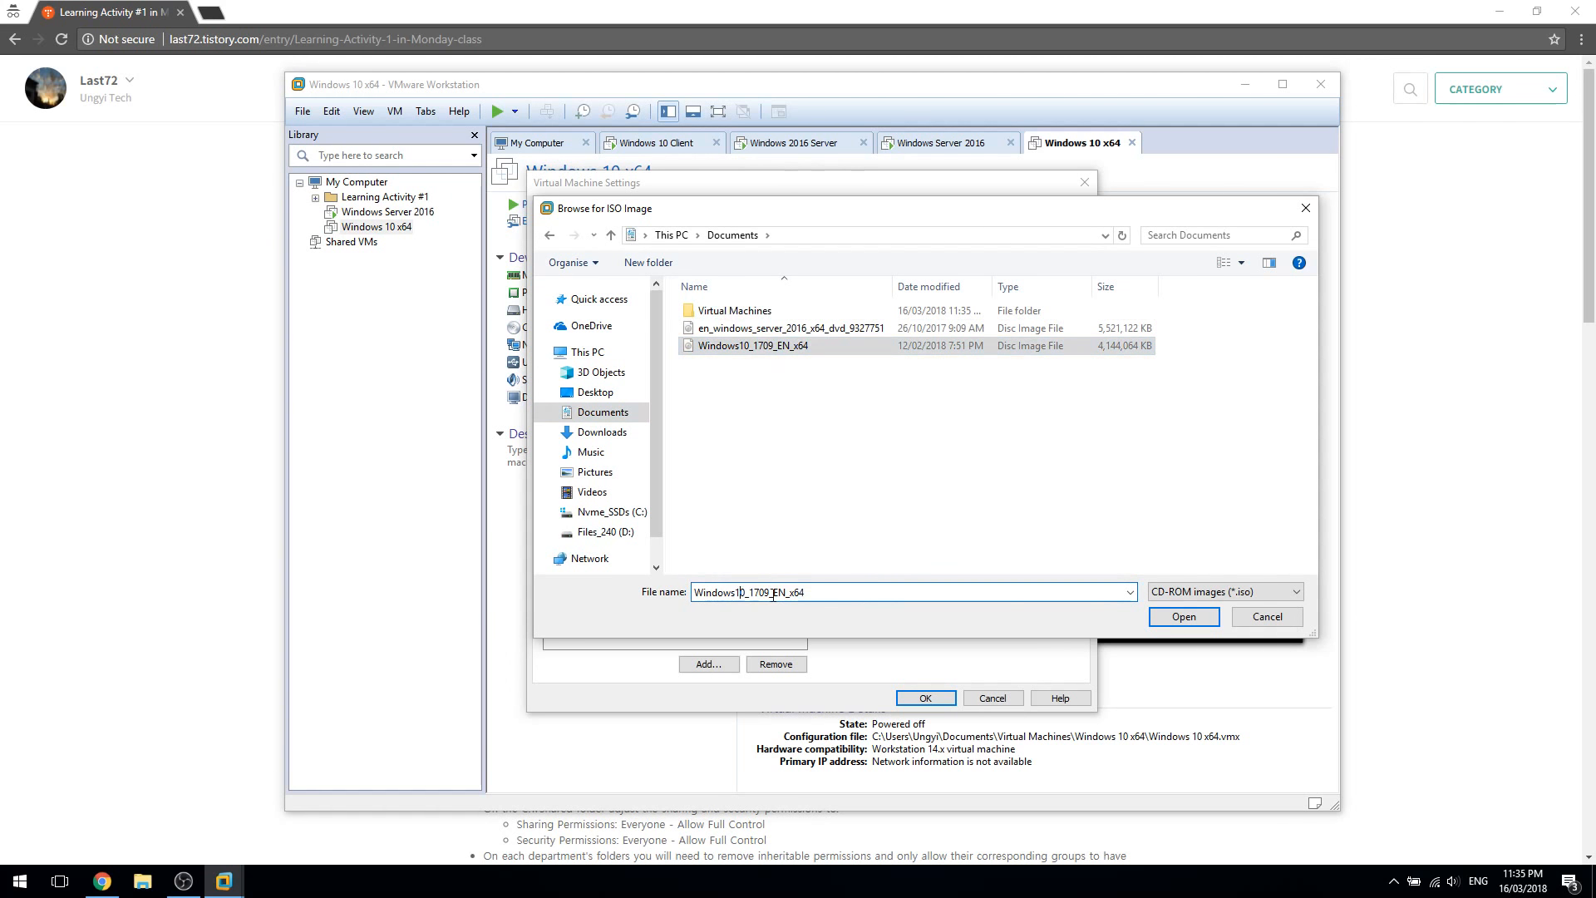
double_click(768, 594)
click(830, 596)
click(1206, 622)
click(921, 698)
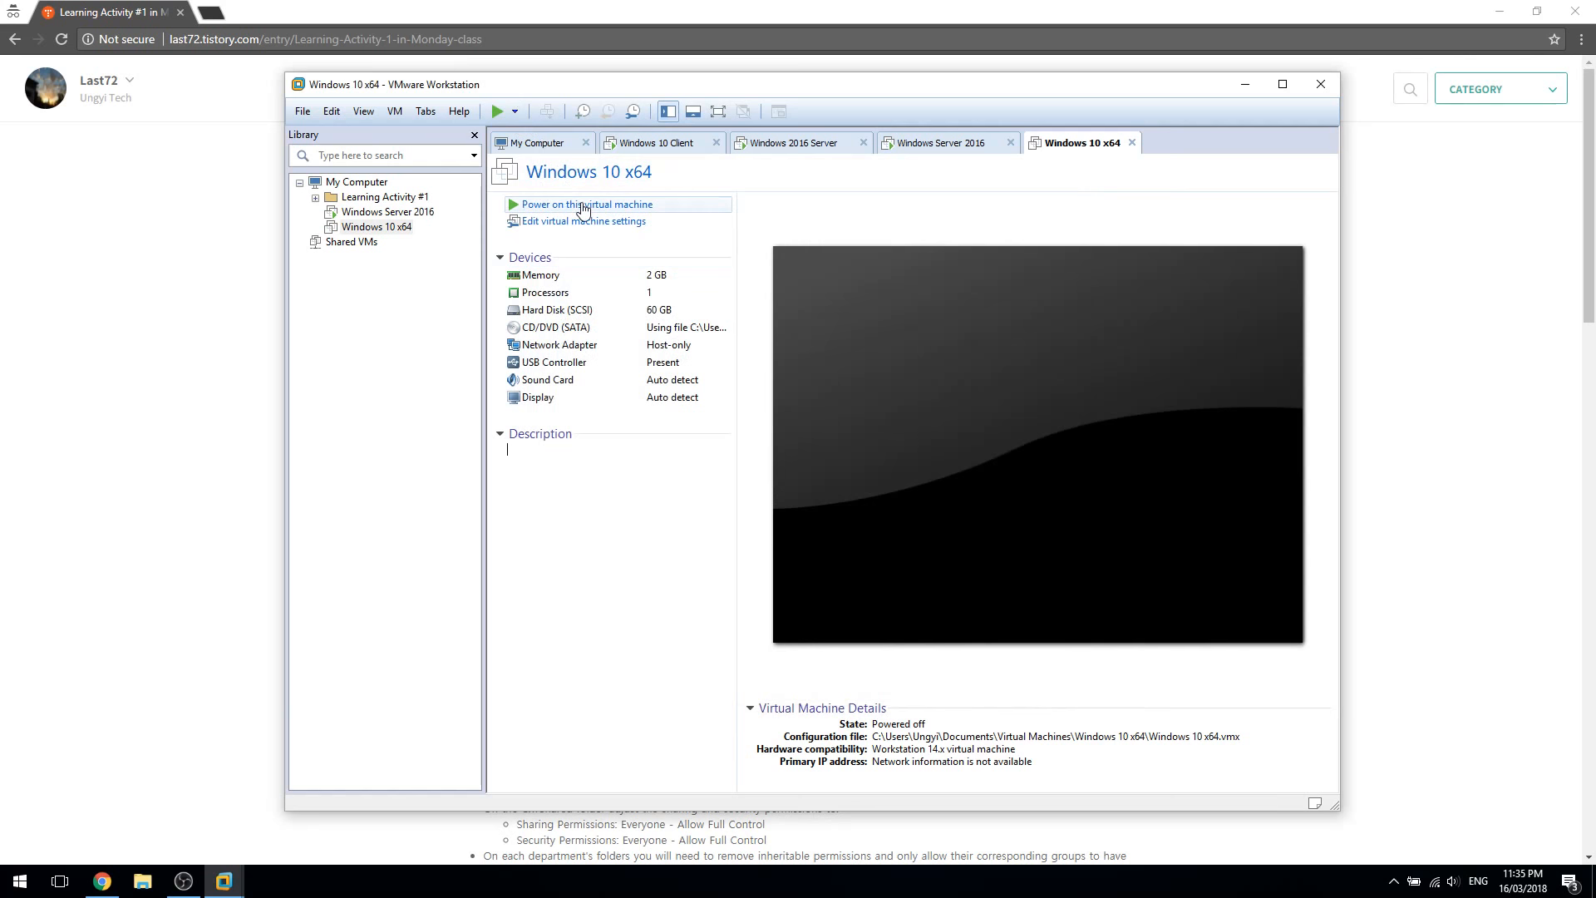
click(584, 208)
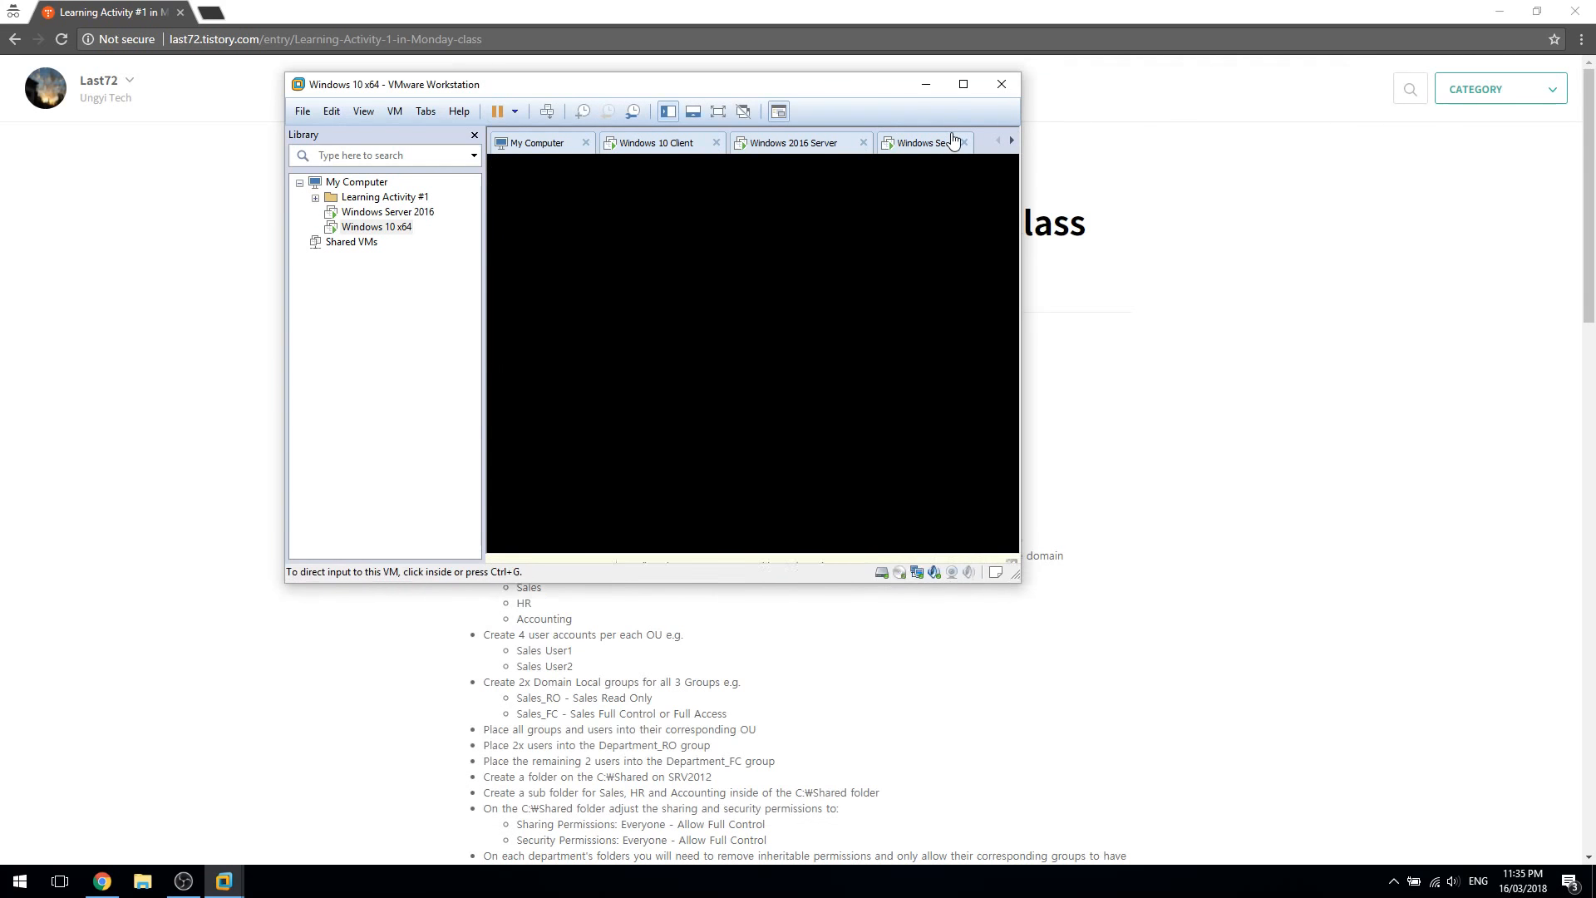
On the Windows Server 2016 VM, keep English (United States) as the install language
click(906, 143)
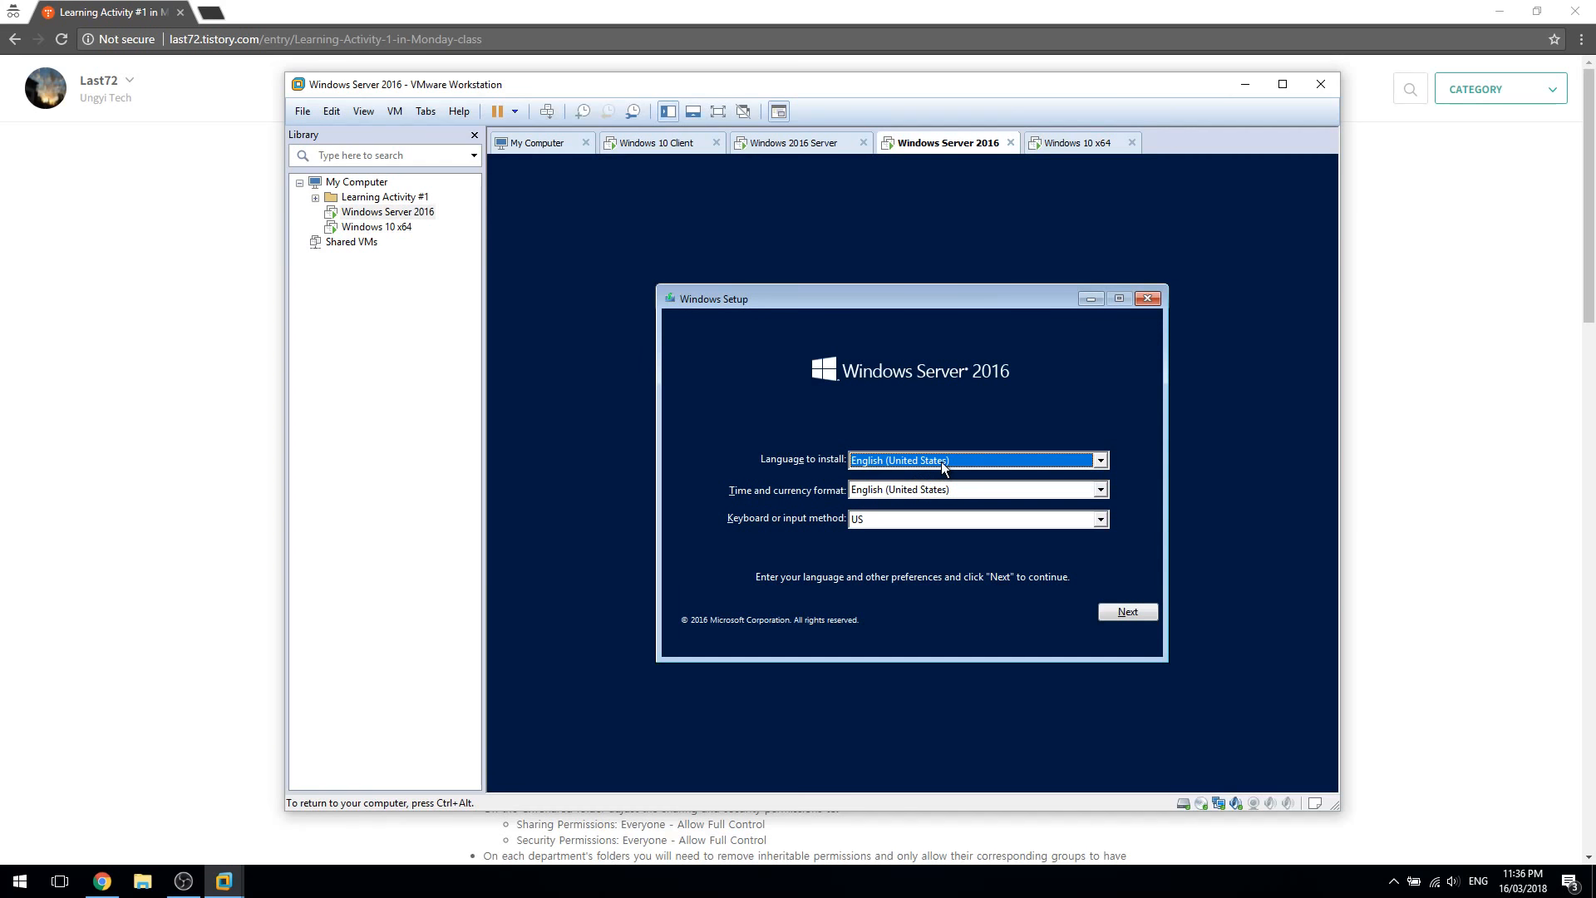
click(996, 460)
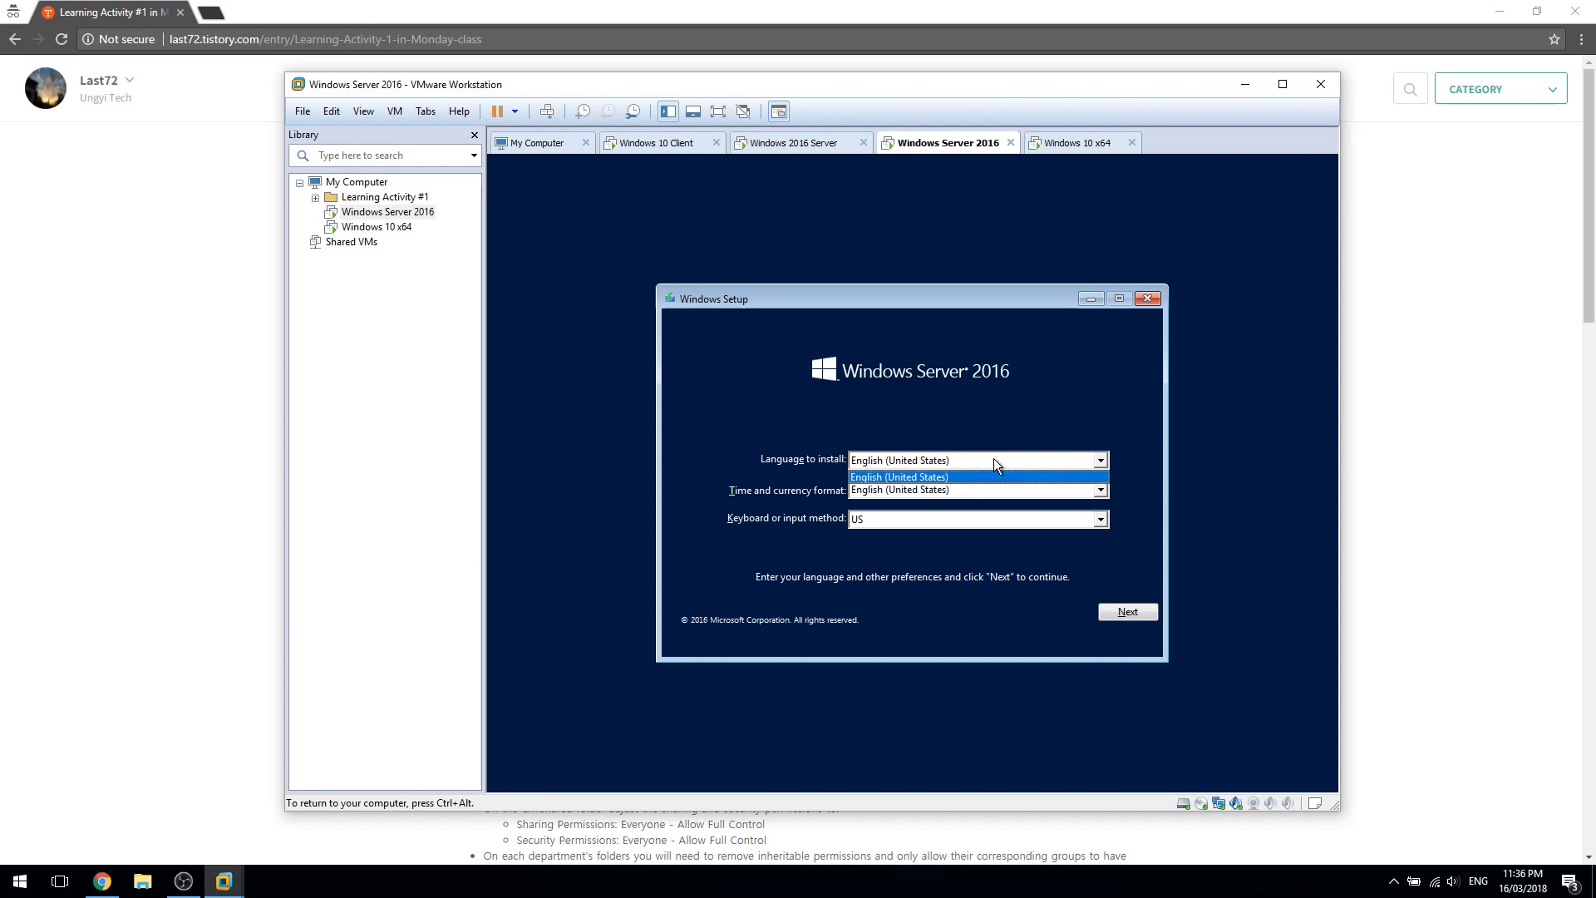
click(989, 466)
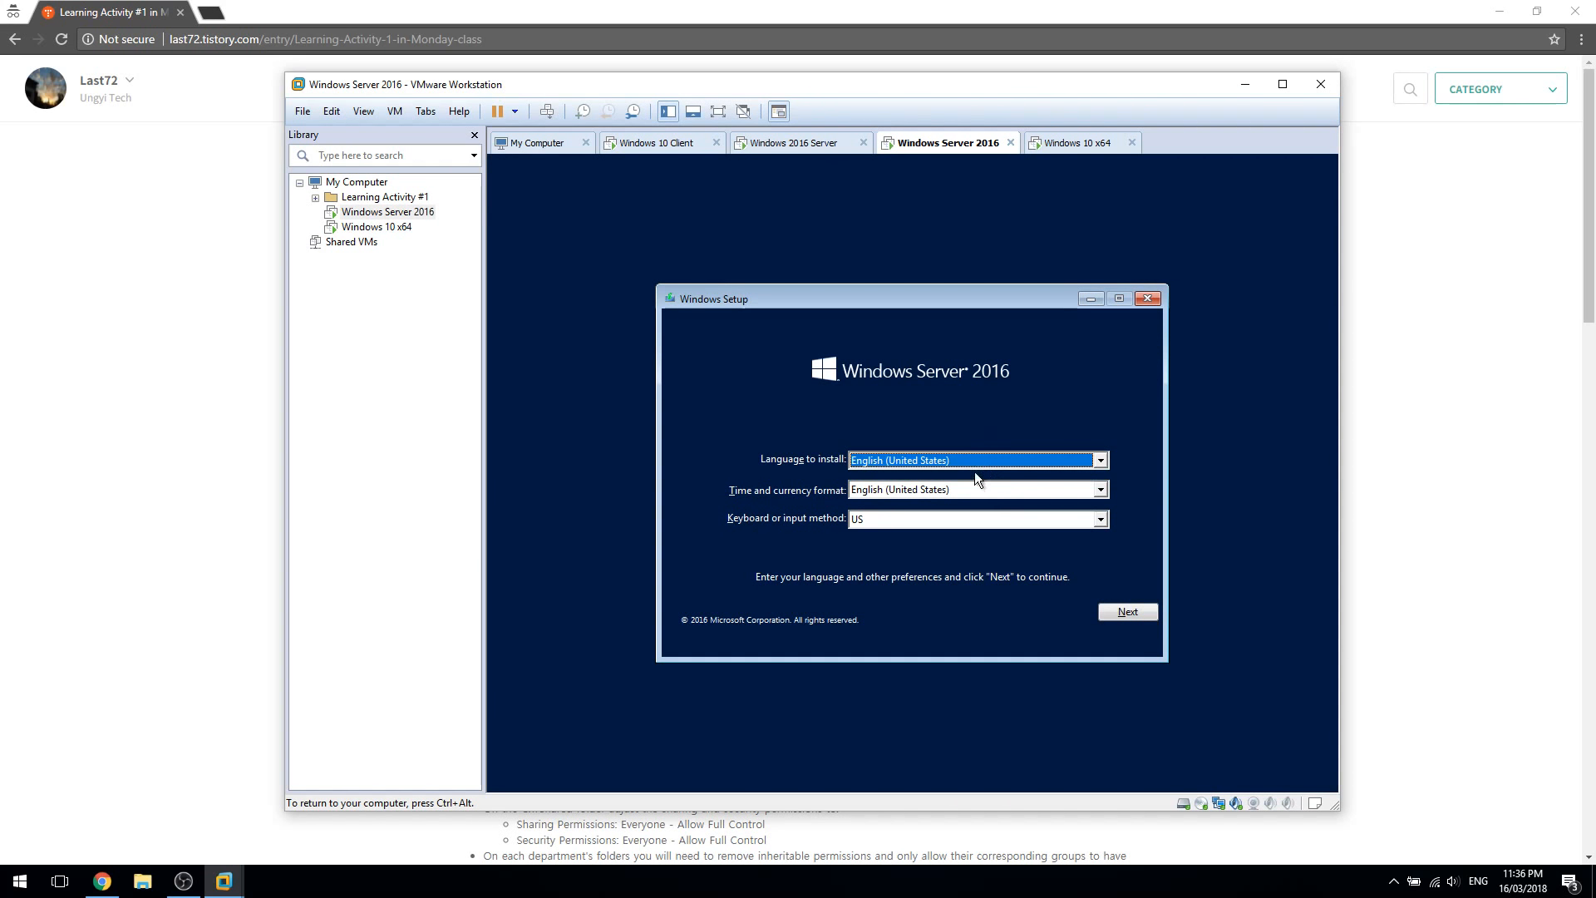
click(896, 462)
click(896, 462)
Set the time and currency format to English (Australia)
click(975, 483)
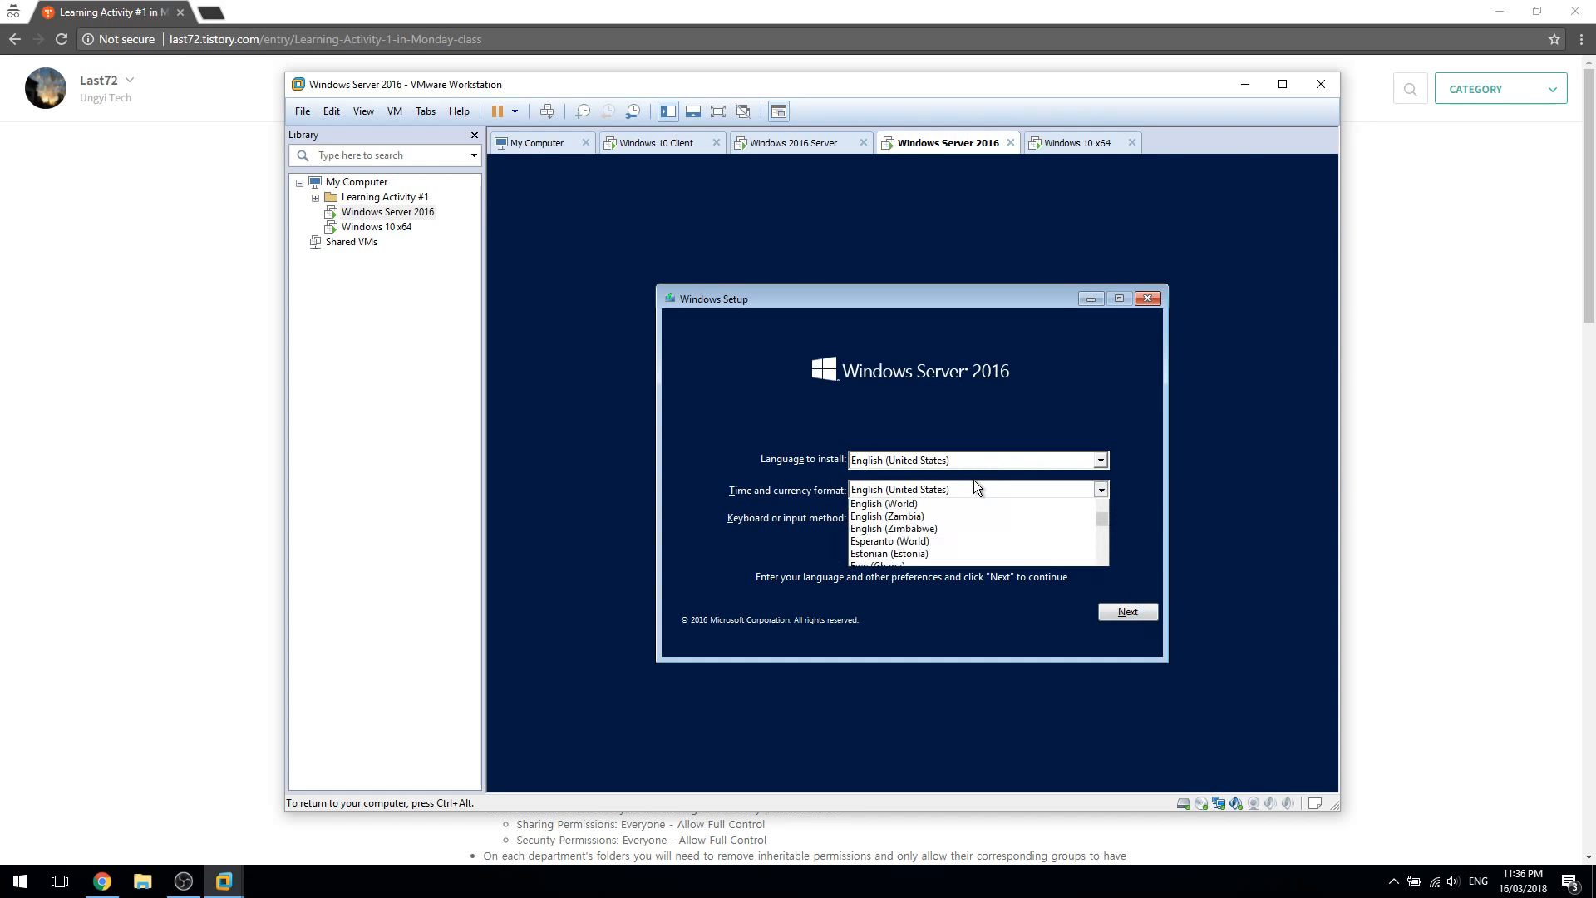
click(969, 490)
click(960, 495)
scroll(948, 532, up, 10)
scroll(946, 556, up, 20)
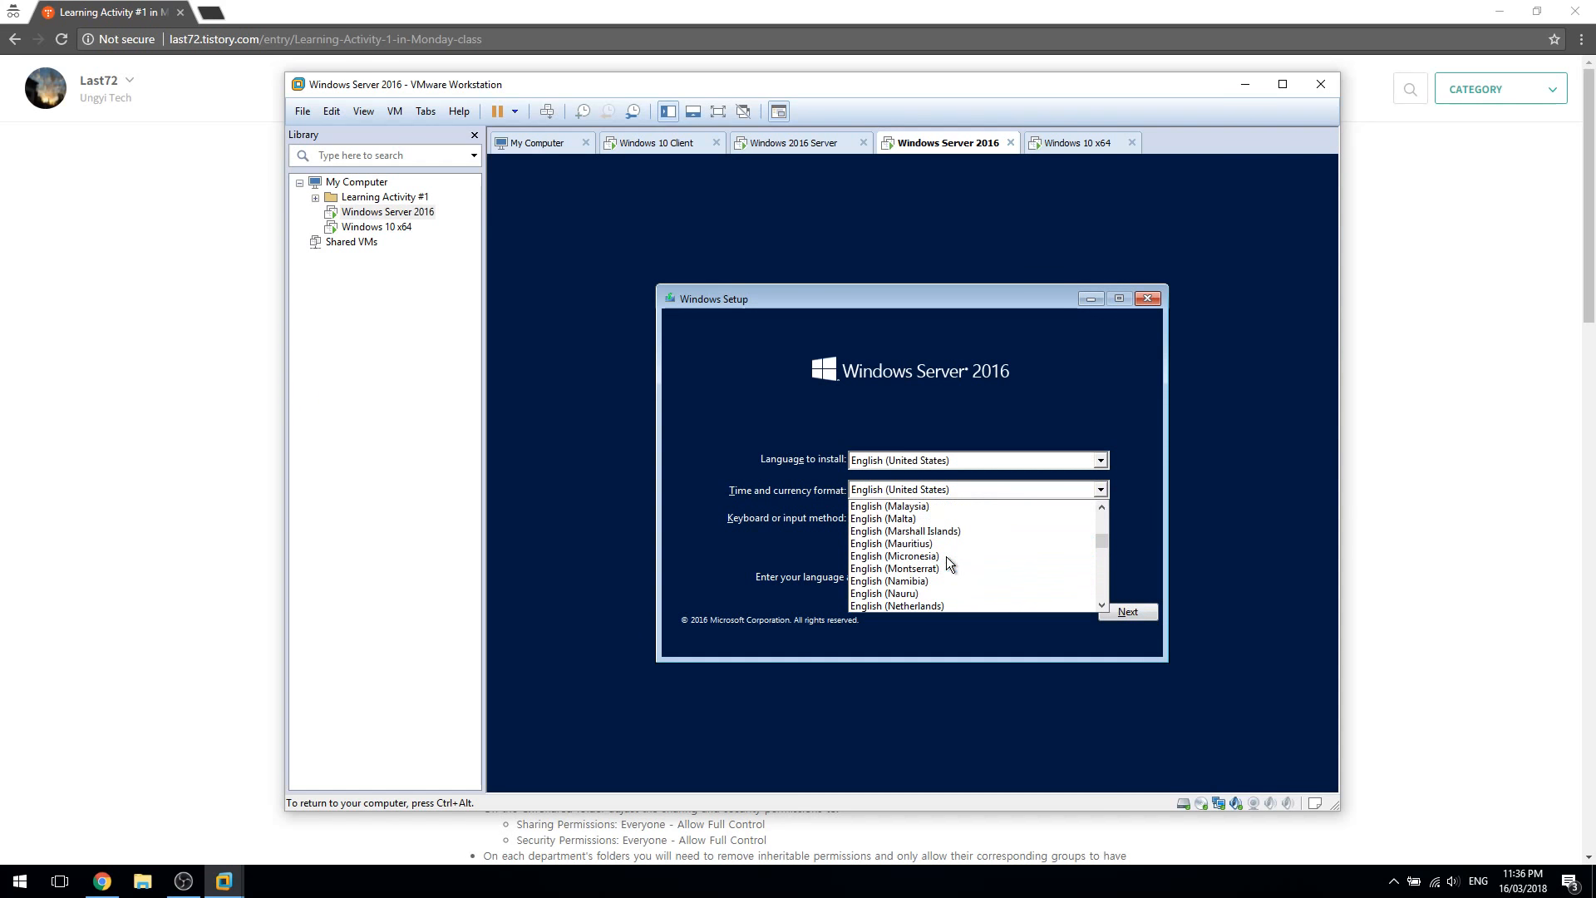
scroll(946, 558, down, 10)
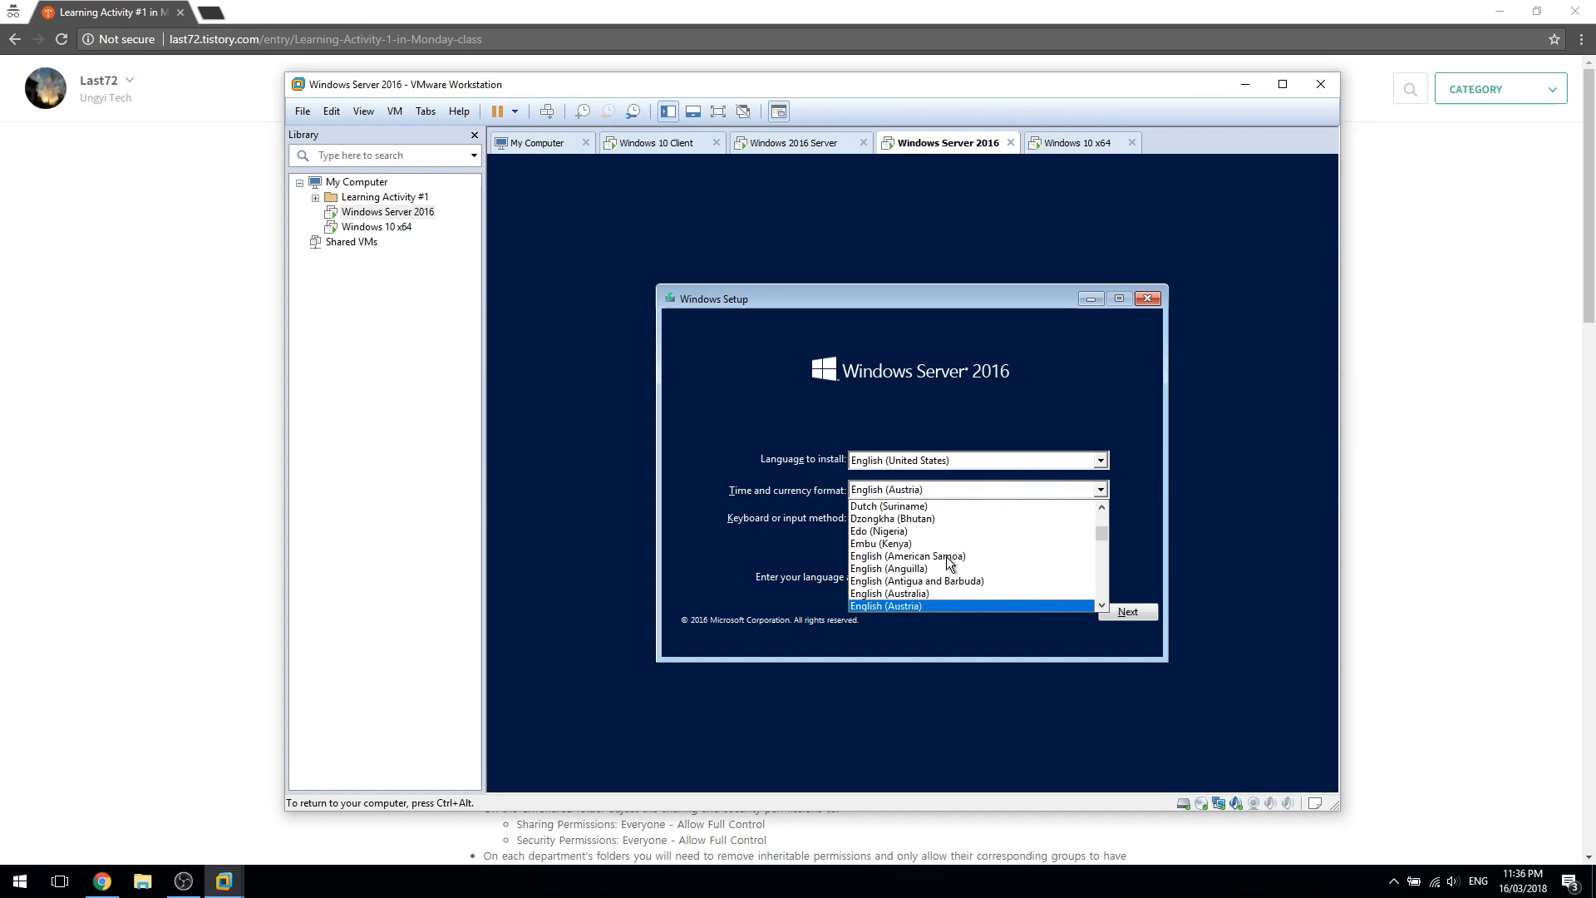
scroll(946, 557, up, 5)
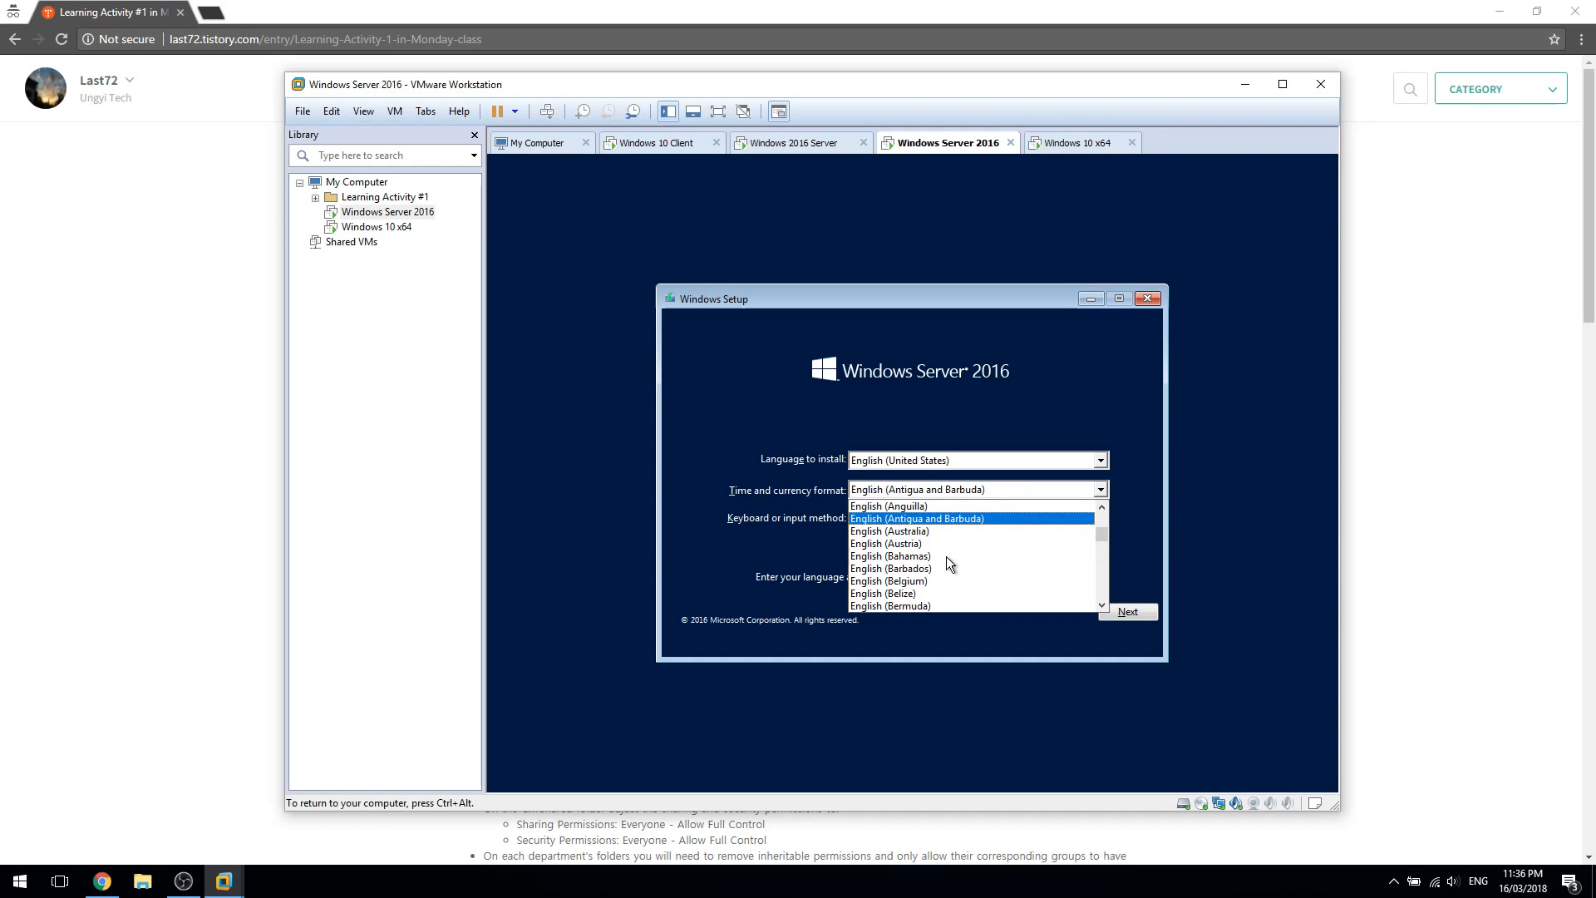
key(Return)
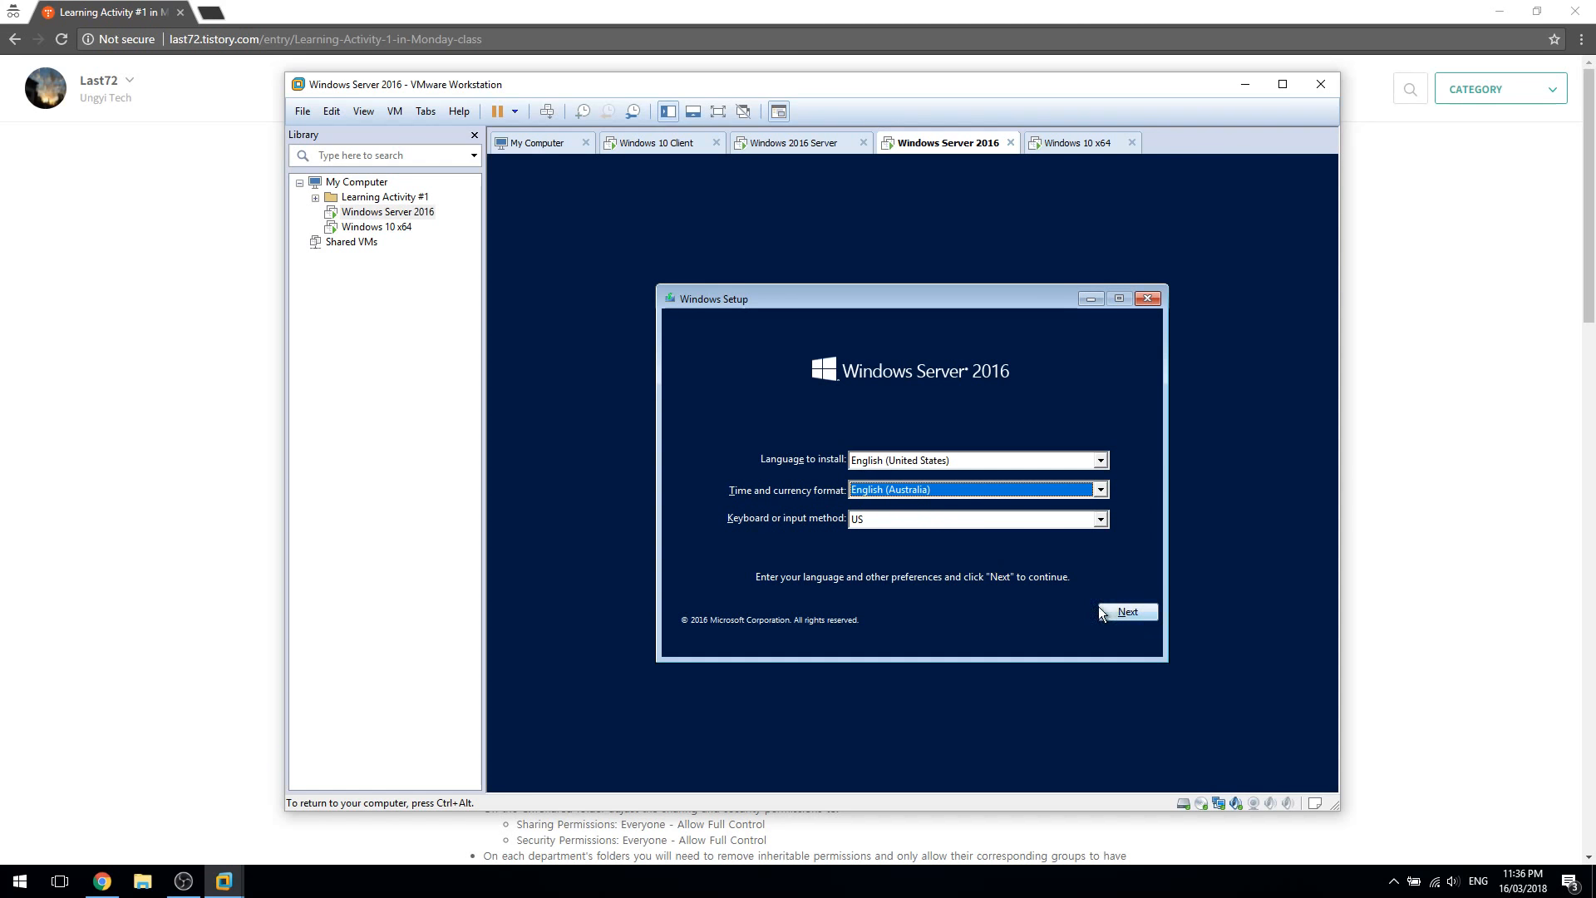
Keep the US keyboard layout and continue past the regional settings
click(979, 517)
click(980, 517)
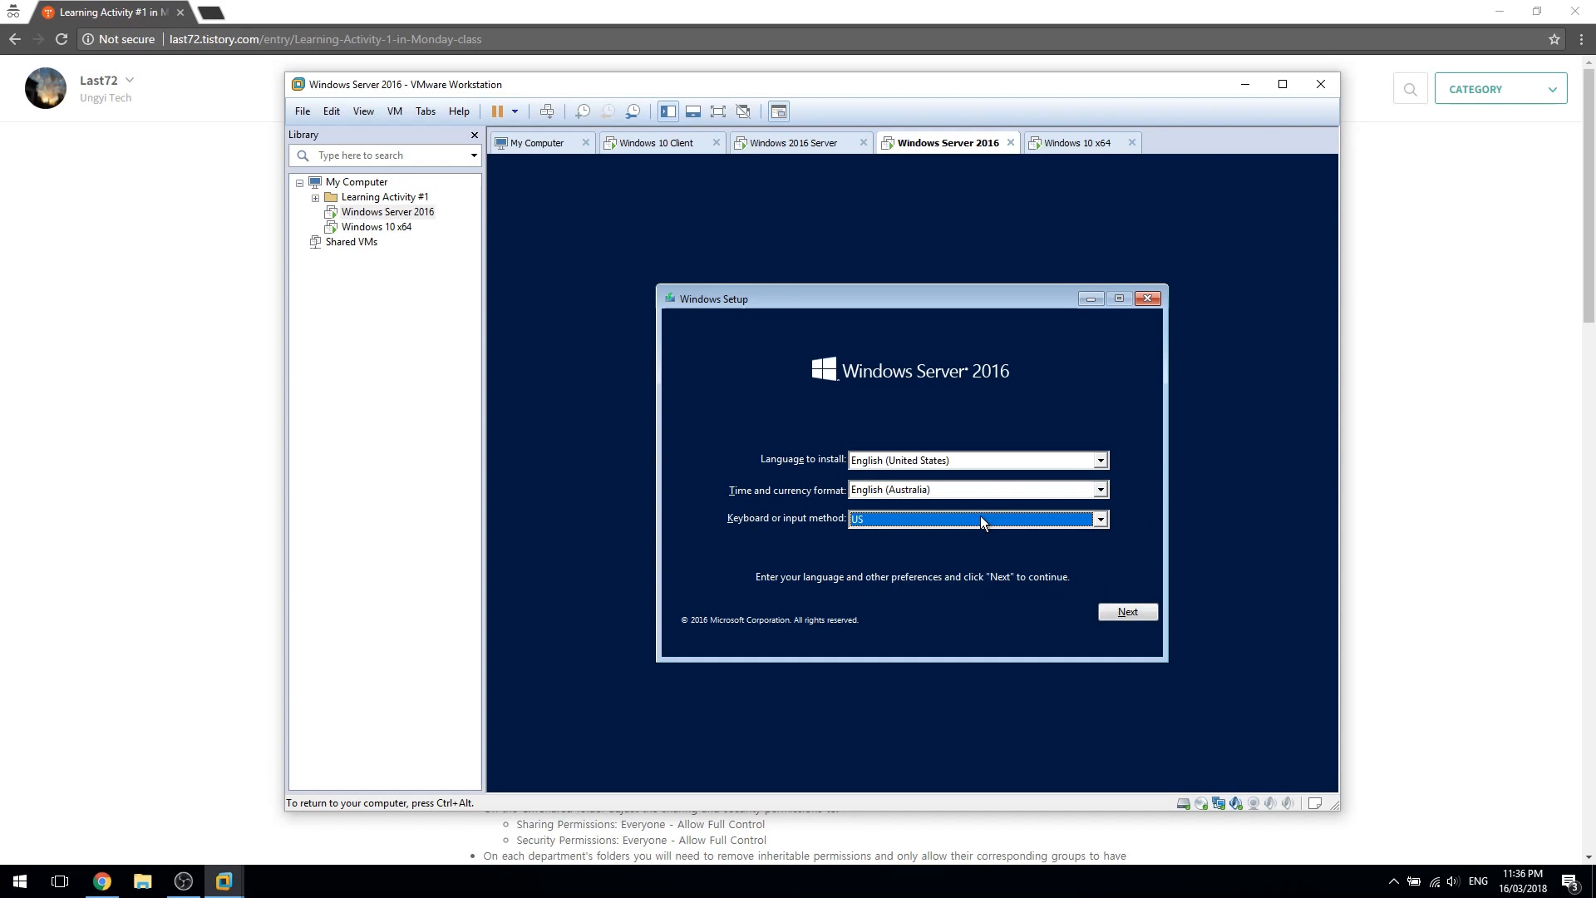
click(980, 515)
click(980, 515)
click(1142, 619)
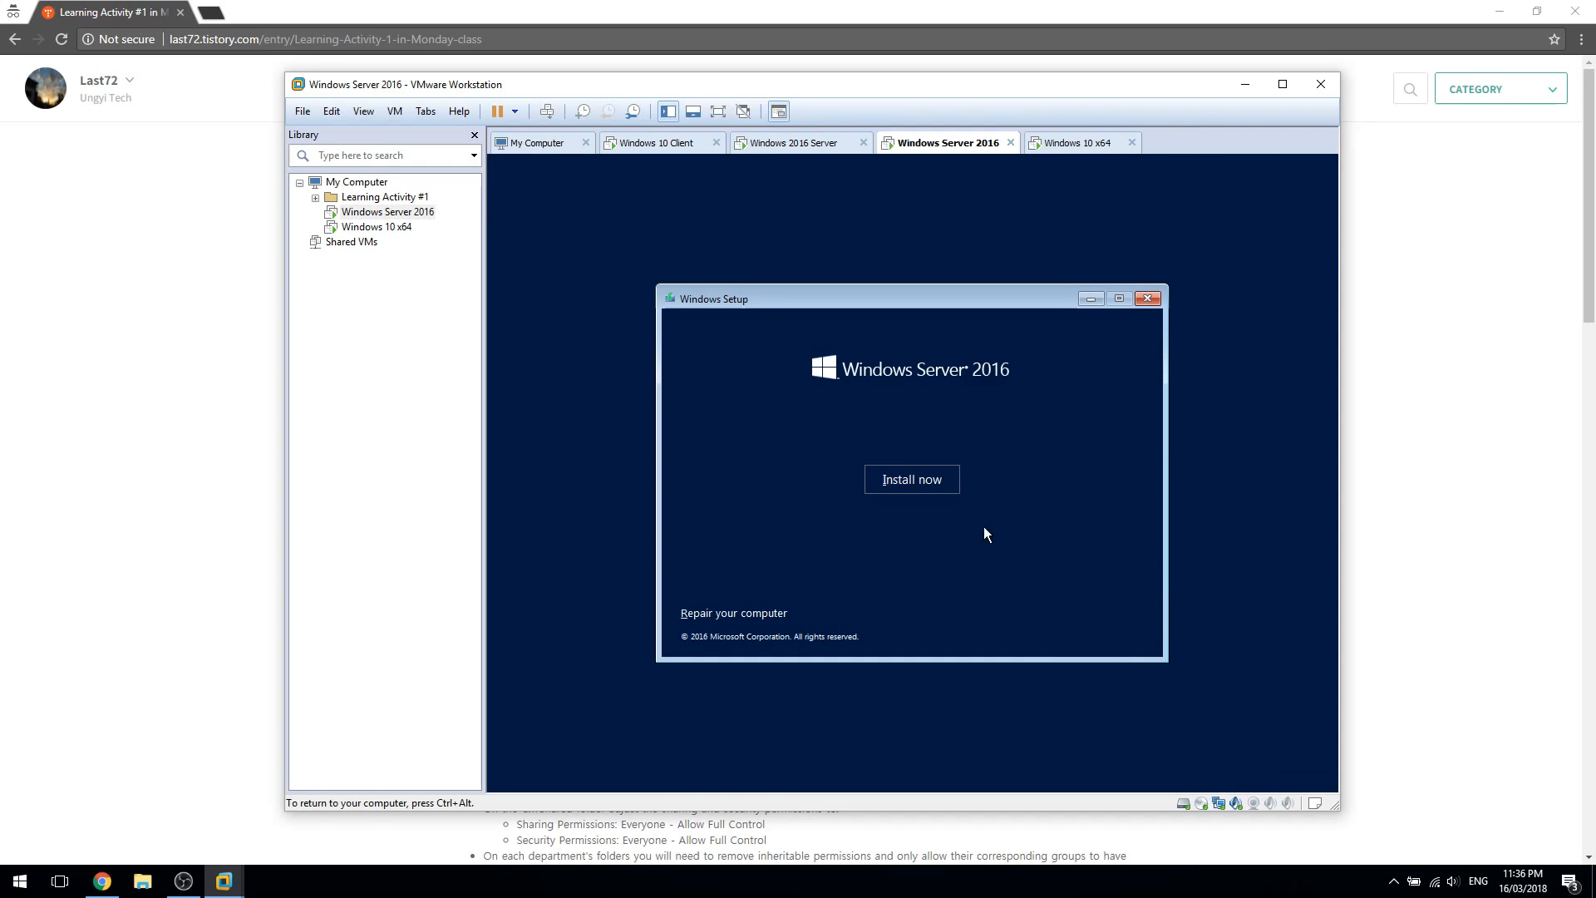
Begin installing Windows Server 2016 and switch over to the Windows 10 x64 VM
click(912, 480)
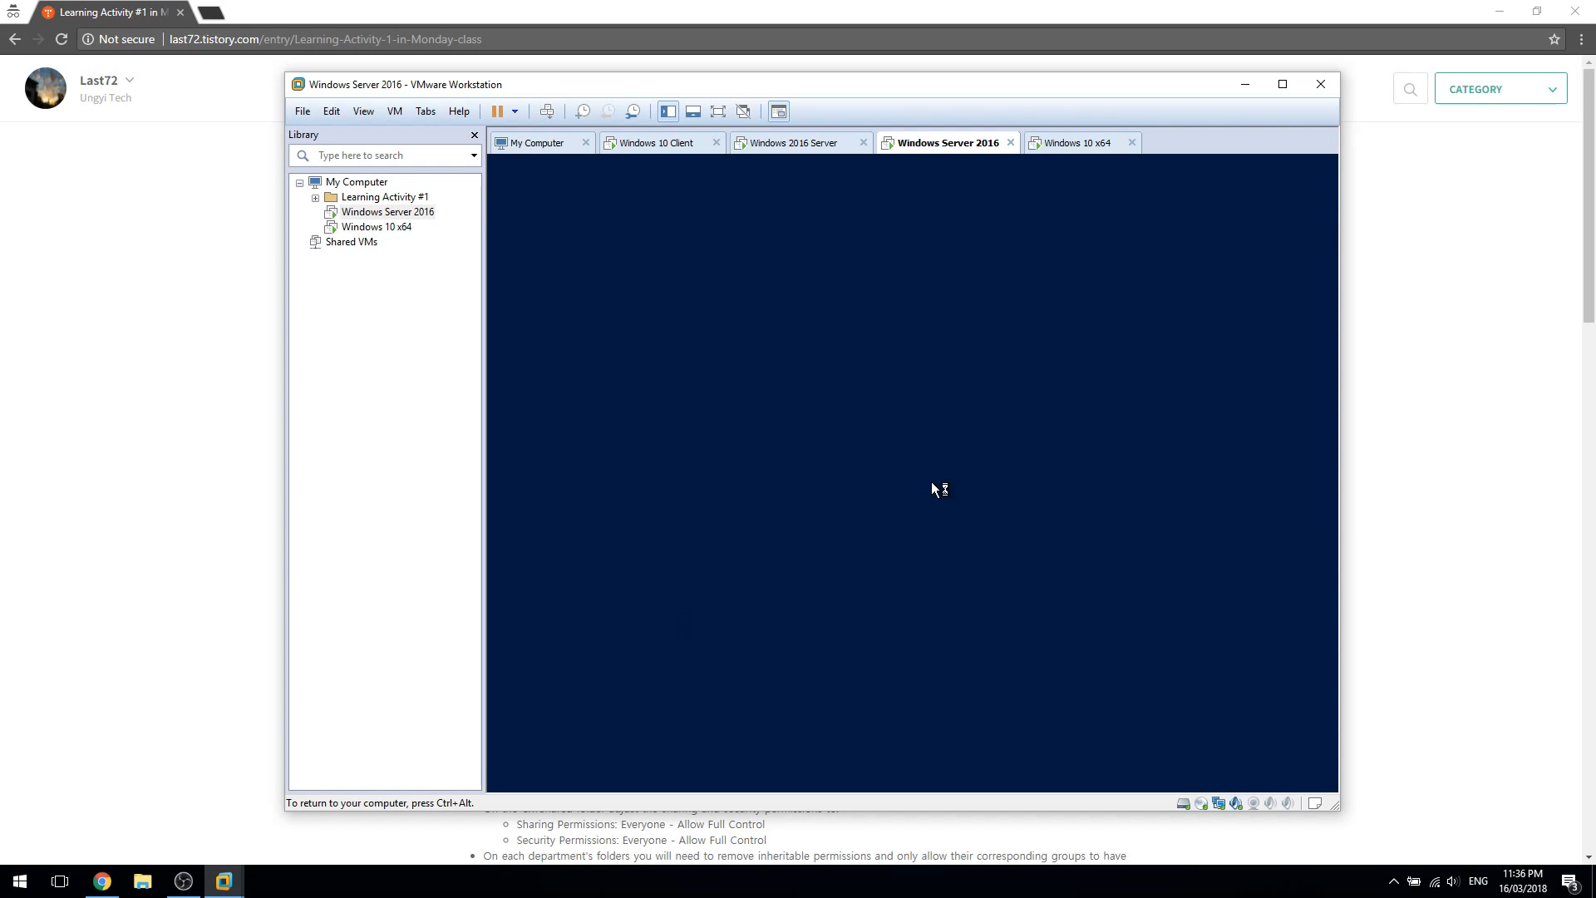
key(ctrl+alt)
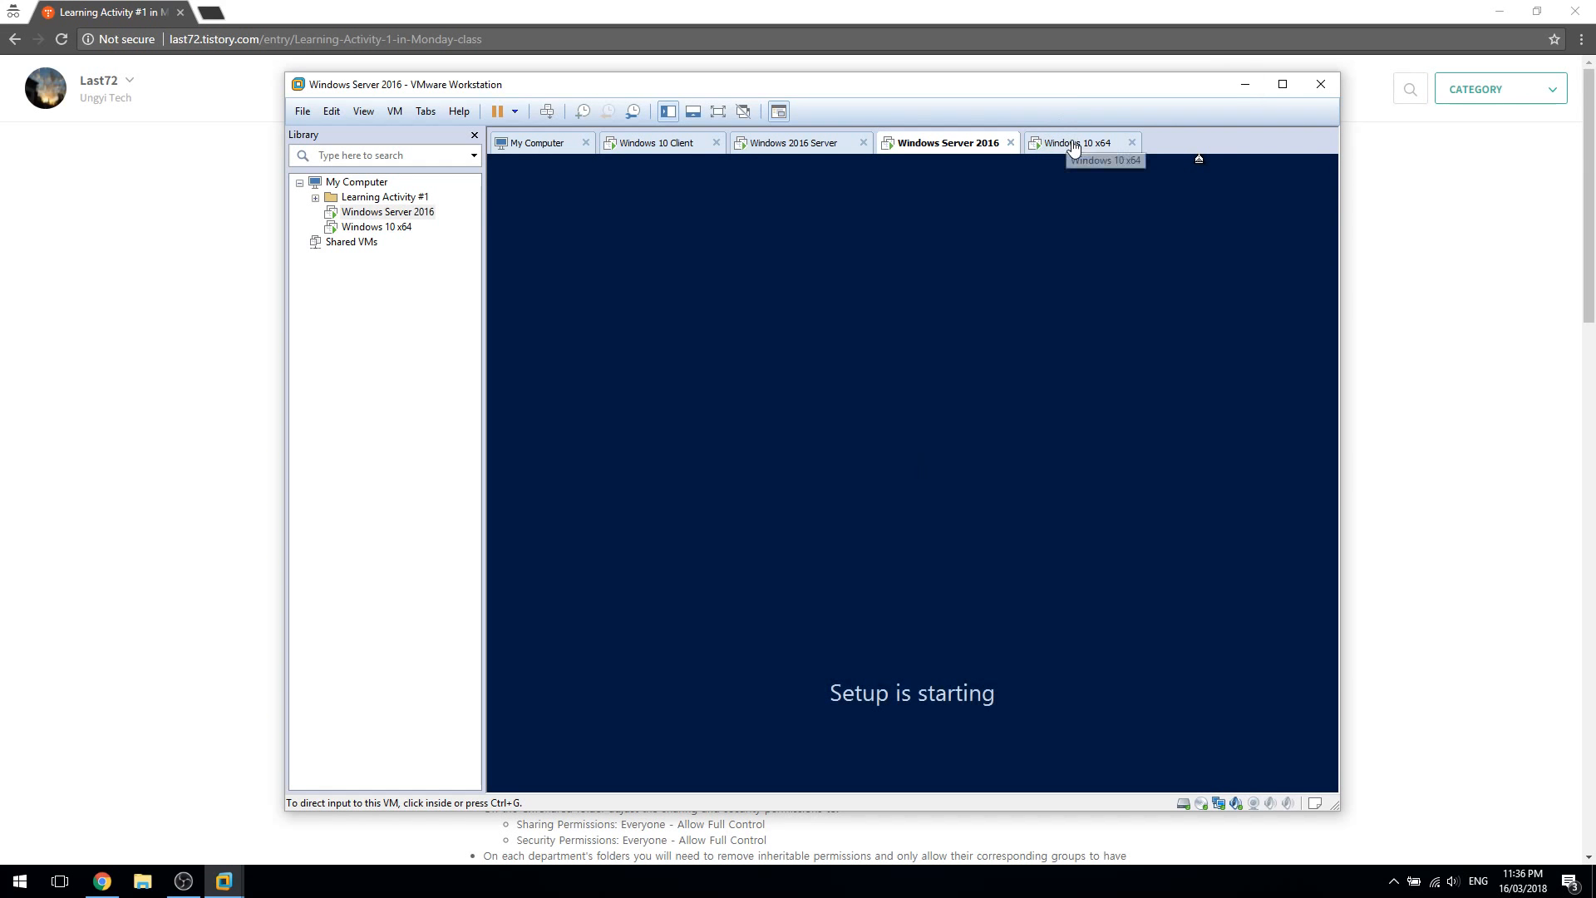
click(1073, 147)
click(1096, 159)
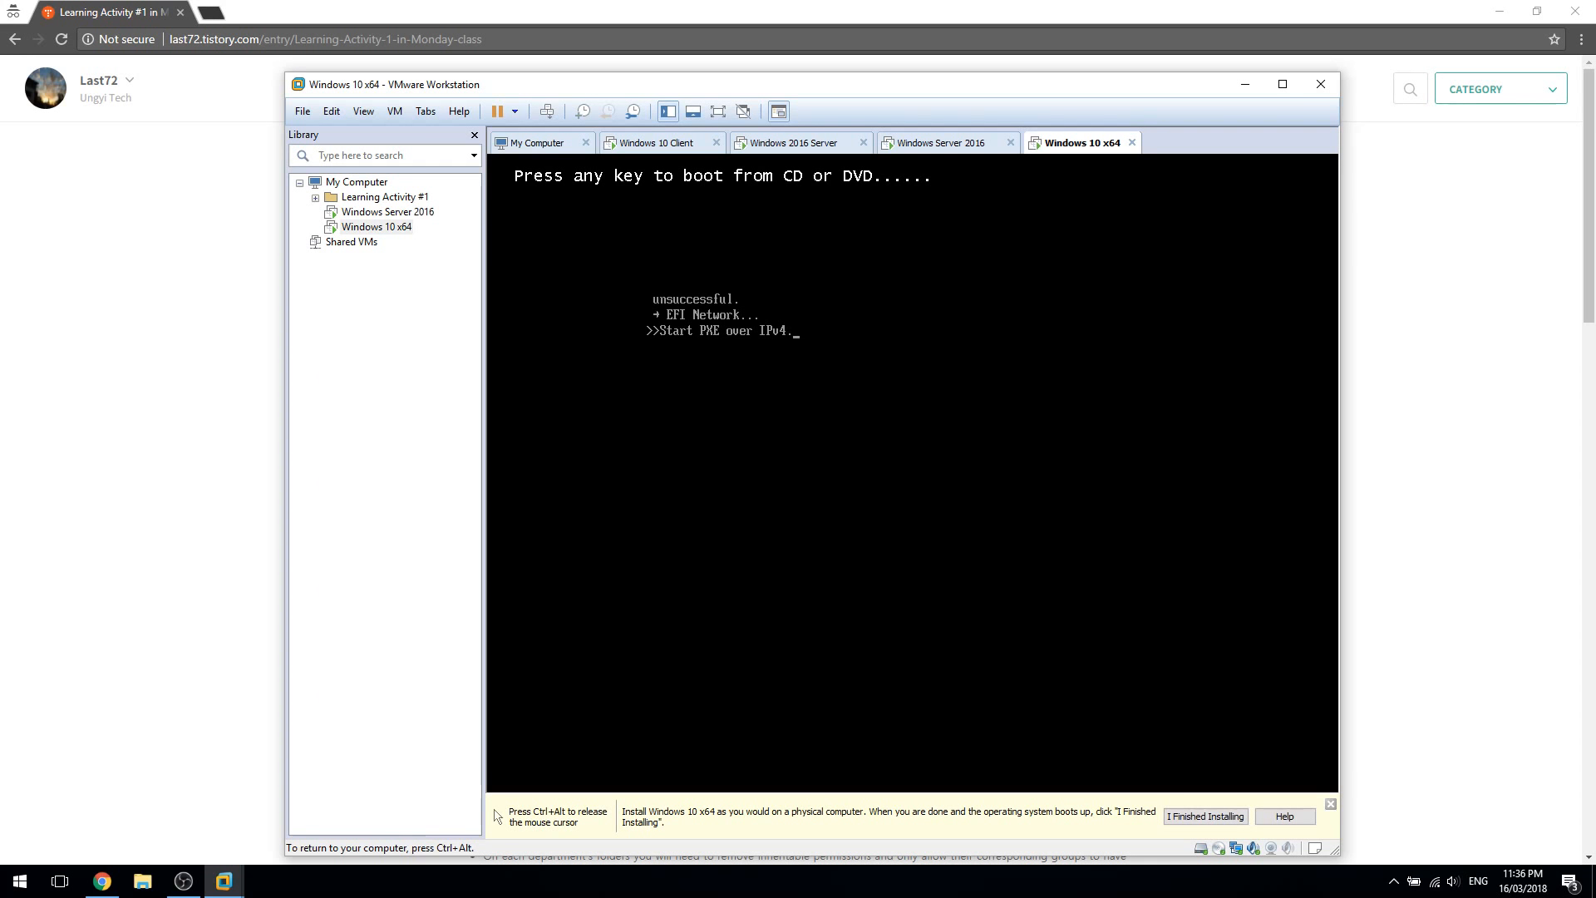
key(ctrl+alt)
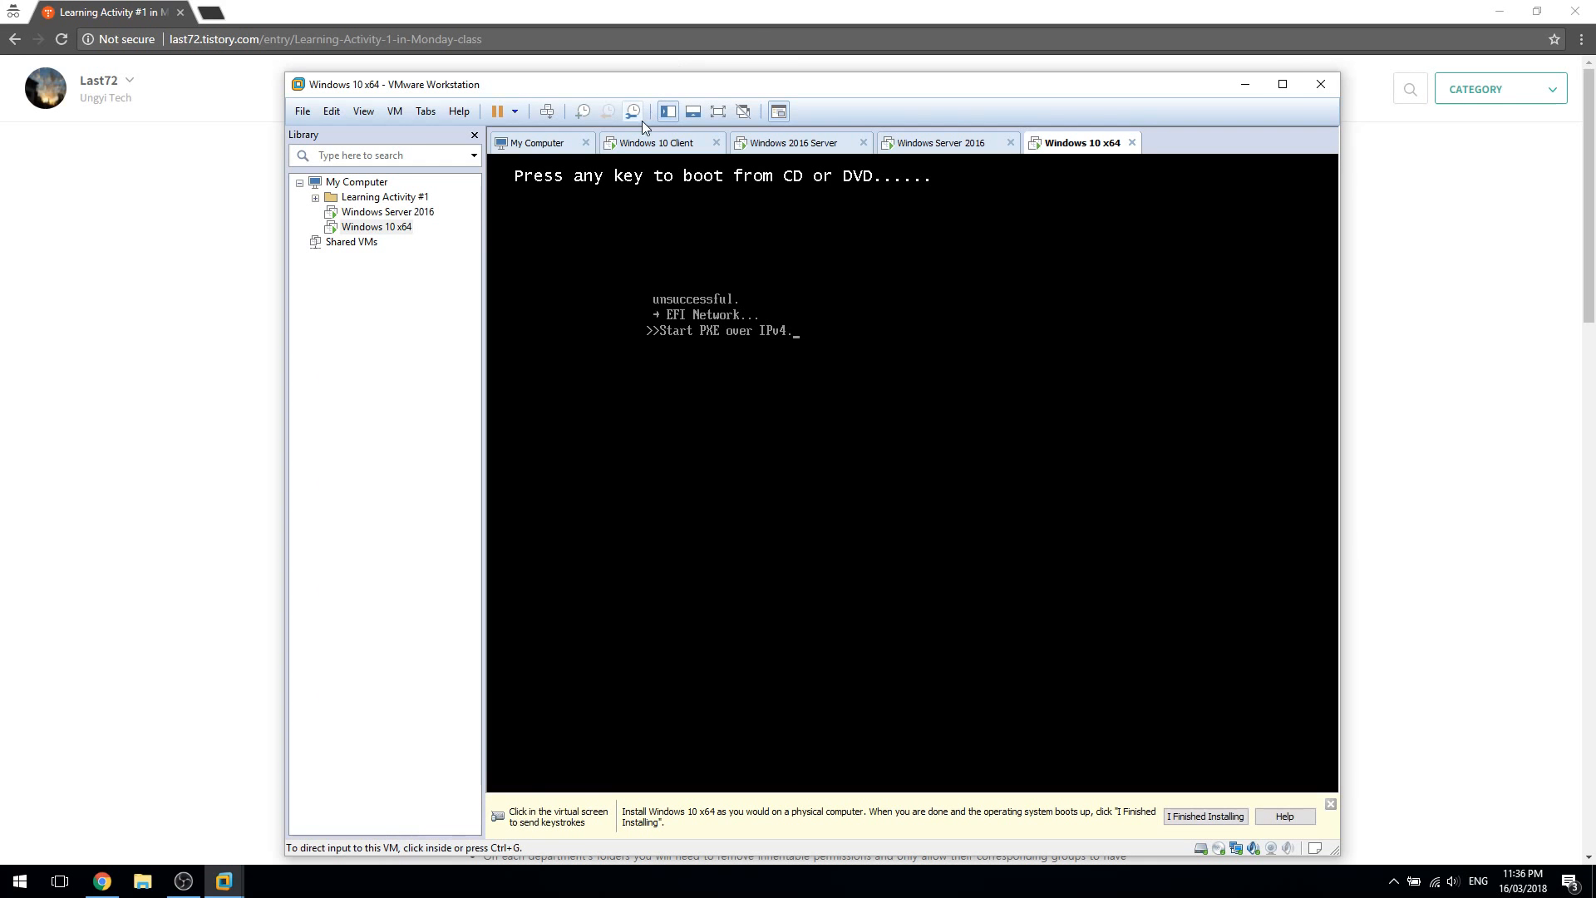
Restart the Windows 10 x64 guest, boot it from DVD, and return to the server VM
click(515, 112)
click(575, 184)
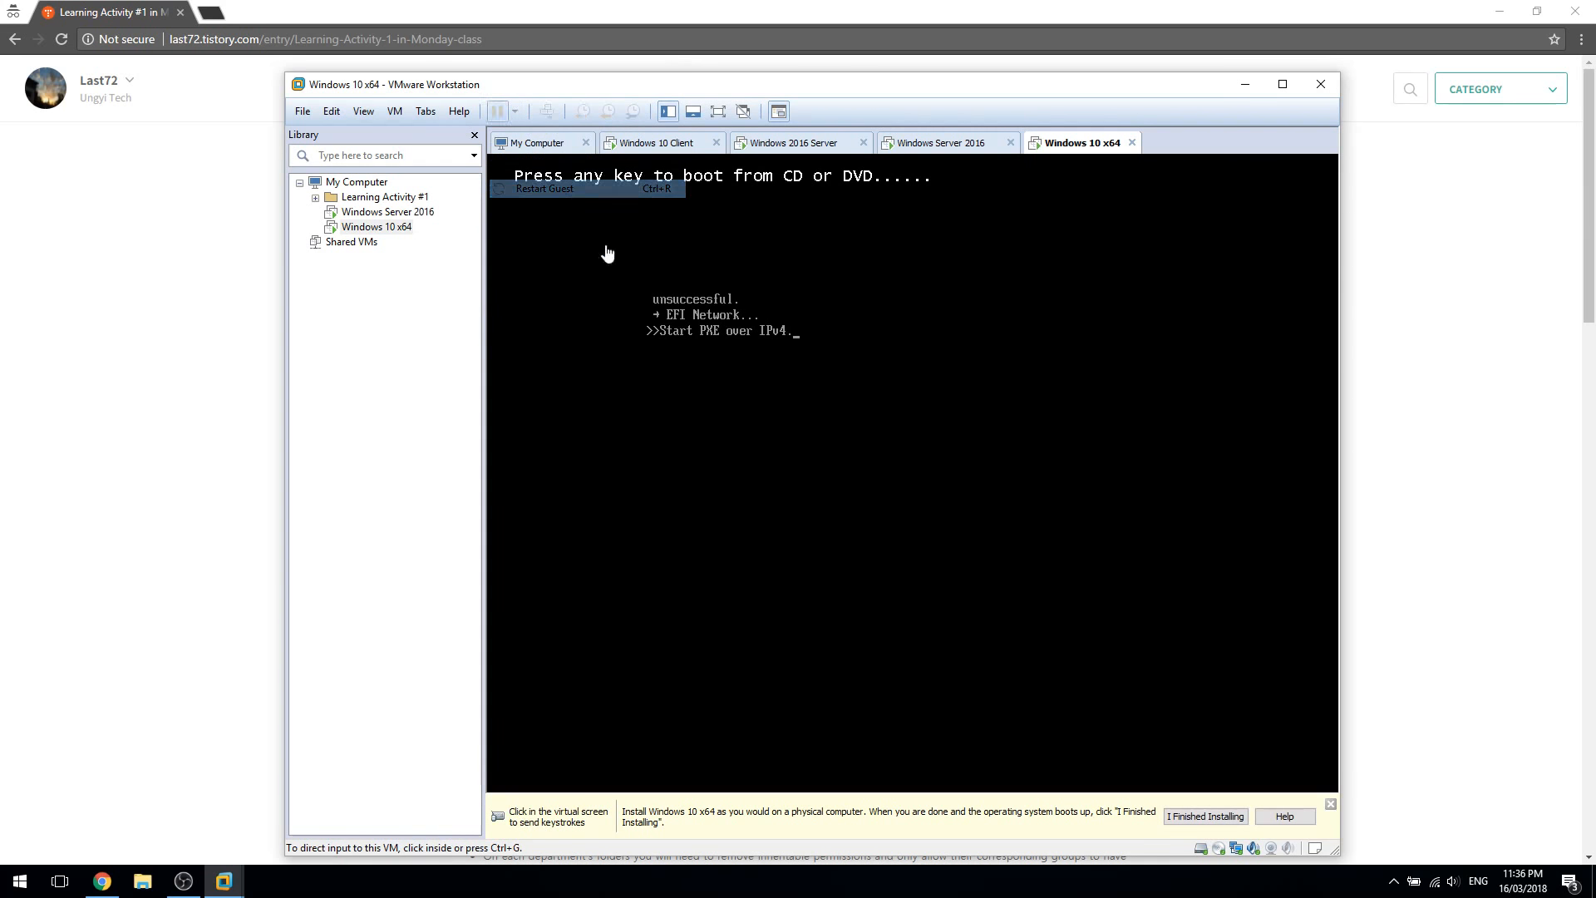
click(1330, 804)
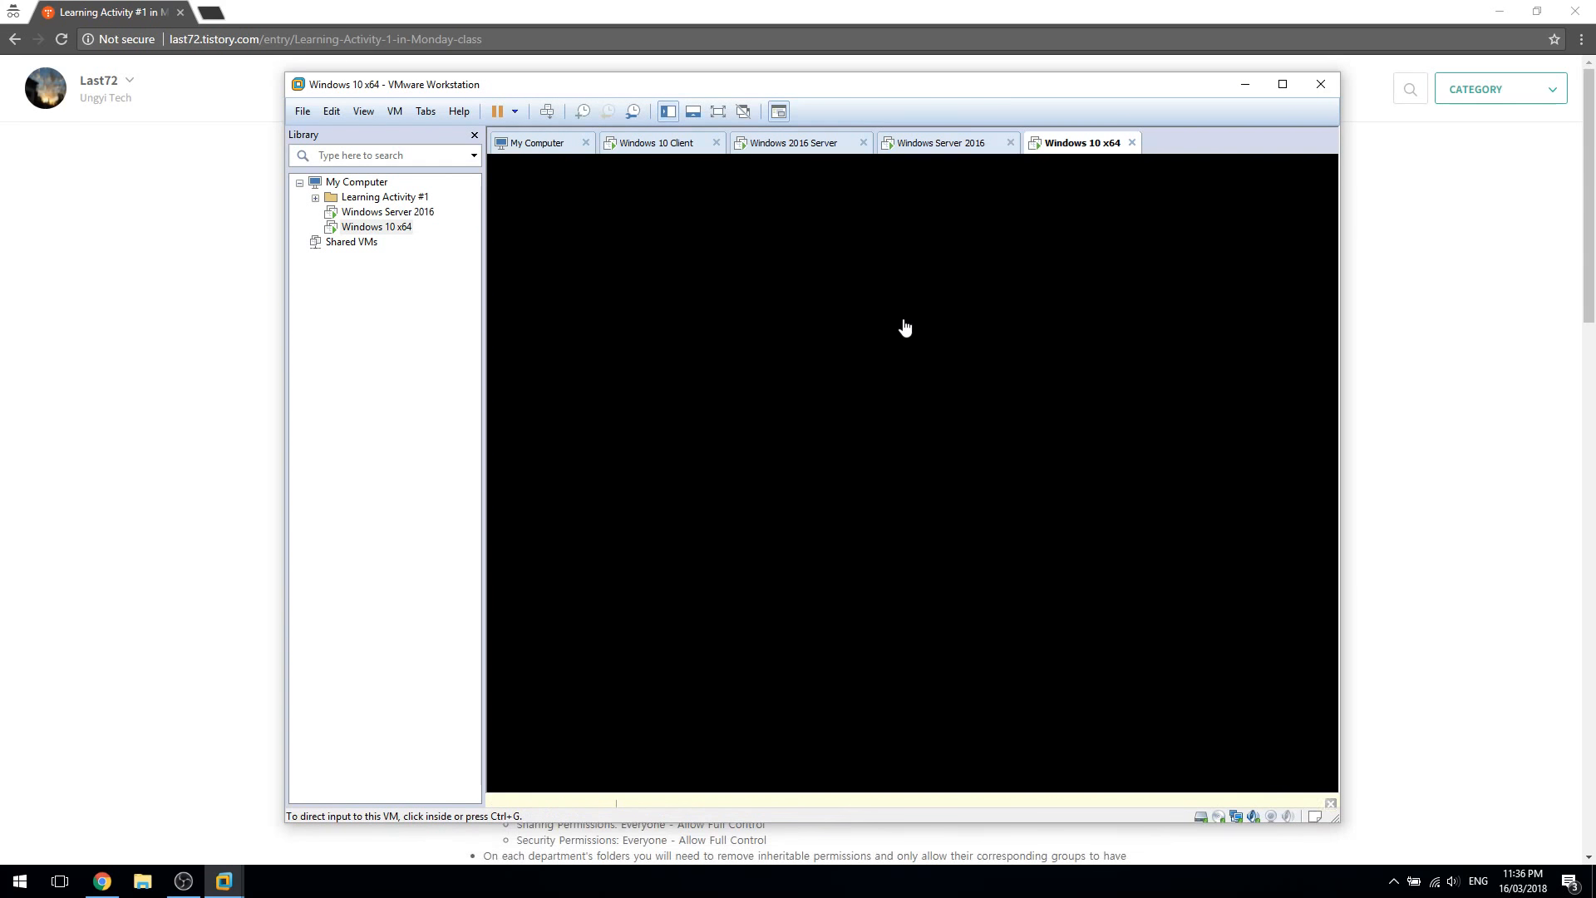
click(952, 412)
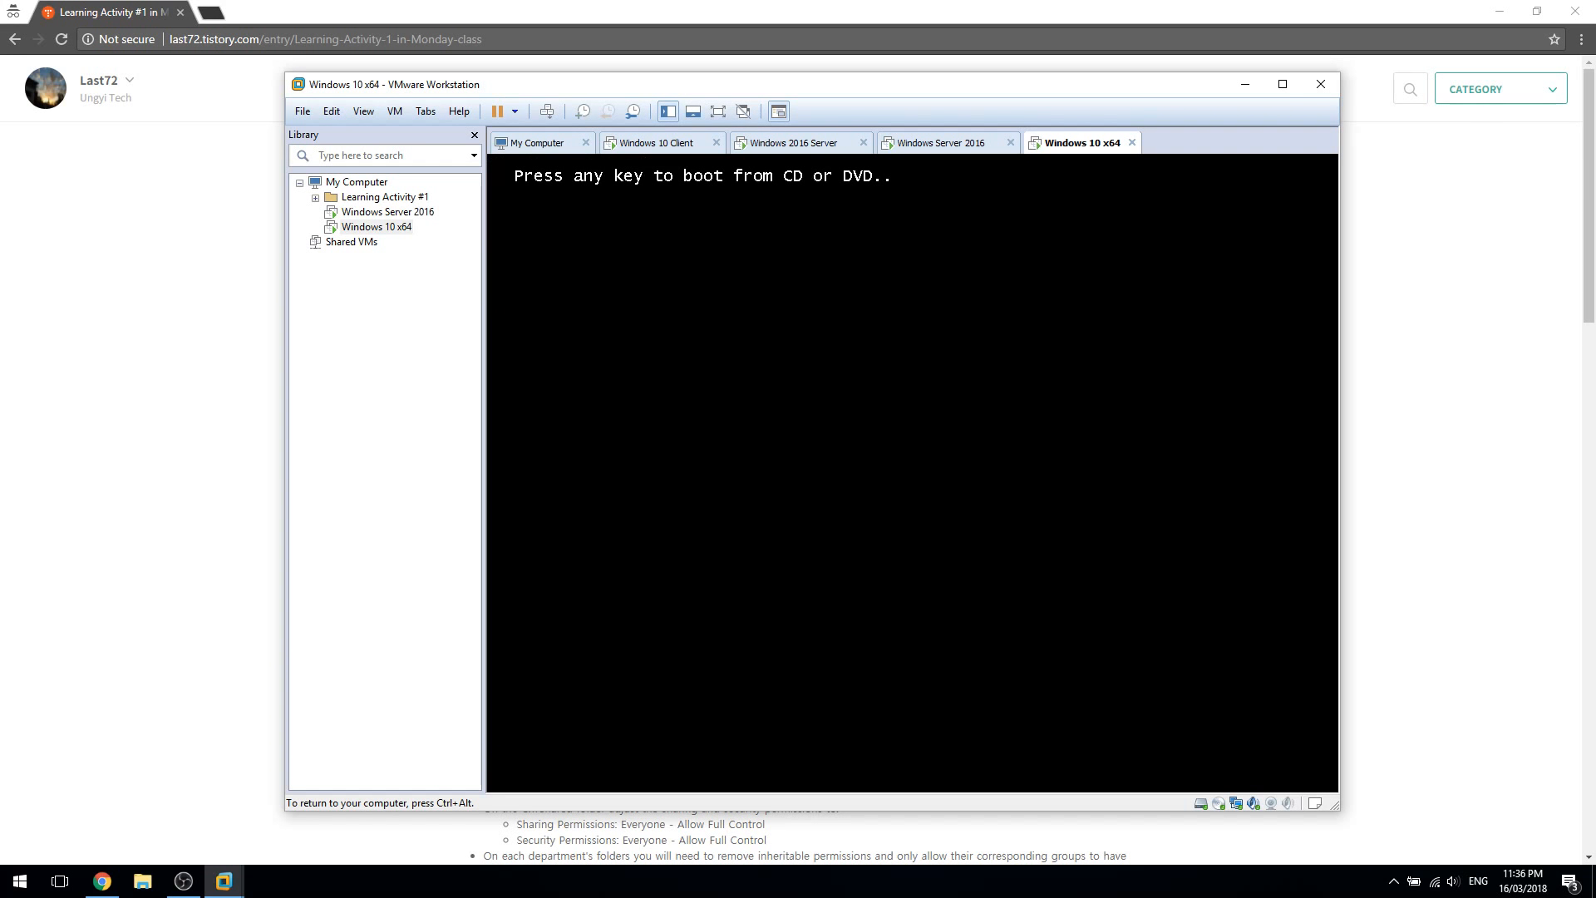
key(Return)
key(ctrl+alt)
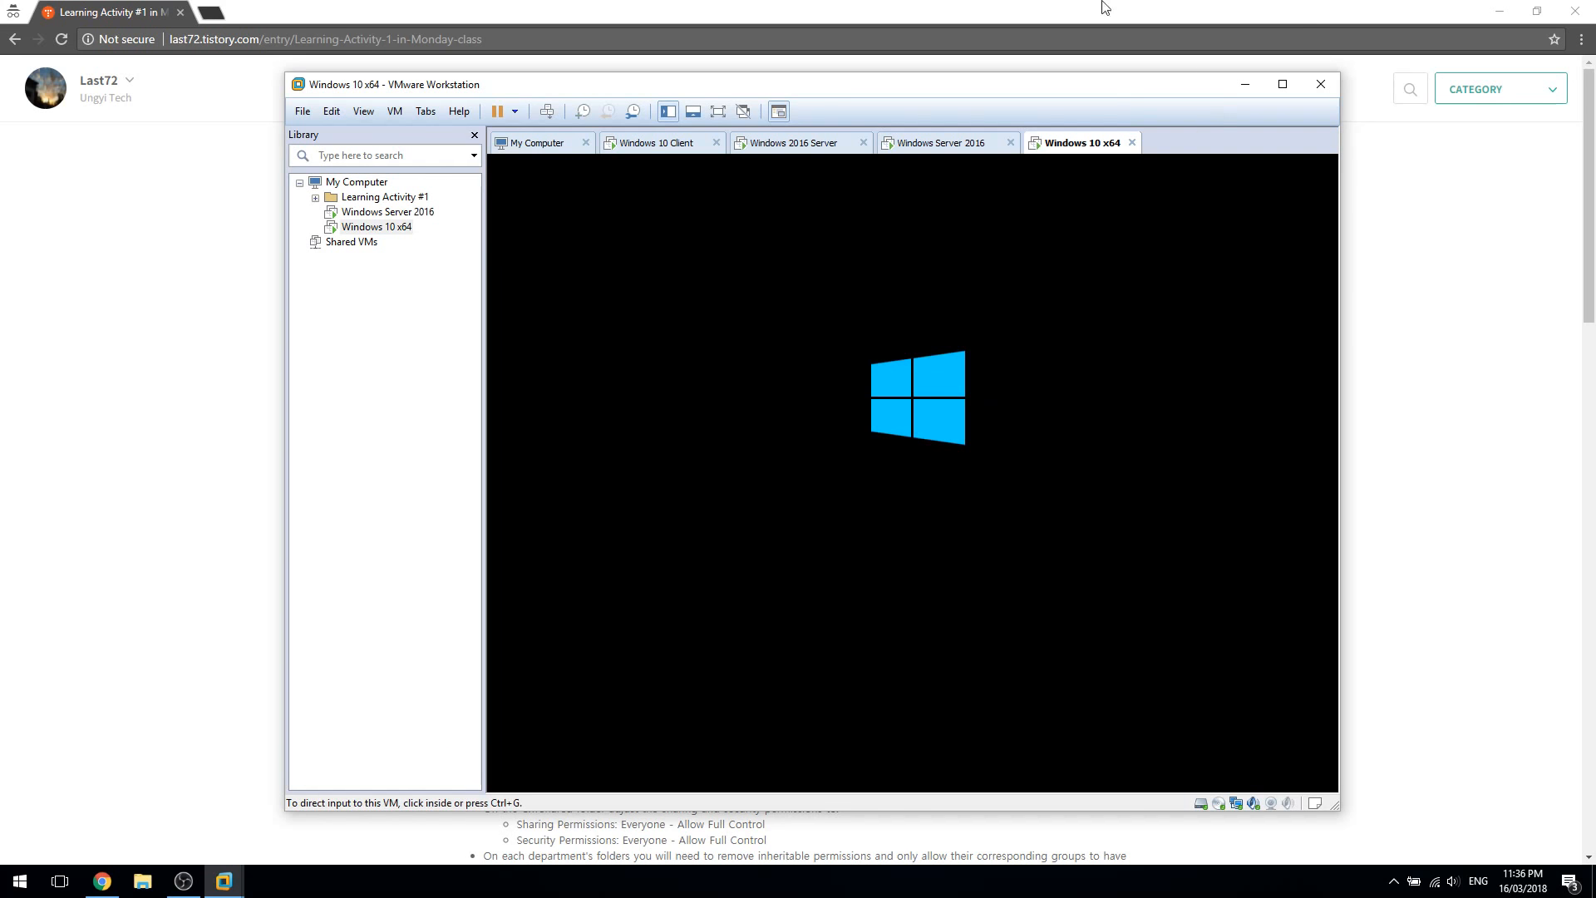
click(964, 143)
click(1065, 464)
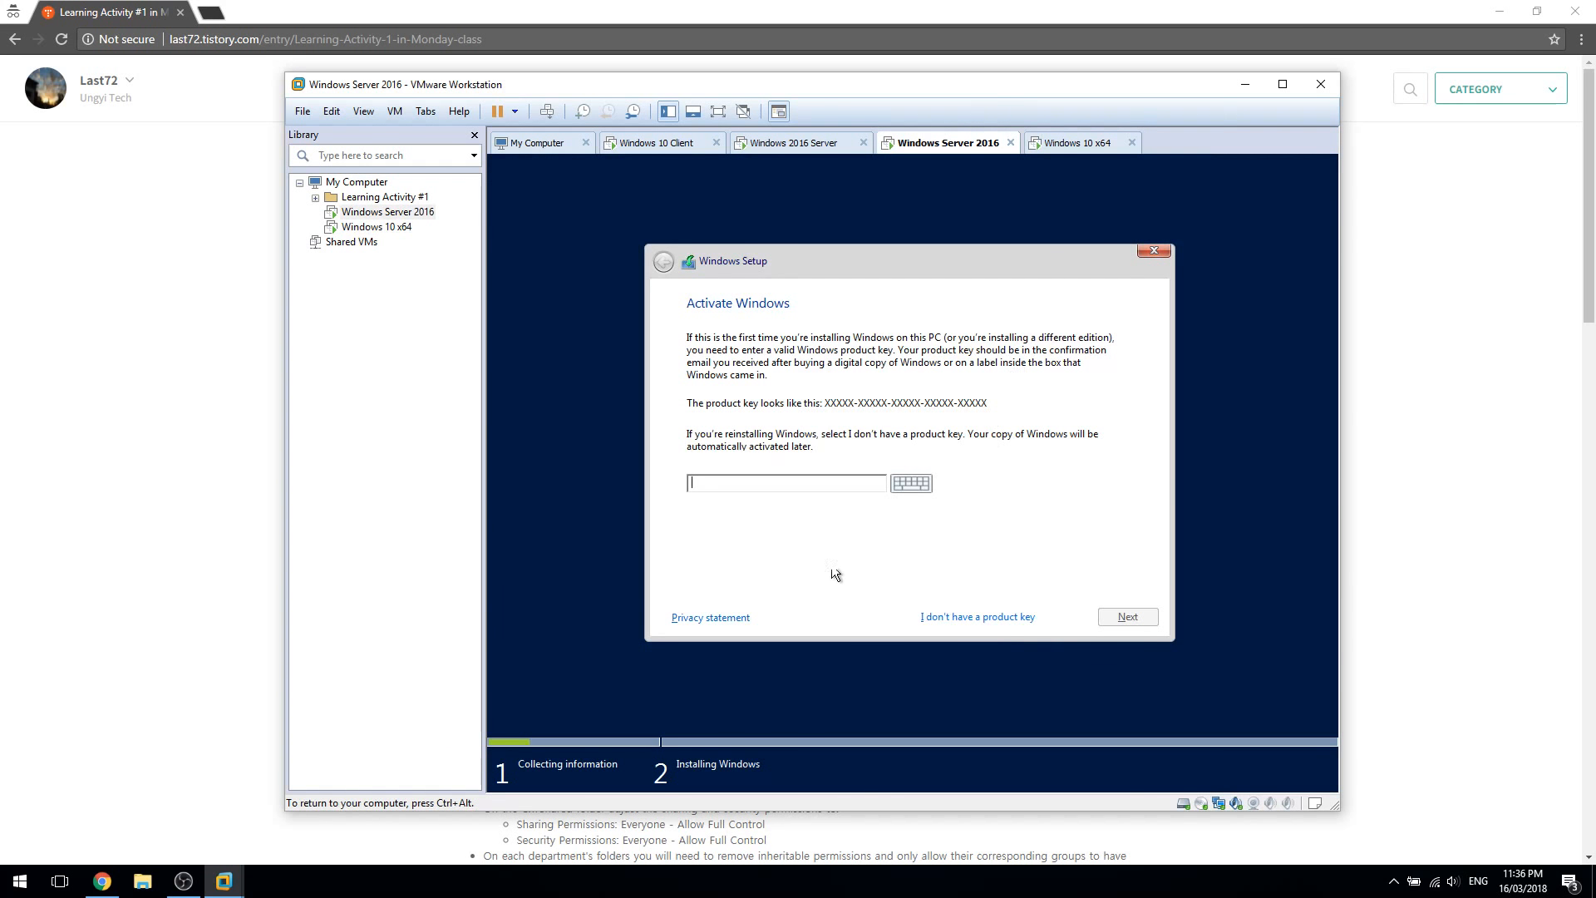
Skip the product key and compare the Standard (Desktop Experience) and Datacenter edition descriptions
click(993, 620)
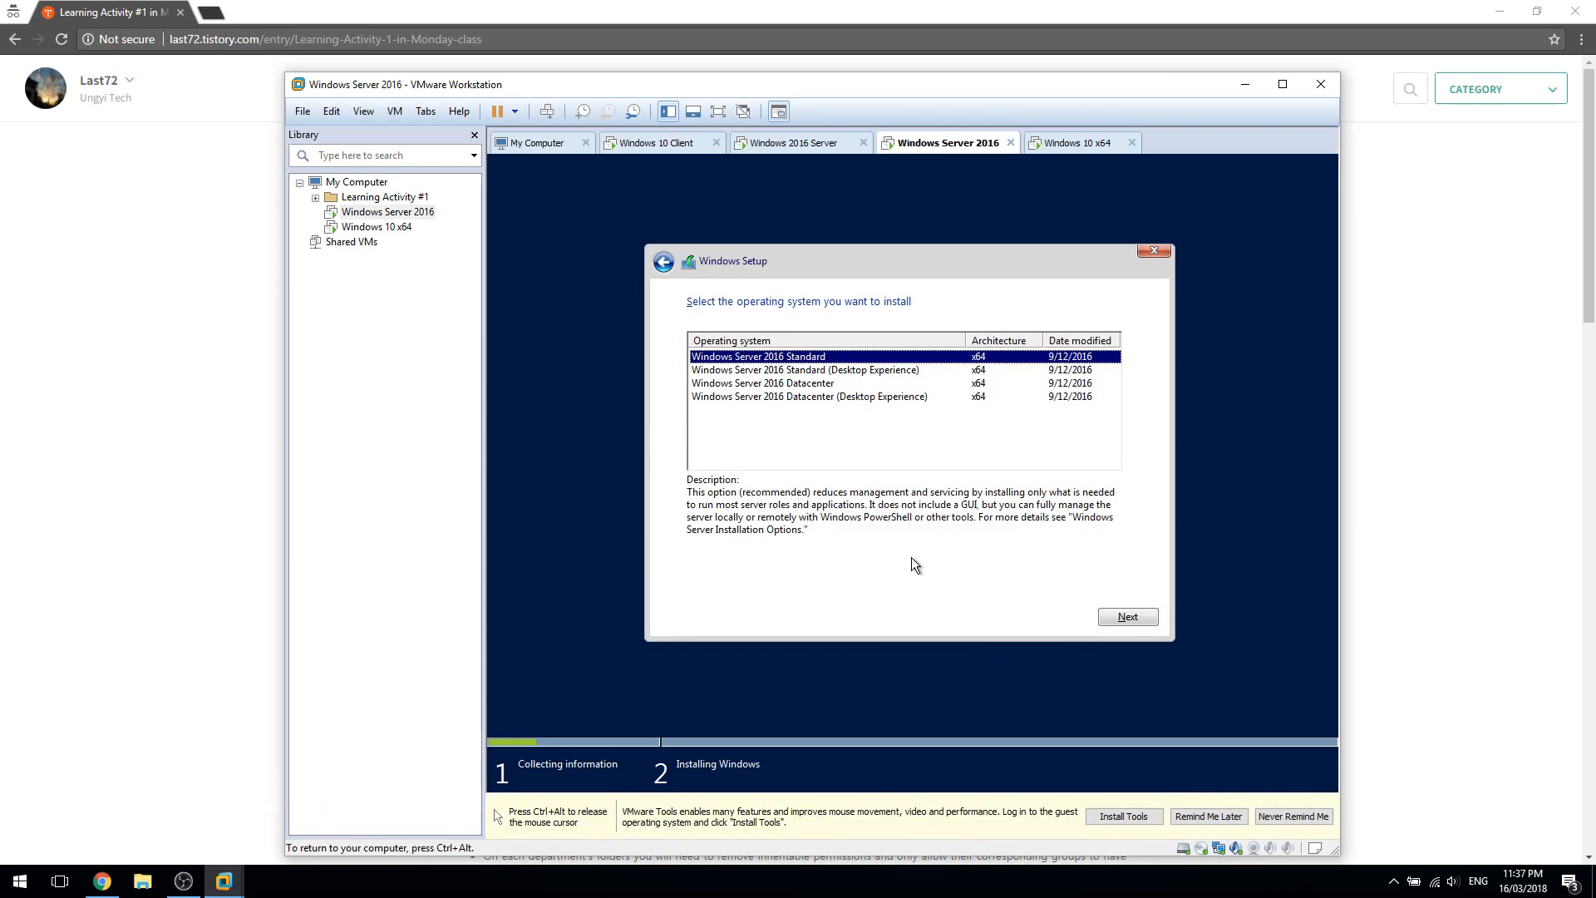
click(898, 371)
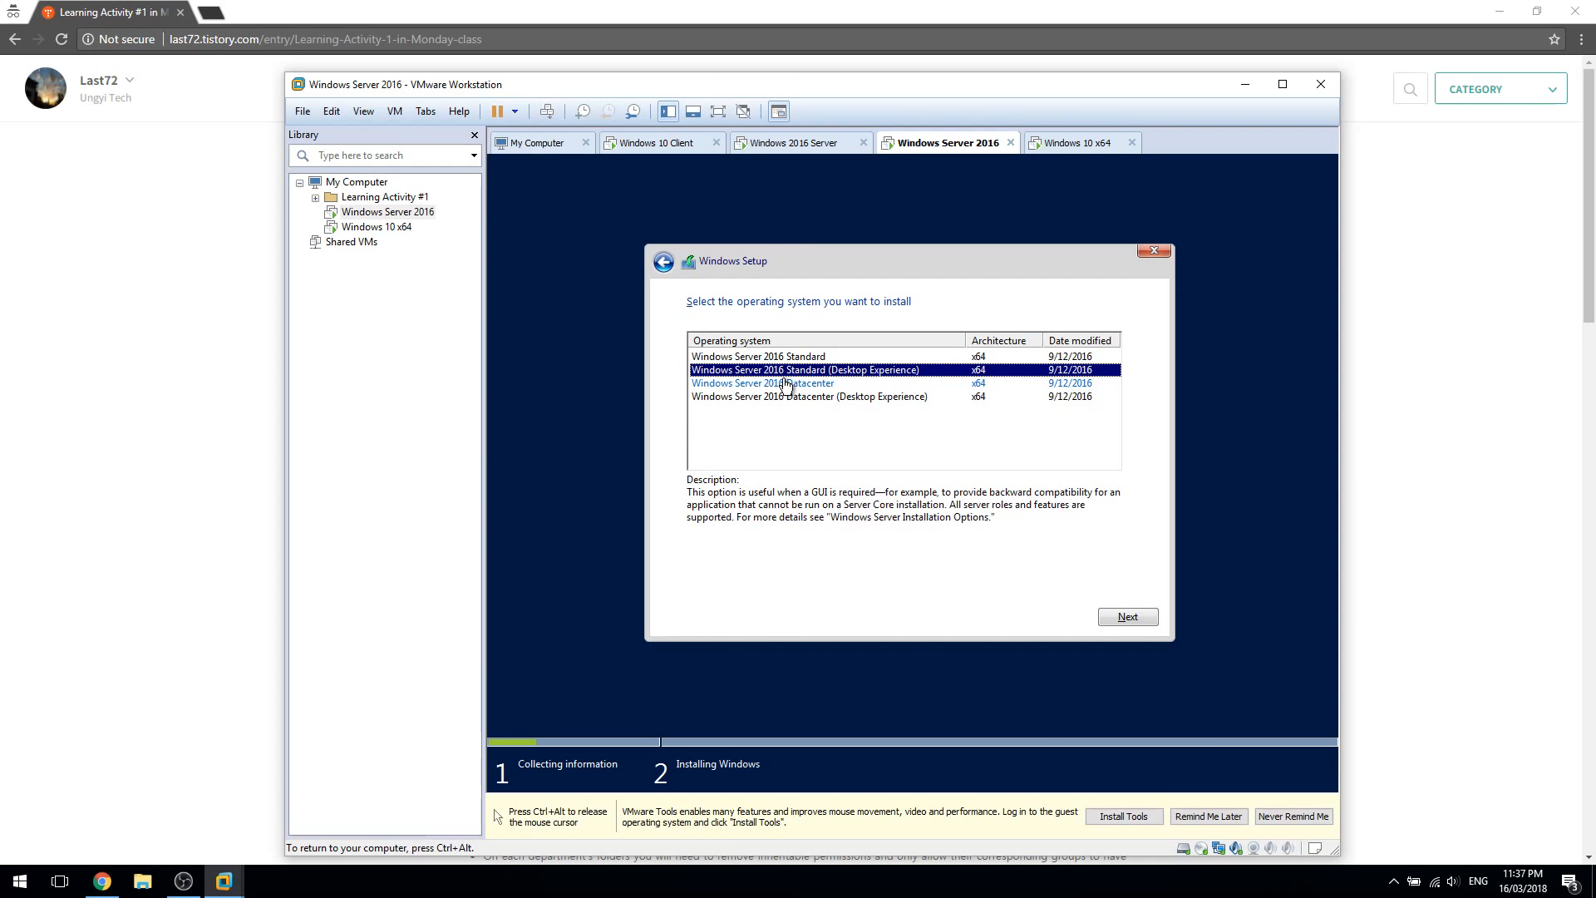
click(886, 384)
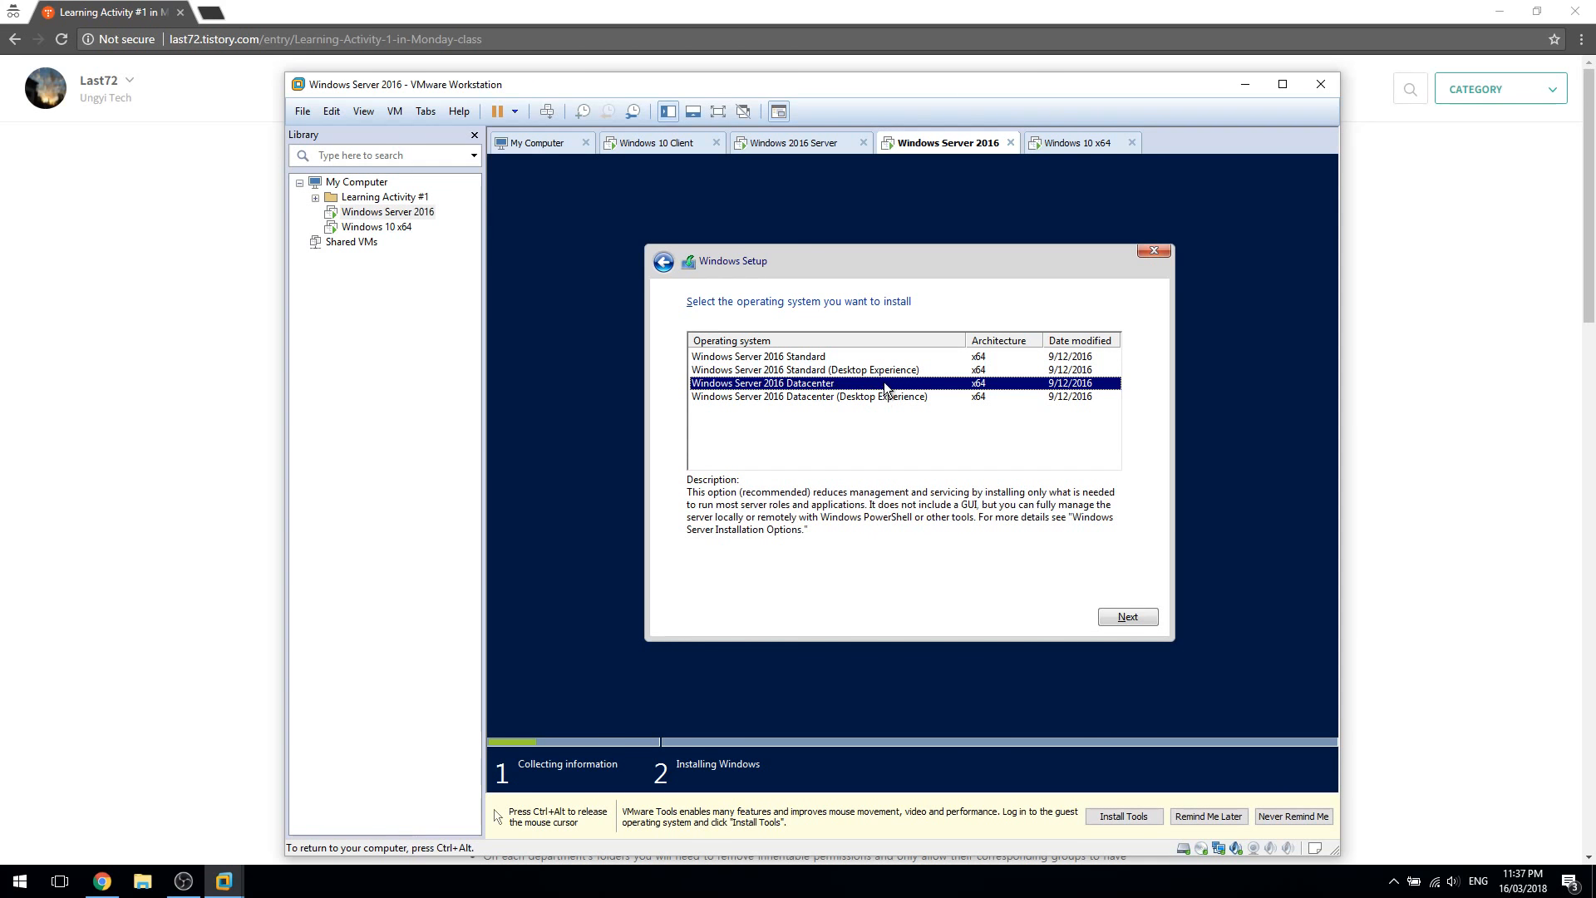
click(886, 372)
click(889, 382)
click(889, 372)
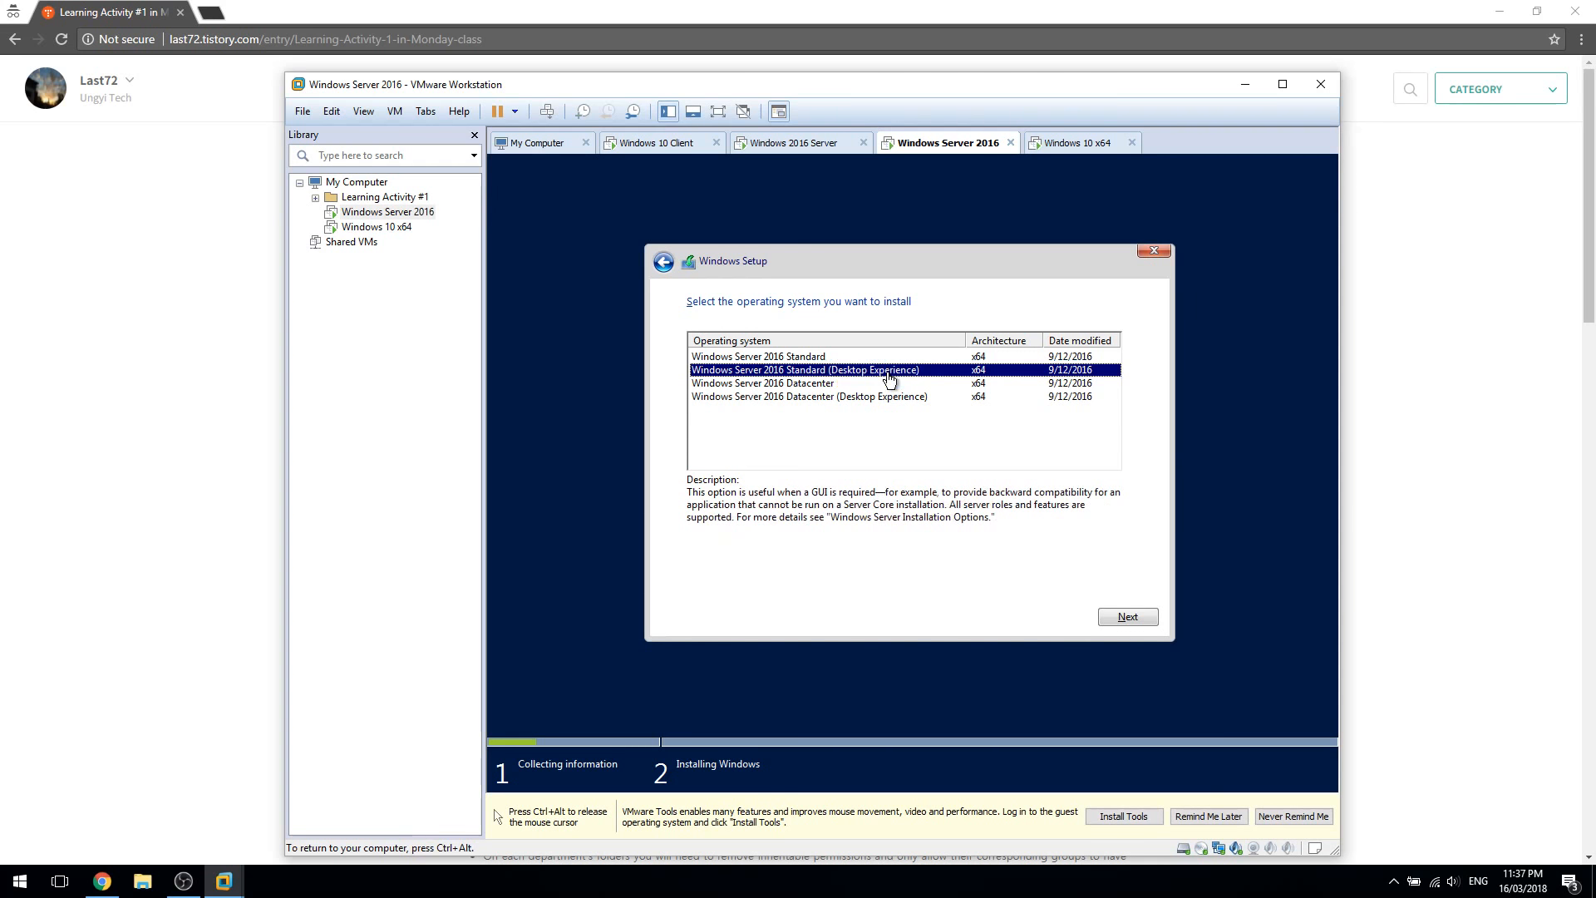
click(890, 382)
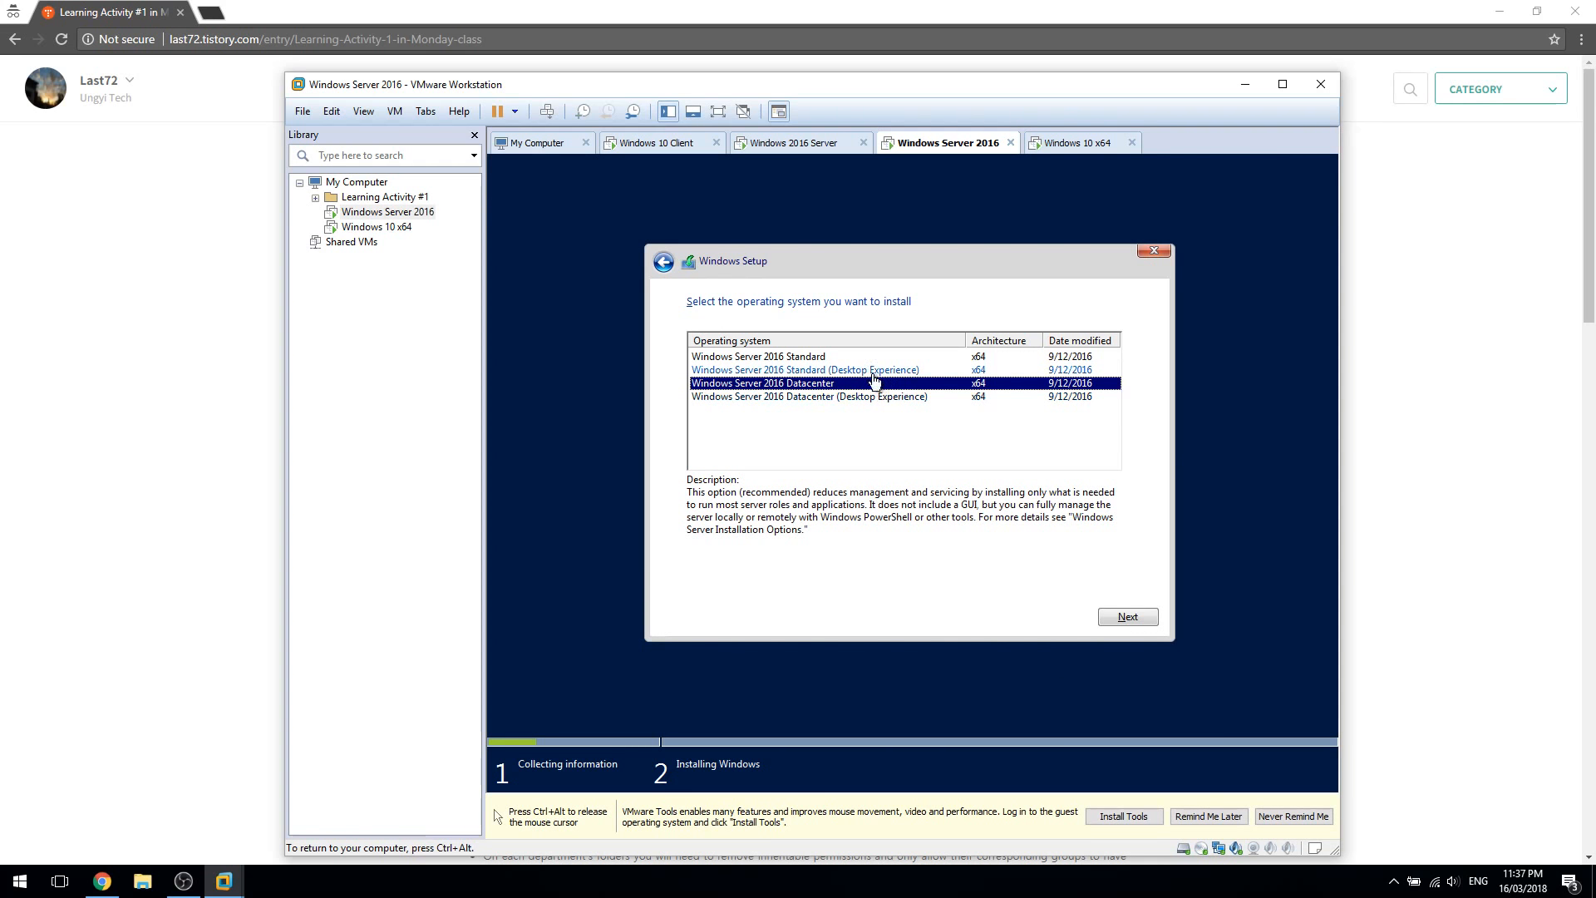
Select and confirm Windows Server 2016 Standard (Desktop Experience)
click(859, 357)
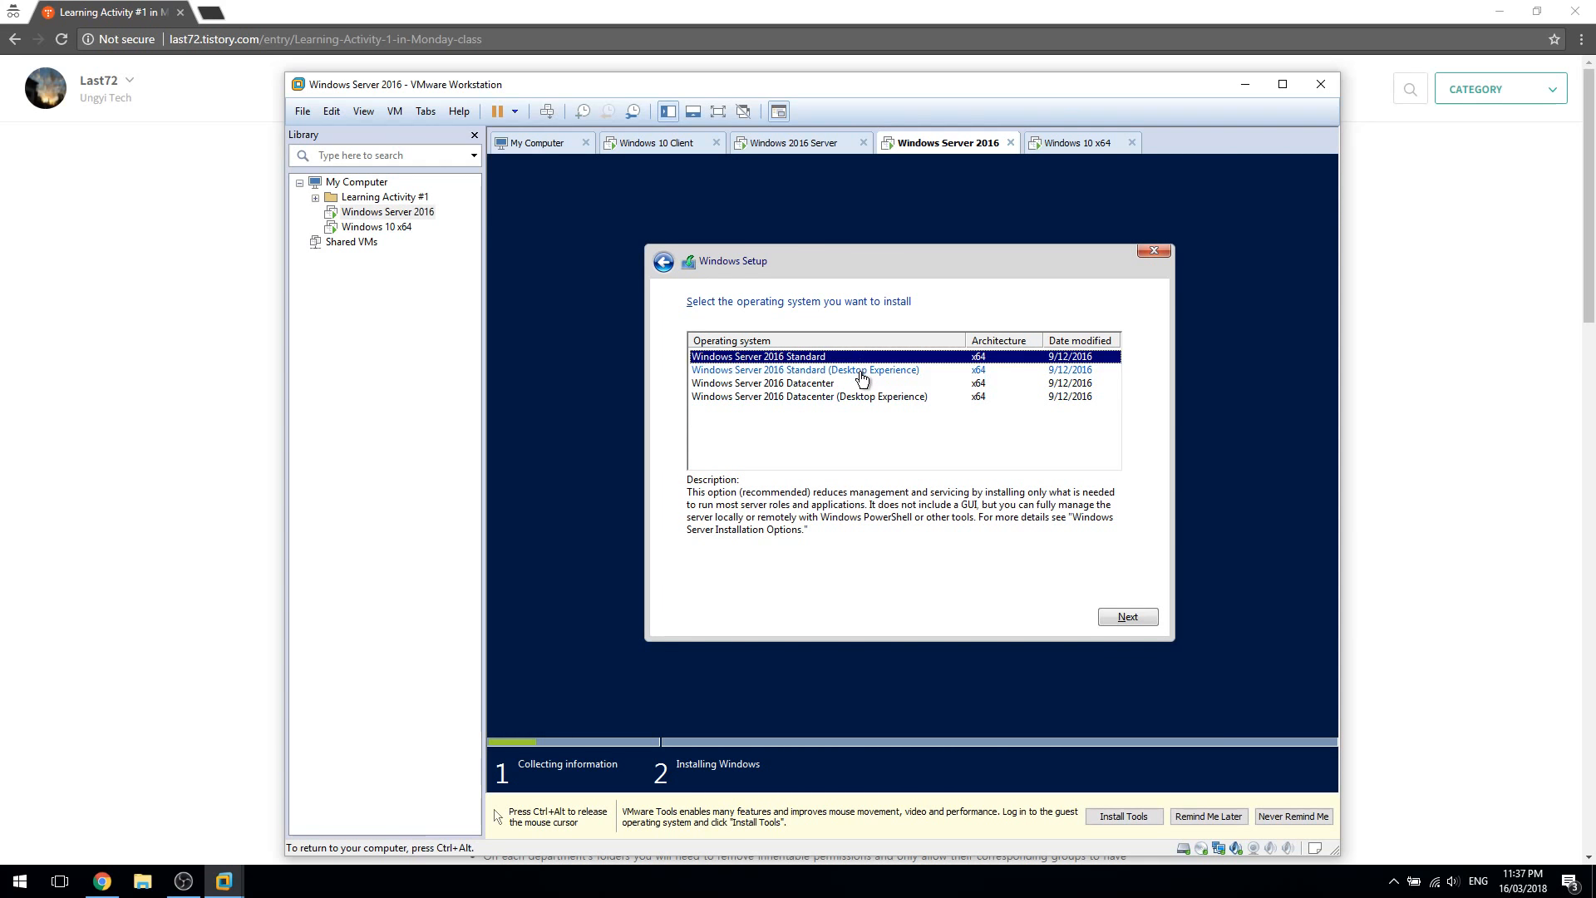
click(865, 372)
click(911, 359)
click(923, 370)
click(921, 359)
click(922, 370)
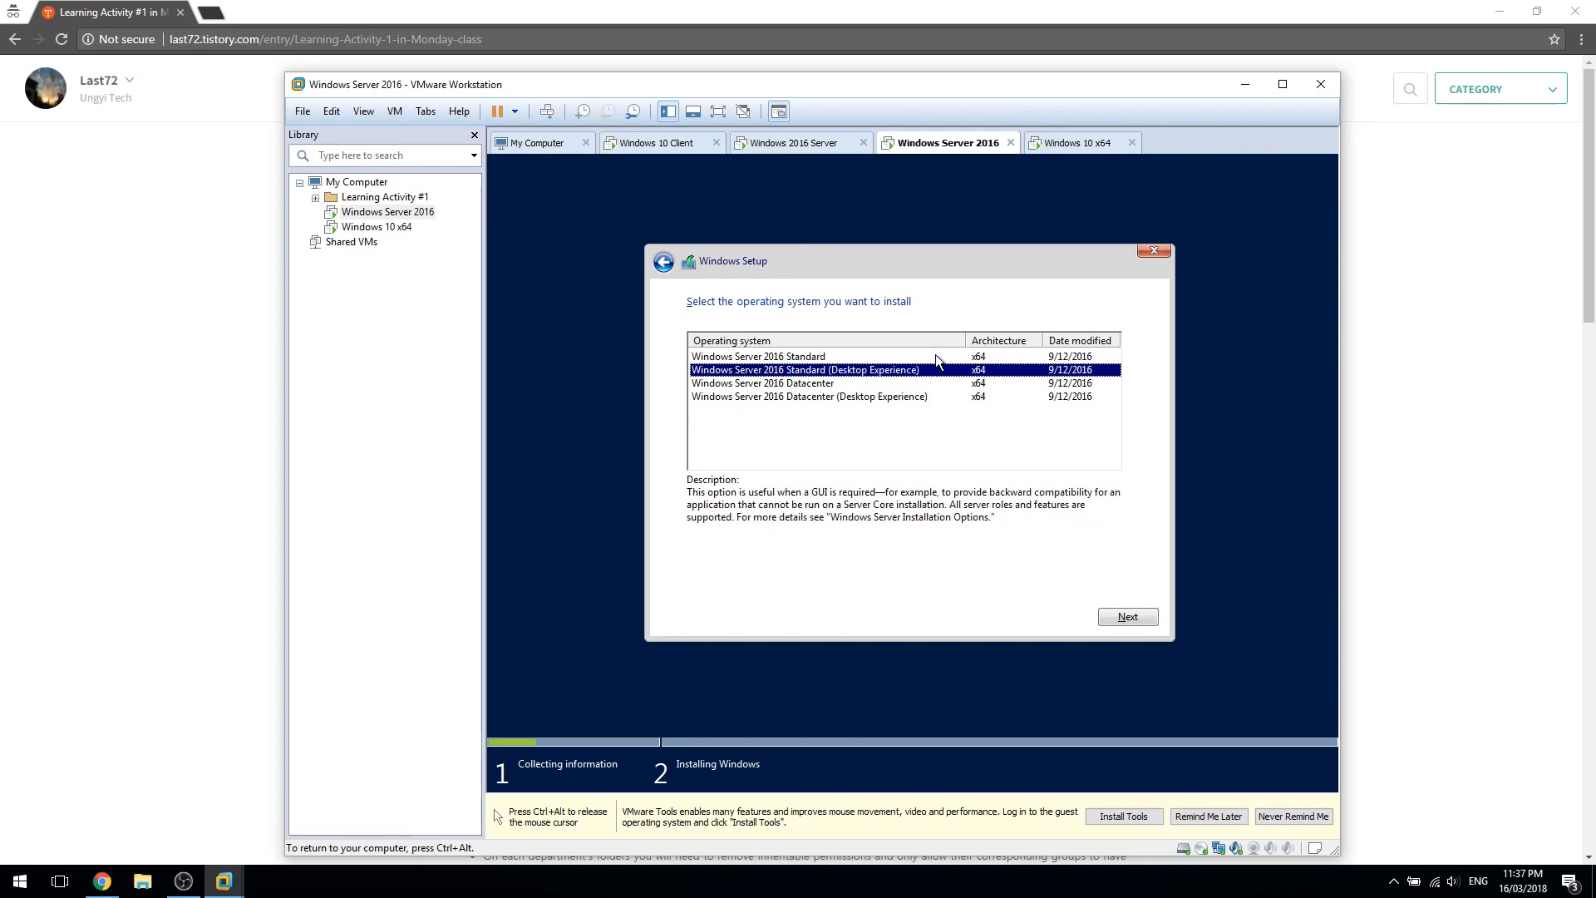
click(936, 357)
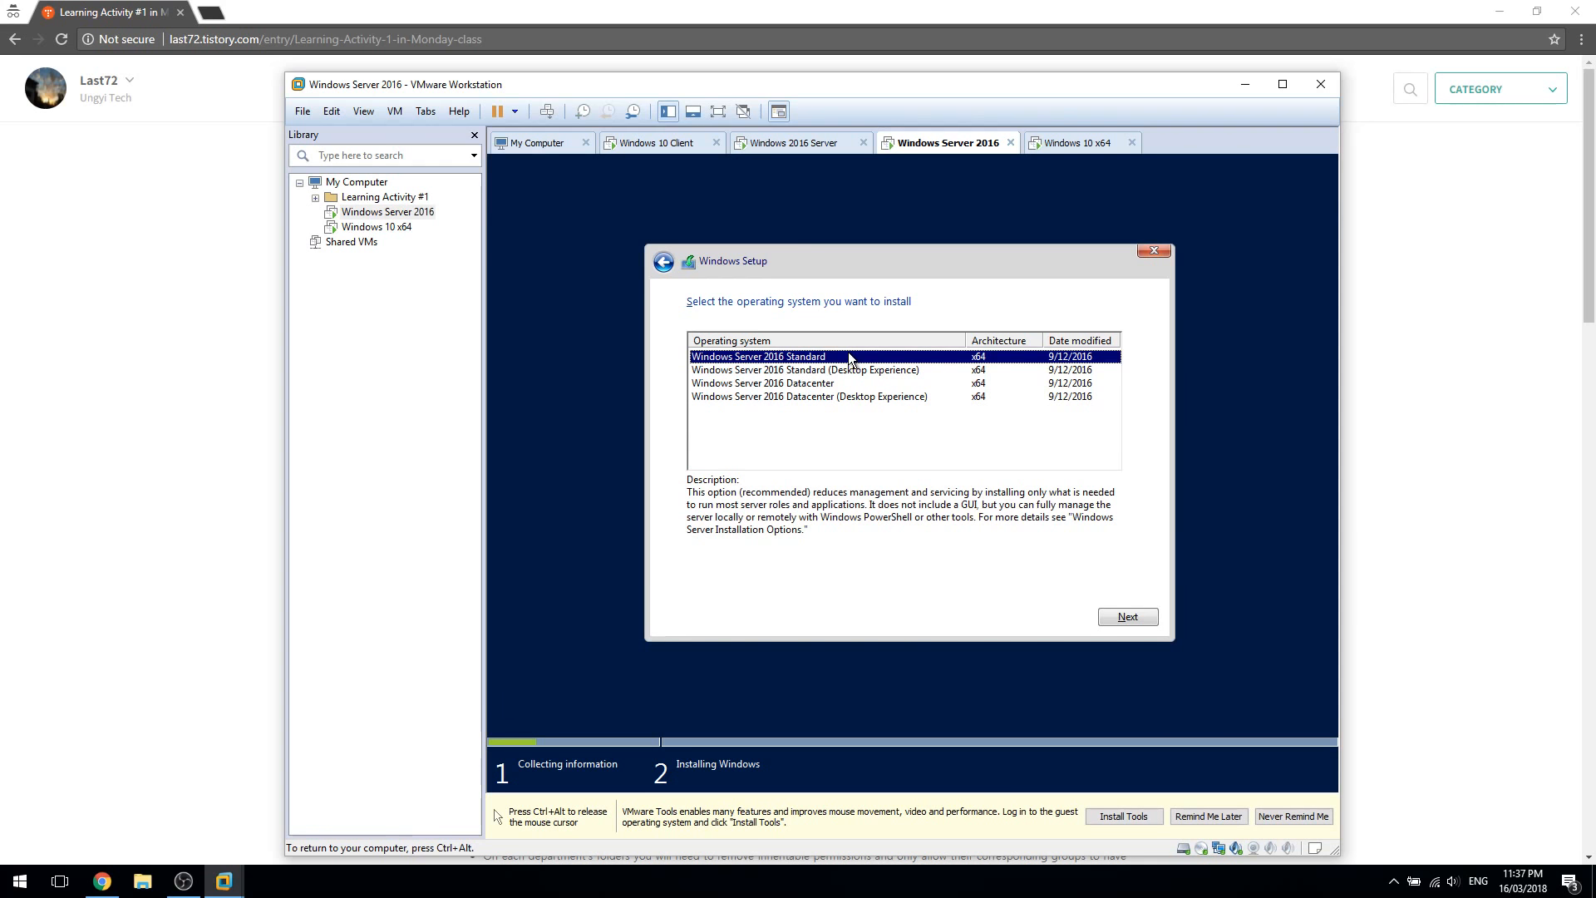
click(887, 374)
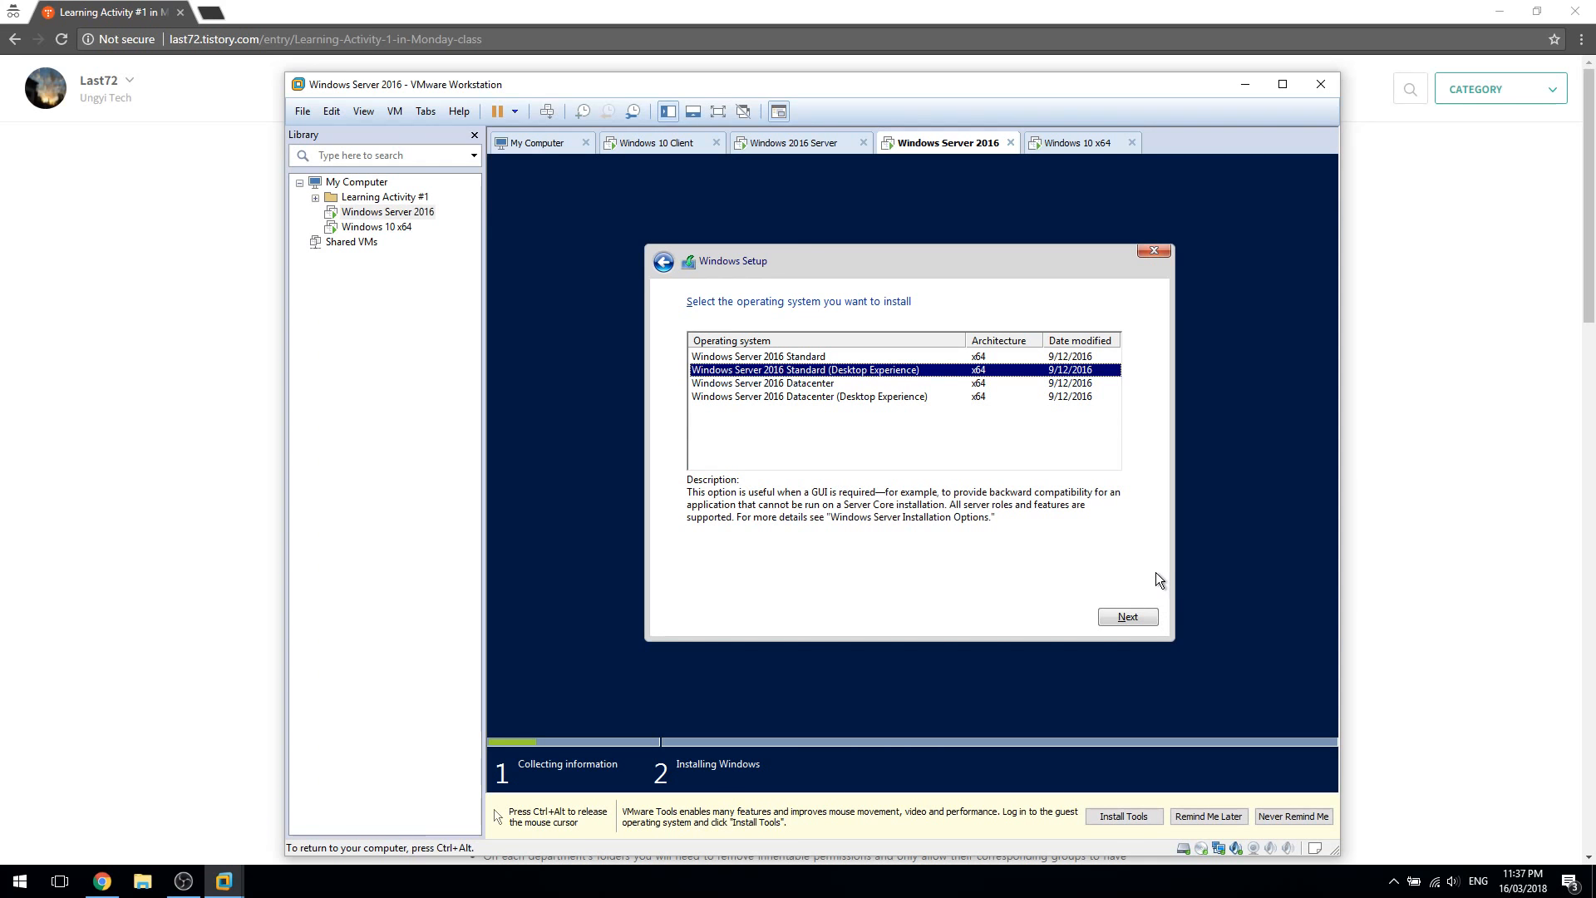
click(1137, 616)
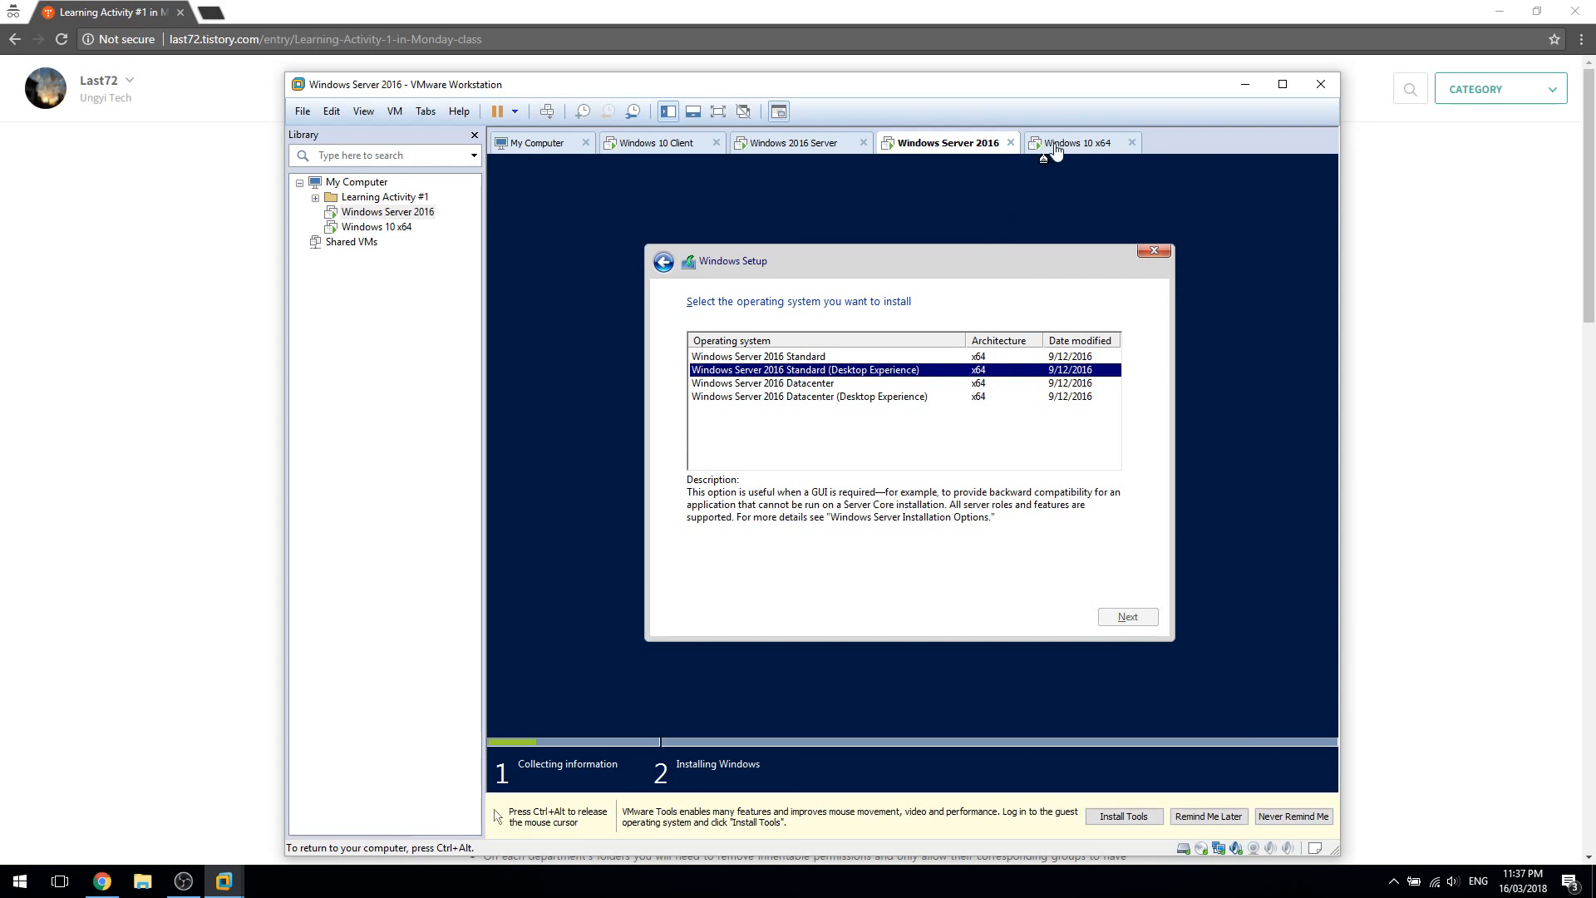
Dismiss the VMware Tools reminder and choose the Custom: Install Windows only setup
click(1293, 816)
click(887, 457)
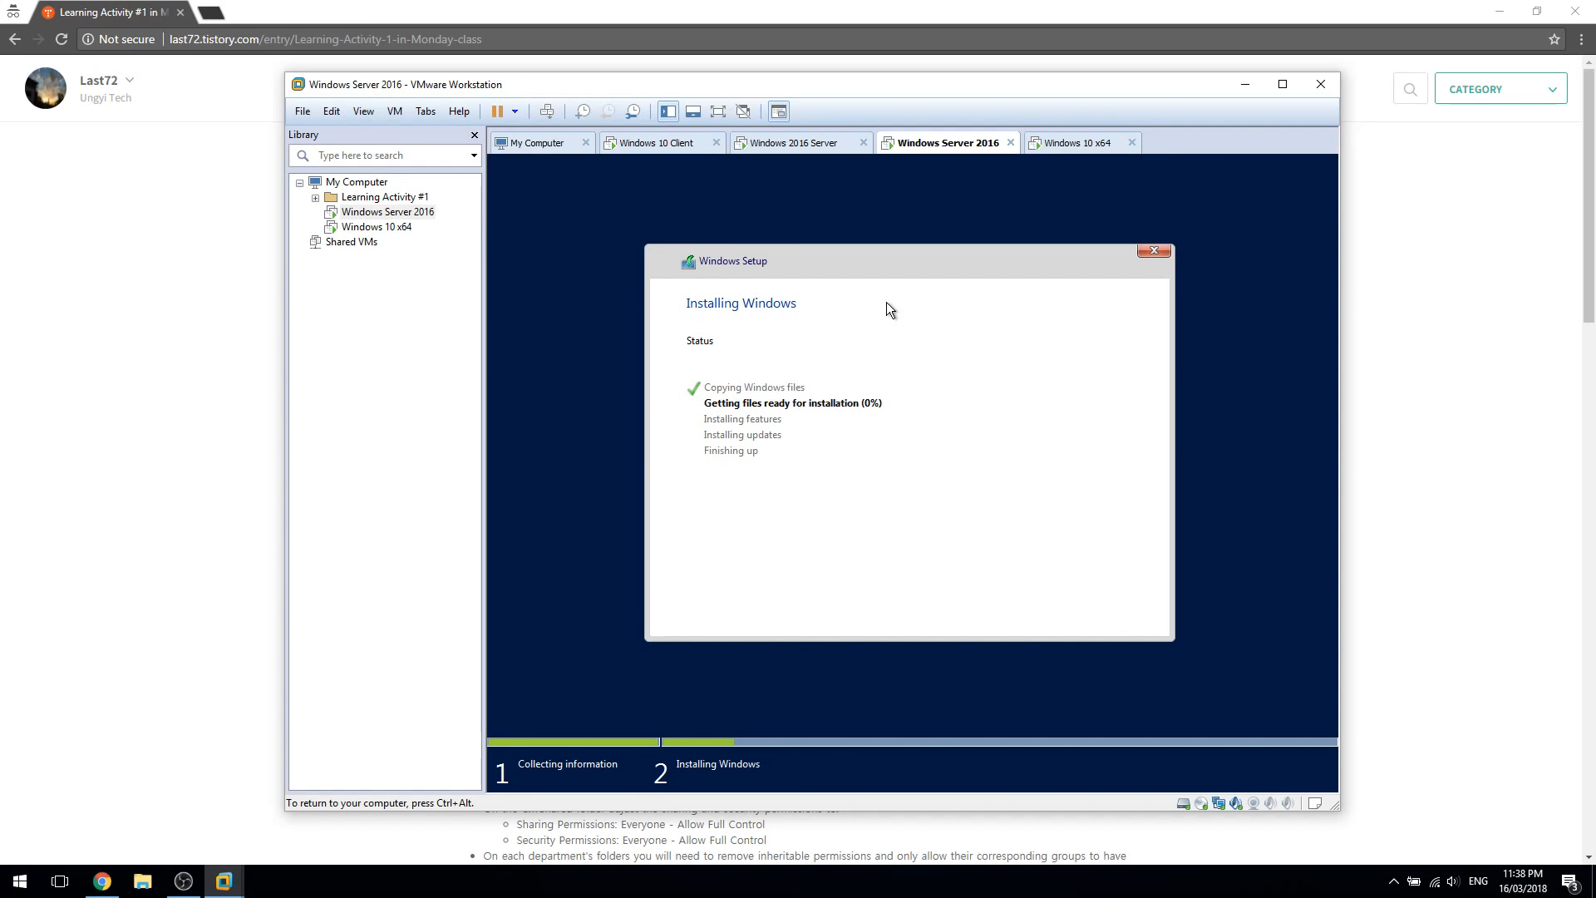
click(1055, 143)
Set the time and currency format to English (Australia) and continue past language settings
click(906, 465)
click(906, 466)
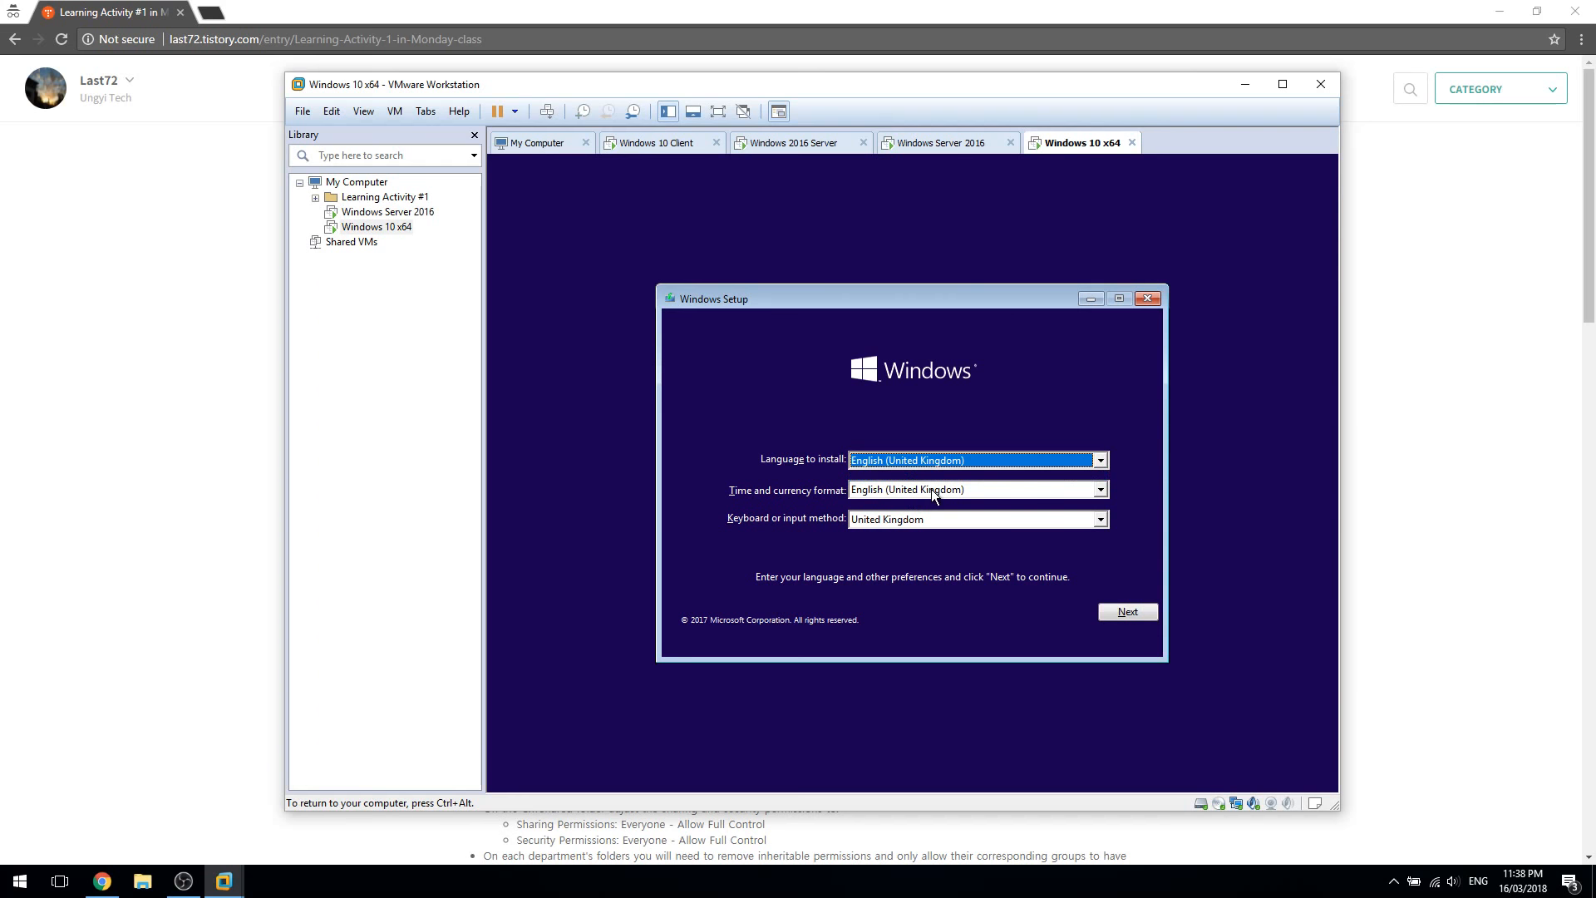
click(949, 495)
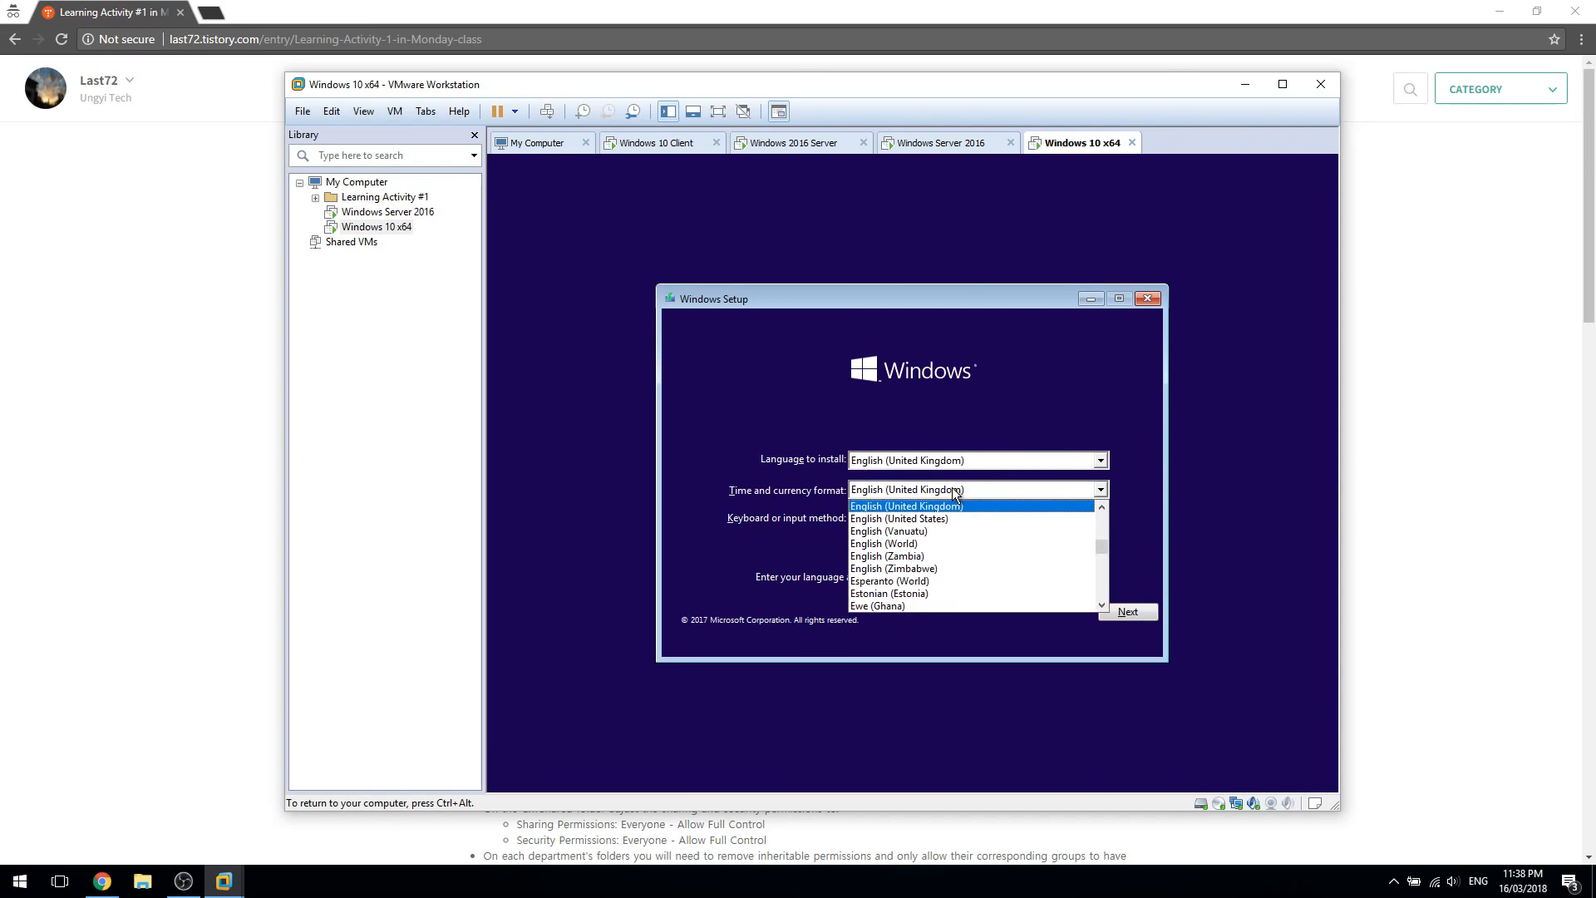
scroll(985, 566, down, 5)
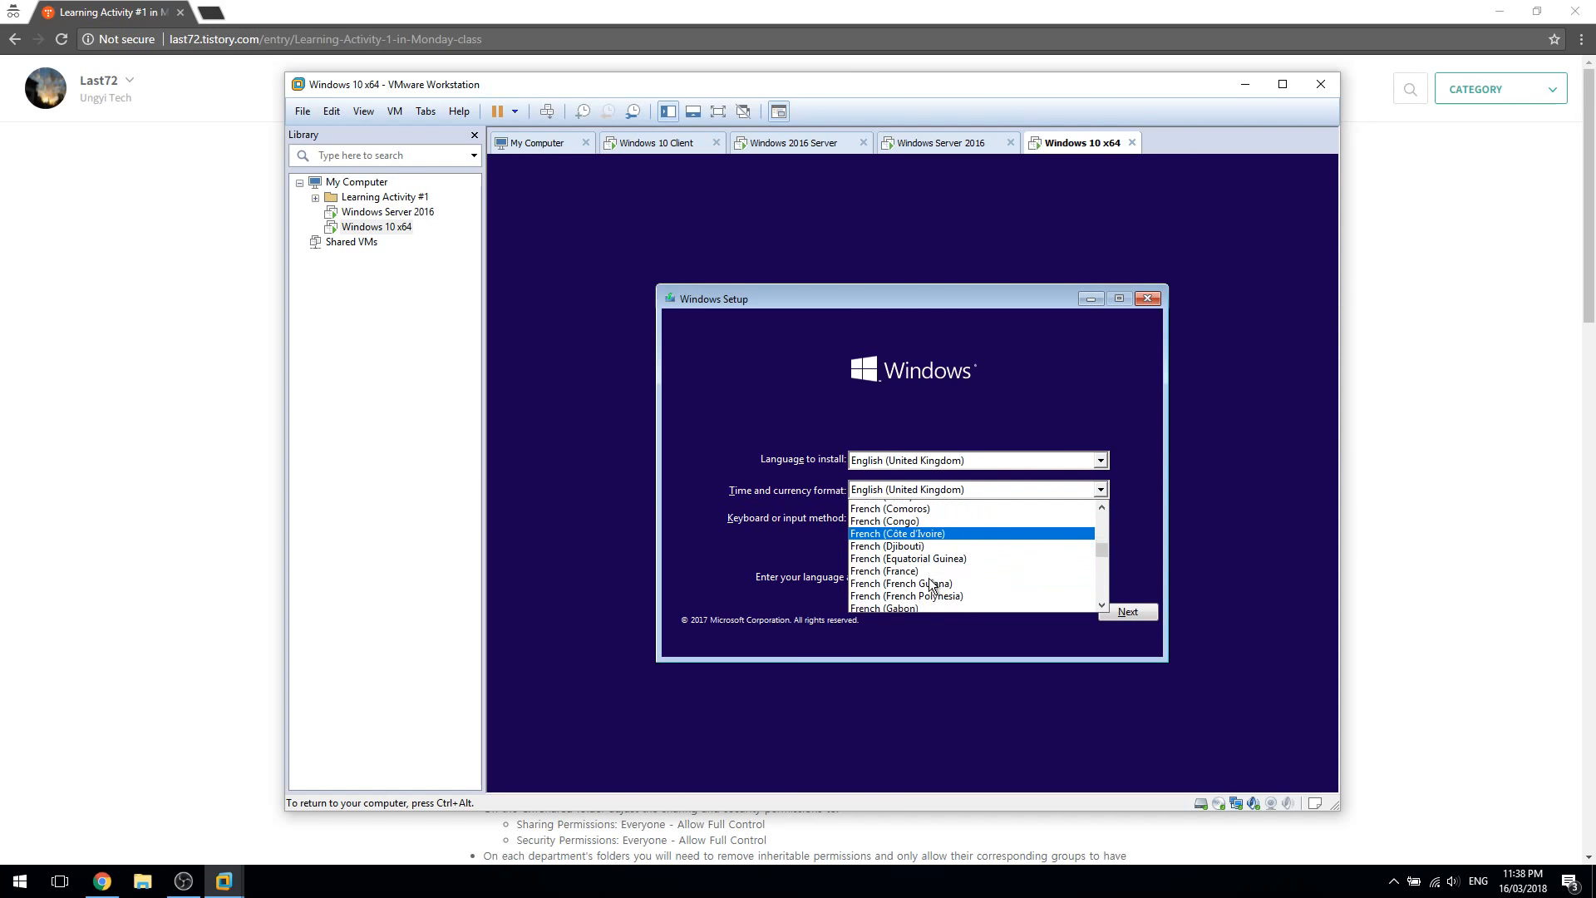
text(en)
key(Down)
key(Down)
key(Down)
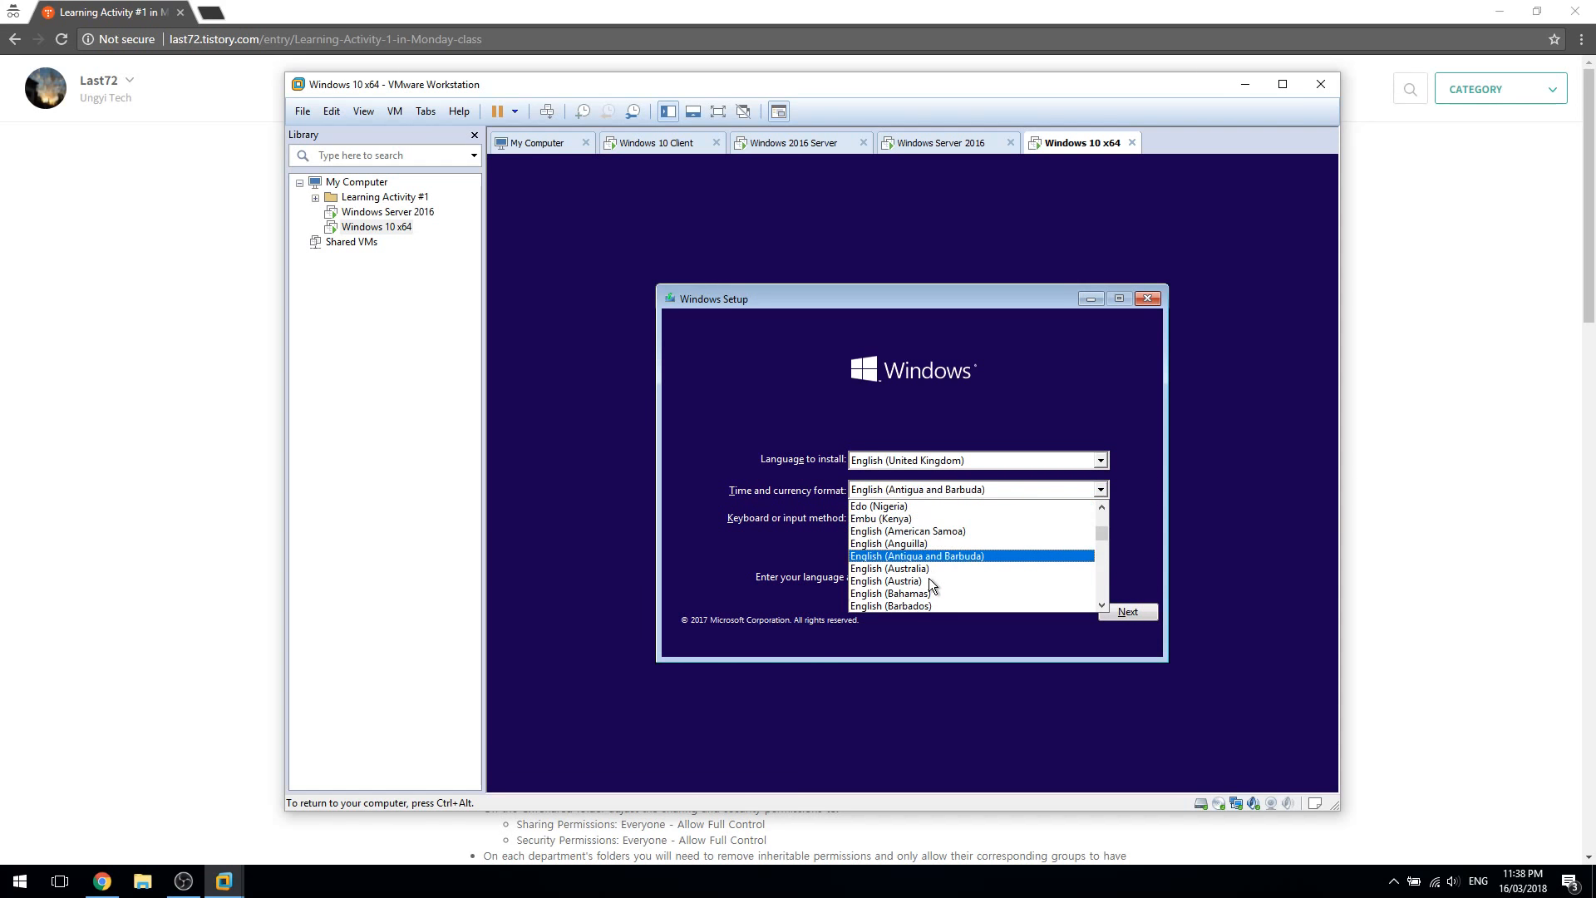
key(Return)
click(1128, 611)
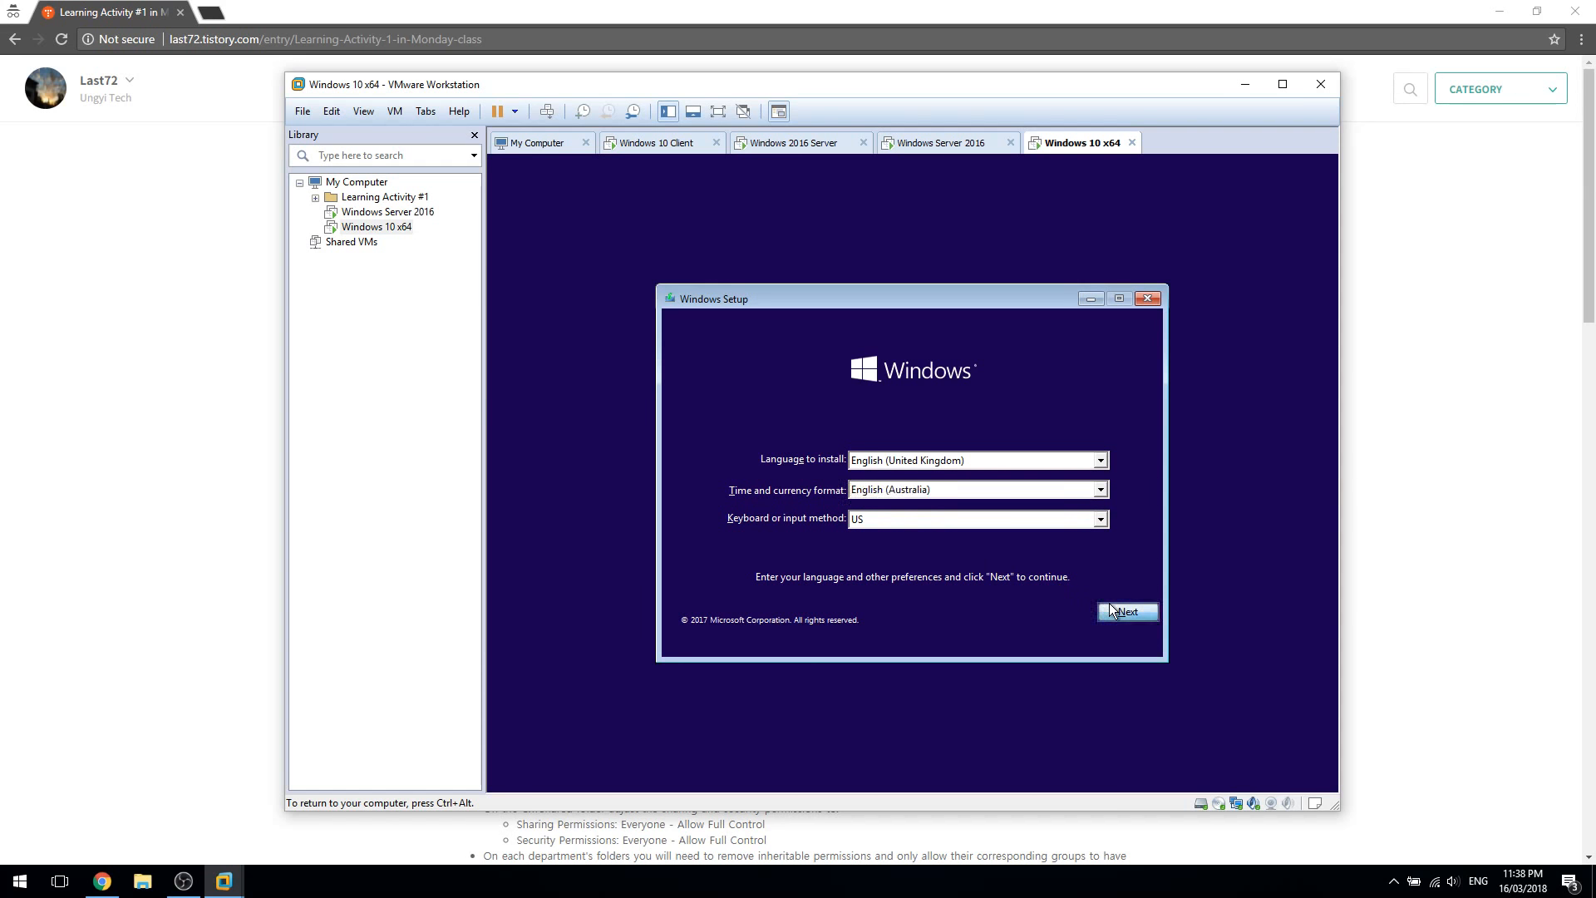
Start the Windows 10 installation and continue without a product key
click(900, 478)
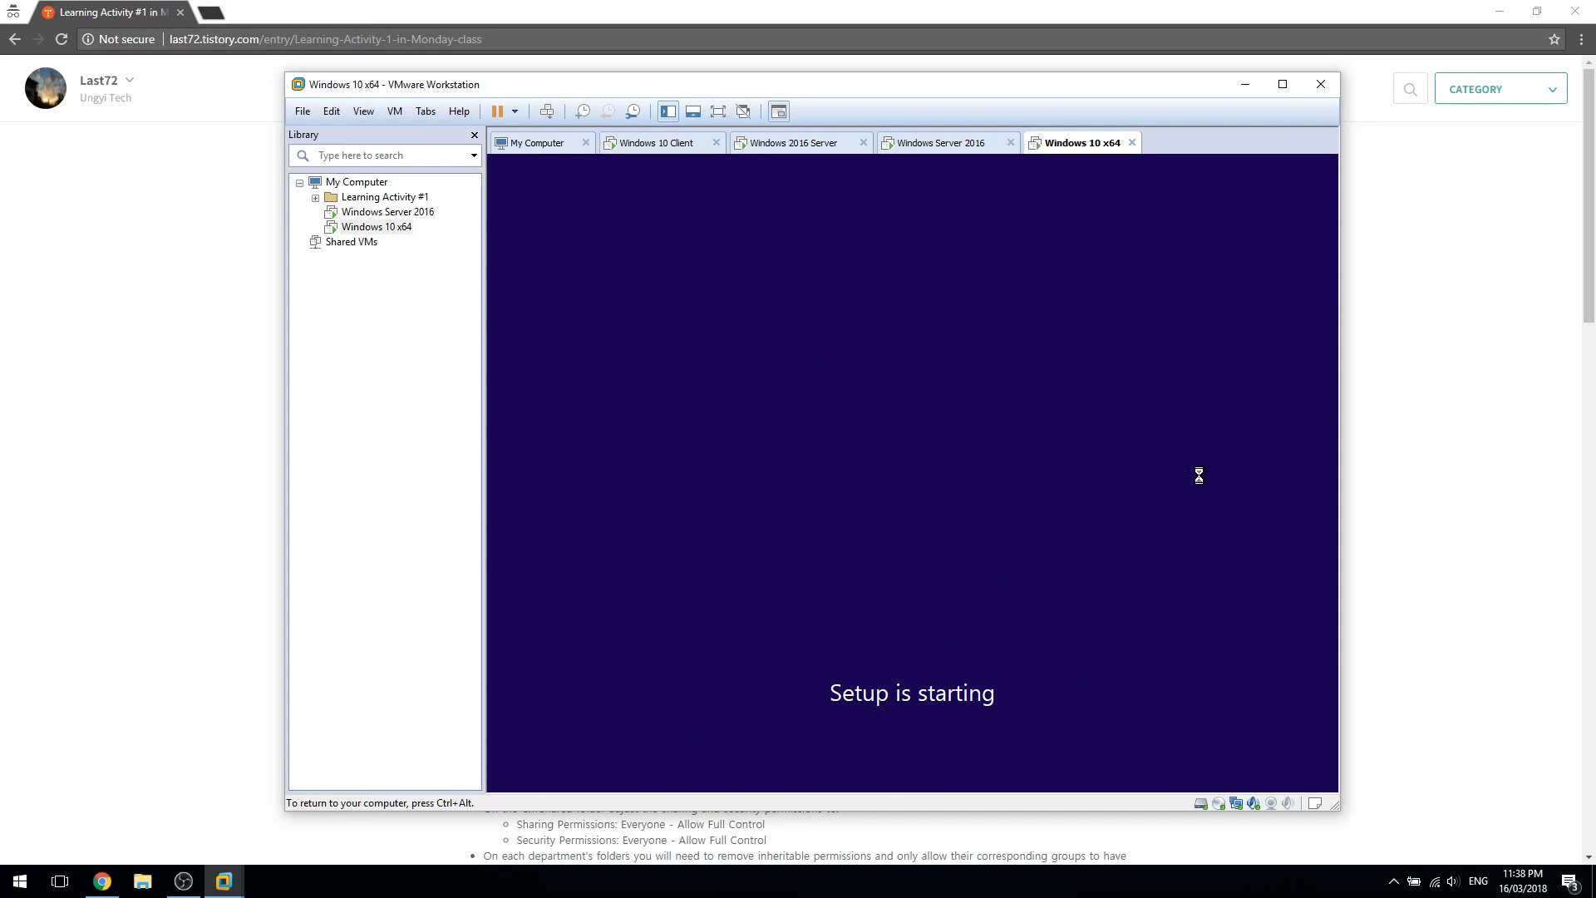
key(ctrl+alt)
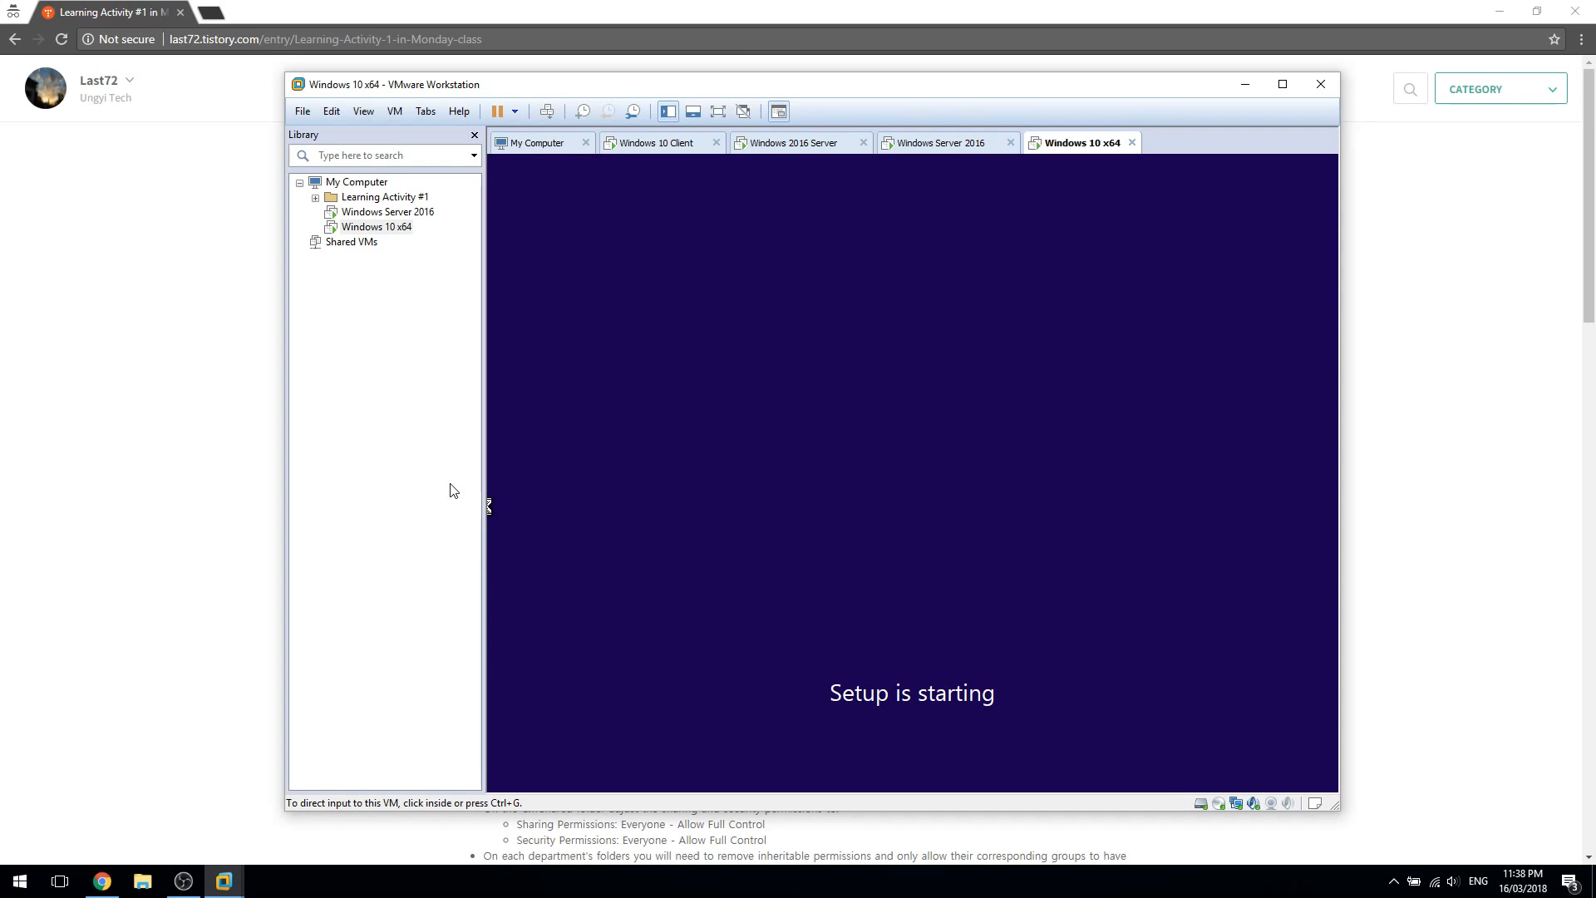
click(758, 505)
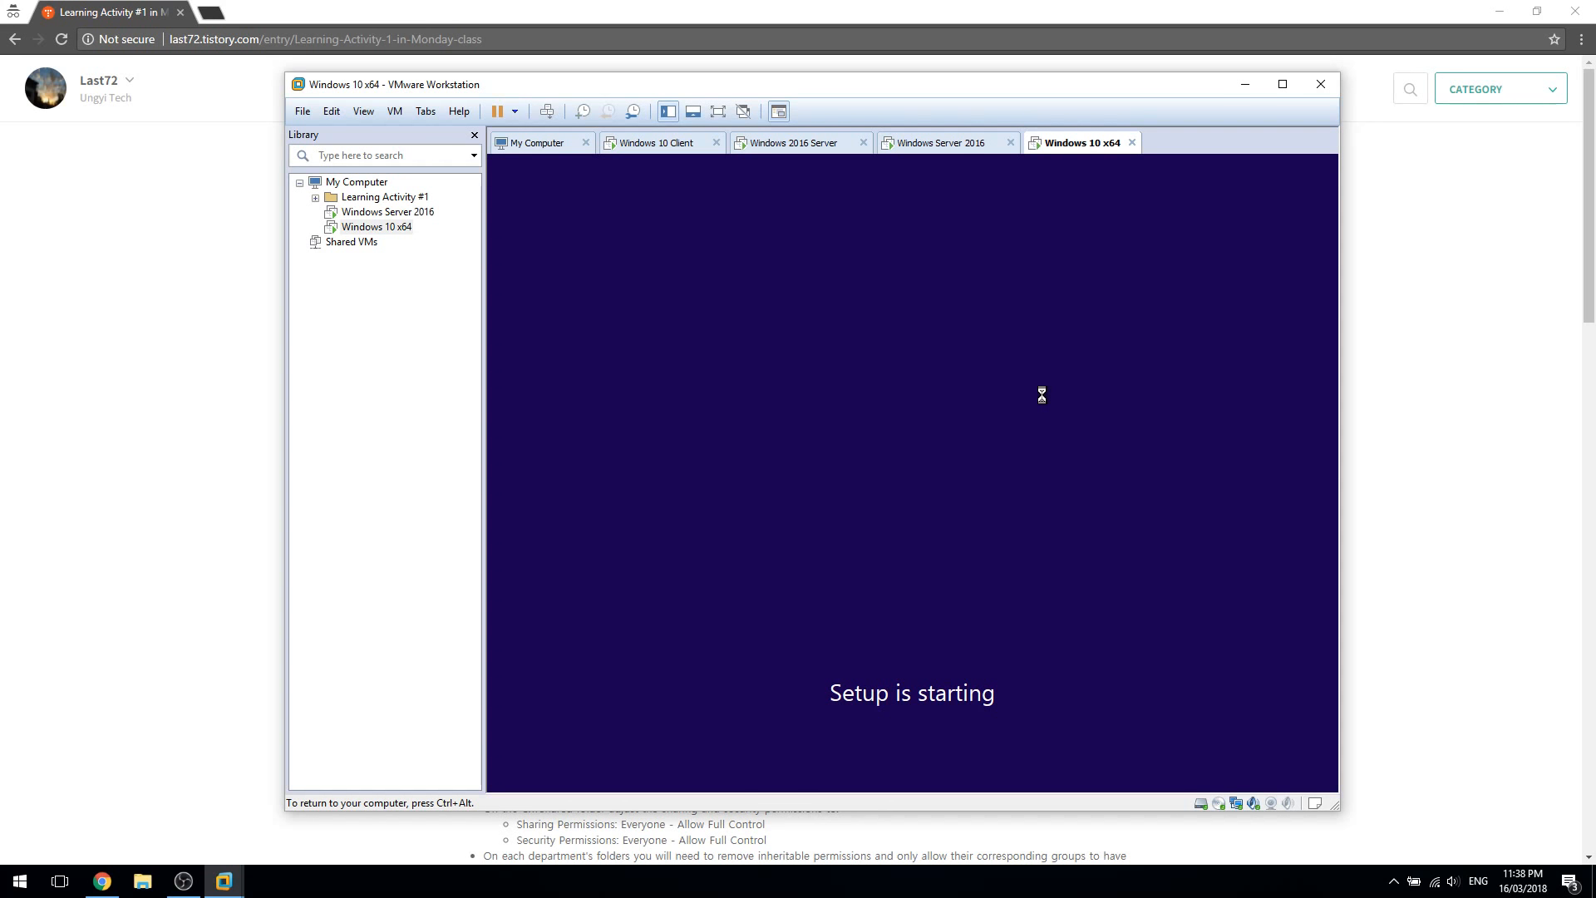
click(989, 617)
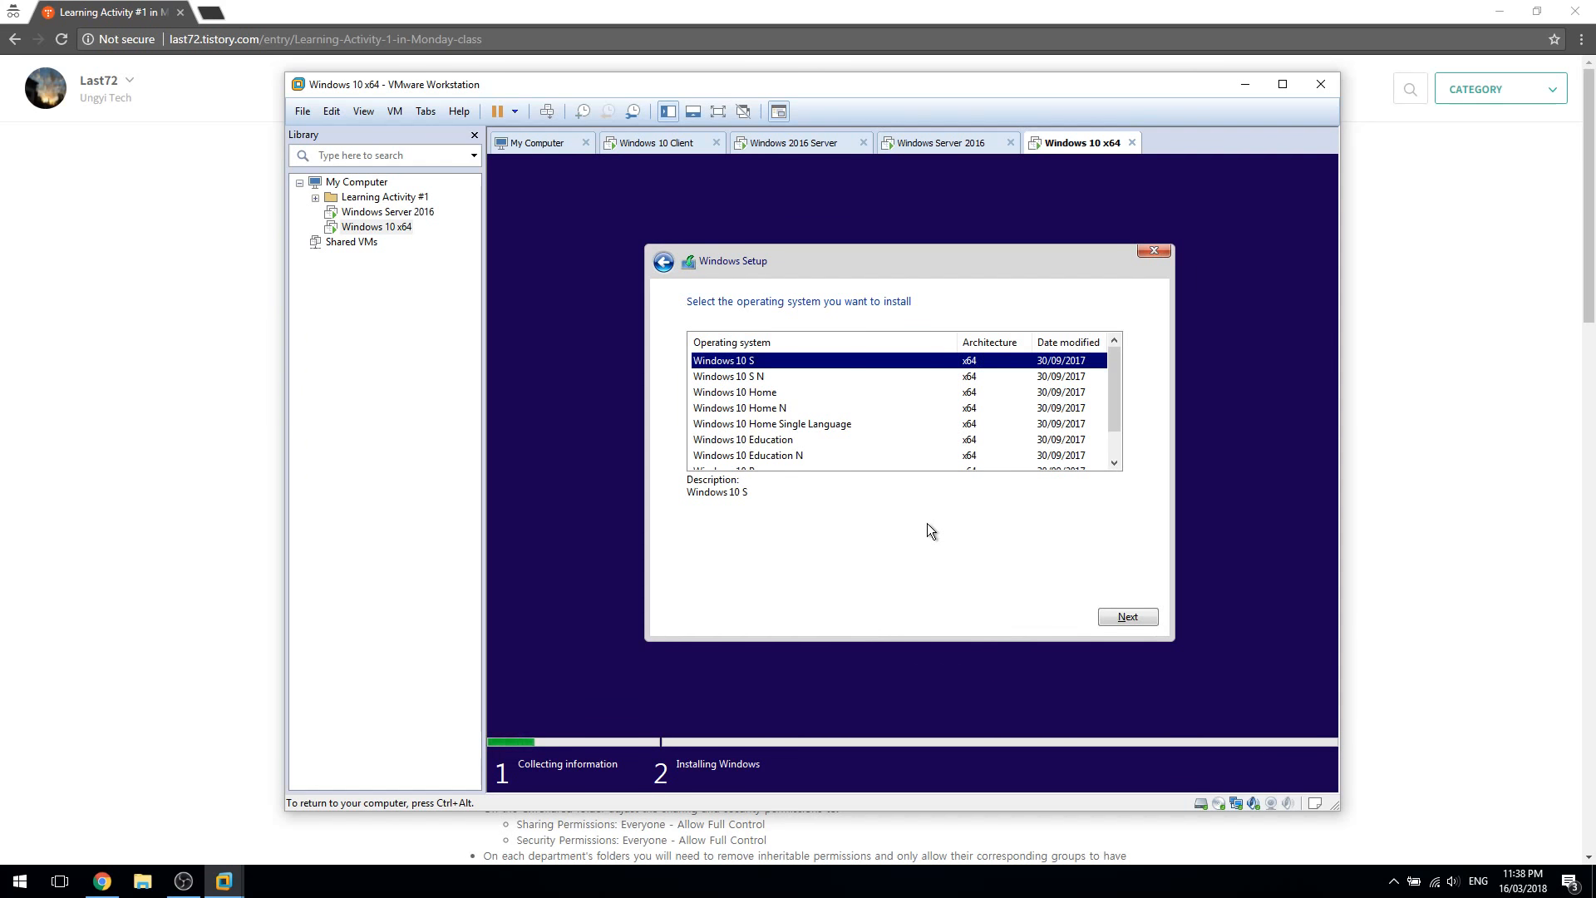
Choose Windows 10 Pro as the edition to install
scroll(798, 416, down, 1)
click(814, 442)
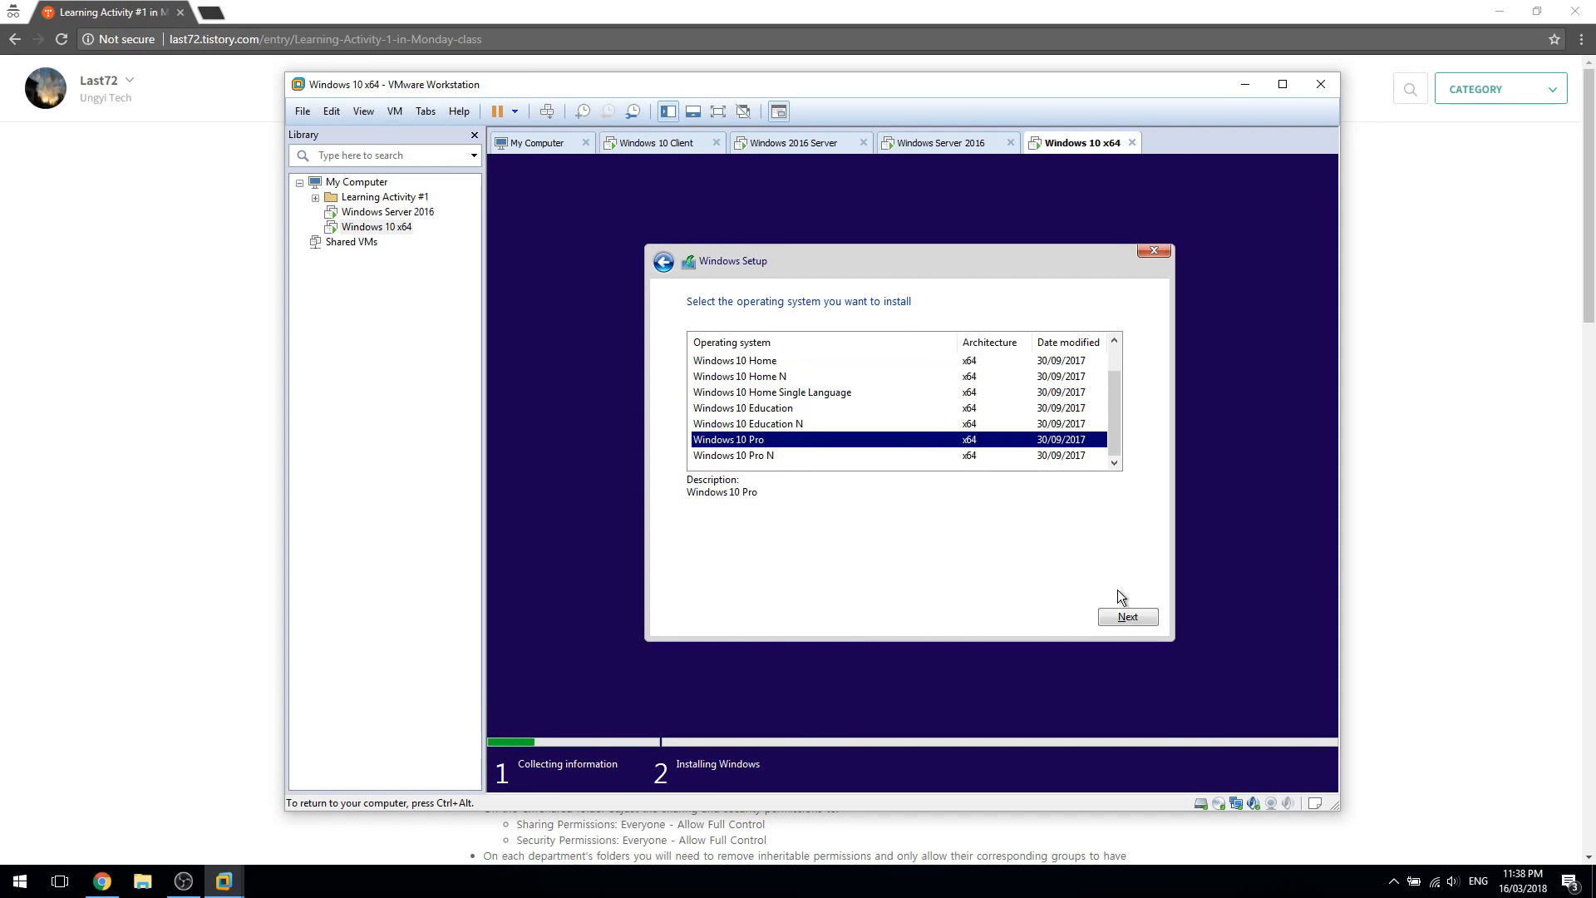
scroll(928, 425, up, 1)
scroll(928, 425, down, 1)
scroll(928, 428, up, 1)
scroll(929, 428, down, 1)
click(1147, 627)
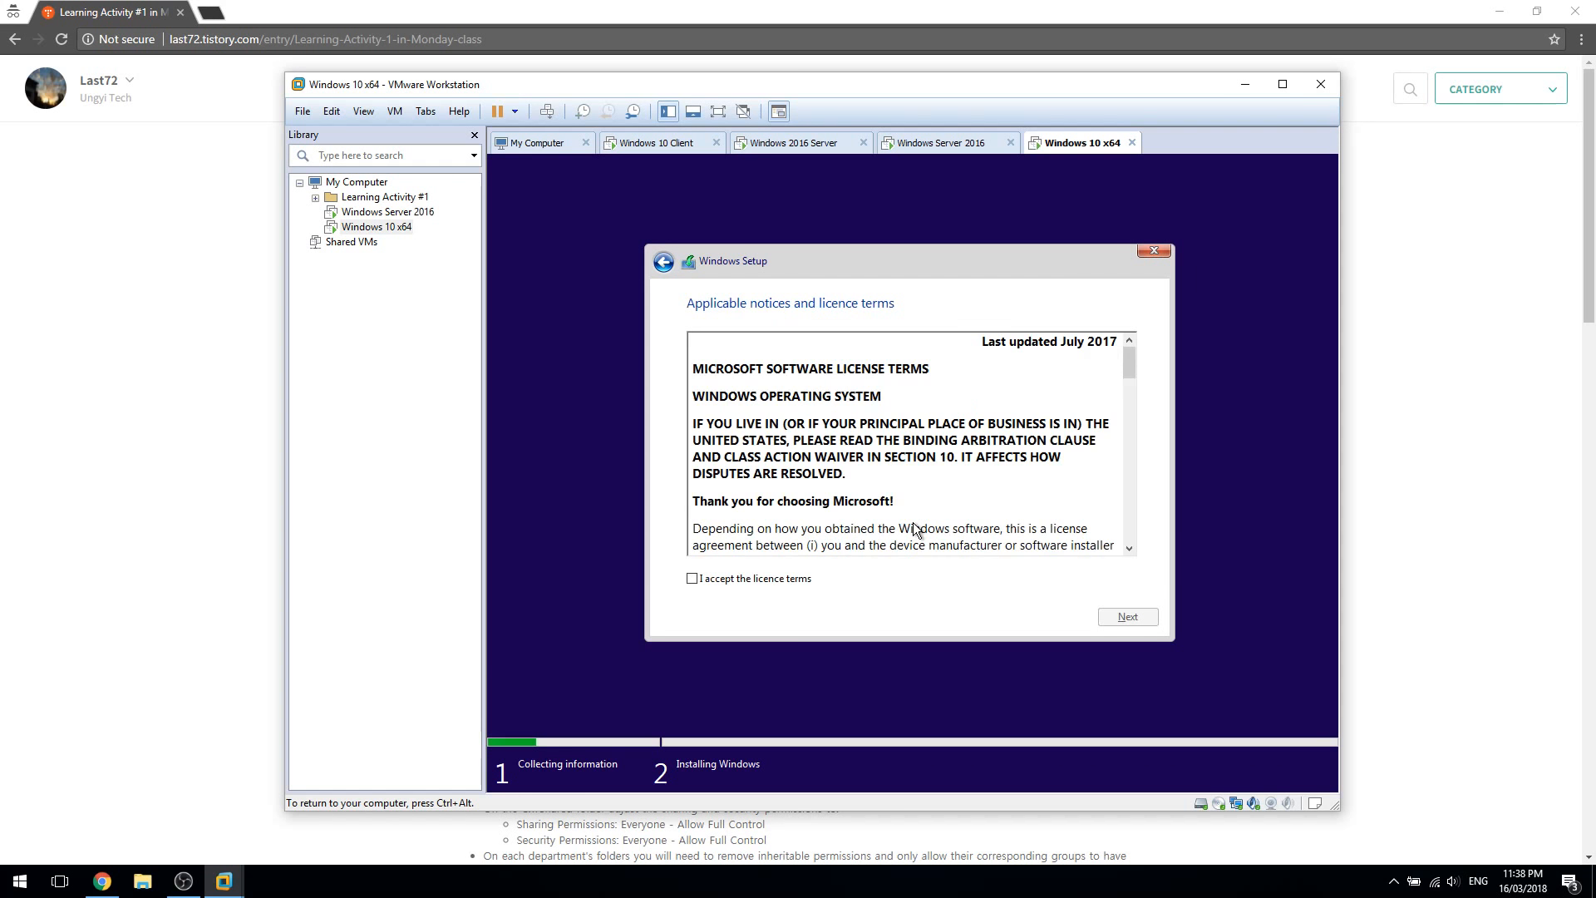
Accept the licence, choose Custom: Install Windows only, and target Drive 0's 60 GB unallocated space
click(691, 577)
click(1126, 618)
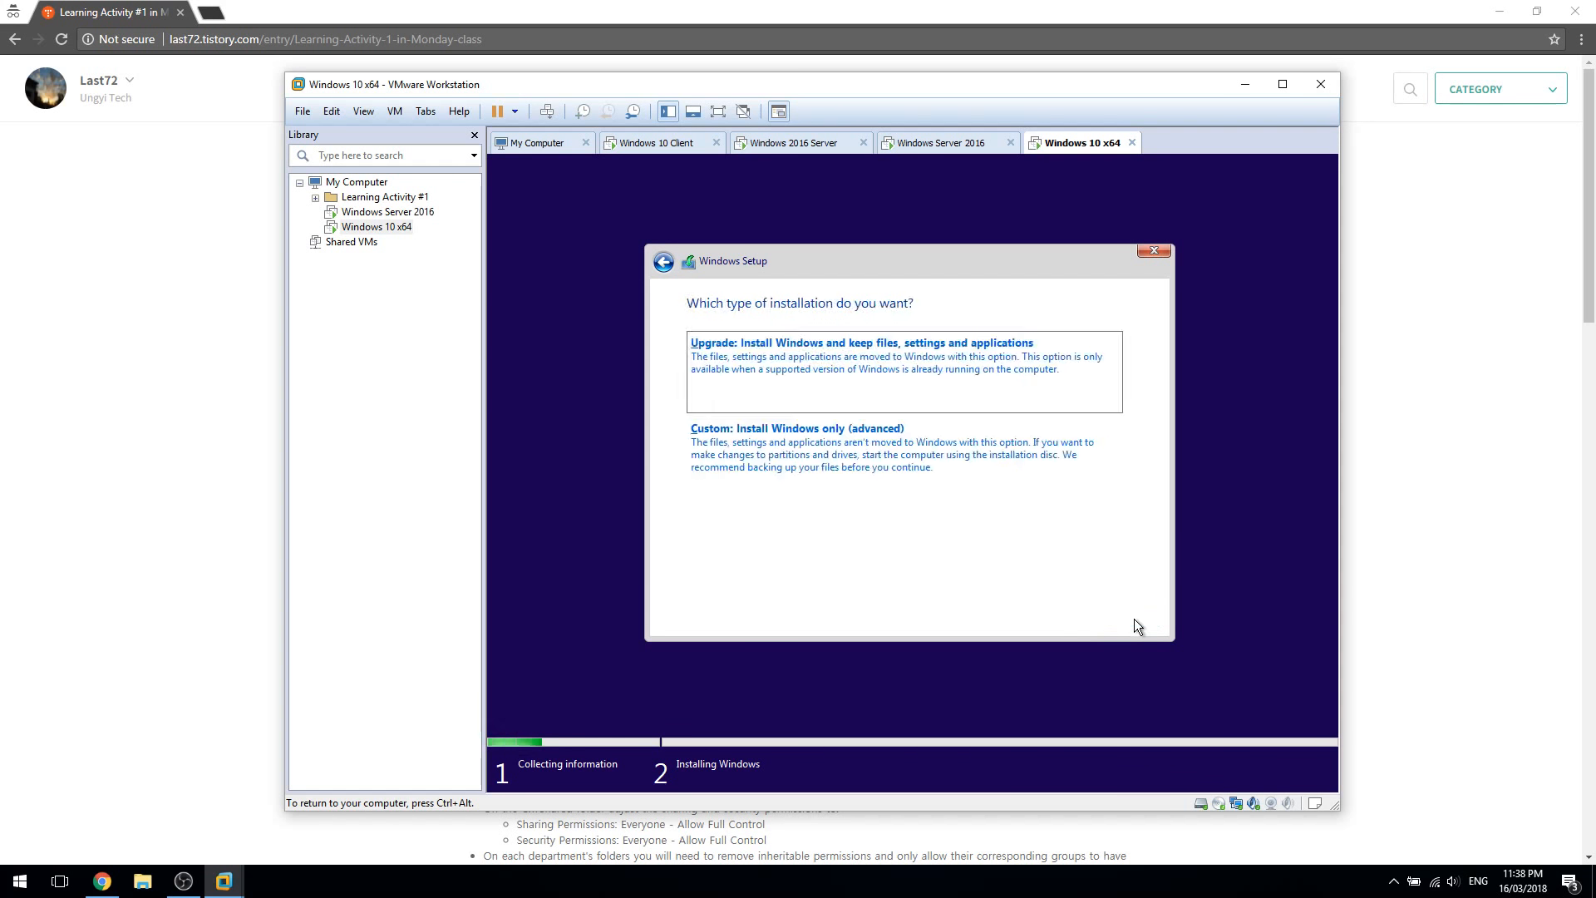
click(842, 495)
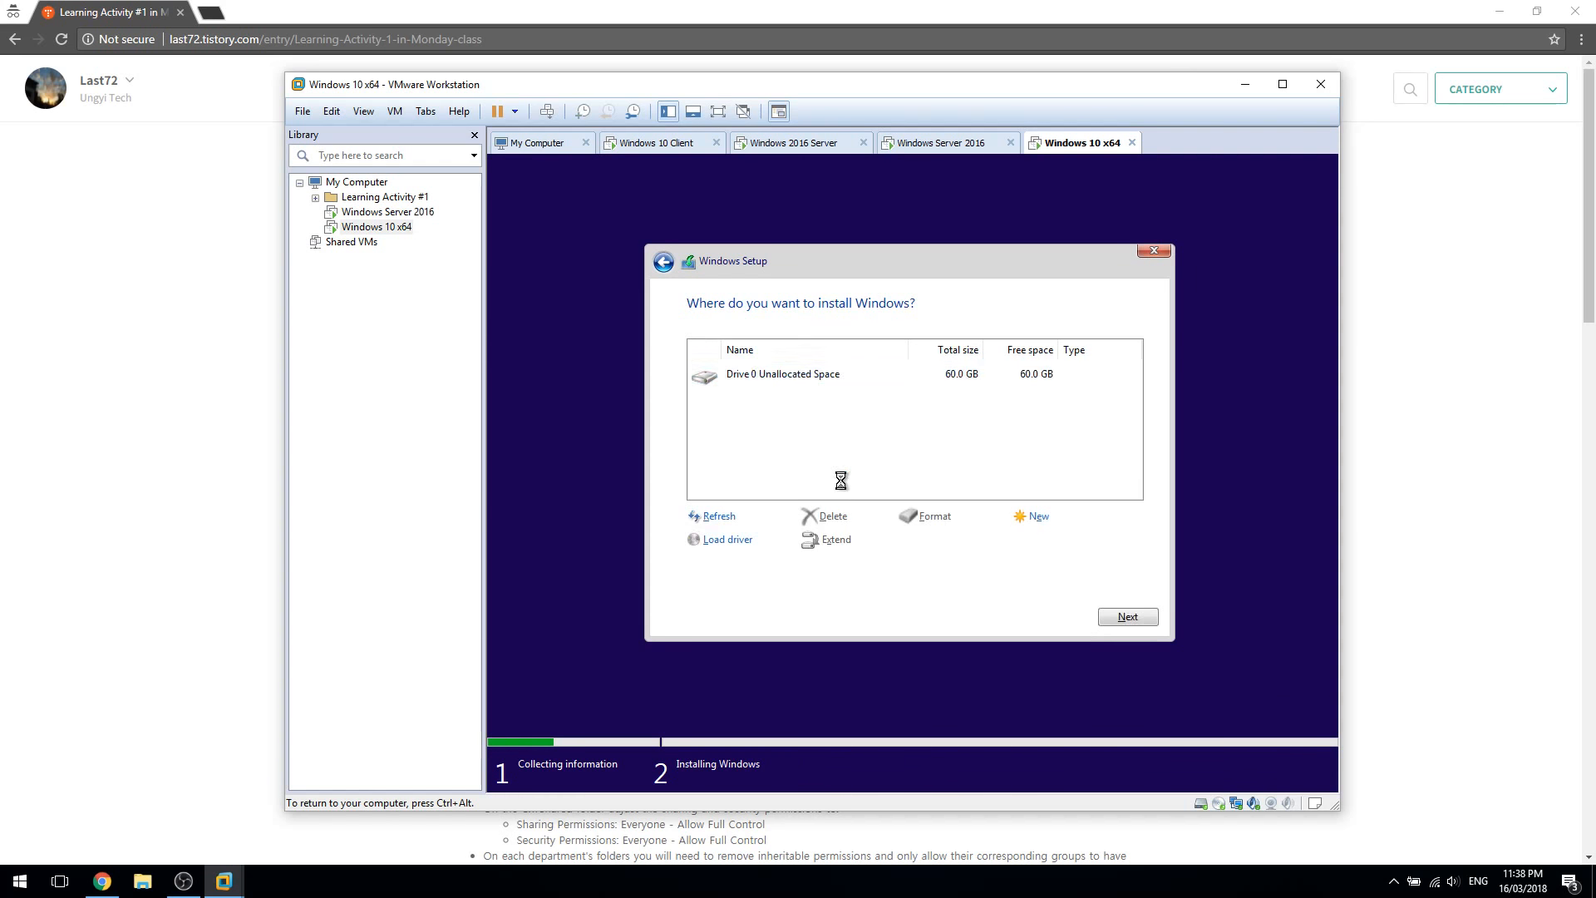
click(1122, 616)
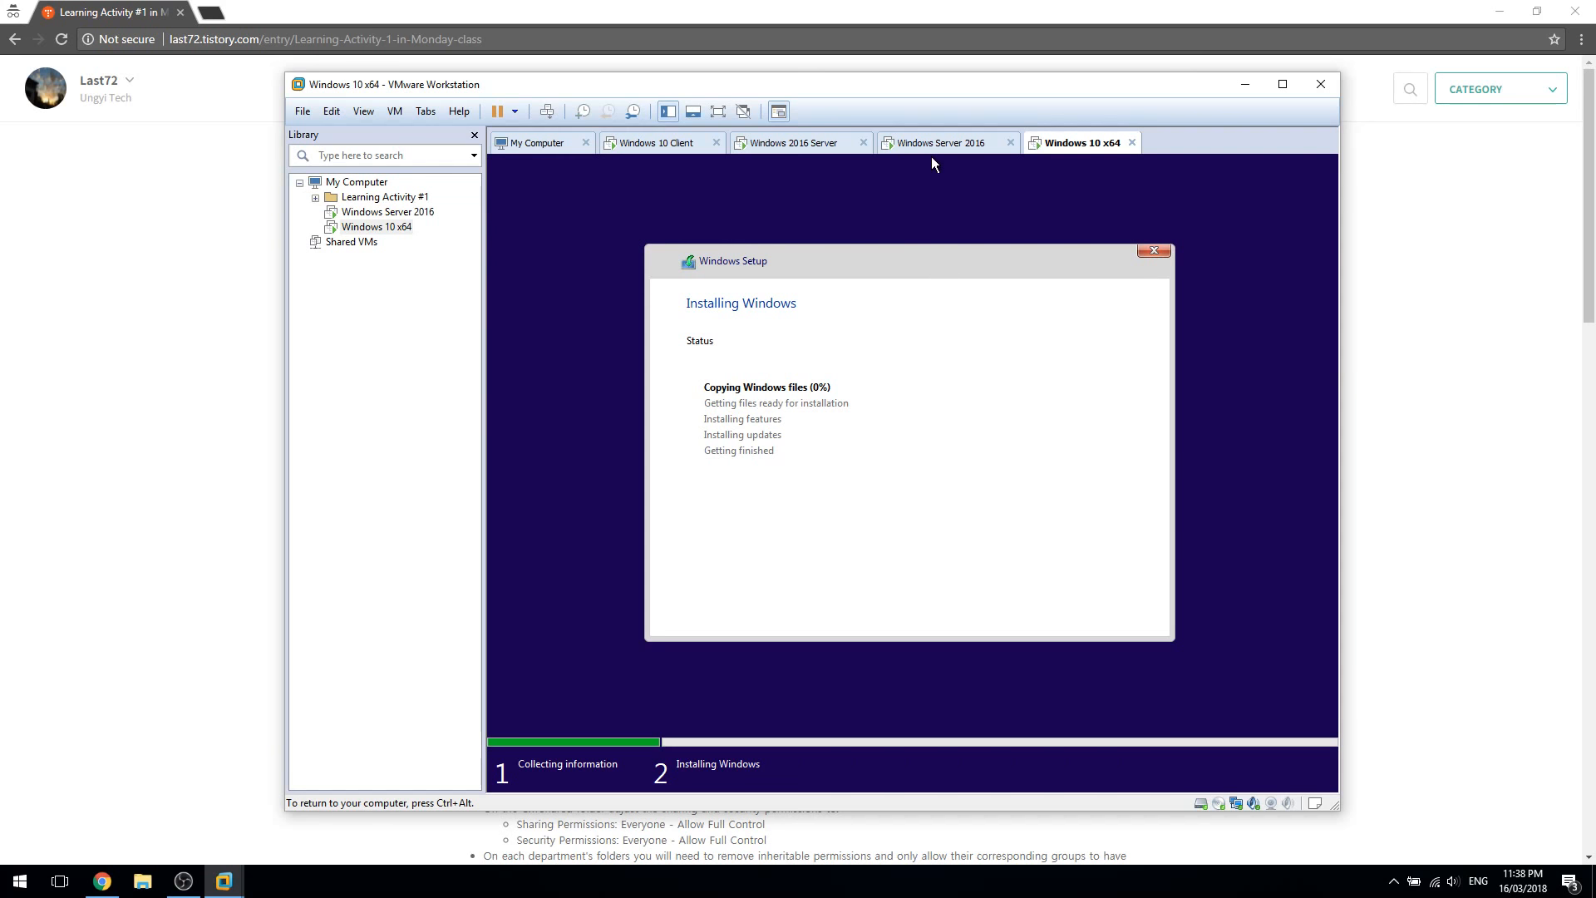
key(ctrl+alt)
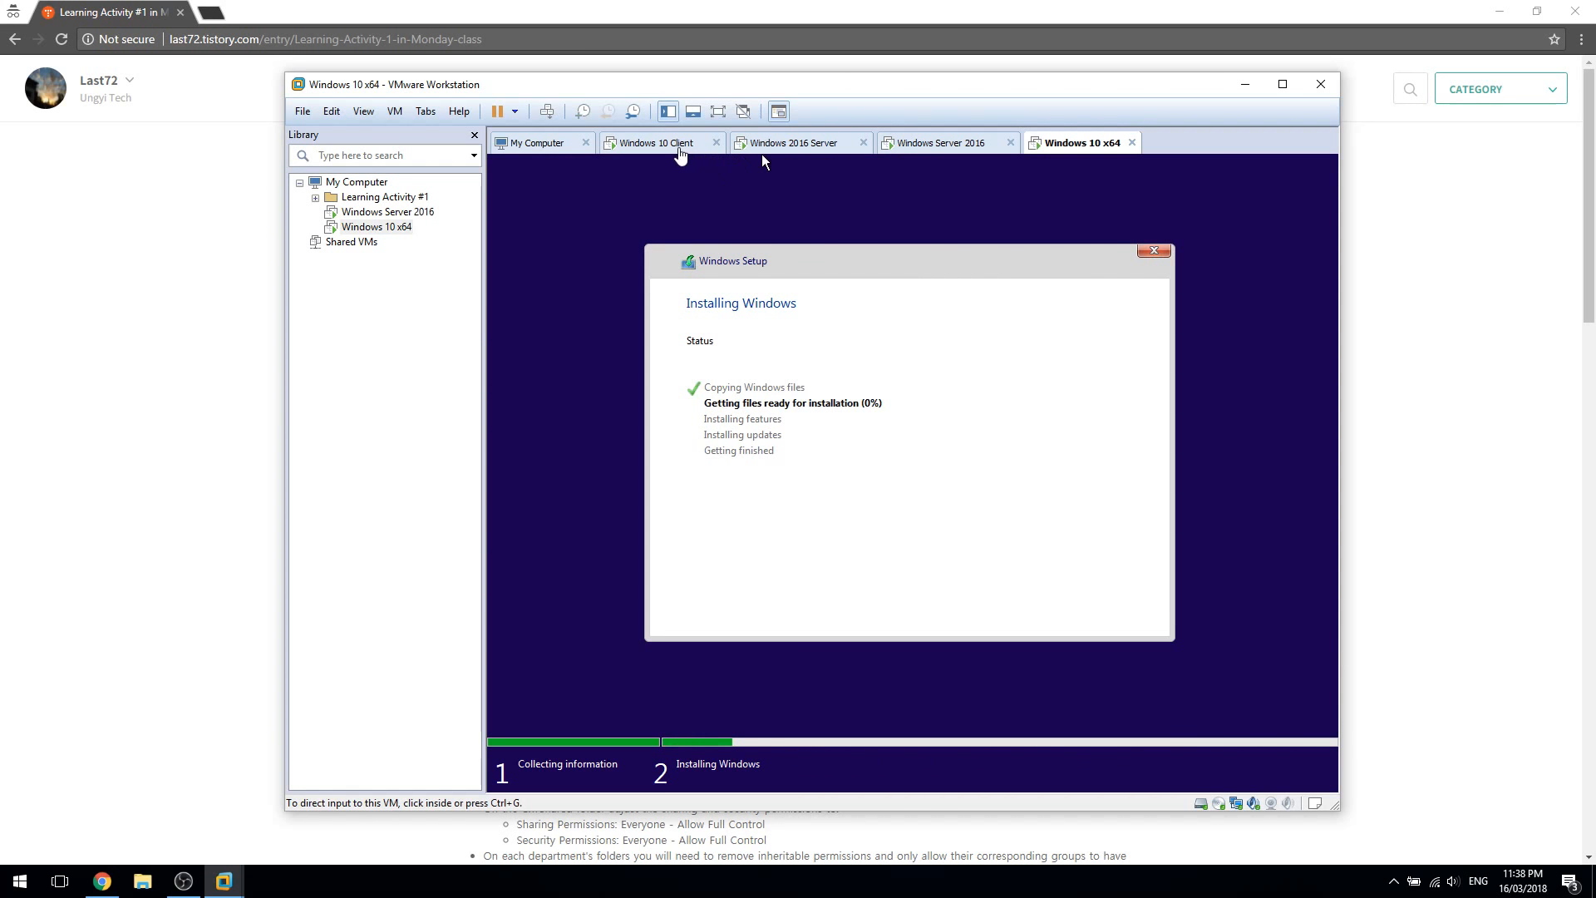
click(765, 160)
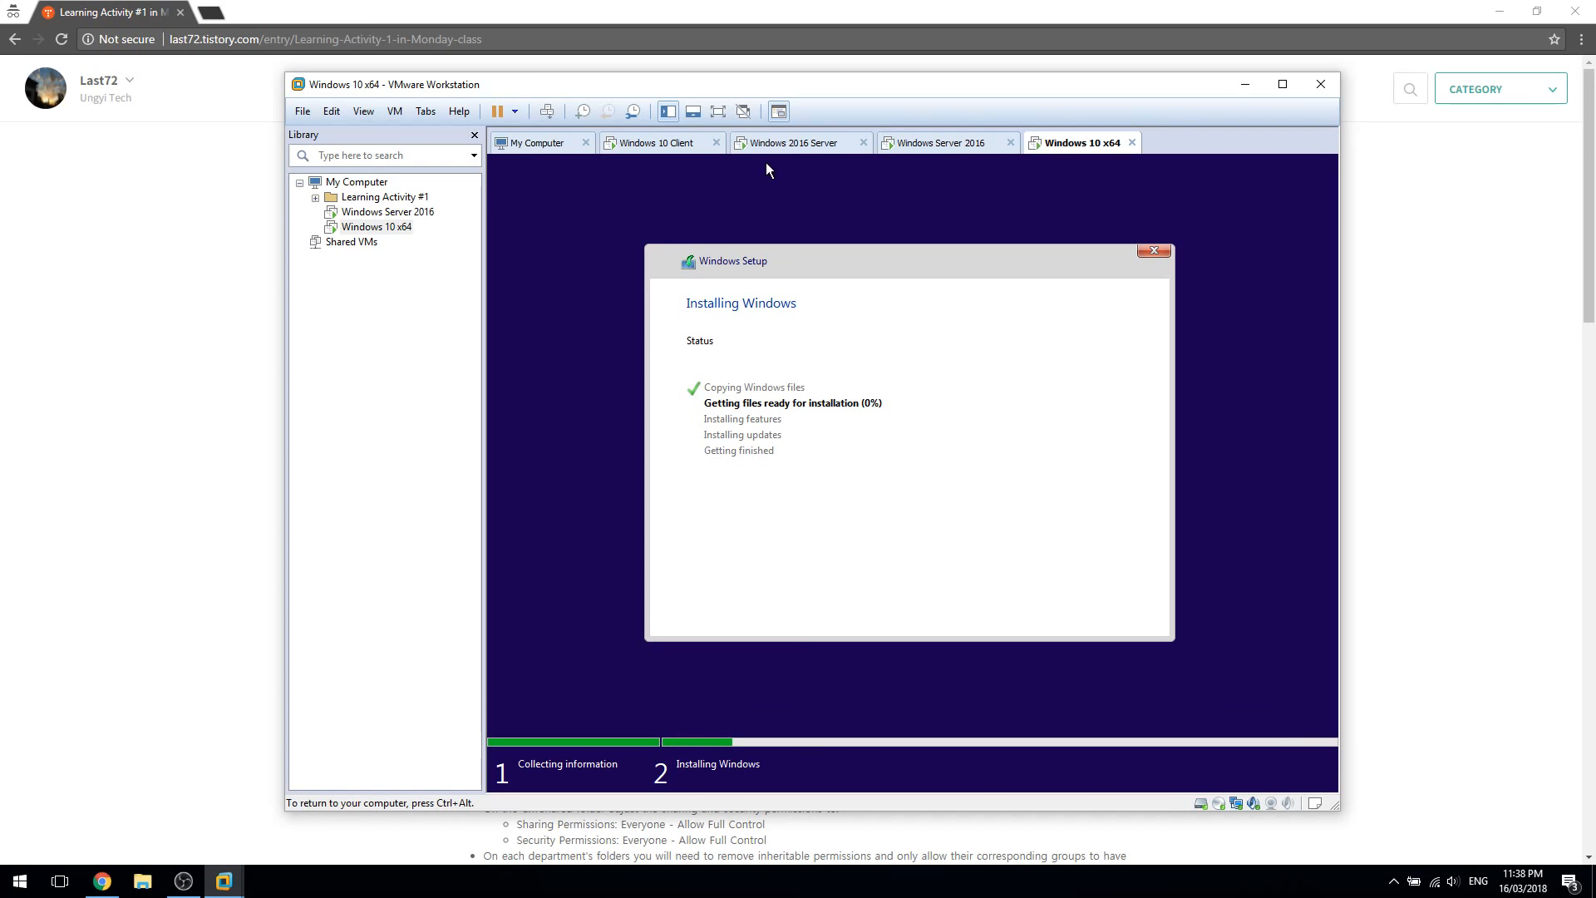
Shut down the Windows 10 x64 and Windows Server 2016 guests
key(ctrl+alt)
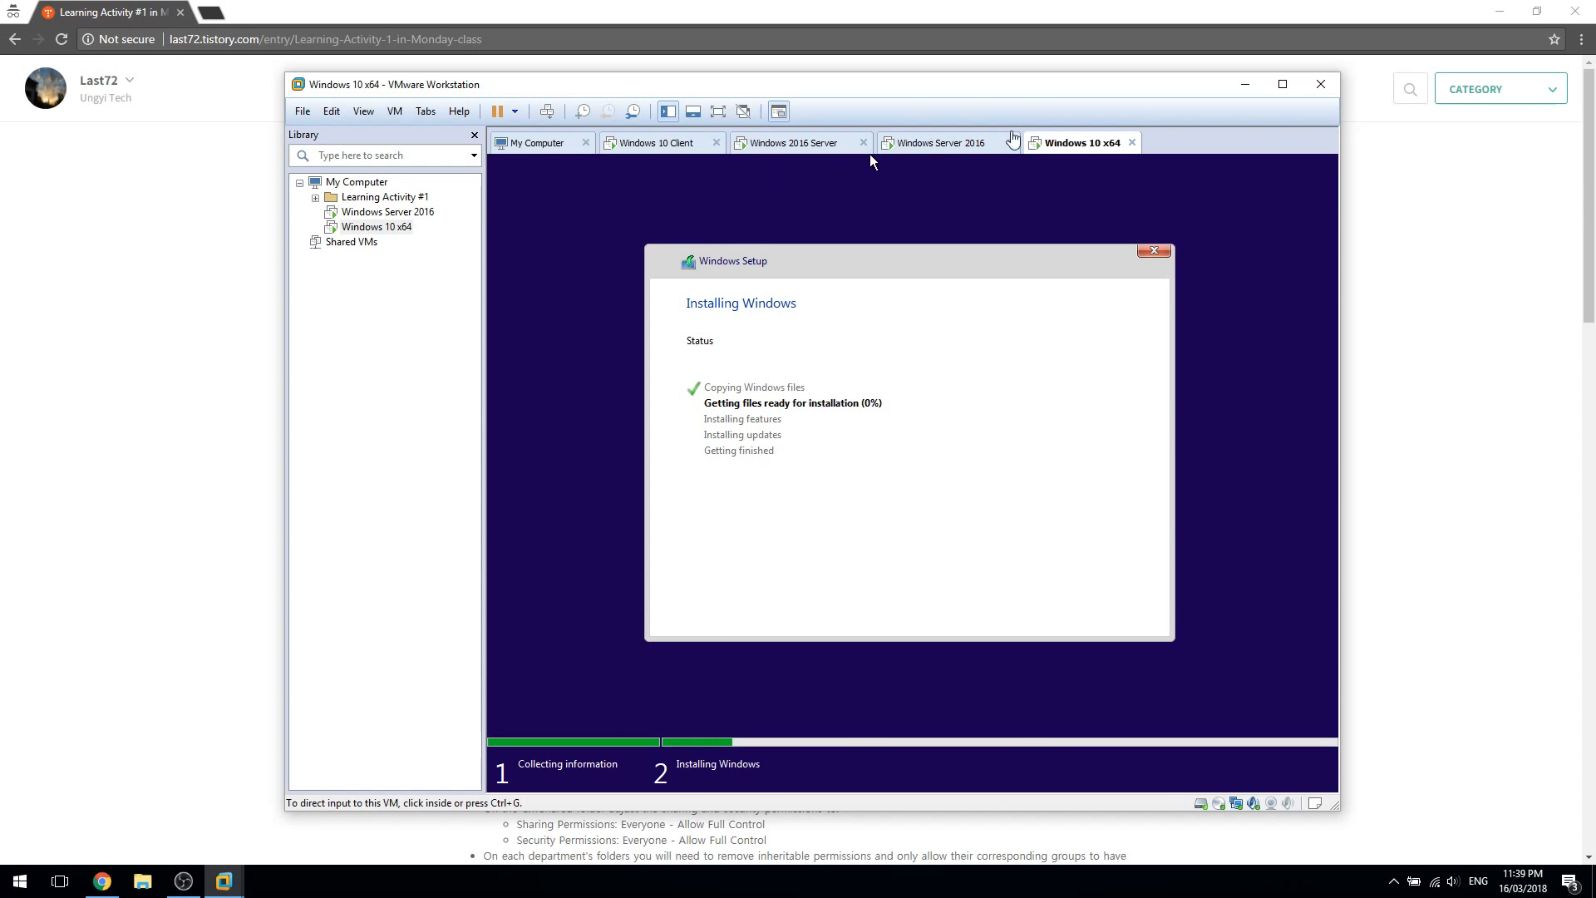
right_click(1039, 139)
mouse_move(1089, 167)
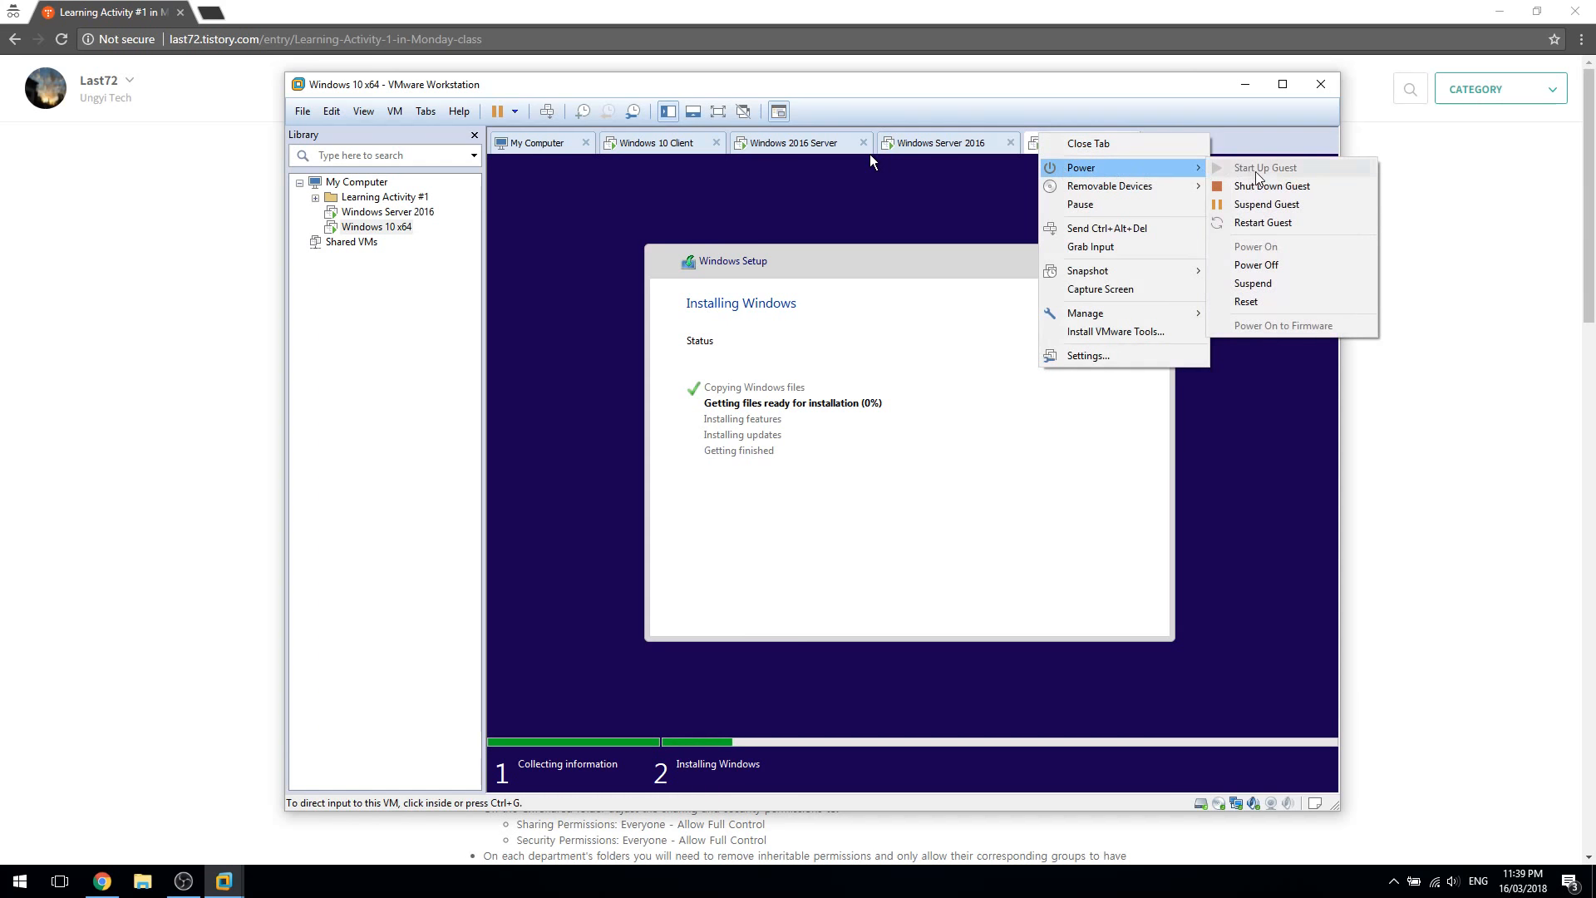
click(1268, 185)
right_click(963, 142)
mouse_move(1022, 171)
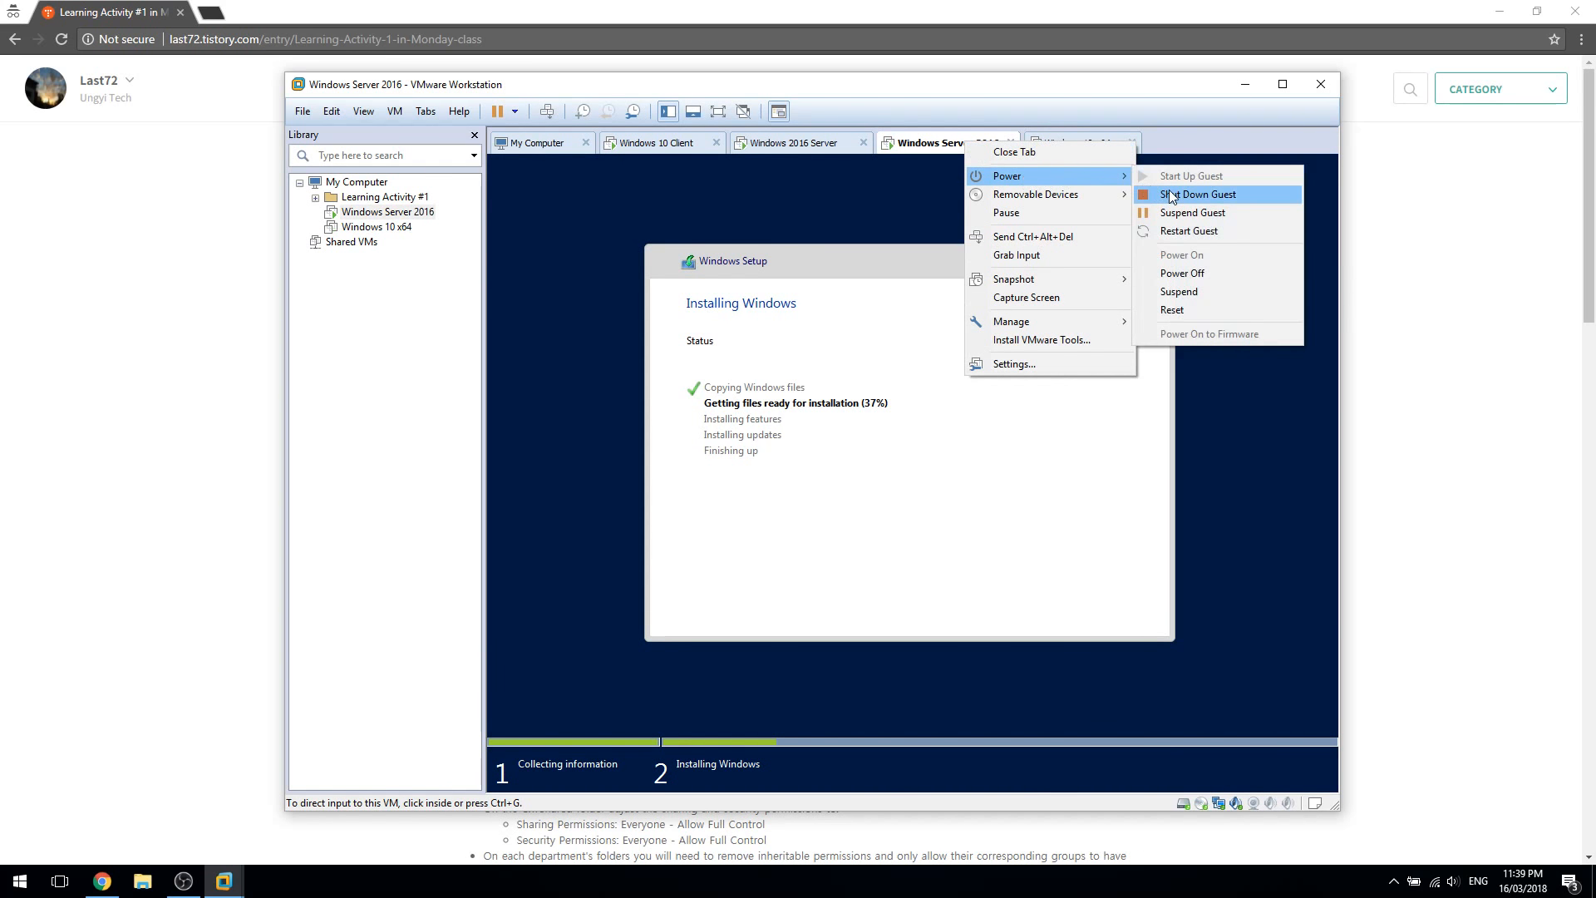
click(1214, 186)
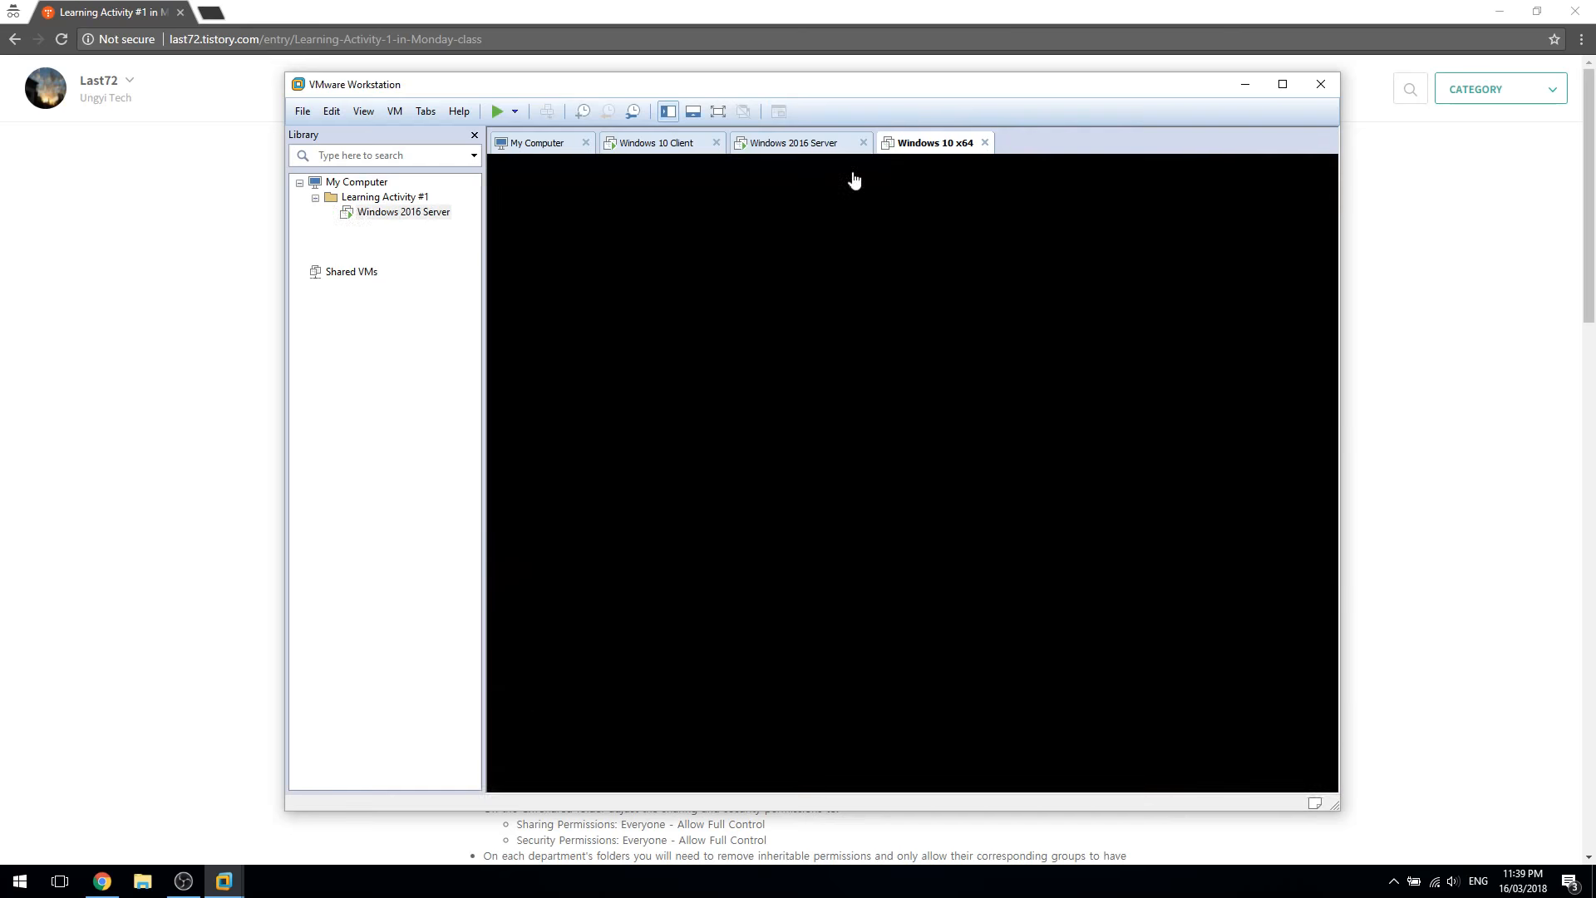
Move the Windows 10 Client tab after the Windows 2016 Server tab
right_click(359, 246)
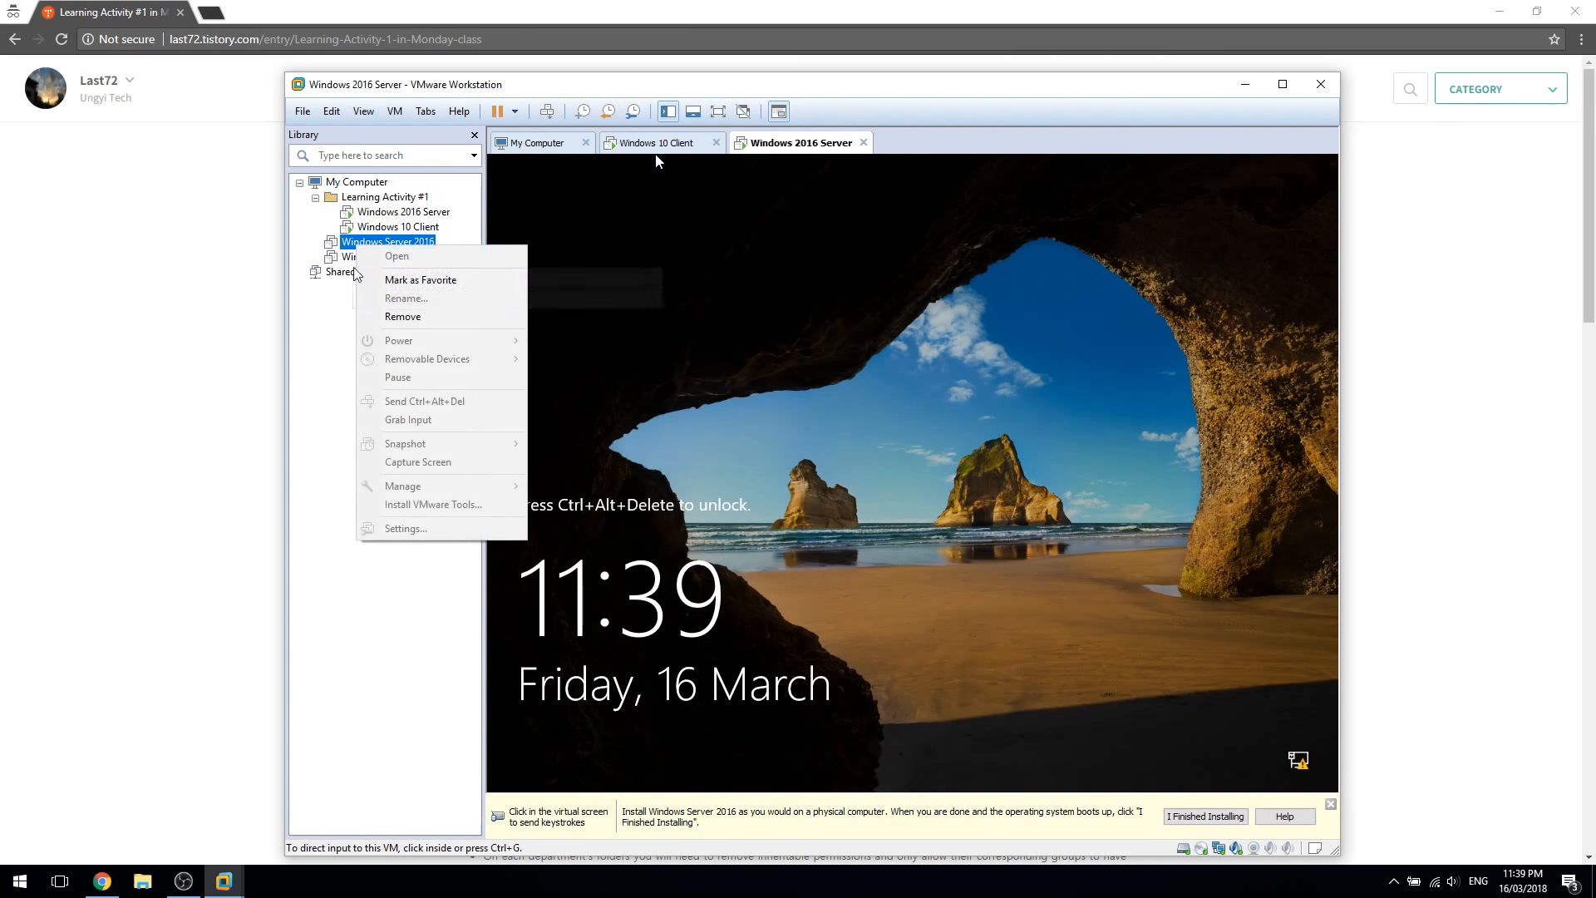
click(336, 332)
drag(648, 148, 822, 140)
On the Windows 10 Client, confirm Australia region and US keyboard, skipping second layout and network
click(958, 602)
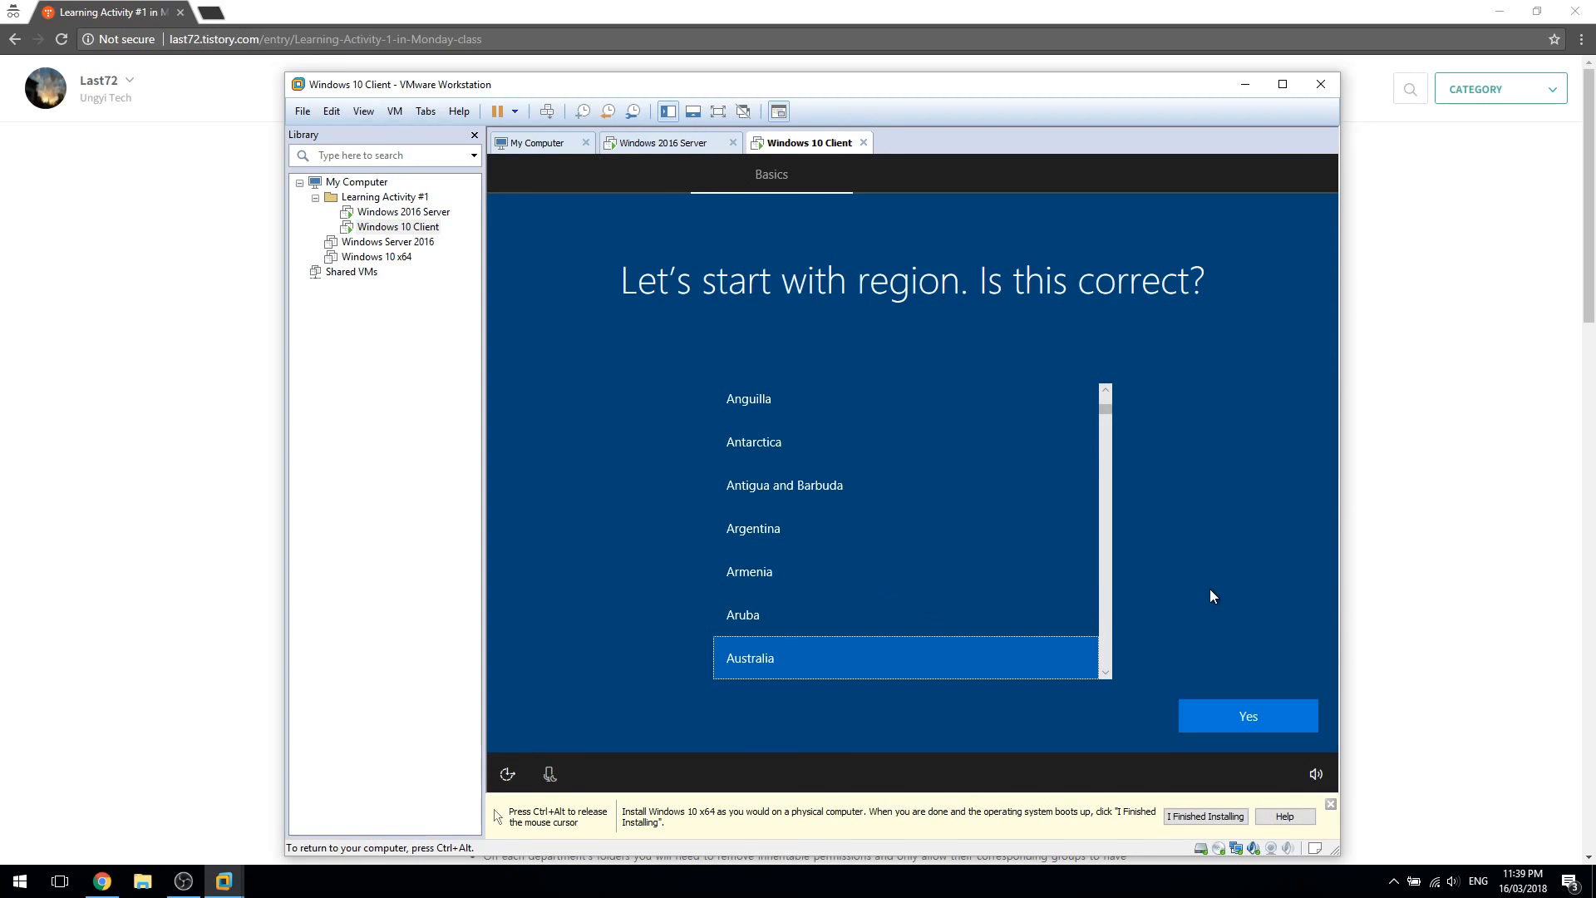
key(ctrl+alt)
click(650, 146)
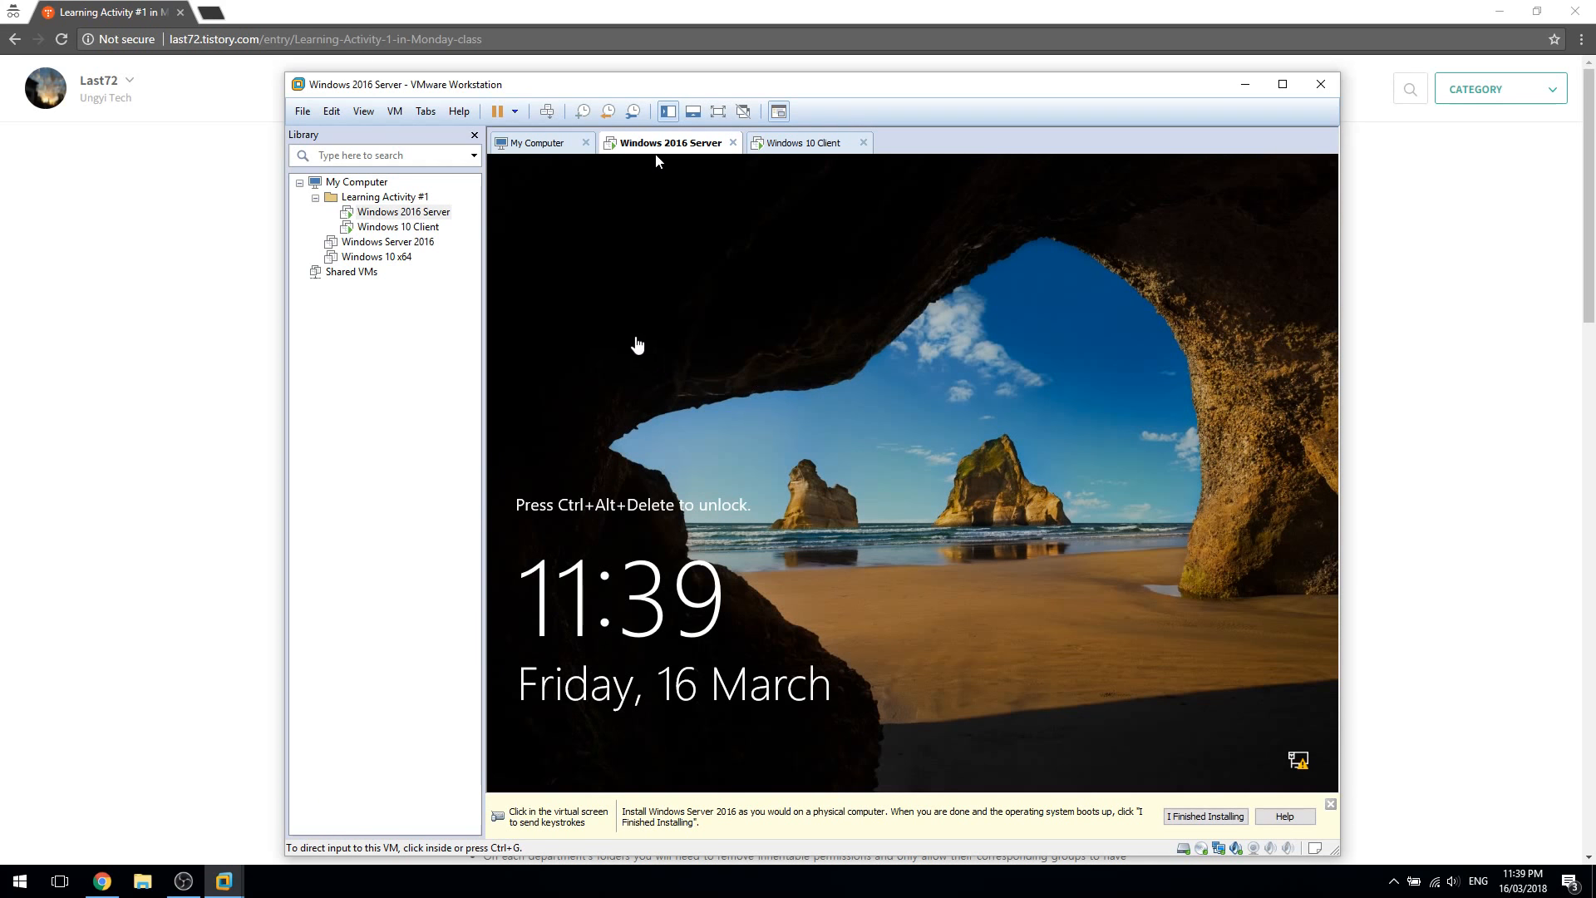
click(790, 143)
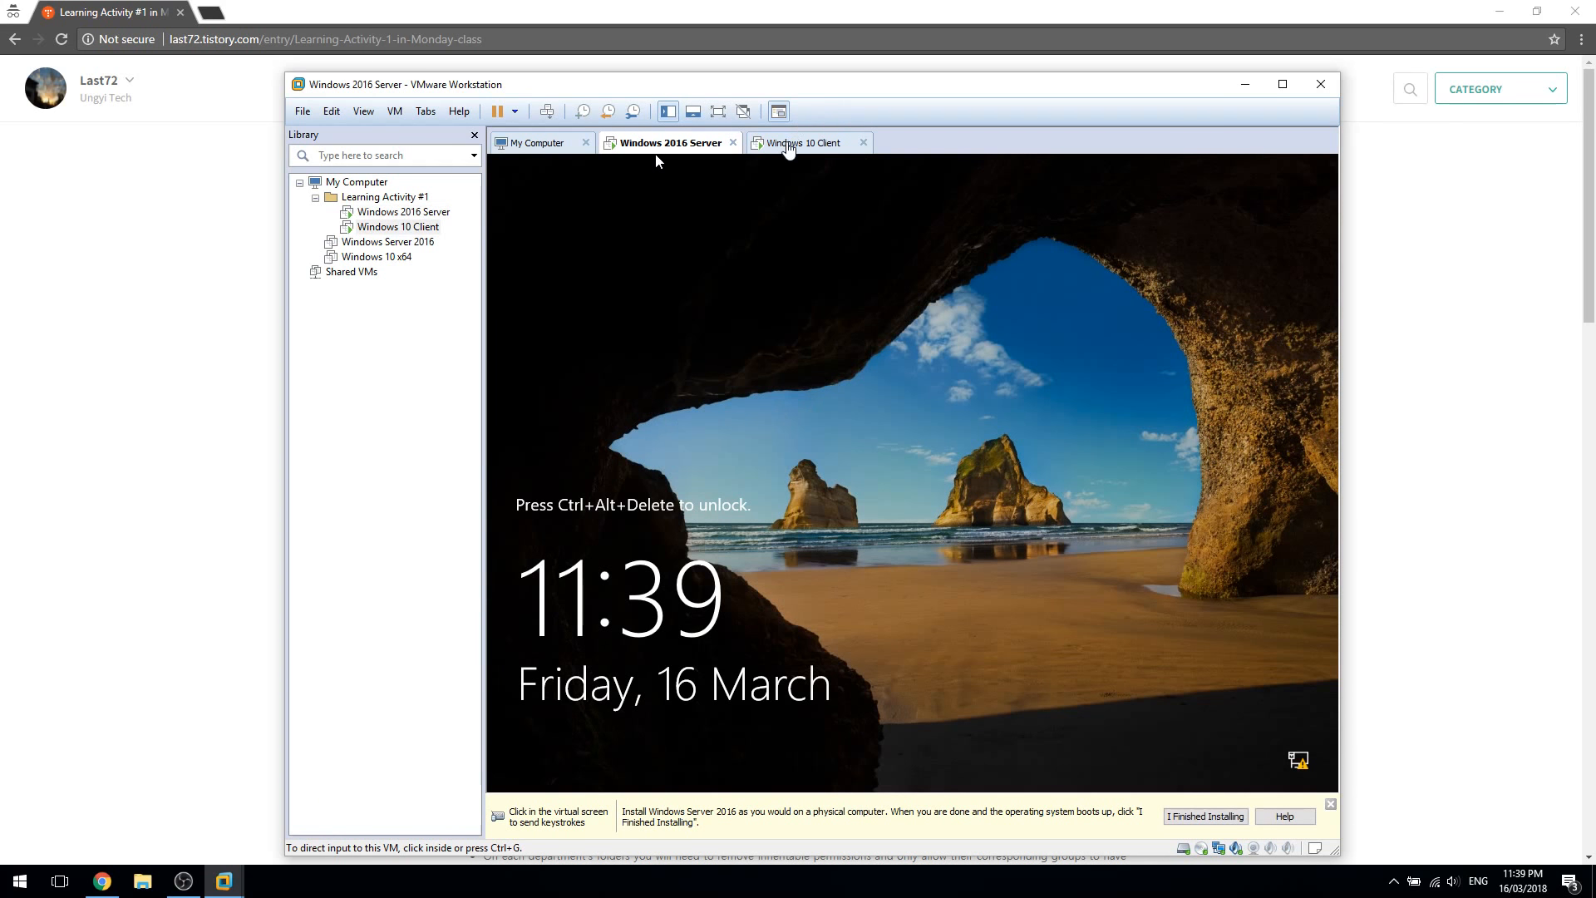
click(1224, 711)
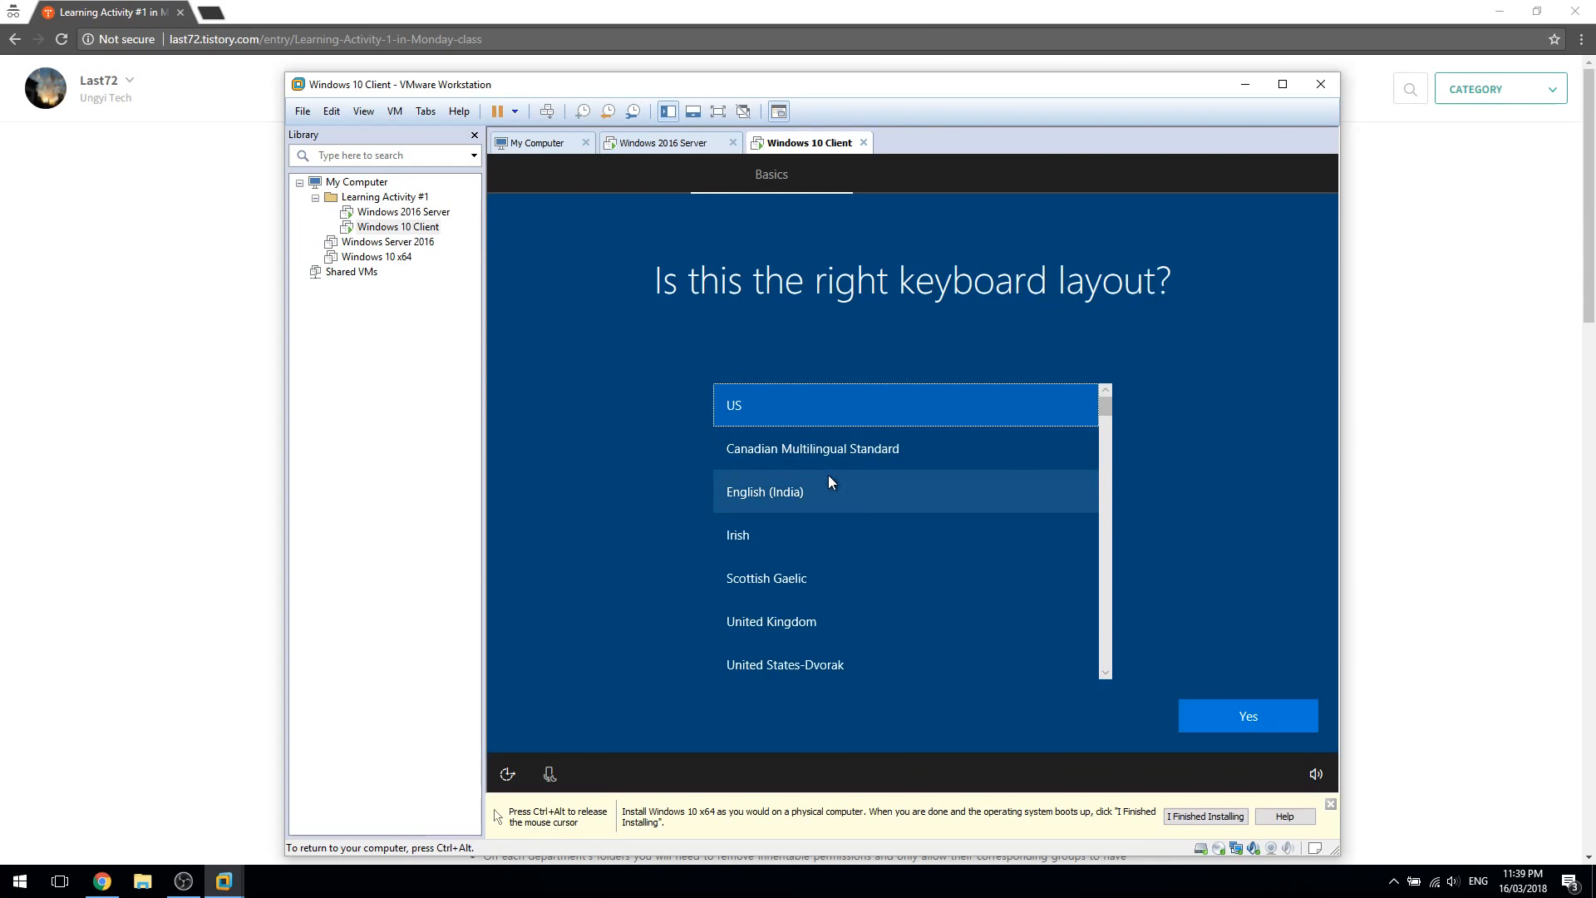
click(1265, 725)
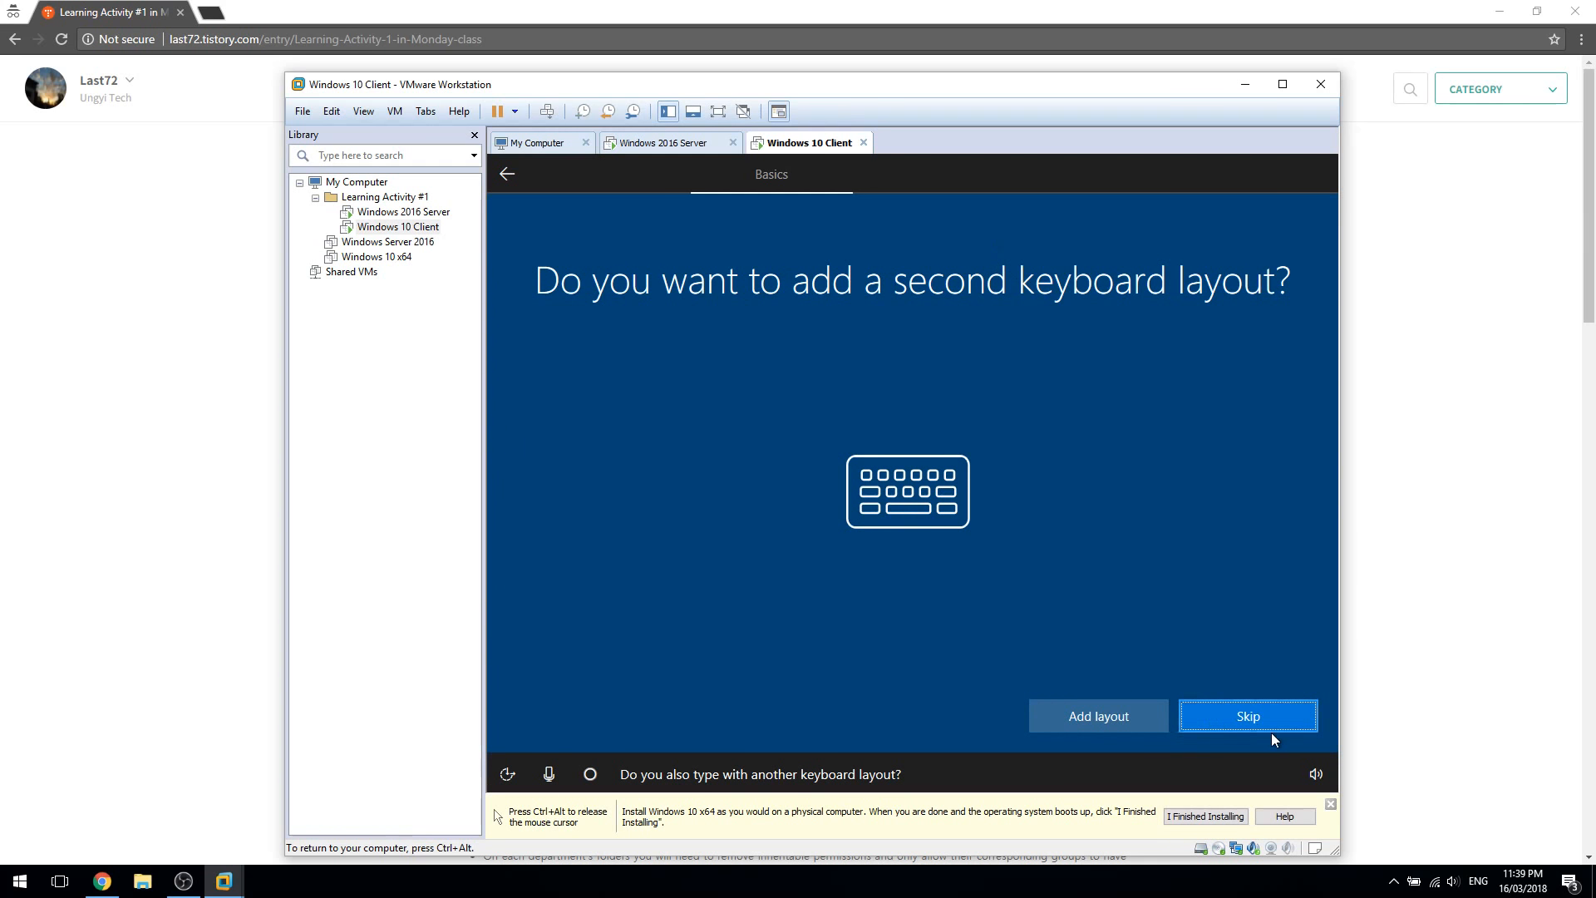
click(1264, 728)
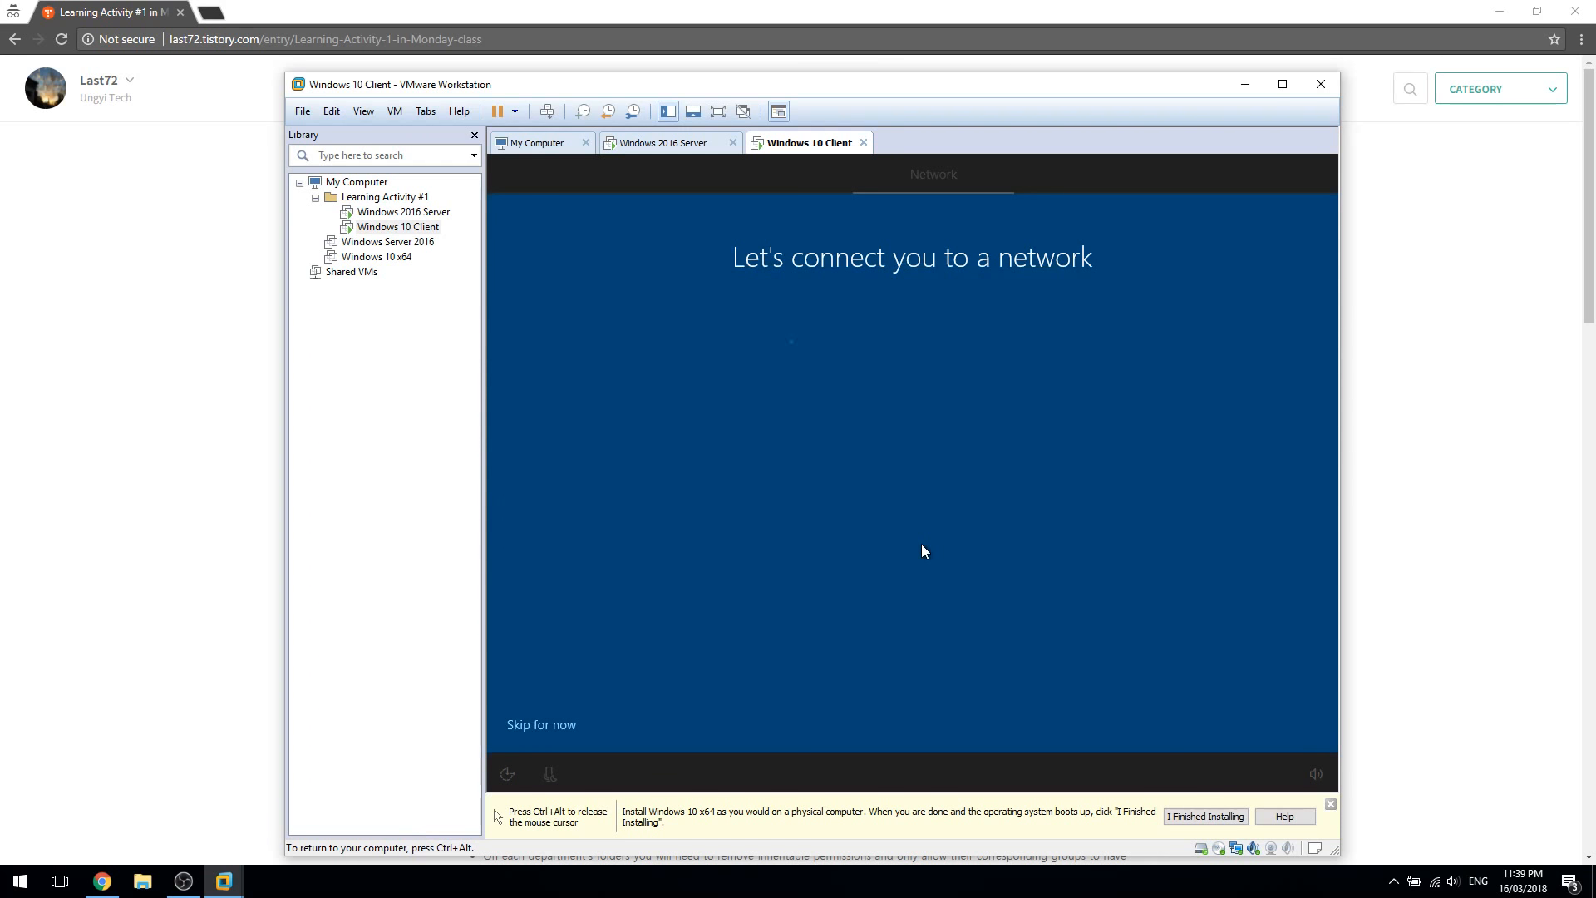
click(526, 730)
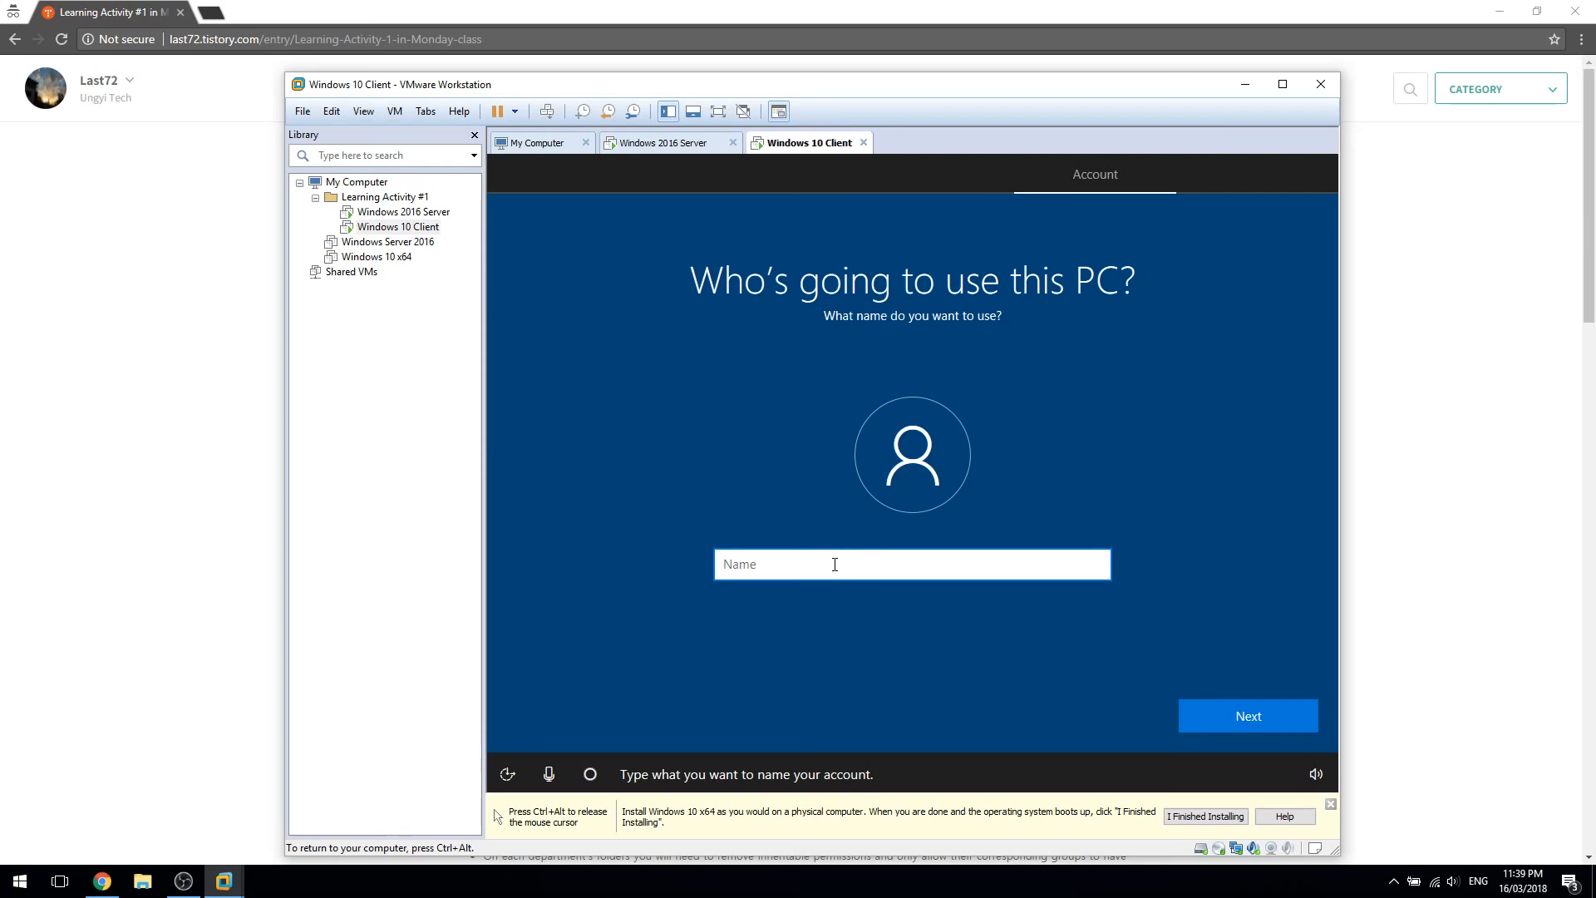
Create the offline account 'User', entering and confirming its password, then adding a password hint
text(User)
key(Return)
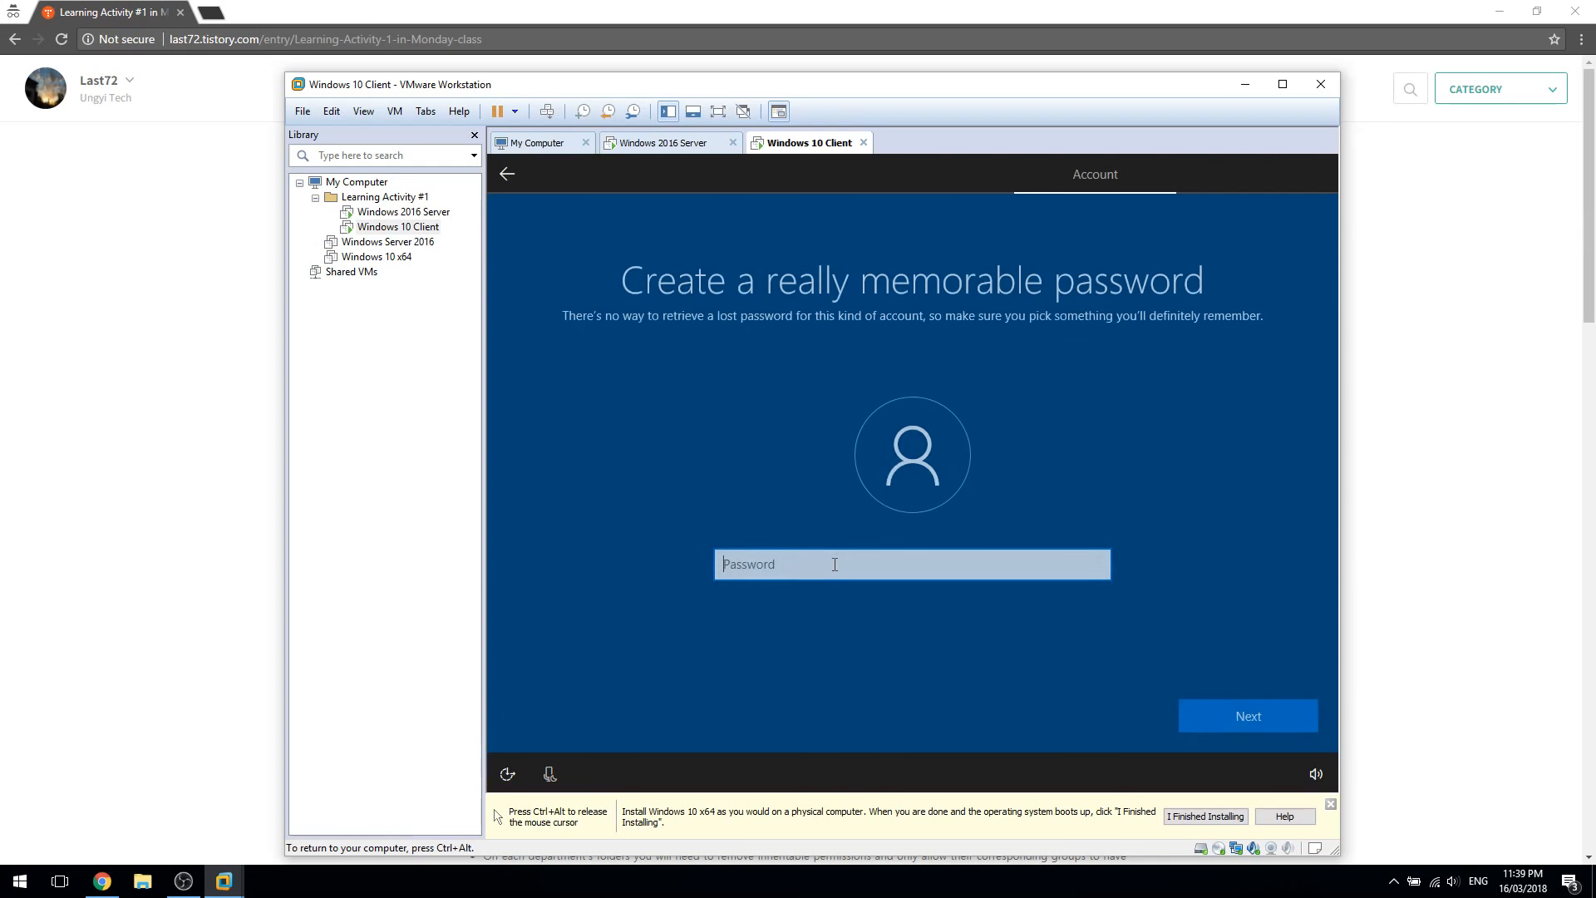
text(P)
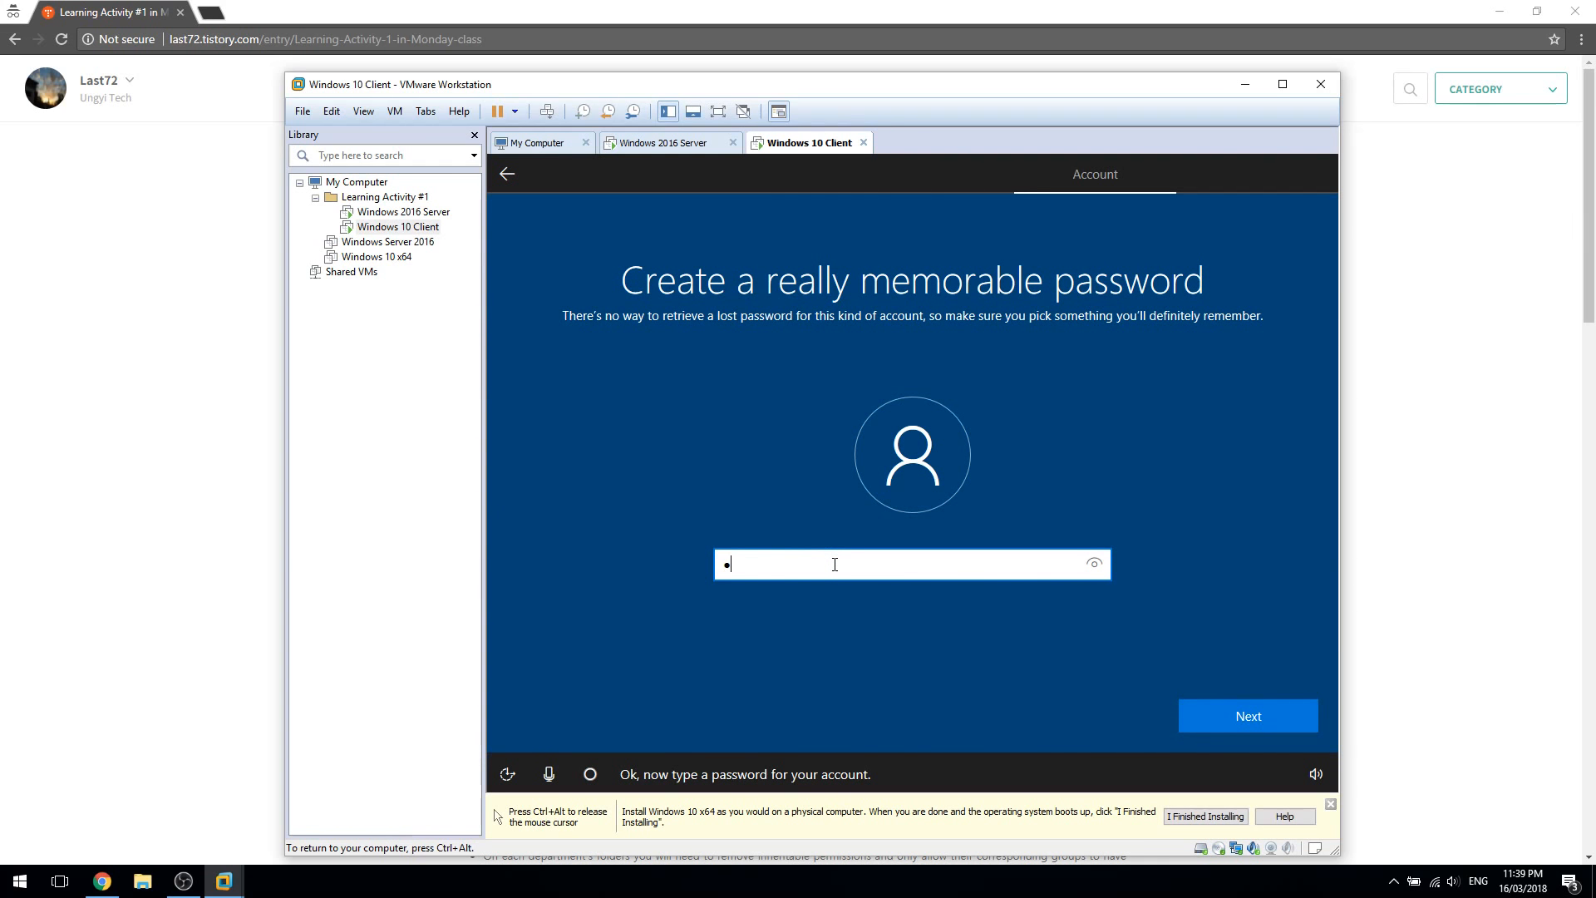
text(a$$w0rd)
key(Return)
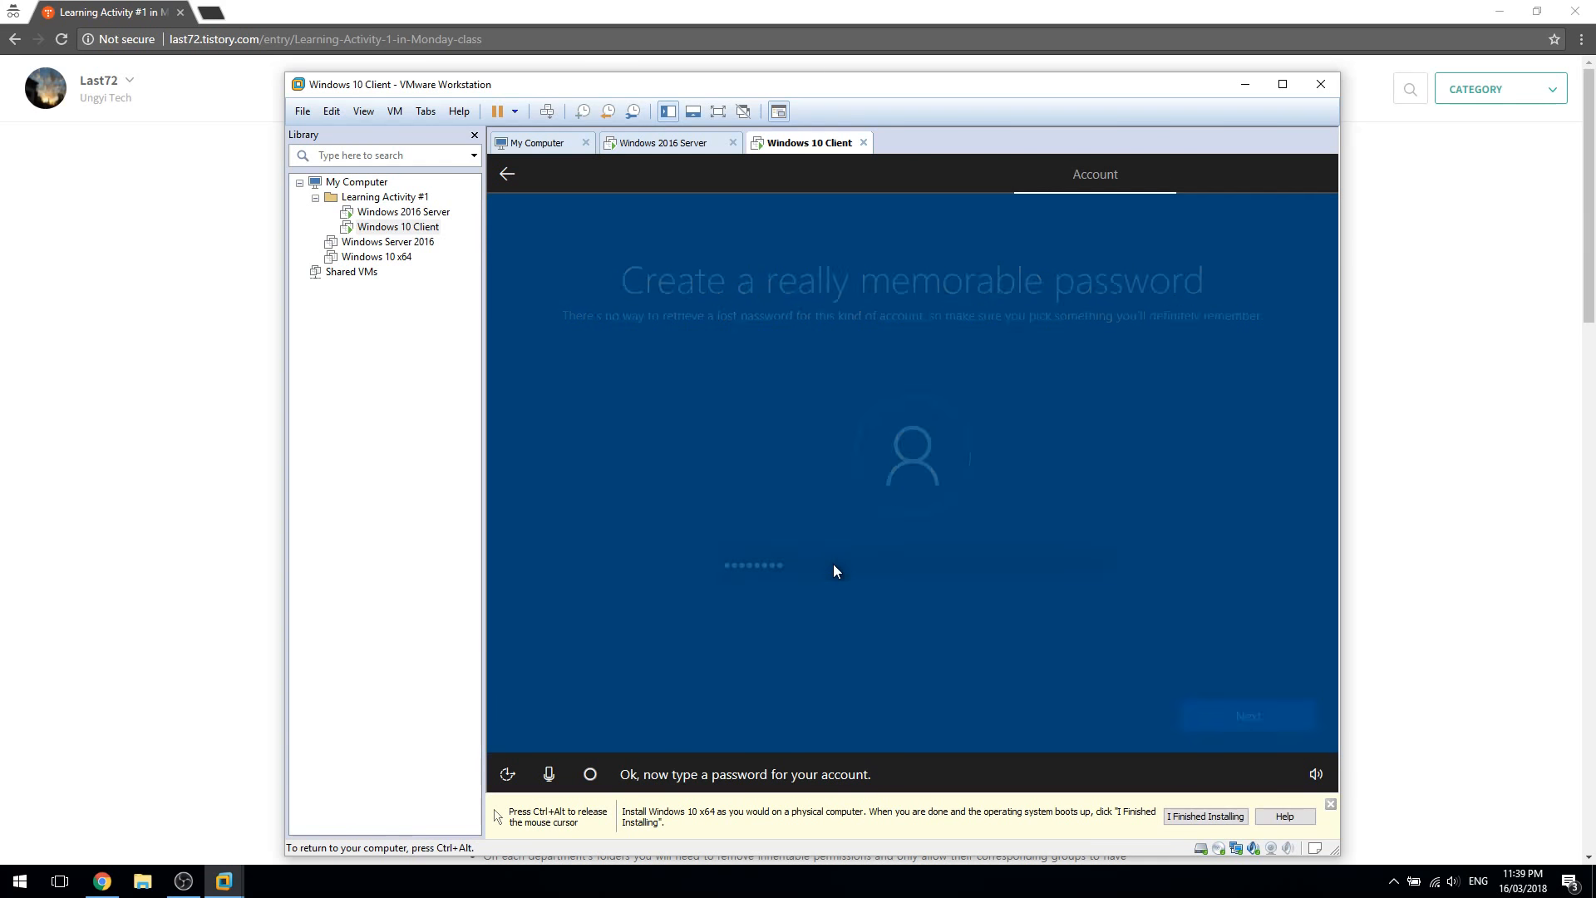
text(P)
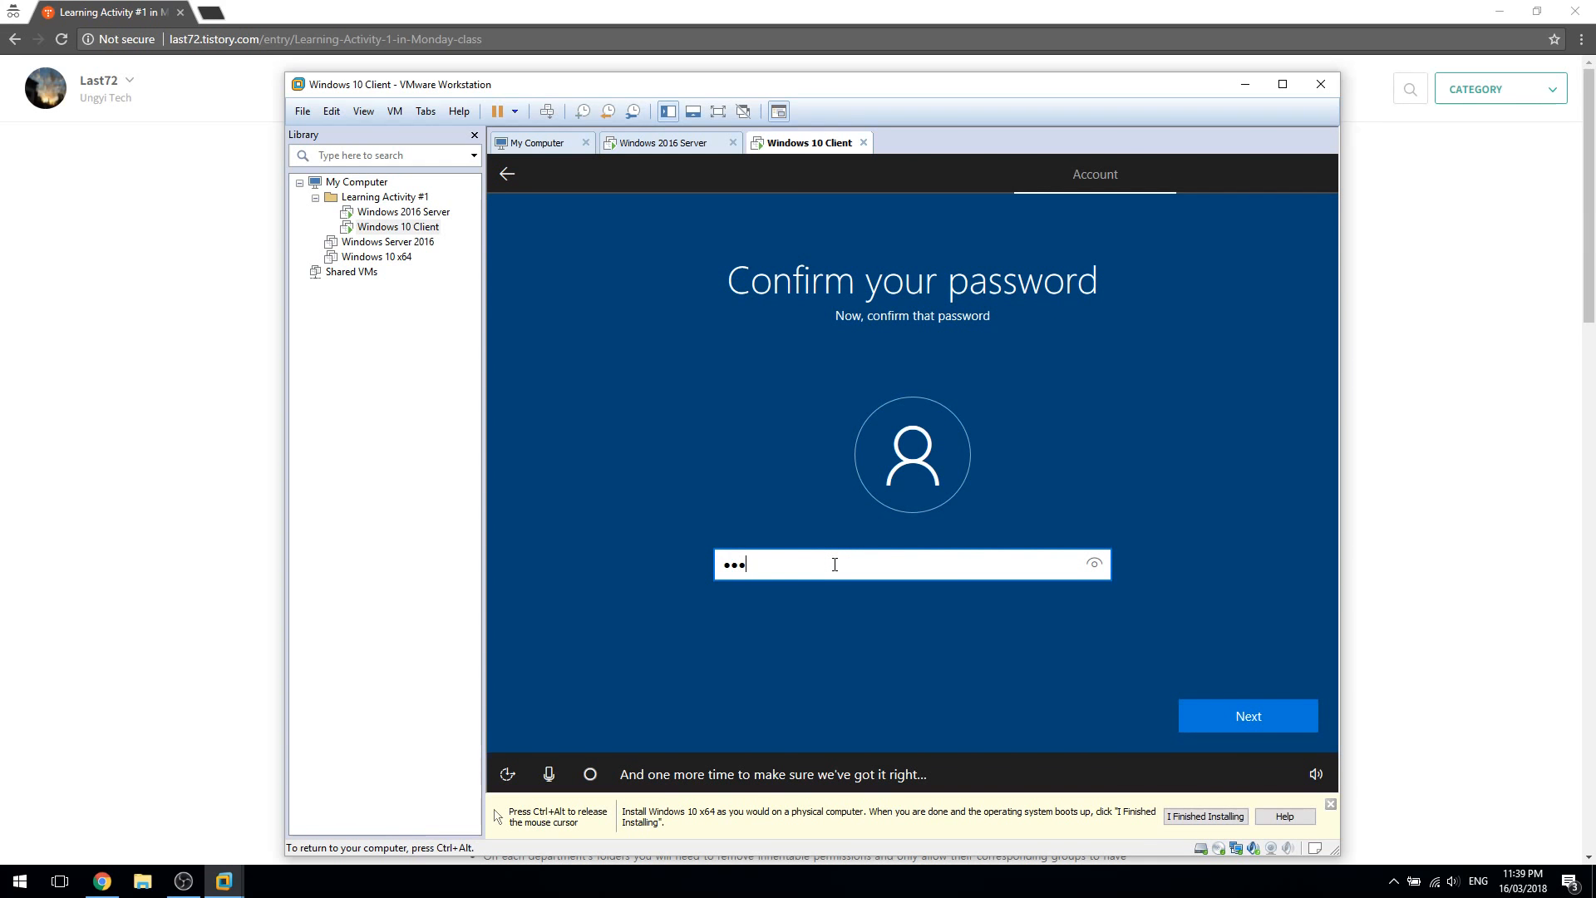
key(Return)
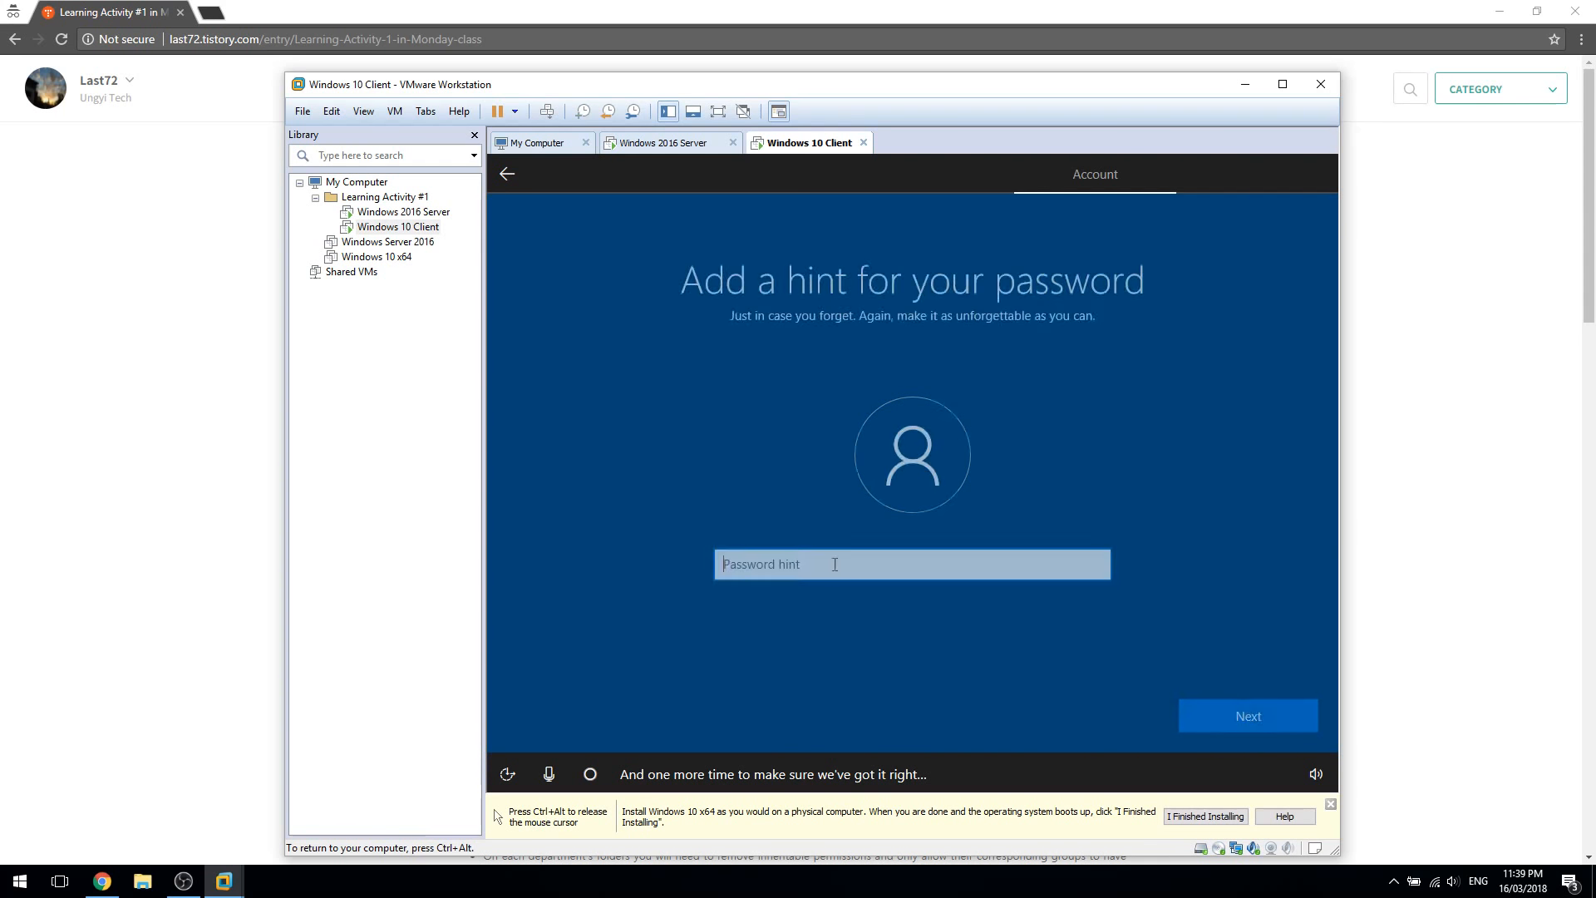
text(Hint)
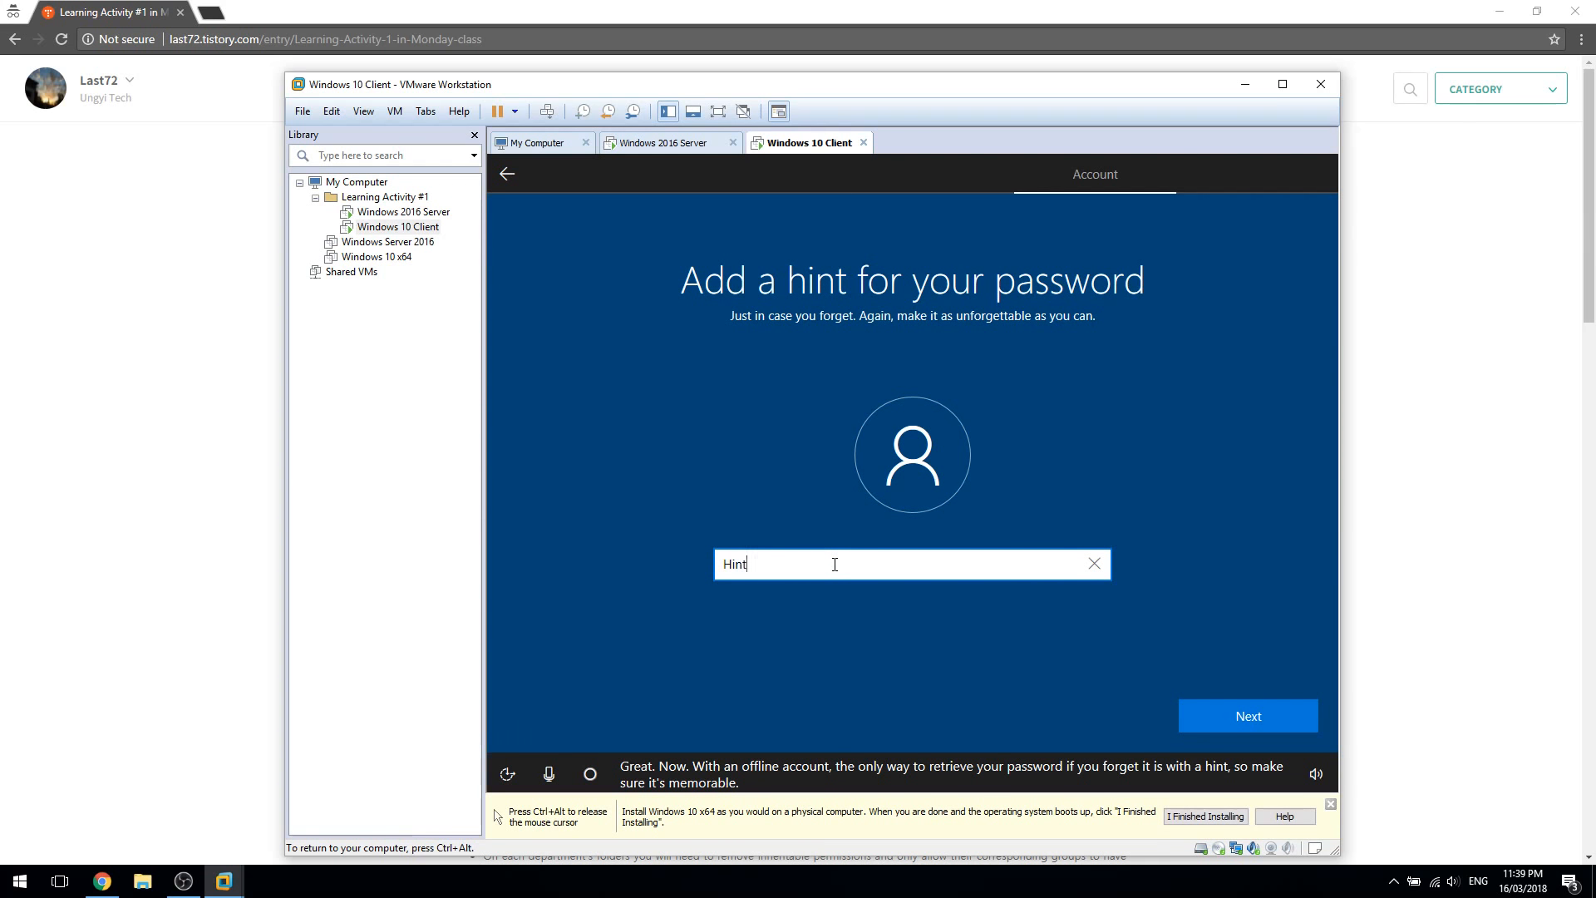
key(Return)
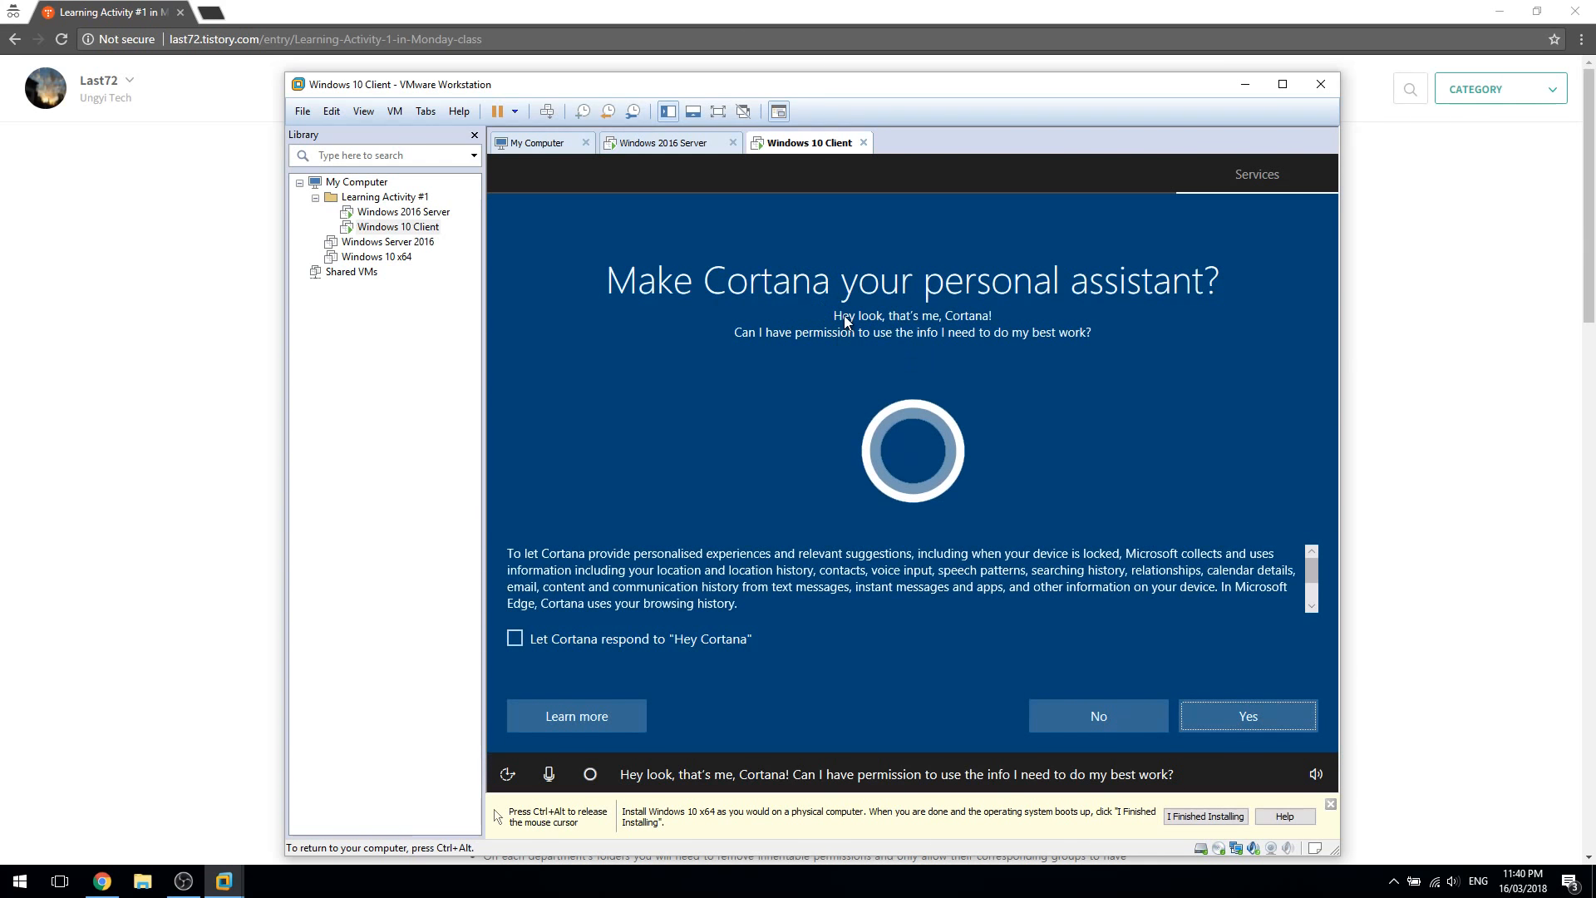
Decline Cortana and turn off location, speech, ads, tailored experiences, setting diagnostics to basic
click(1151, 713)
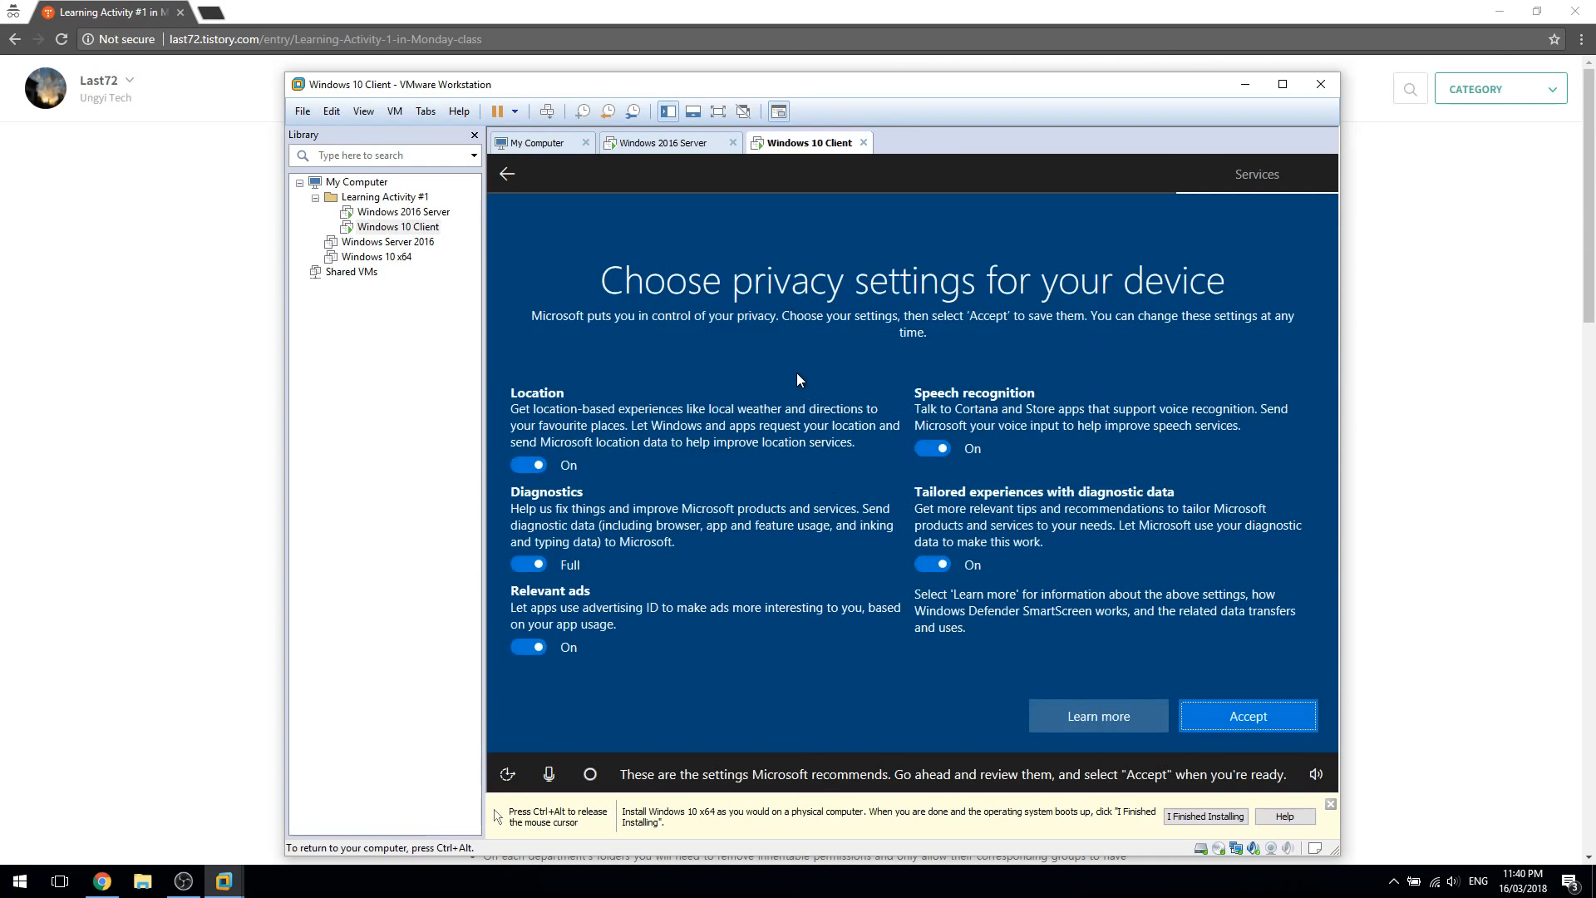
click(540, 466)
click(531, 530)
click(530, 630)
click(933, 448)
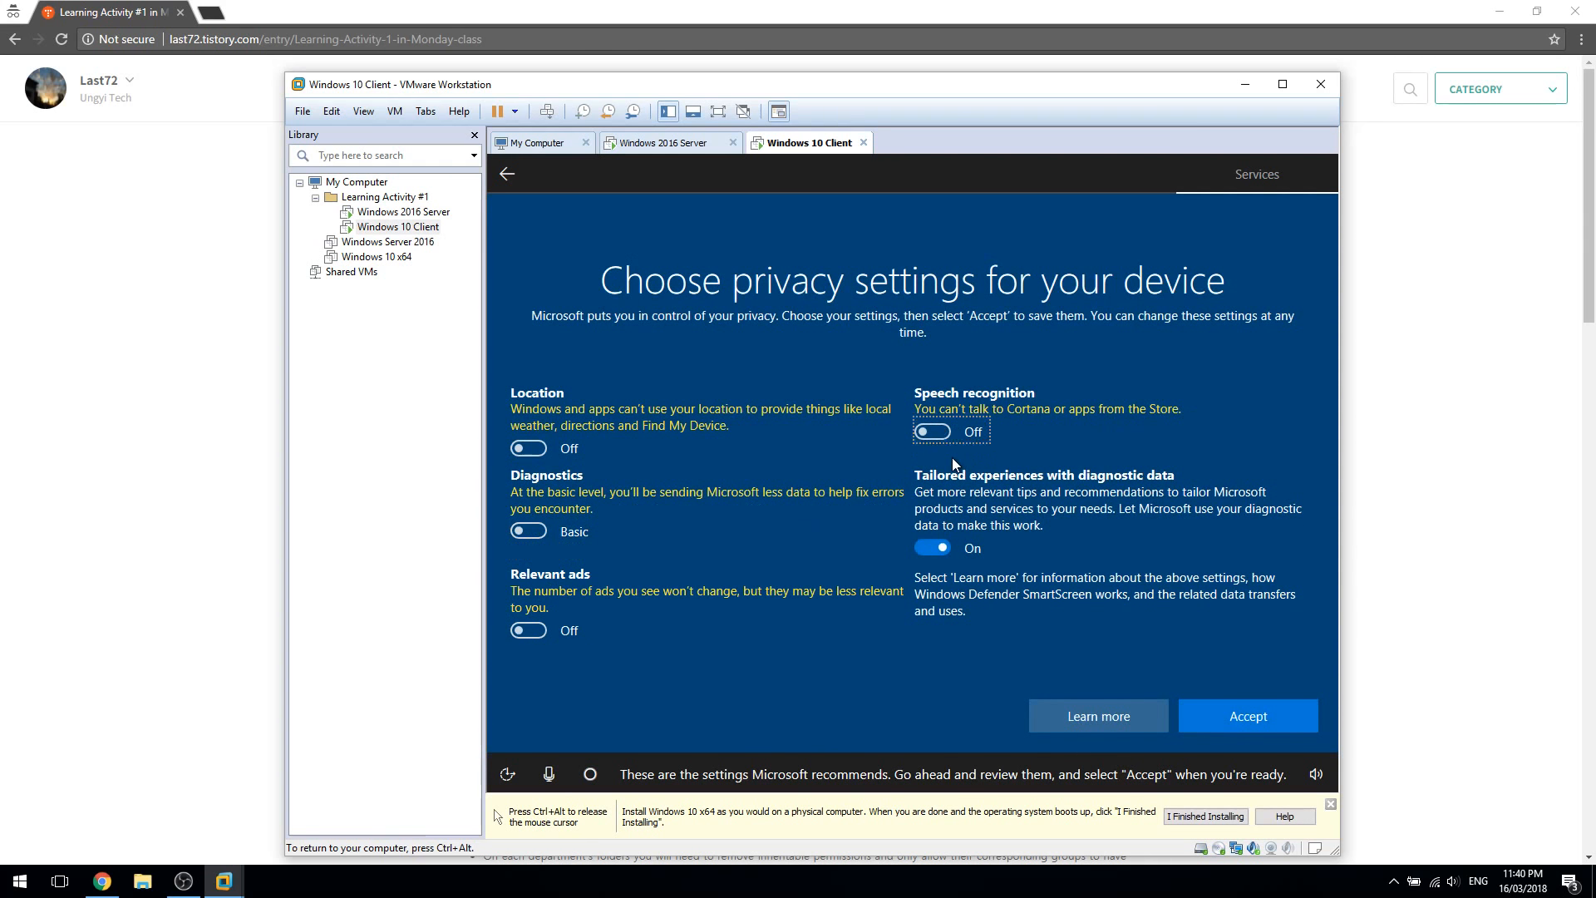
click(935, 550)
click(1254, 725)
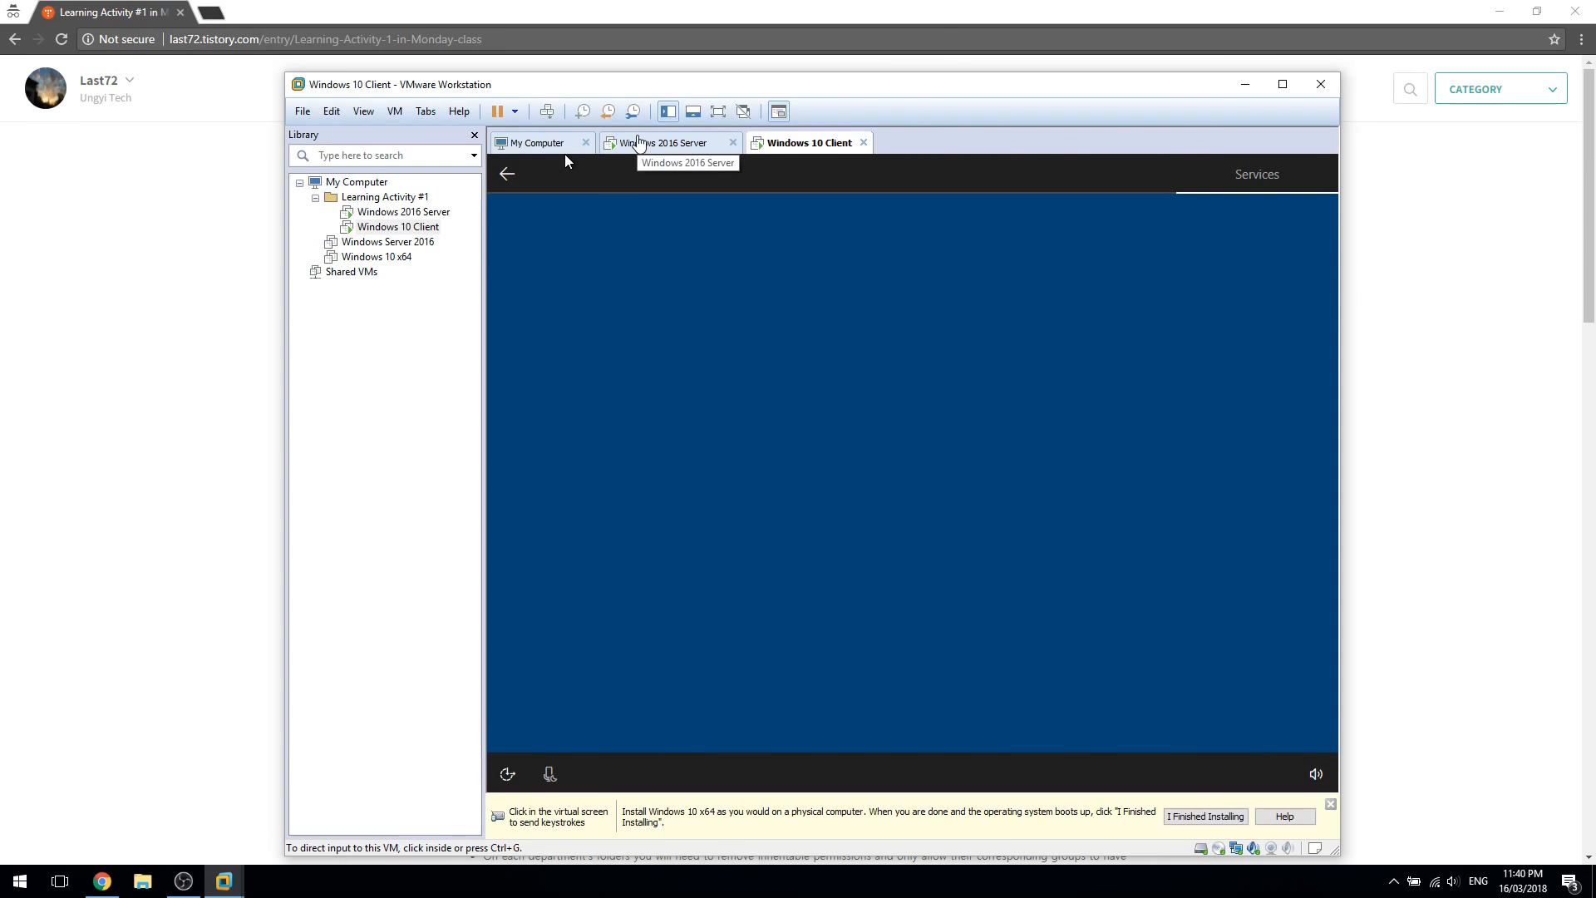
Drop the Windows 10 Client's speaker volume to 0
click(896, 499)
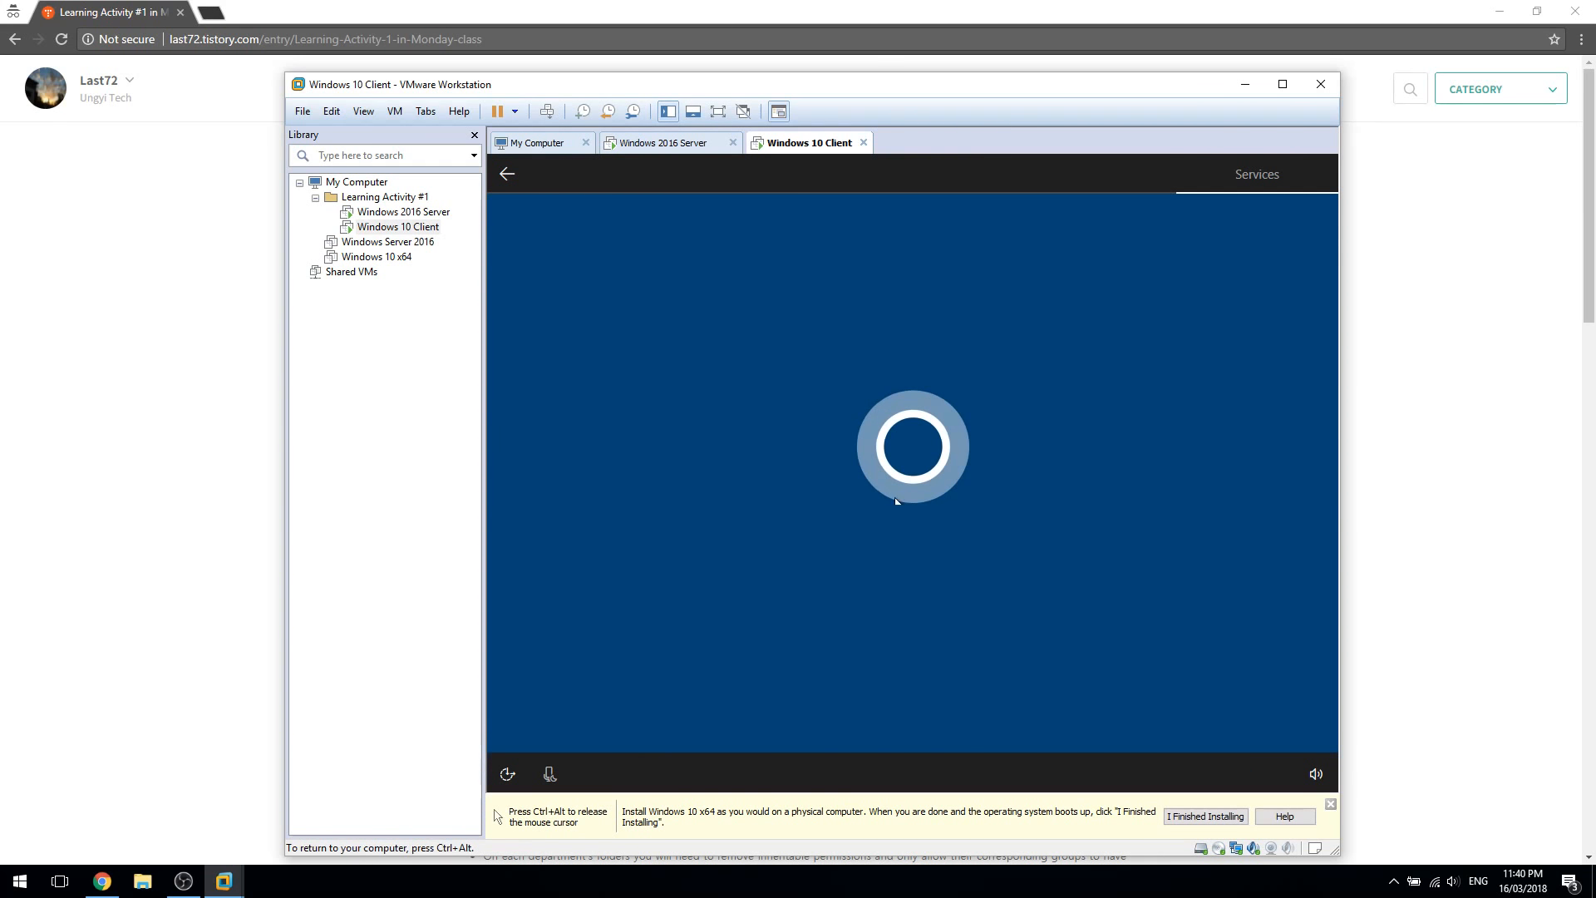
click(1314, 775)
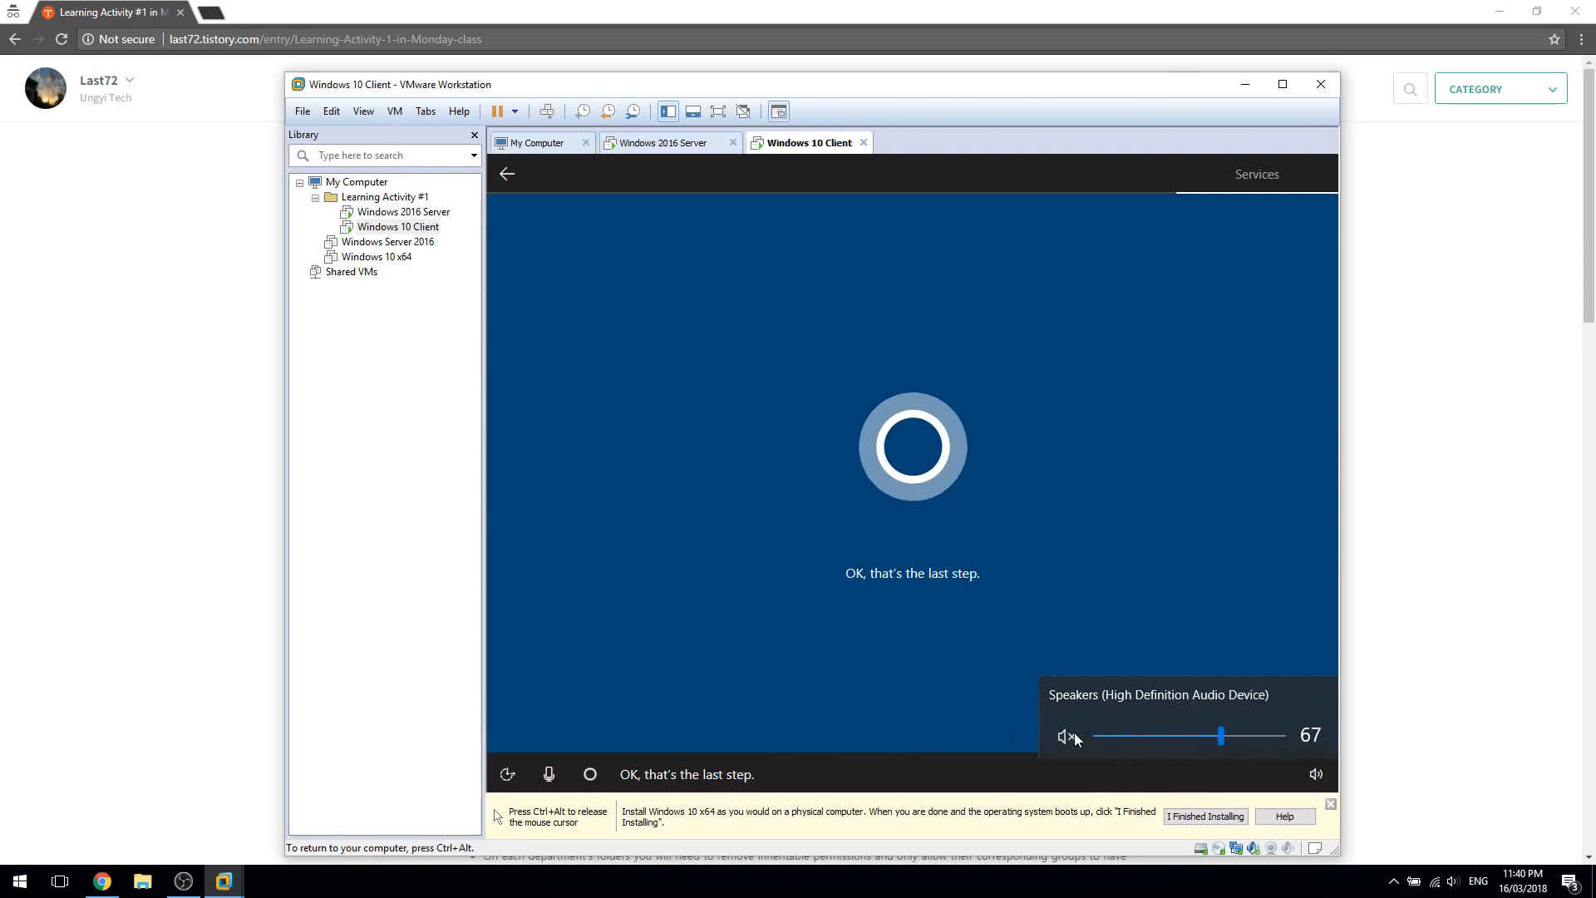
click(1139, 740)
drag(1135, 736, 924, 689)
click(925, 688)
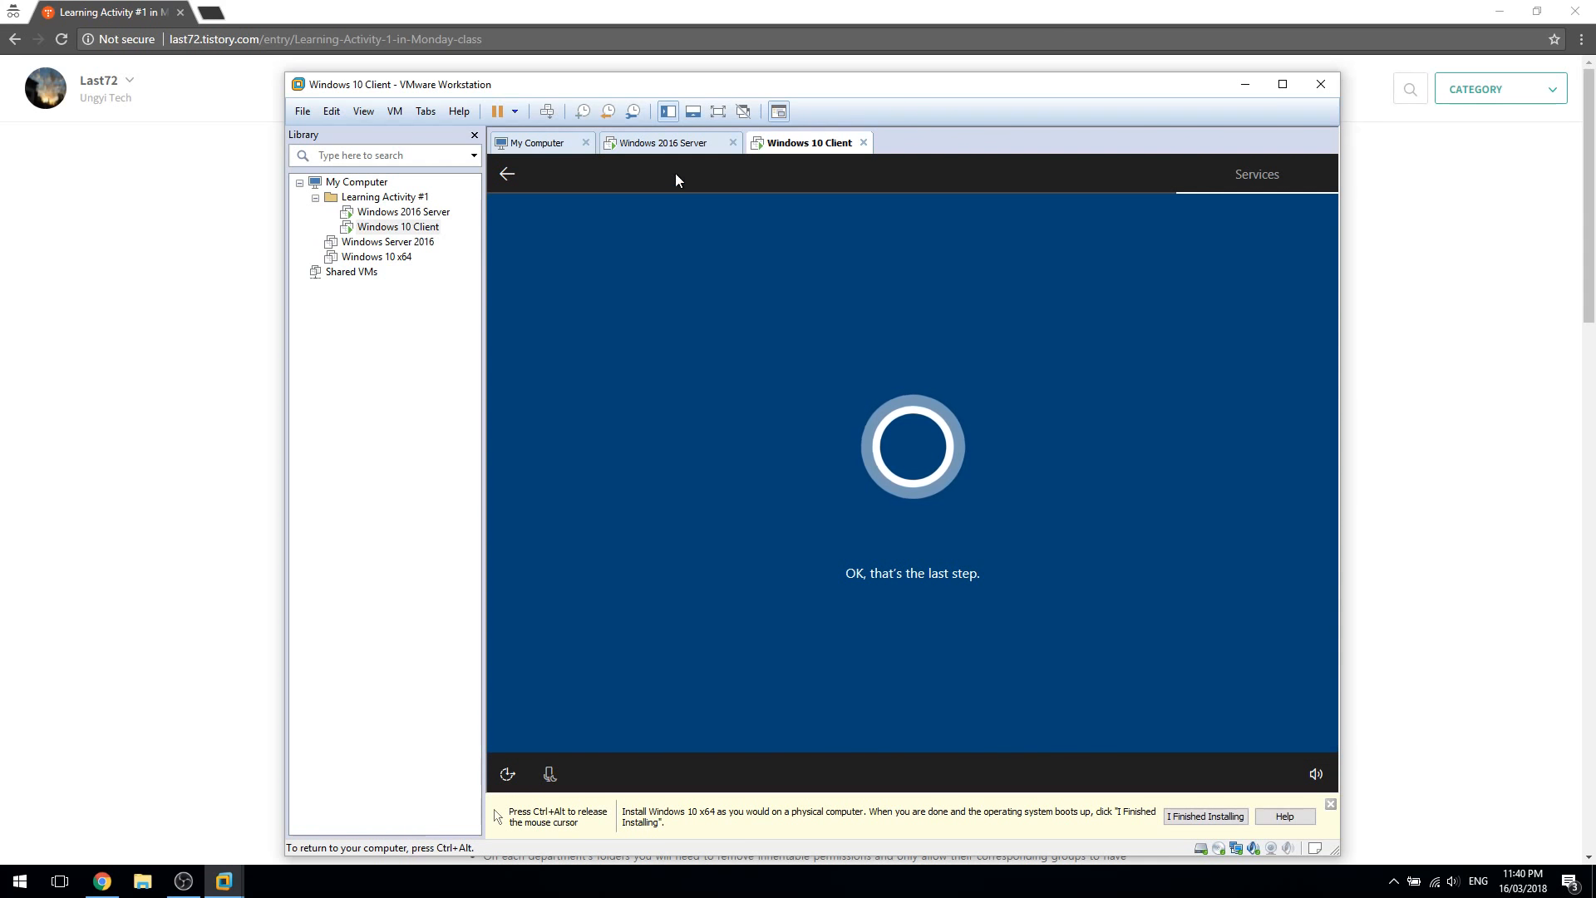
key(ctrl+alt)
click(915, 454)
key(ctrl+alt)
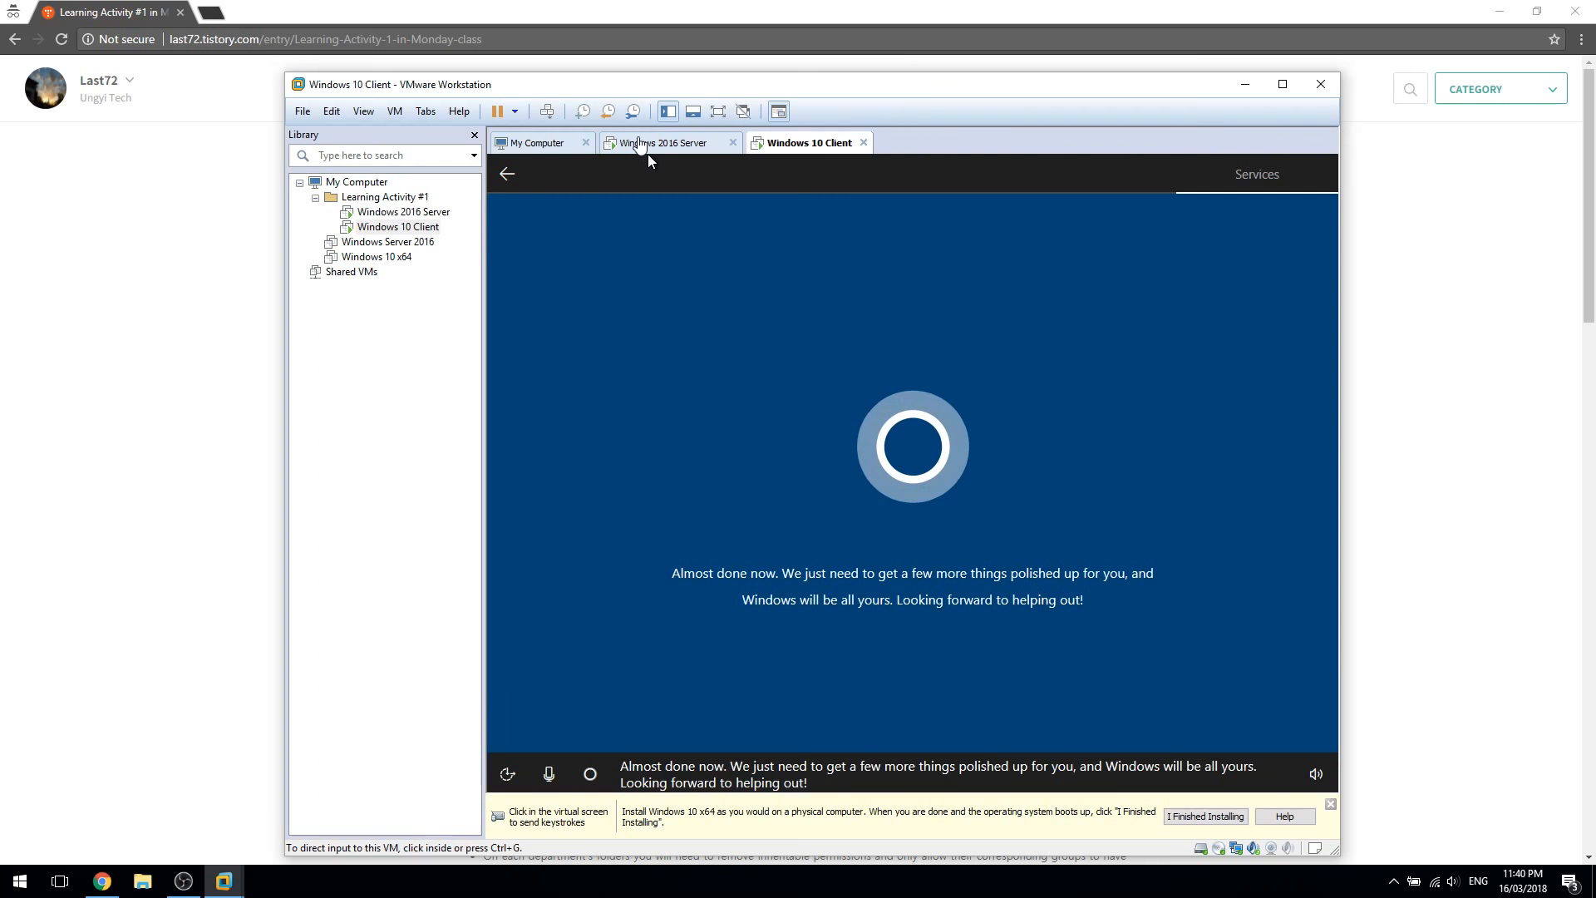
click(650, 148)
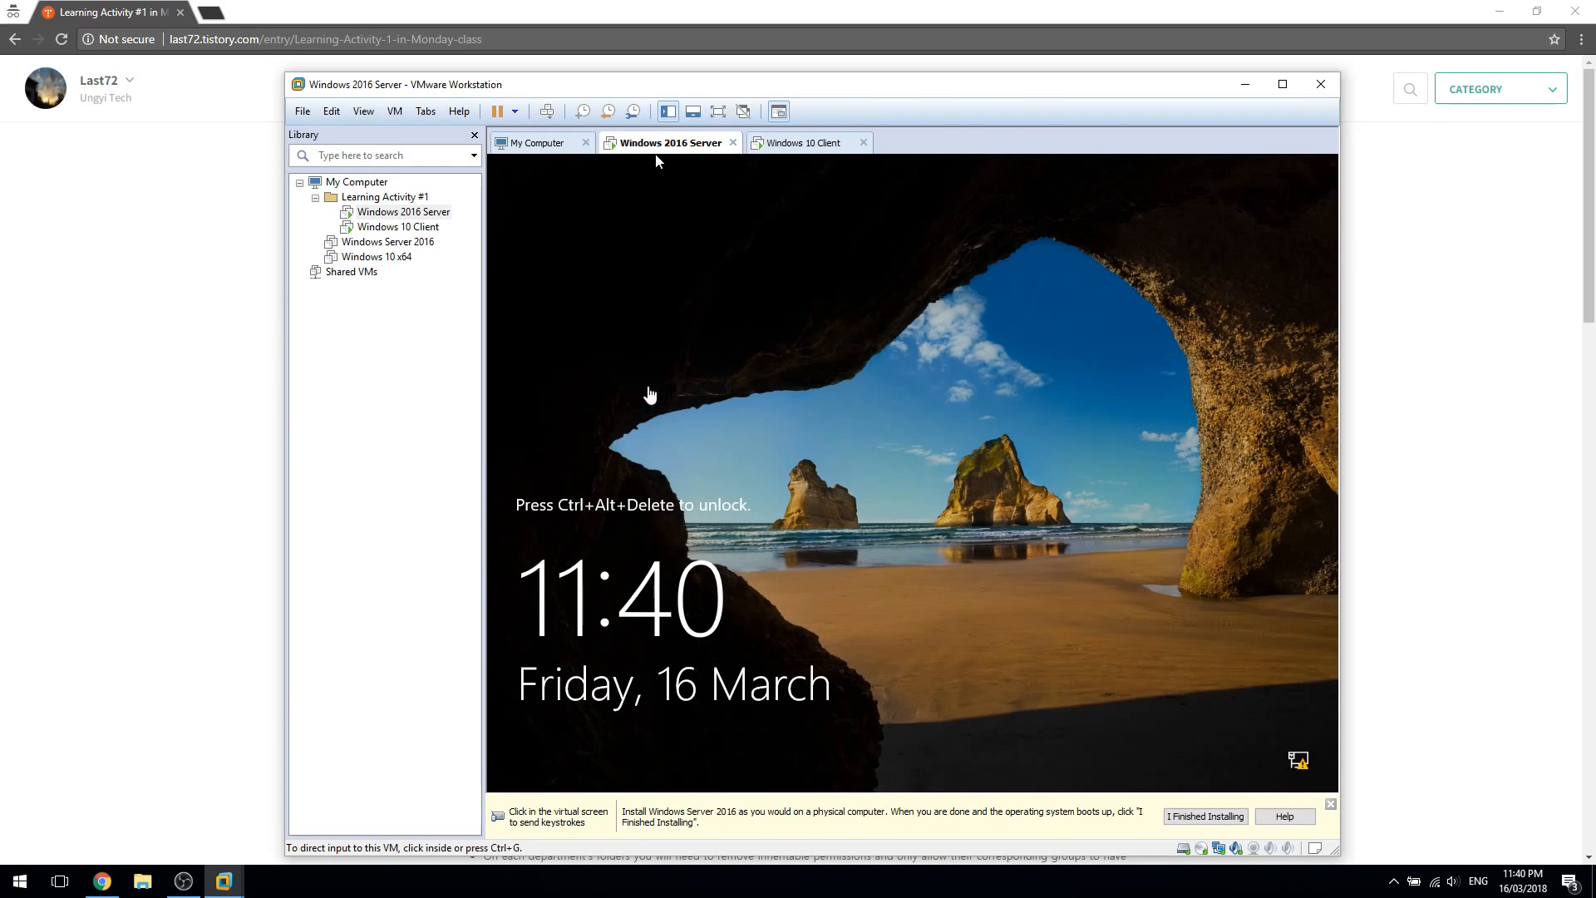
Sign the server in as Administrator with its password, then return to the Windows 10 Client
click(677, 478)
key(ctrl+alt)
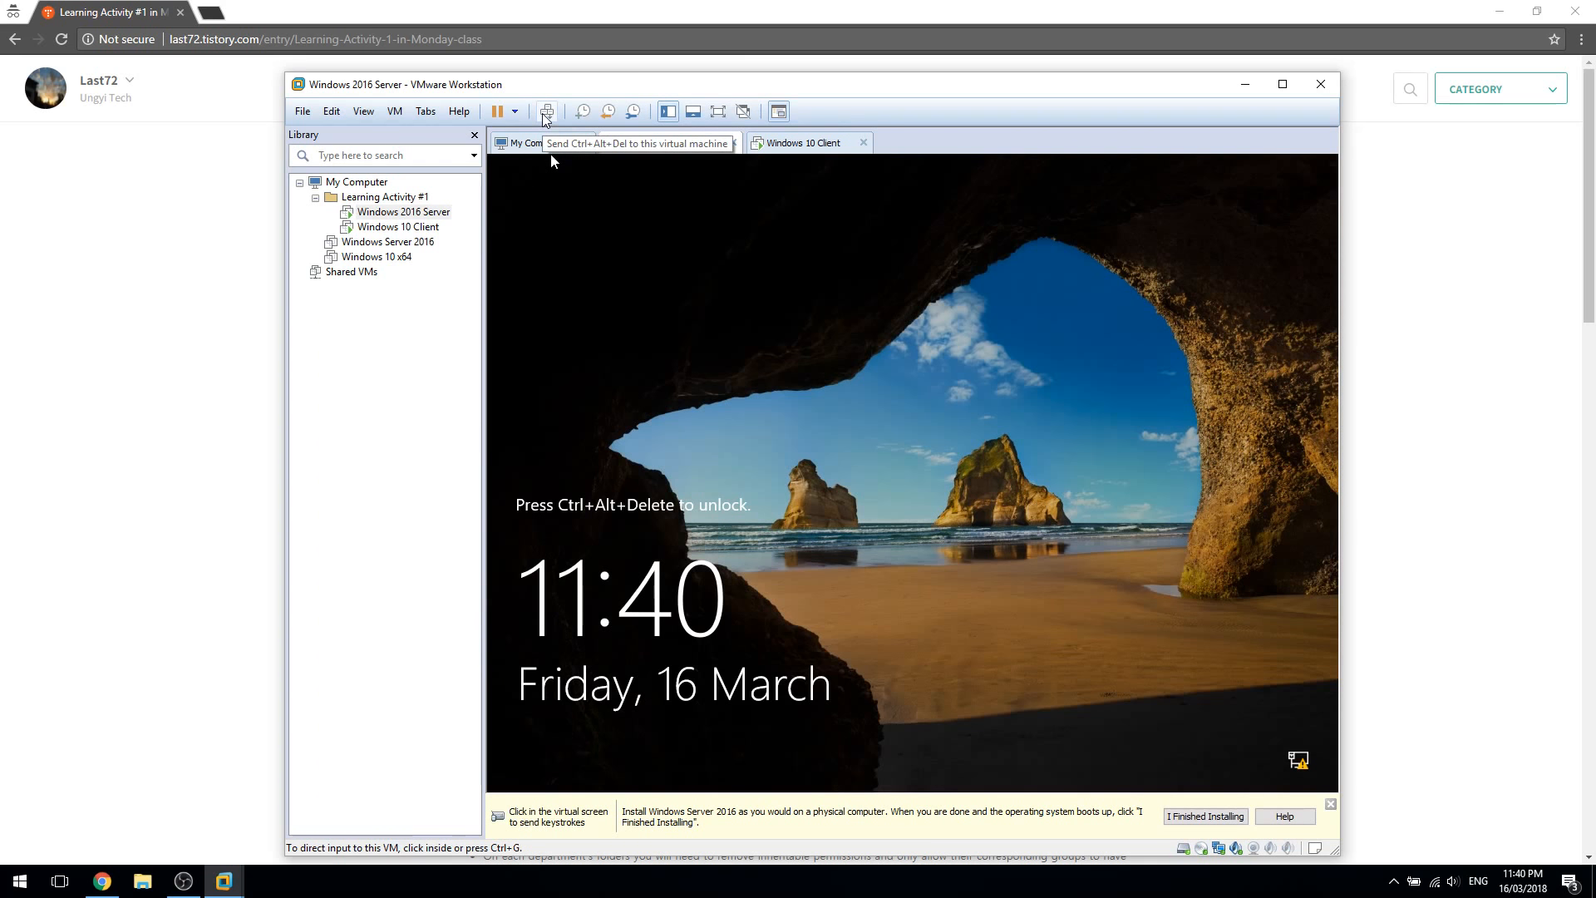
click(545, 113)
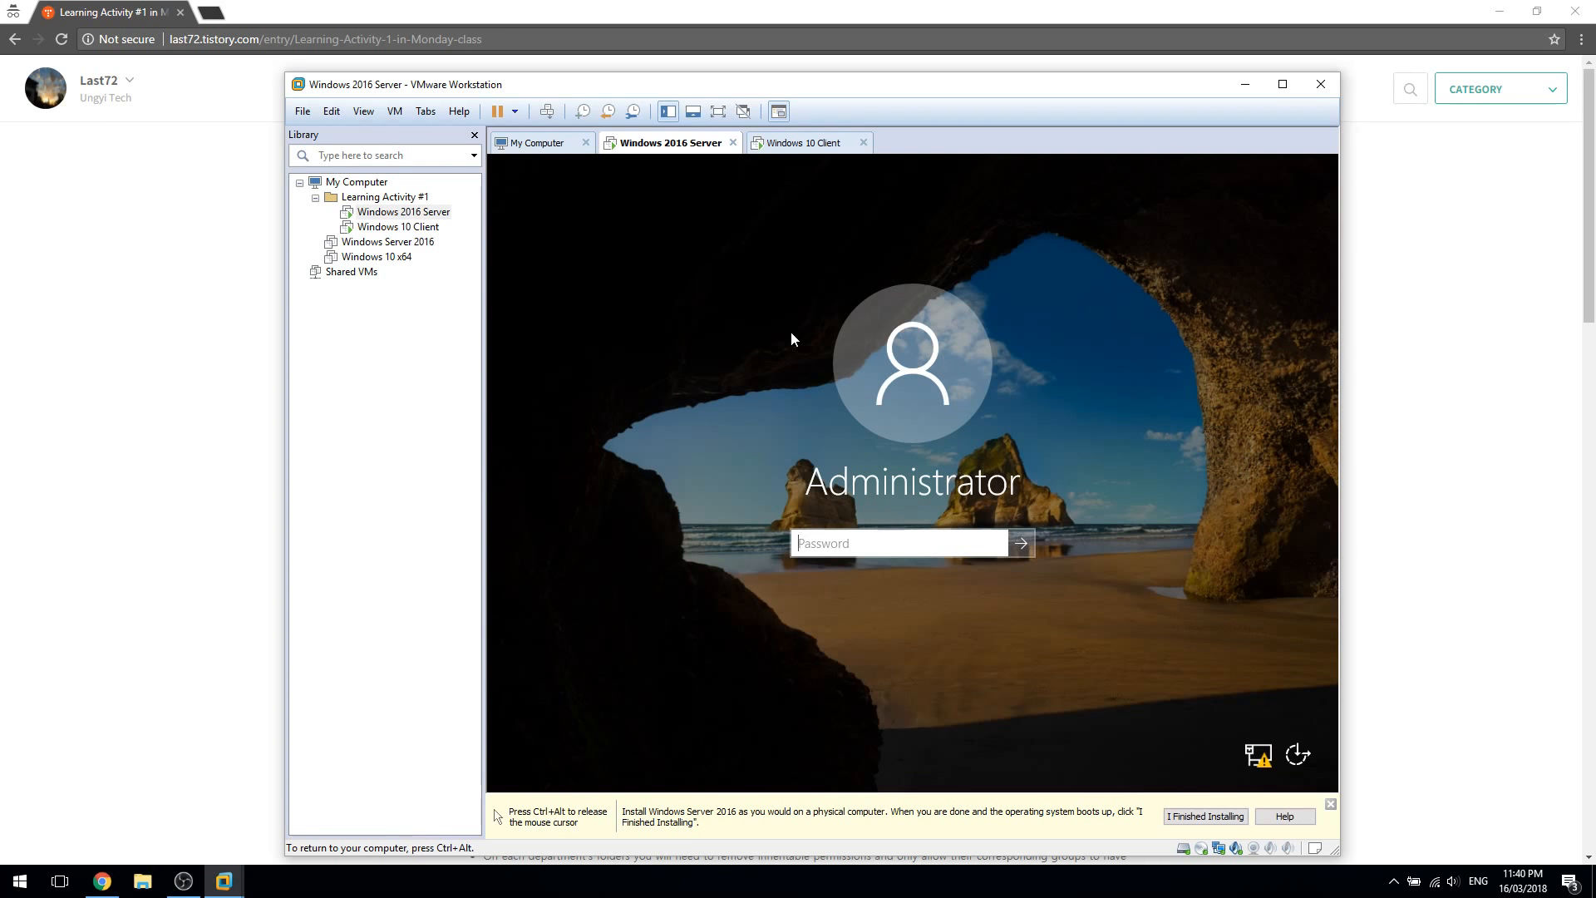
click(923, 551)
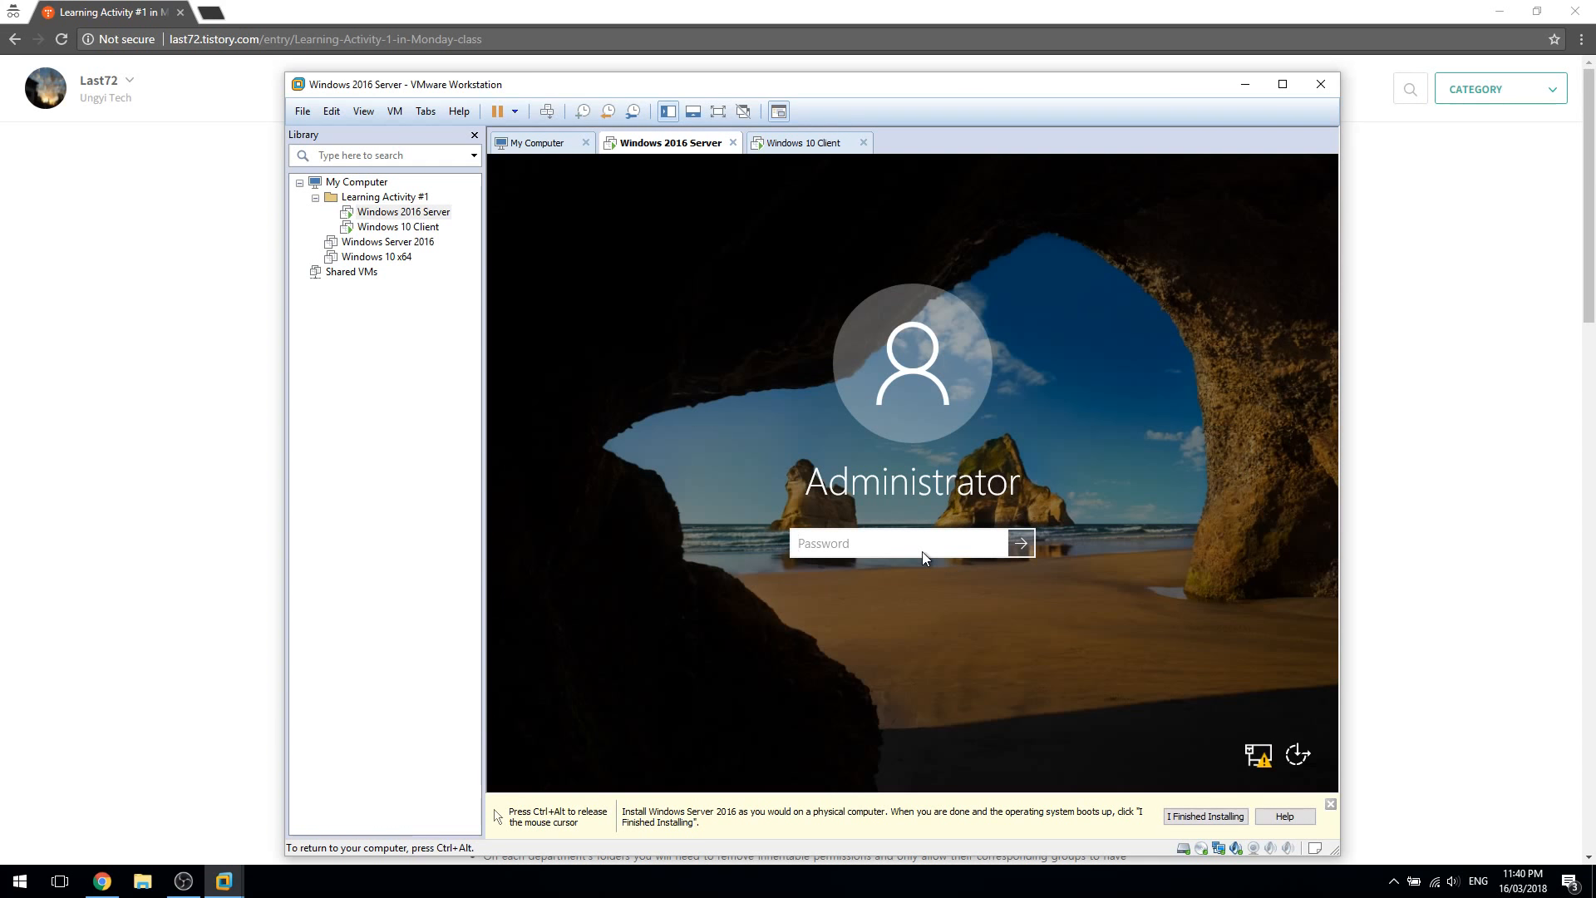
text(P)
key(Return)
key(ctrl+alt)
click(803, 142)
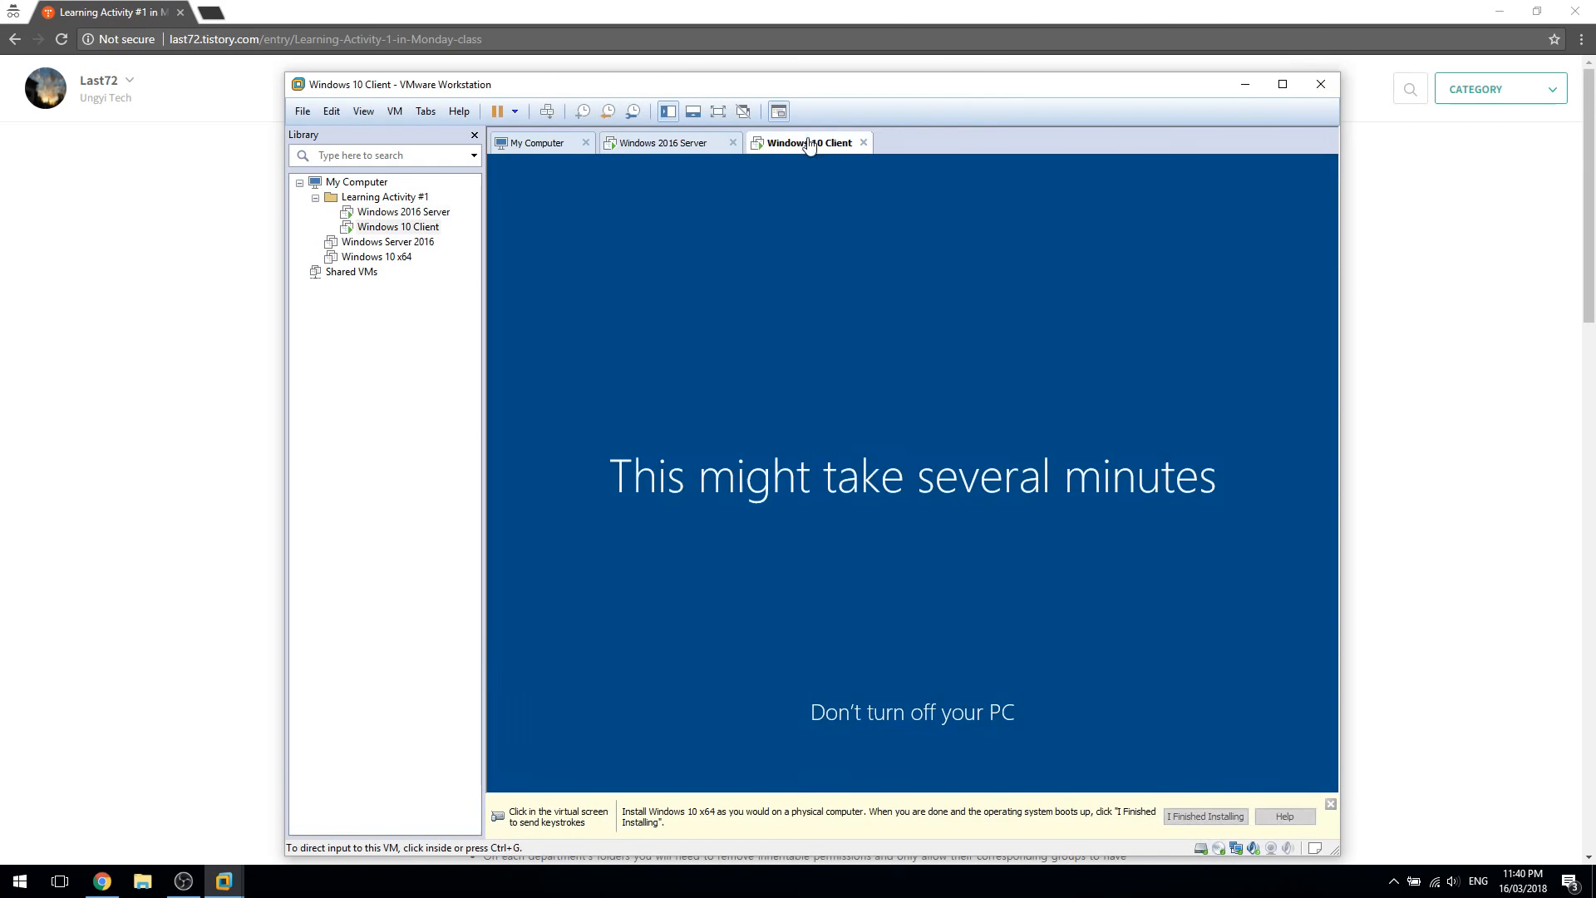
Dismiss the install-hint bar, close the My Computer tab and hide the Library
click(680, 143)
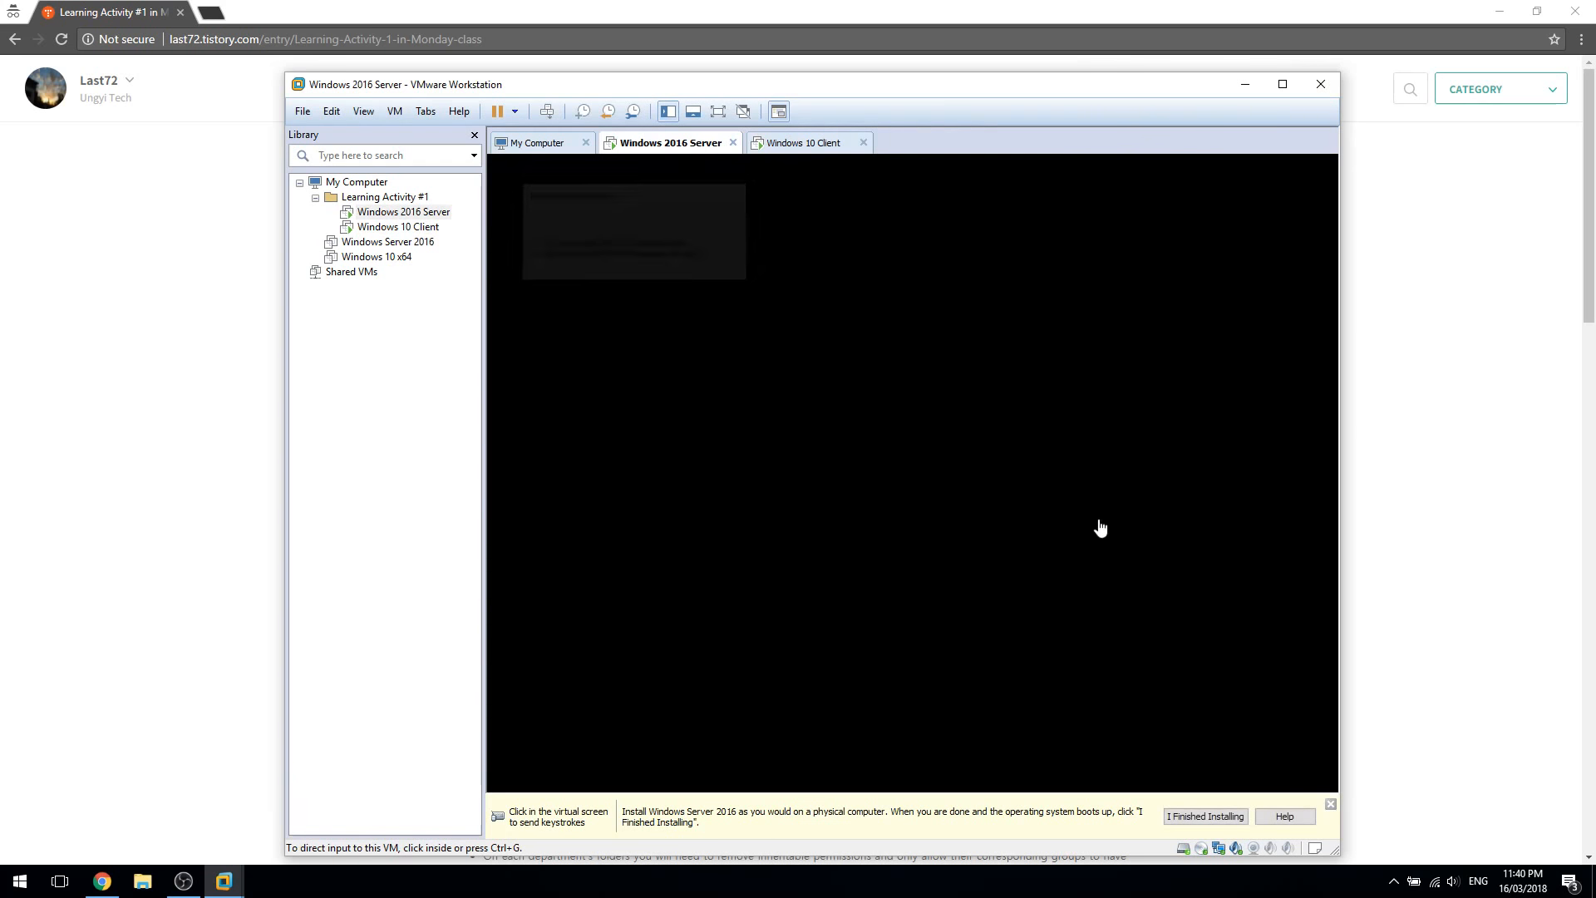
click(1330, 804)
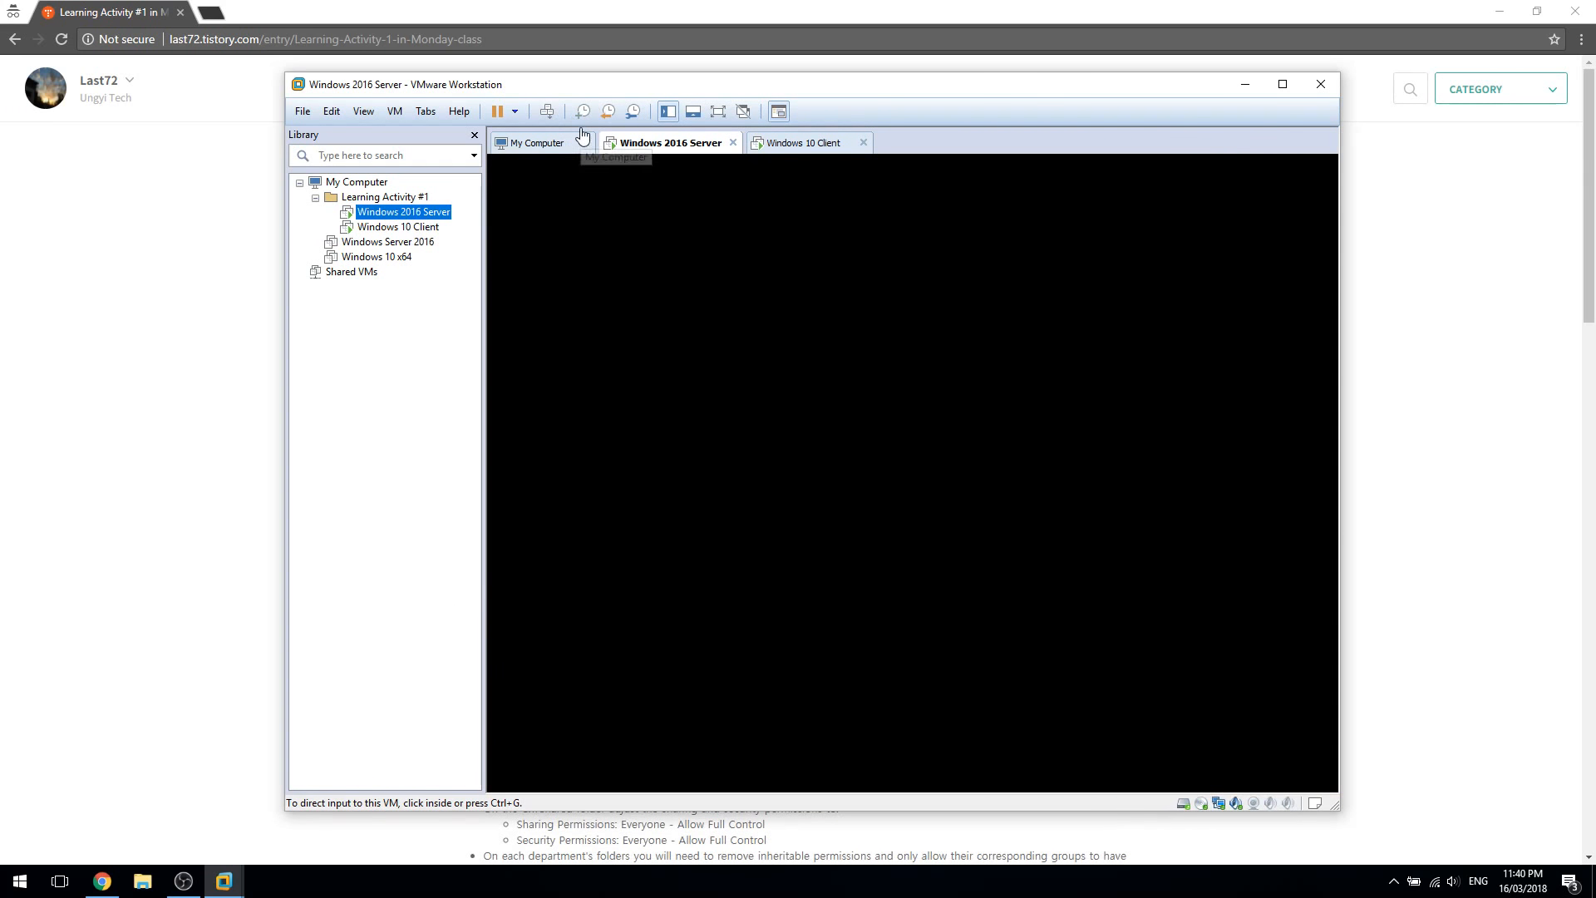
click(584, 143)
click(667, 111)
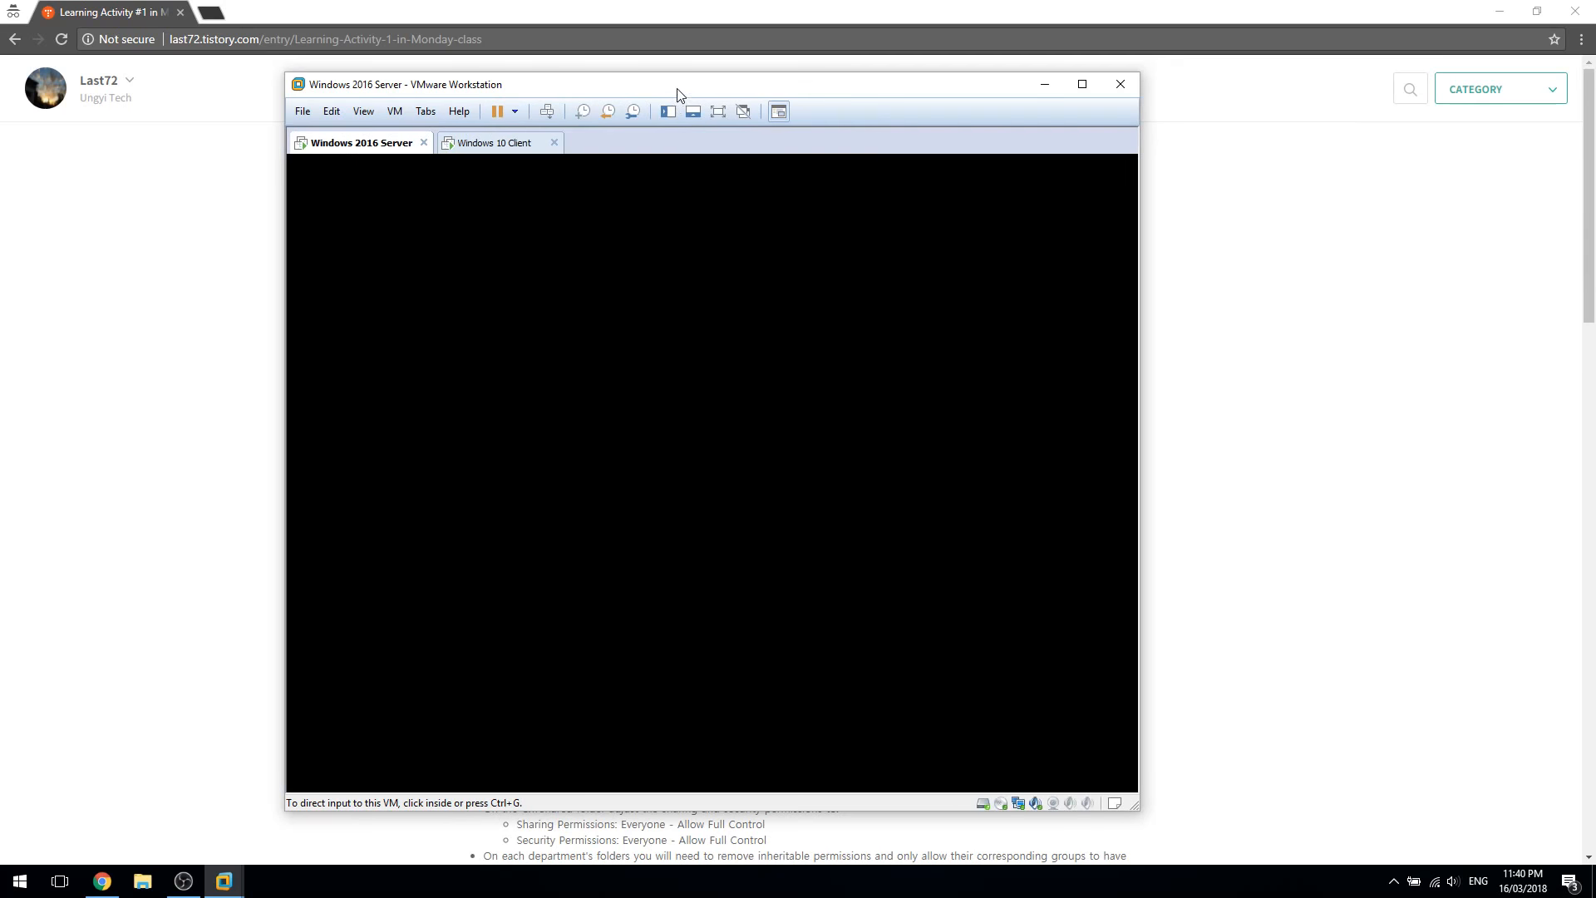
Arrange the VMware window on the right beside a smaller Chrome window on the left
drag(676, 89, 1134, 131)
drag(1134, 12, 0, 226)
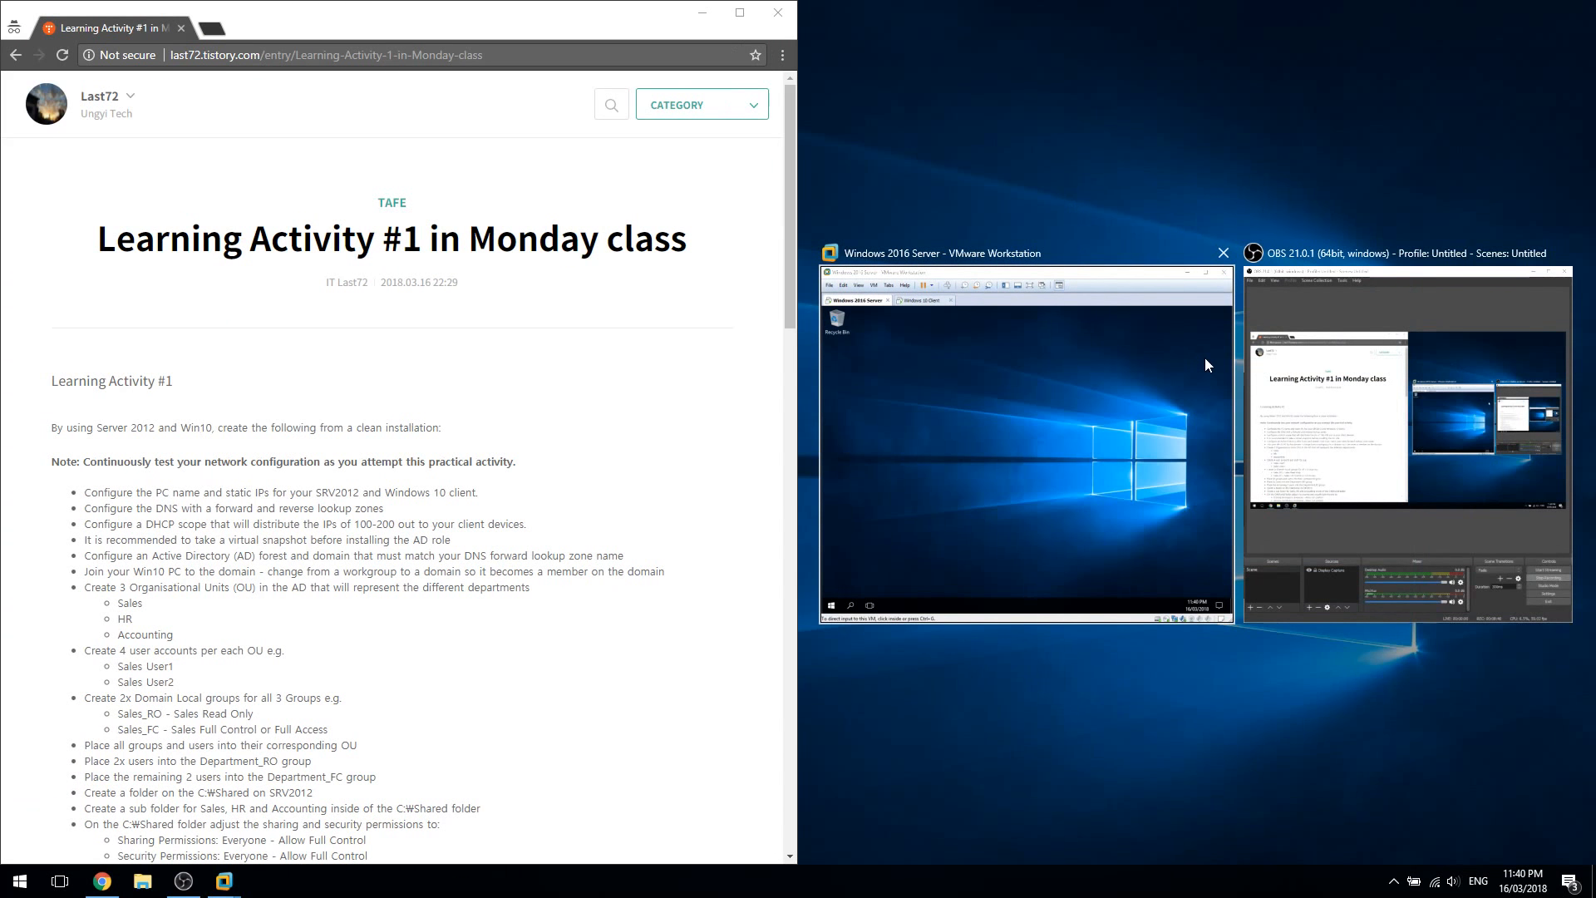
click(1204, 357)
drag(1197, 137, 1182, 106)
drag(371, 384, 529, 569)
Highlight the PC naming task in the browser's instructions
click(574, 565)
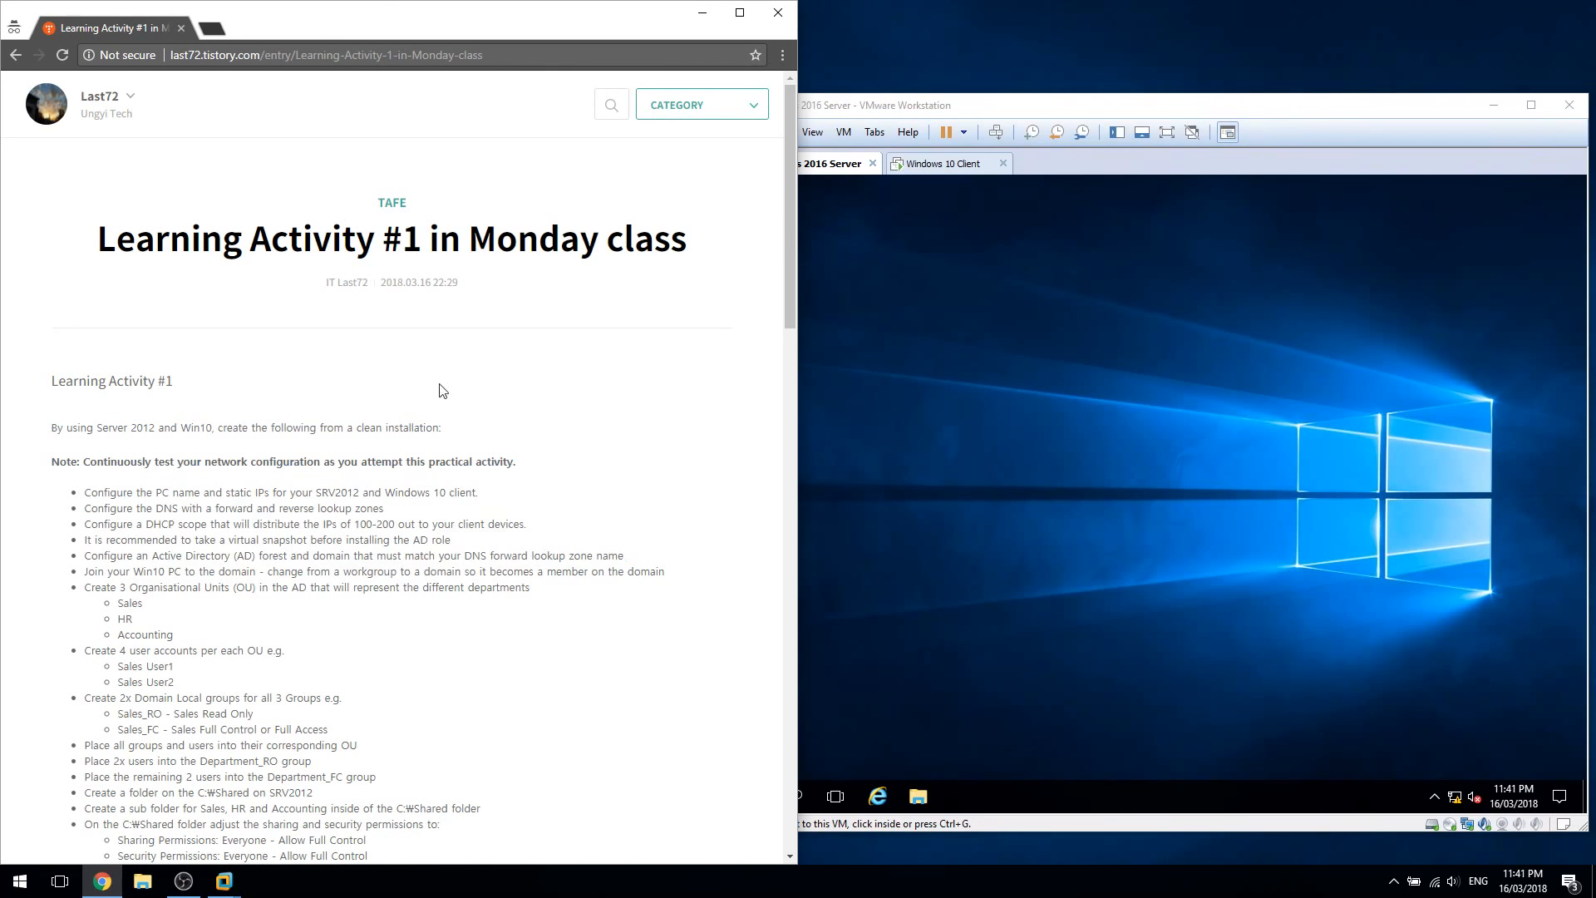
double_click(281, 431)
click(278, 531)
triple_click(245, 495)
click(231, 509)
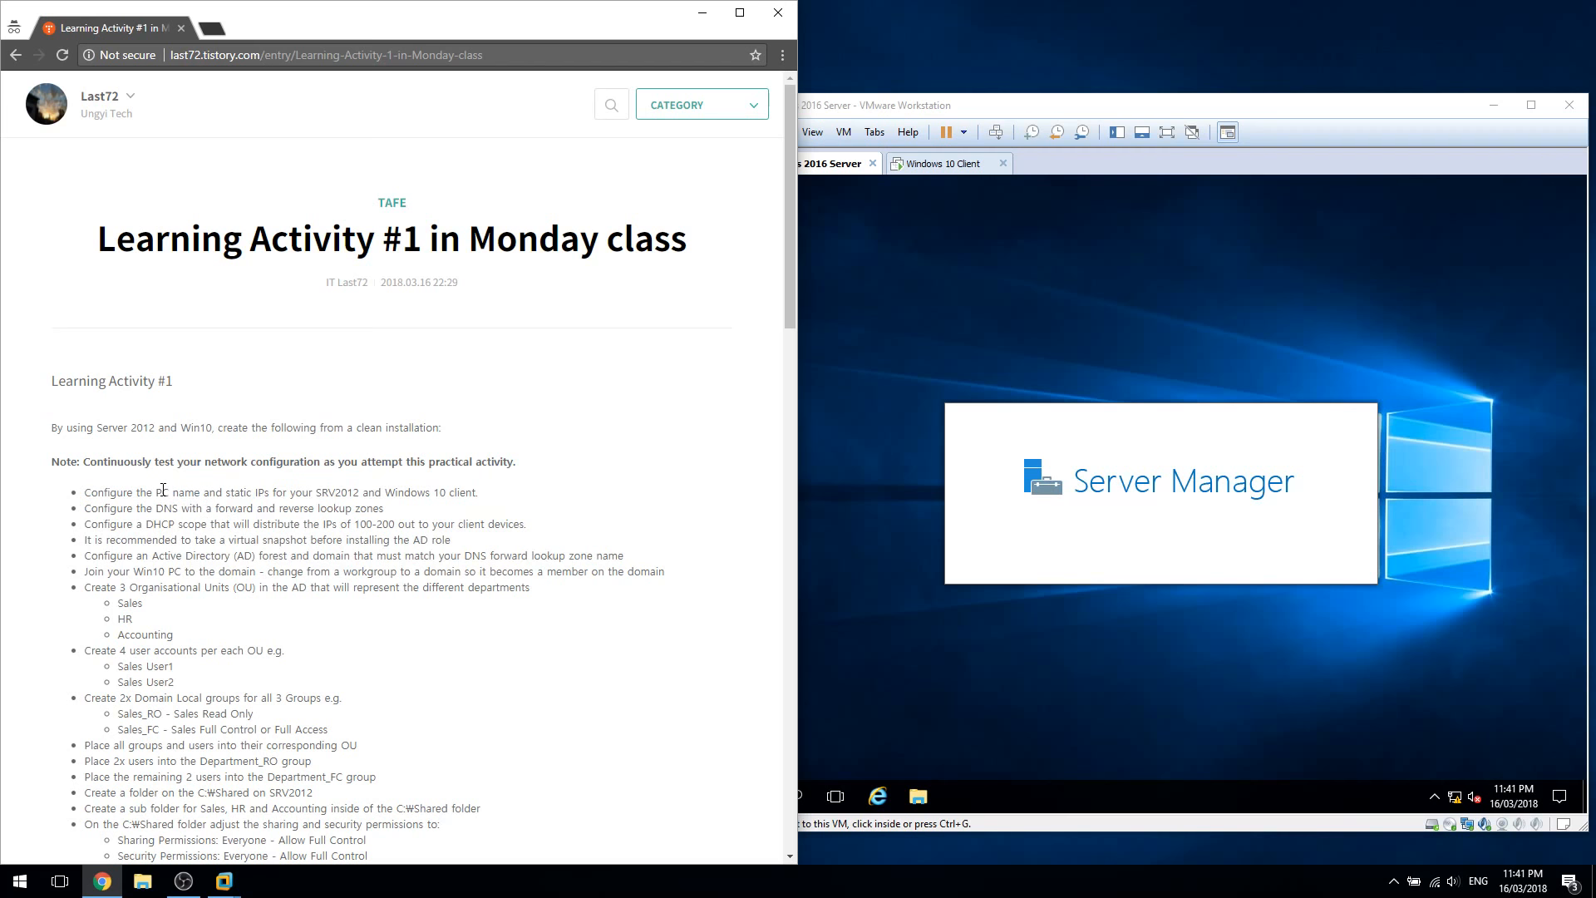
triple_click(163, 490)
triple_click(211, 494)
triple_click(164, 493)
click(251, 567)
Bring VMware forward showing the server VM's Server Manager dashboard
click(943, 163)
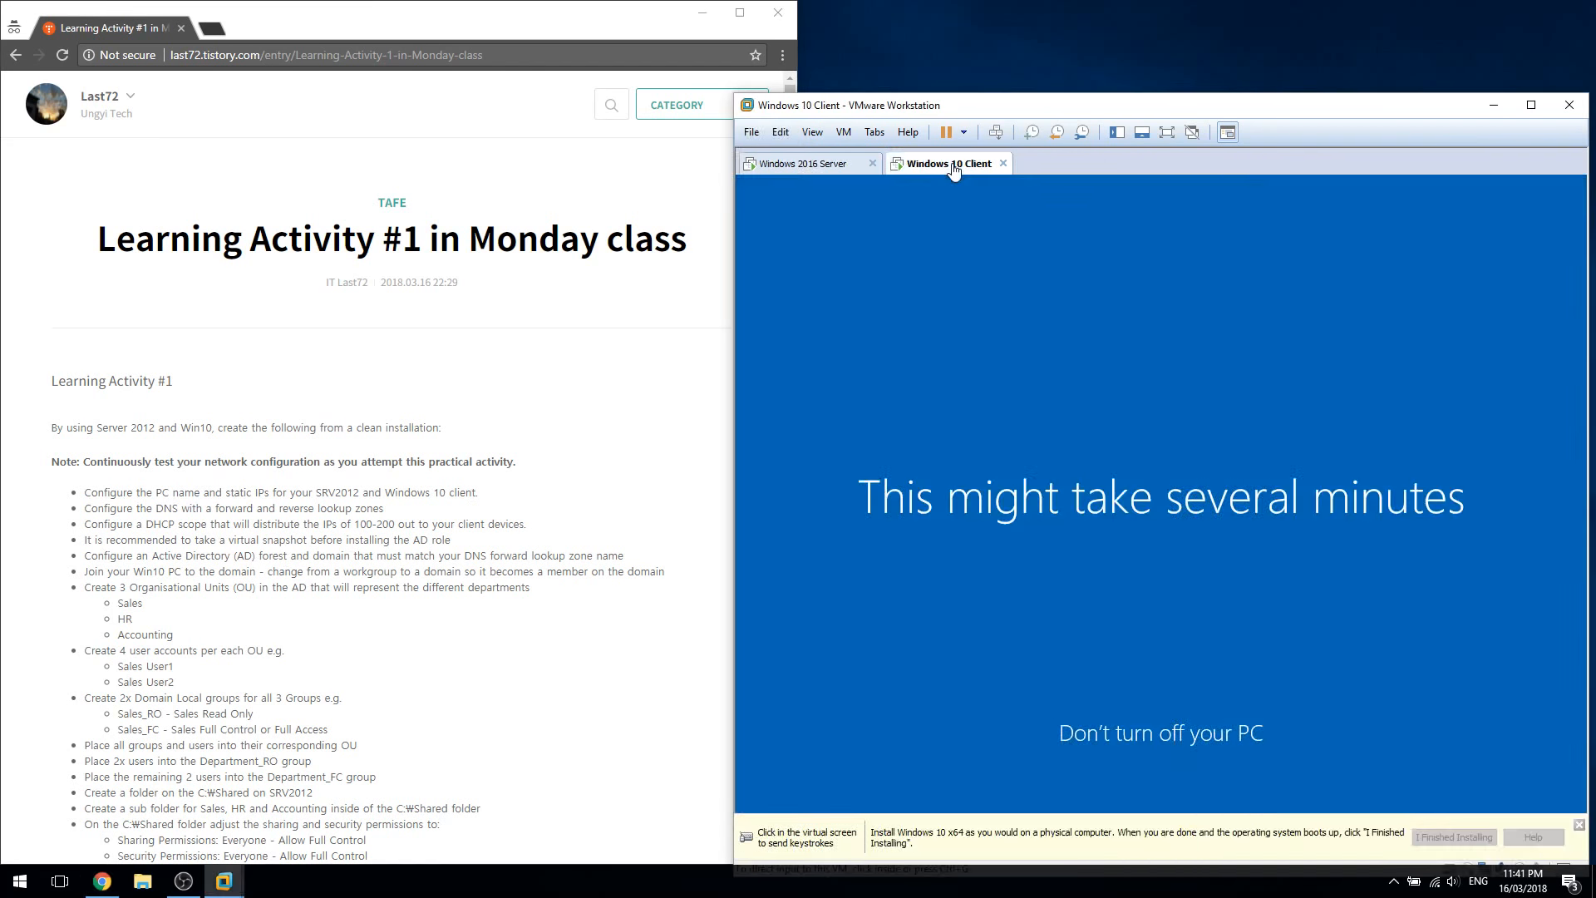
click(826, 163)
click(1329, 541)
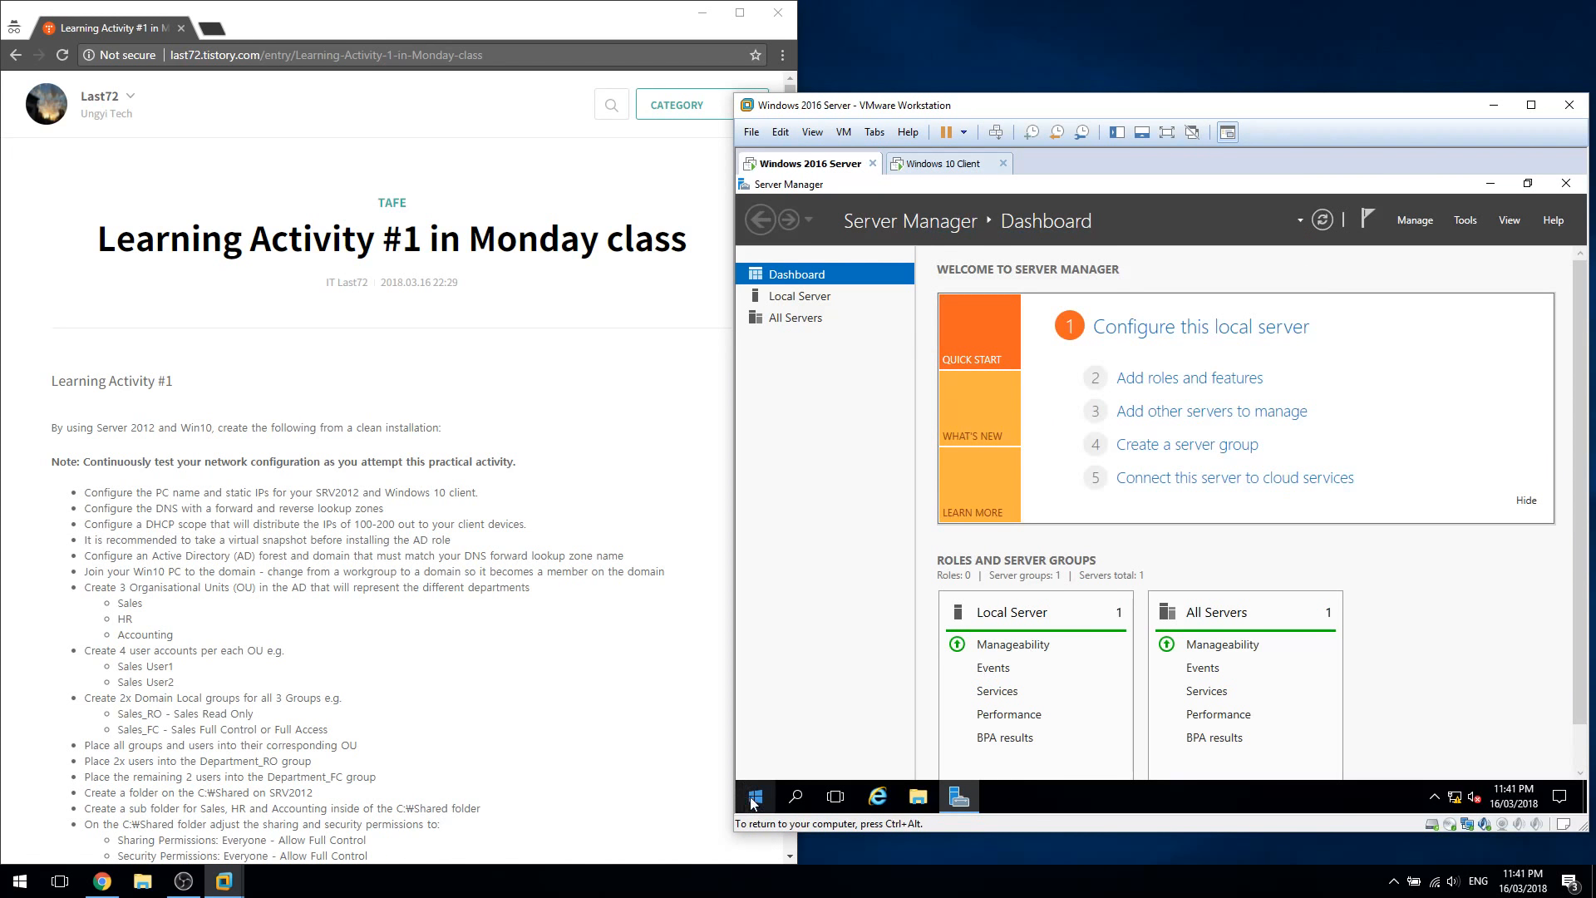
Open the server's System window from This PC's Properties
click(924, 794)
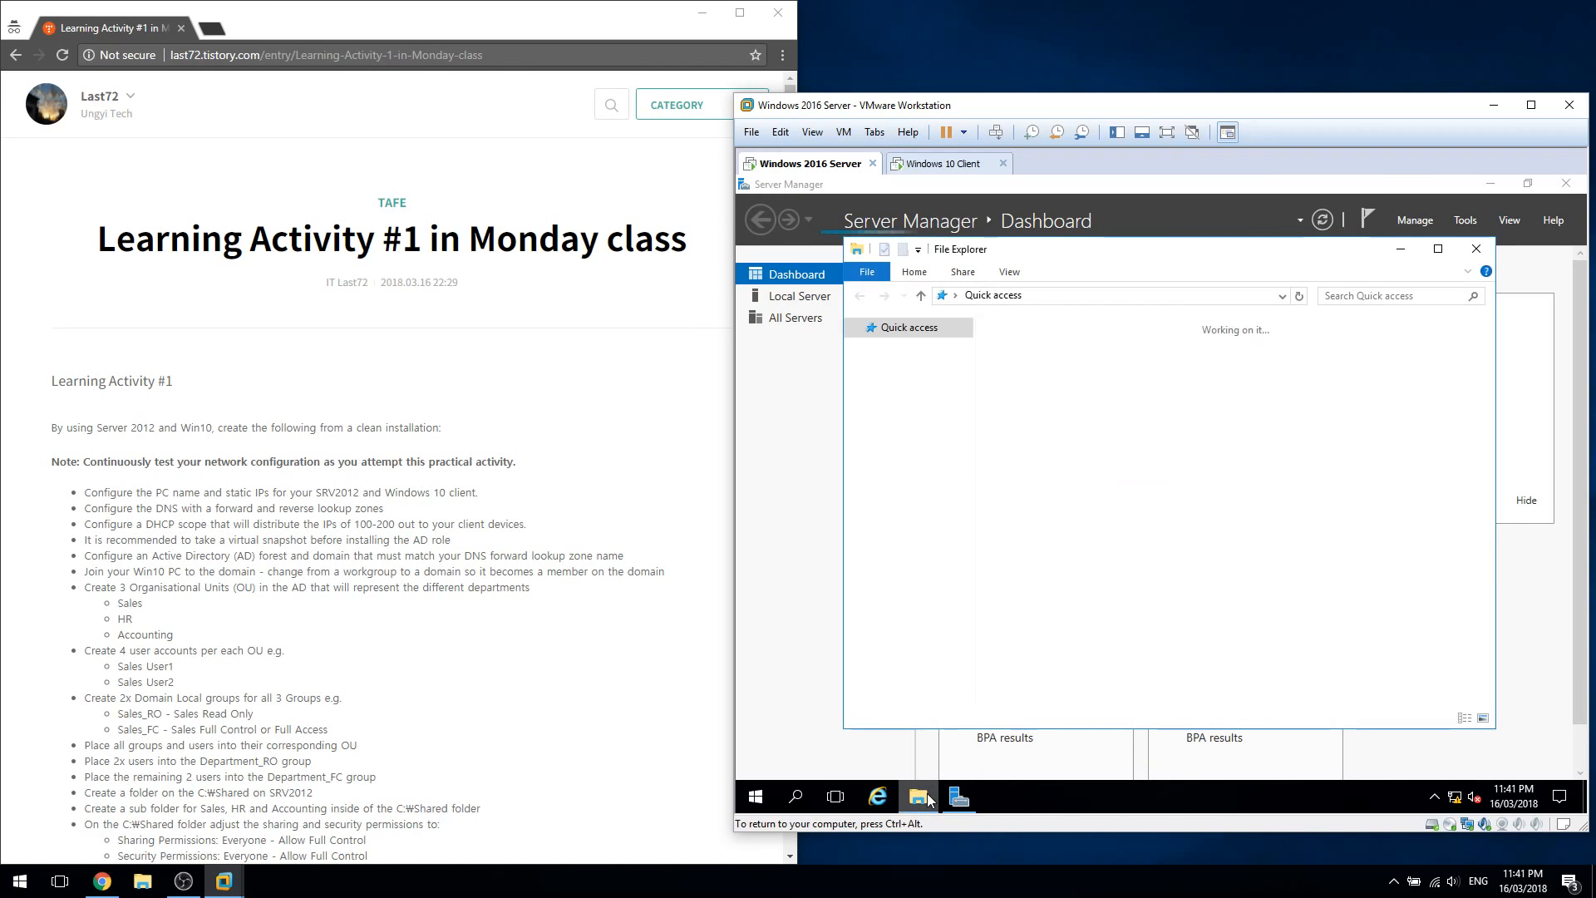
right_click(924, 443)
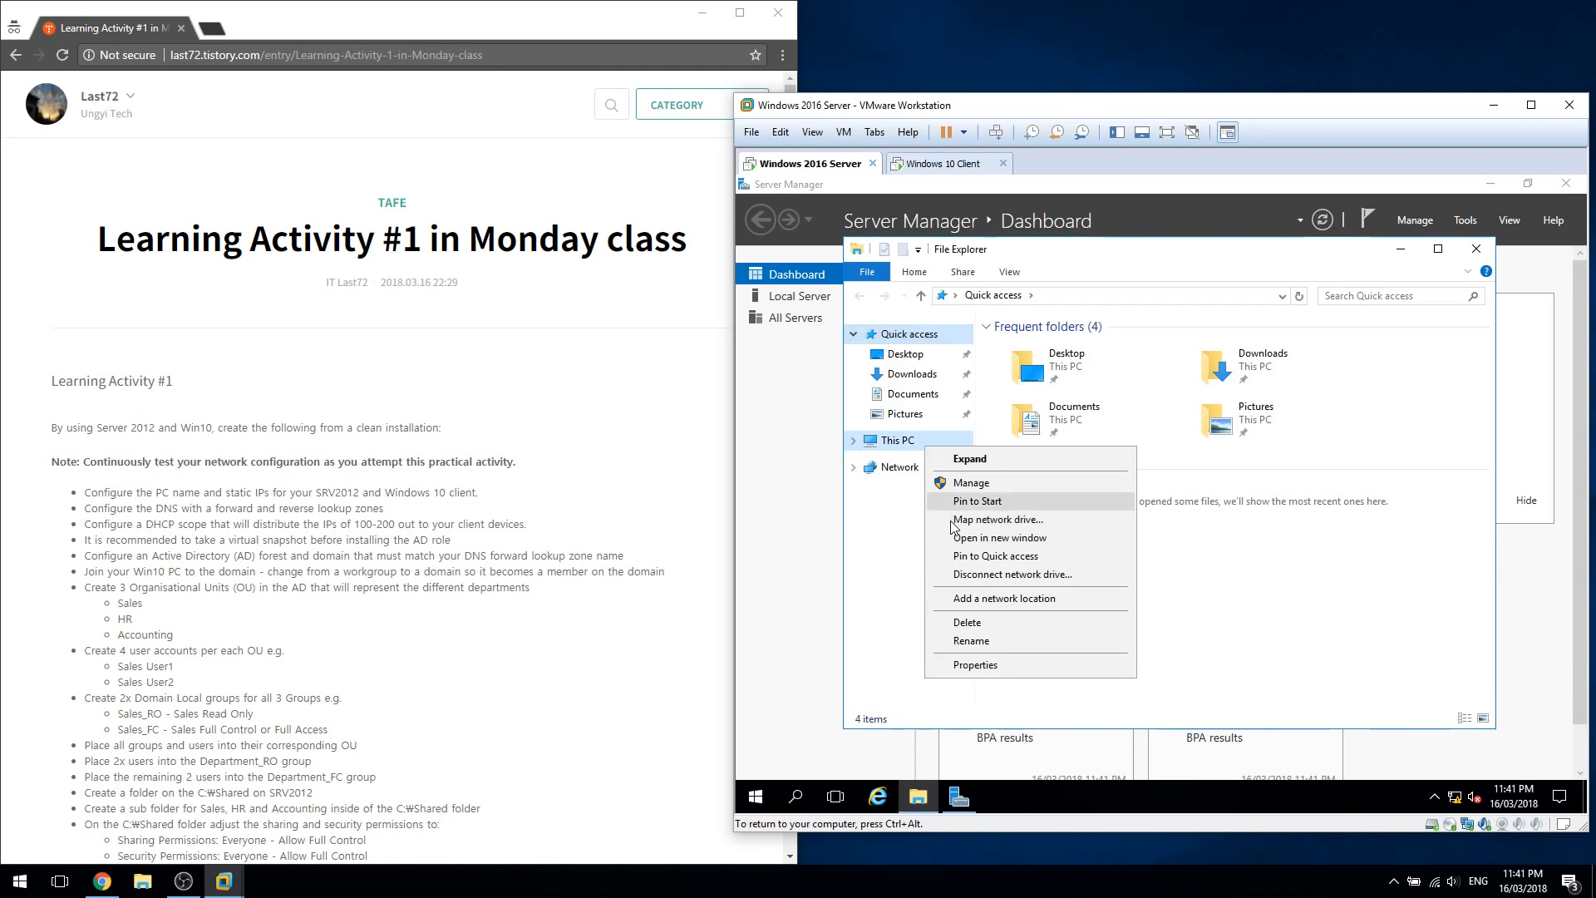
click(981, 663)
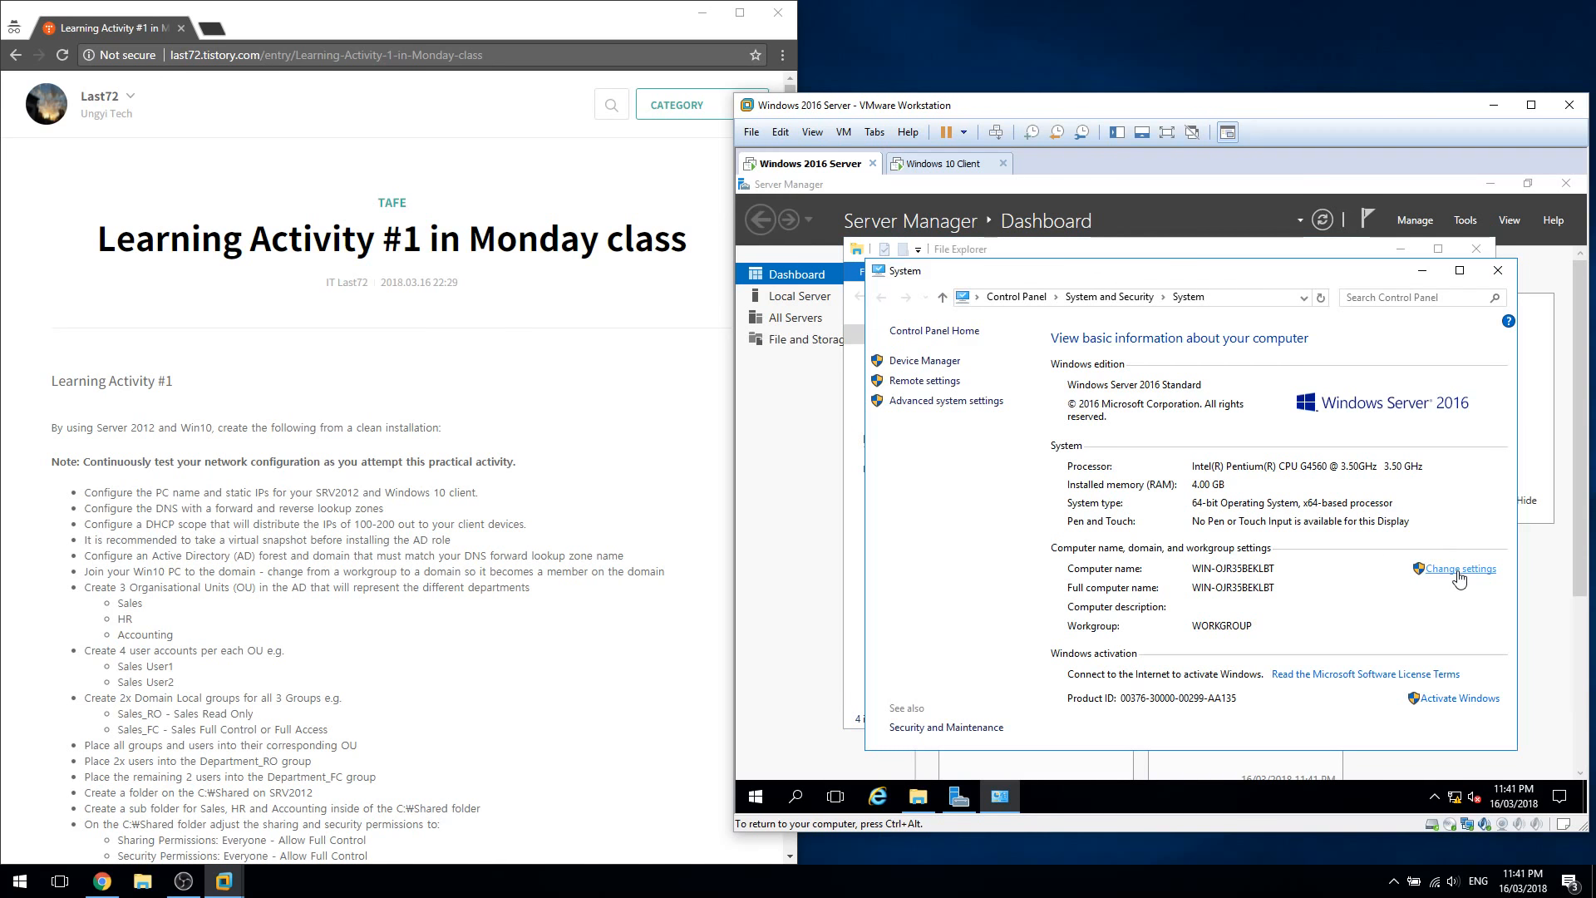
drag(1164, 275, 1278, 263)
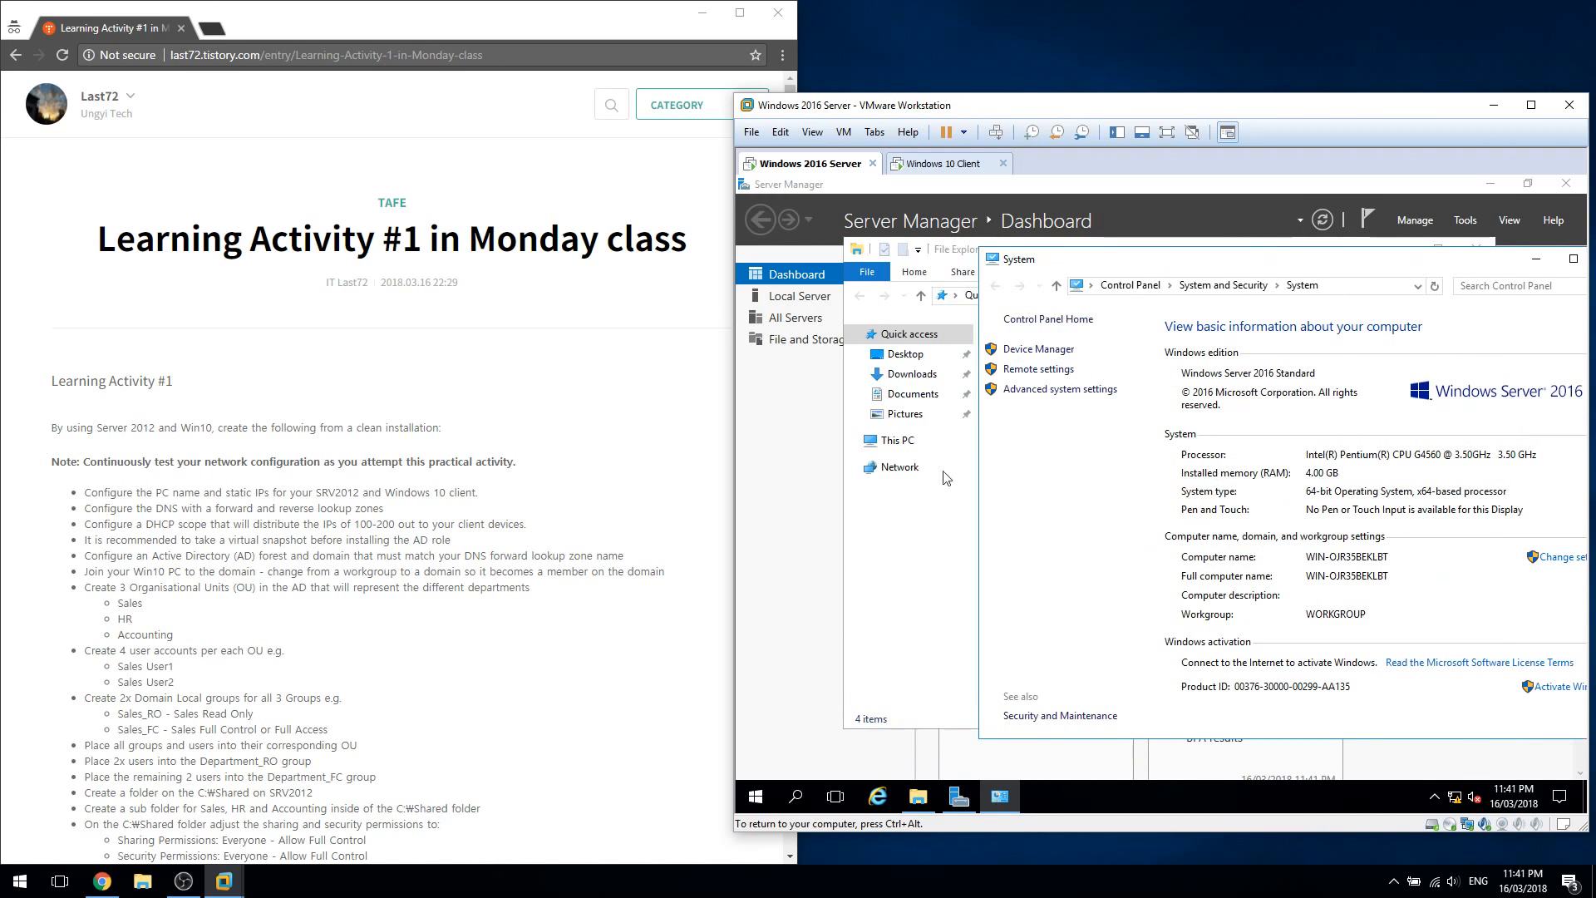
right_click(903, 449)
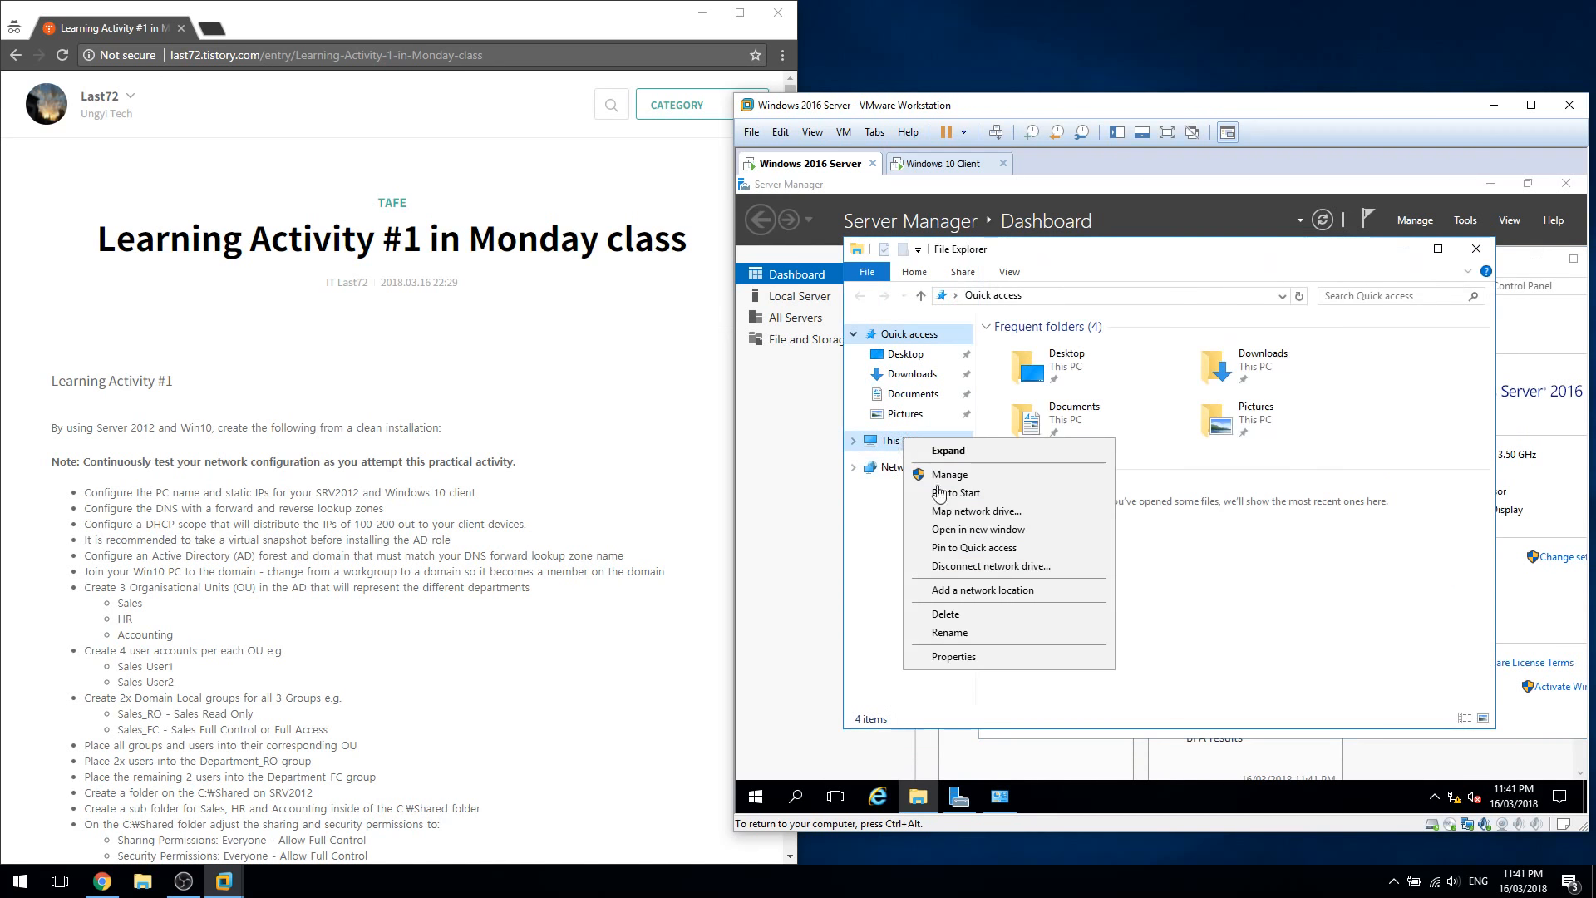
click(1139, 662)
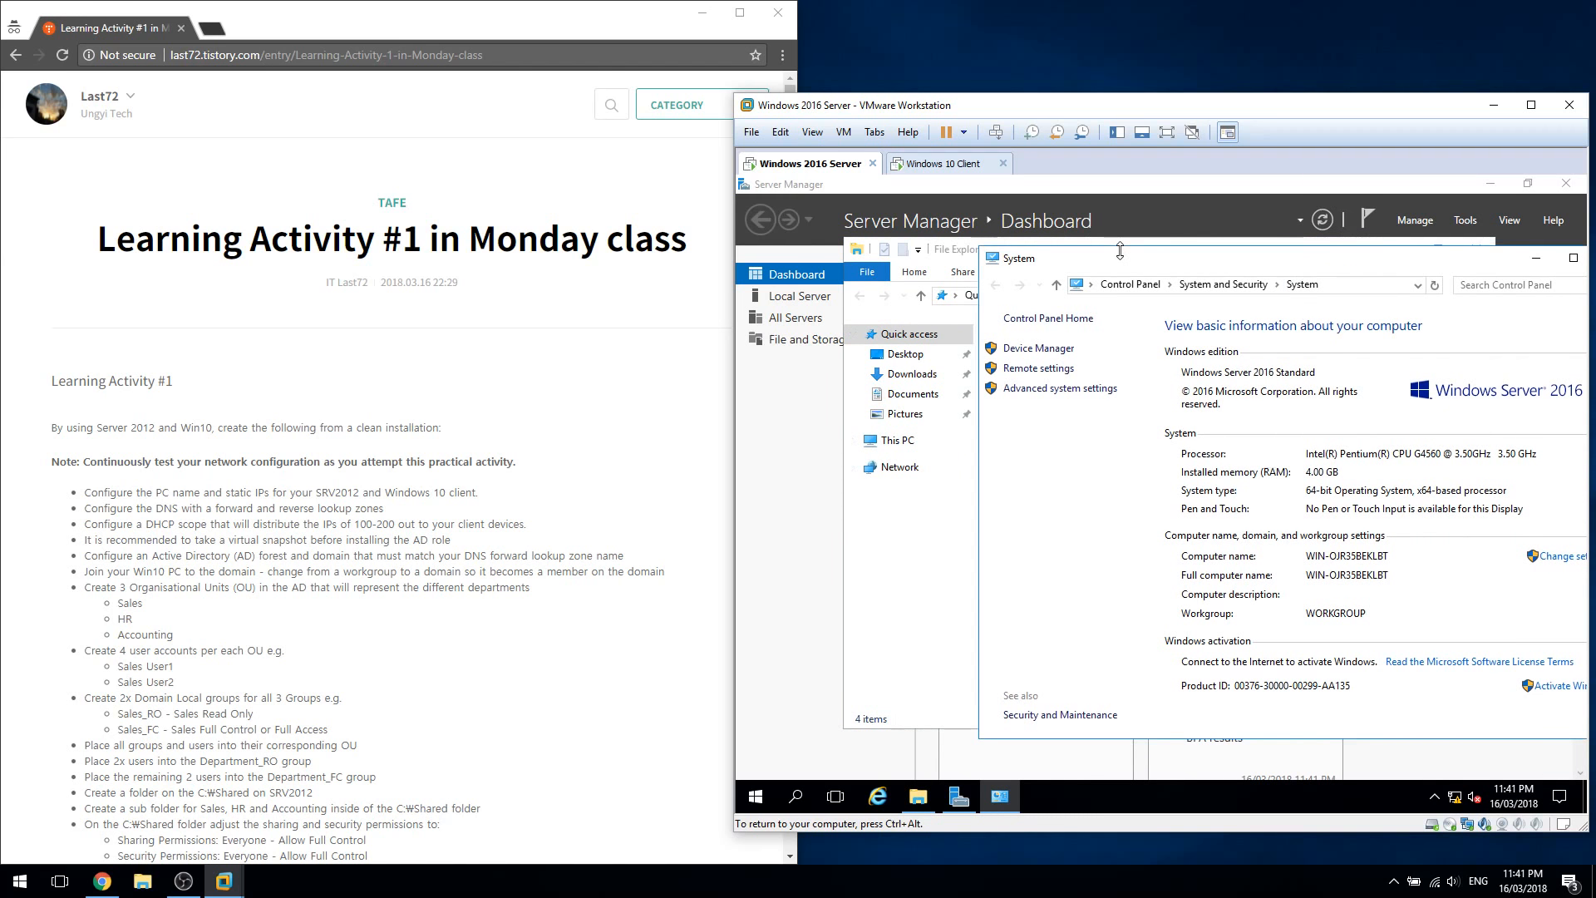
drag(1321, 263, 1093, 245)
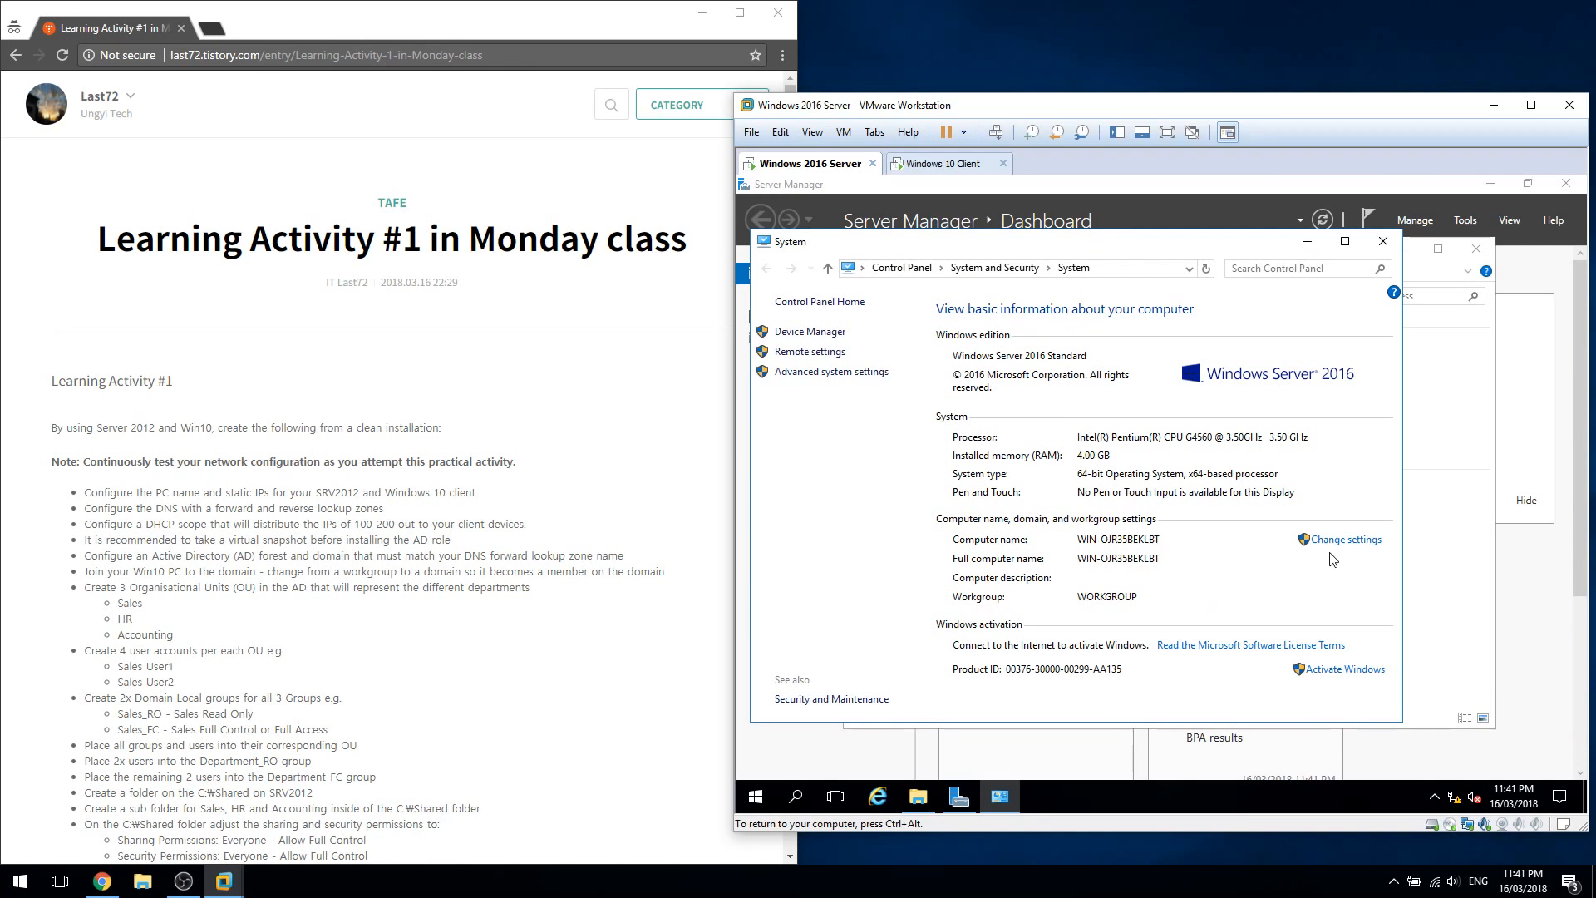
Change the computer name to SRV-1 and restart the server now
click(1355, 542)
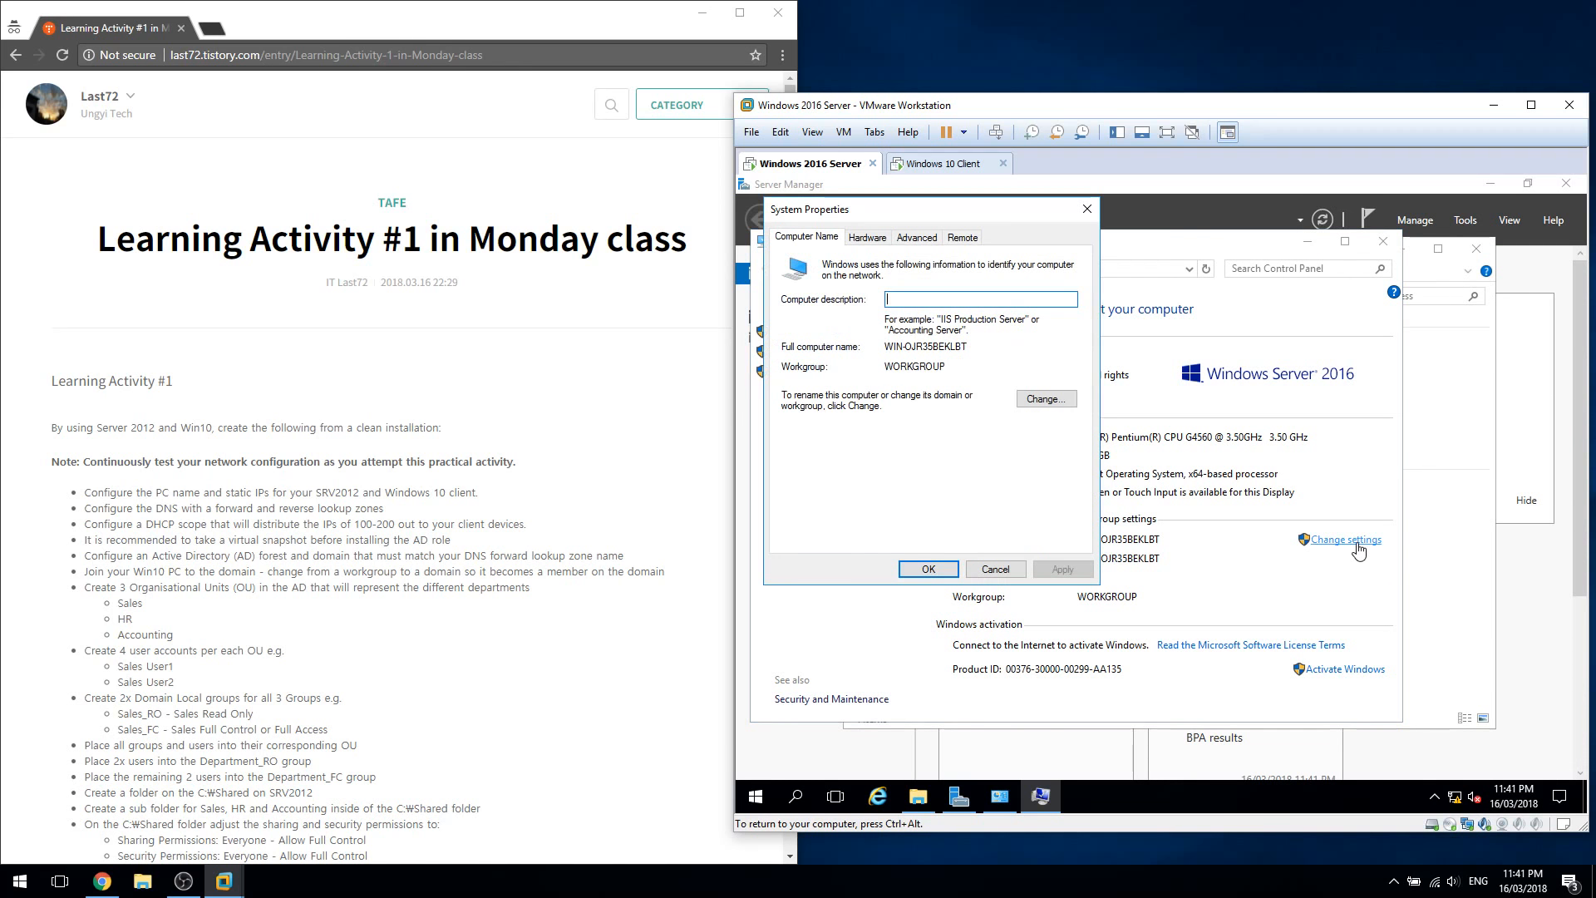
click(1044, 400)
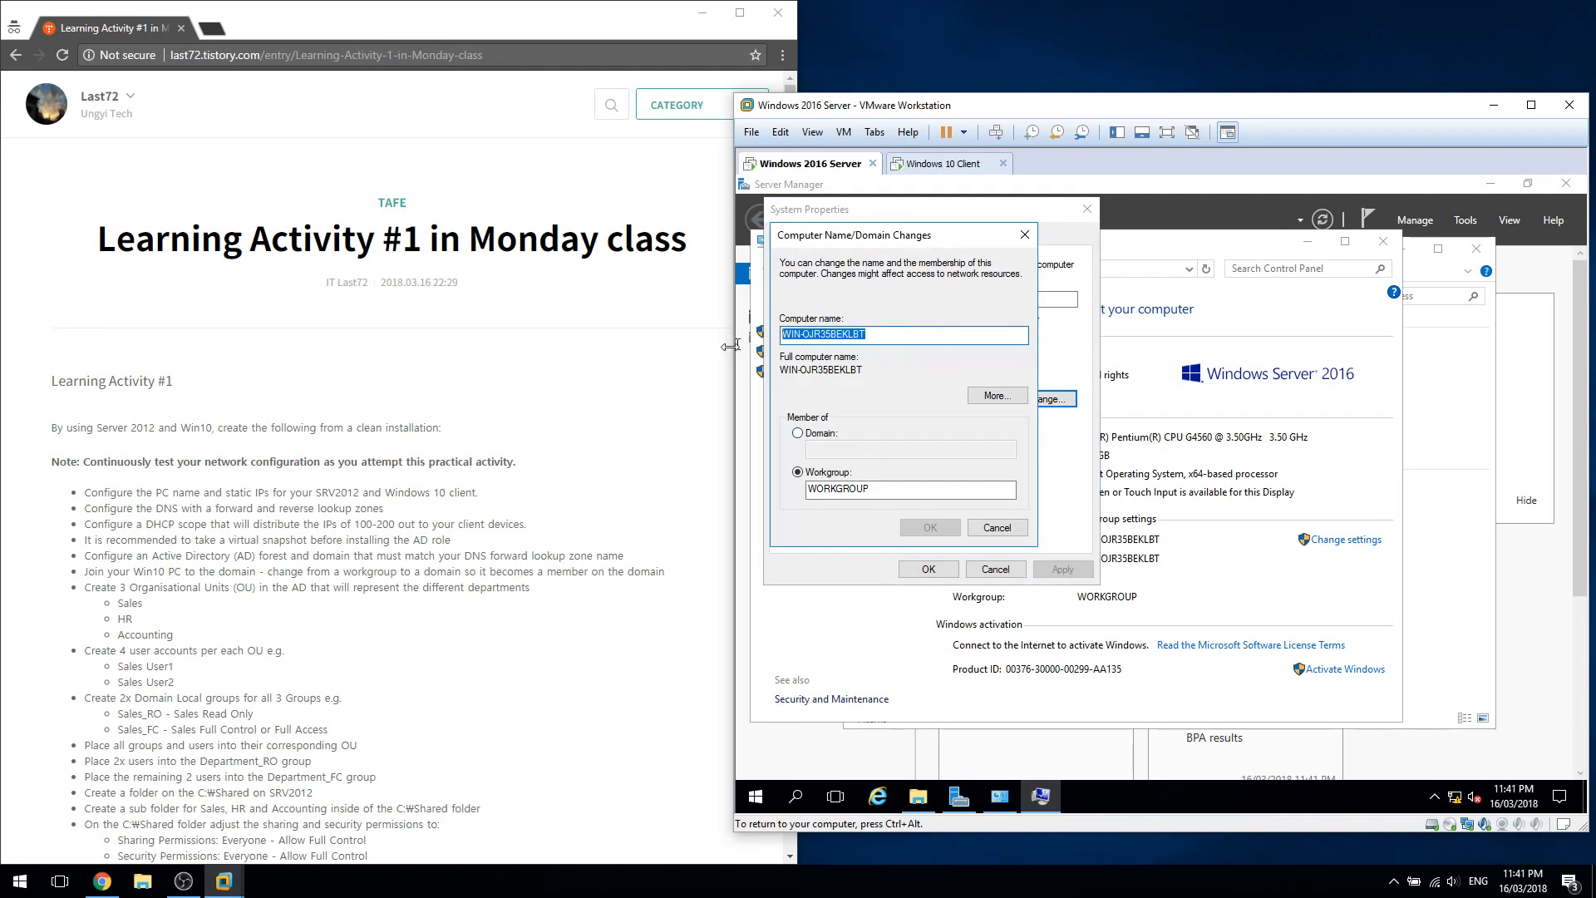
text(SRV-1)
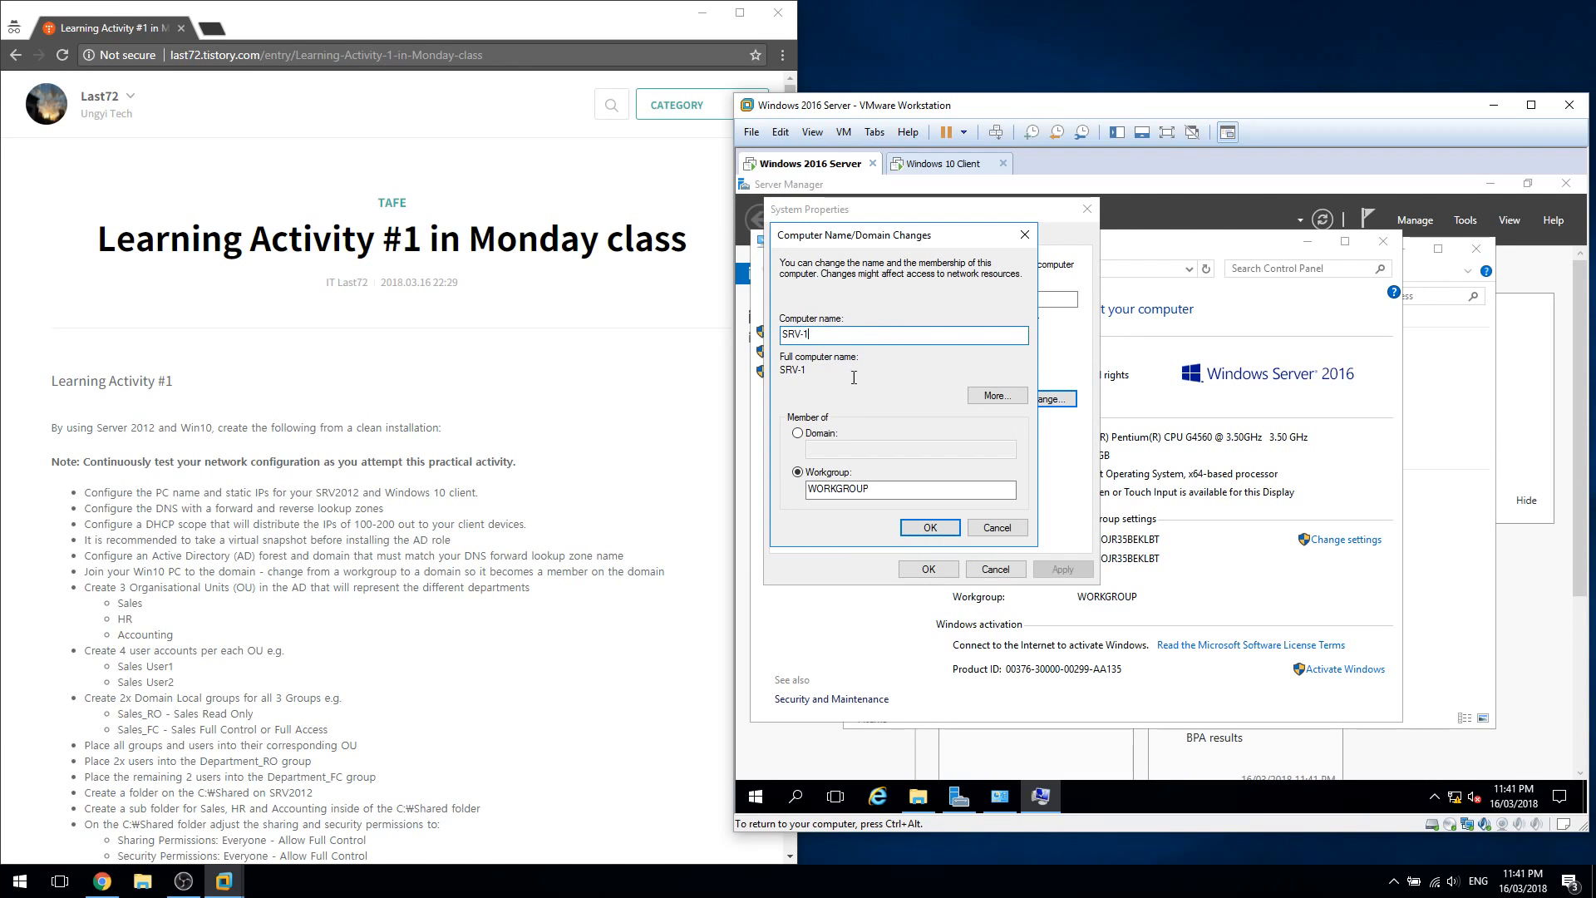
click(931, 528)
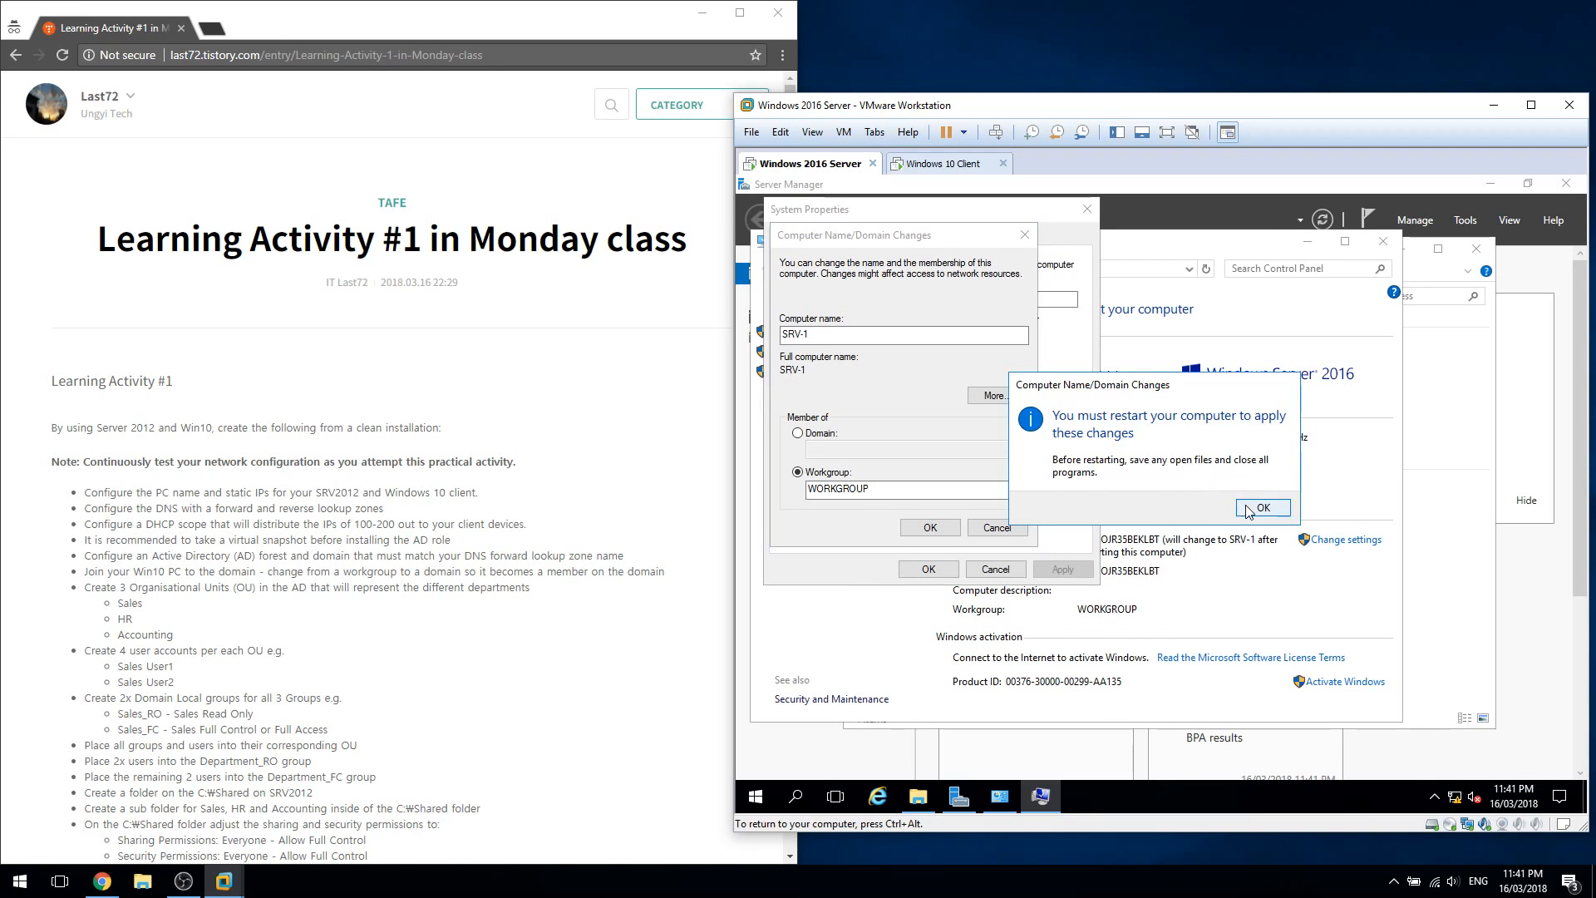
click(1259, 507)
click(932, 568)
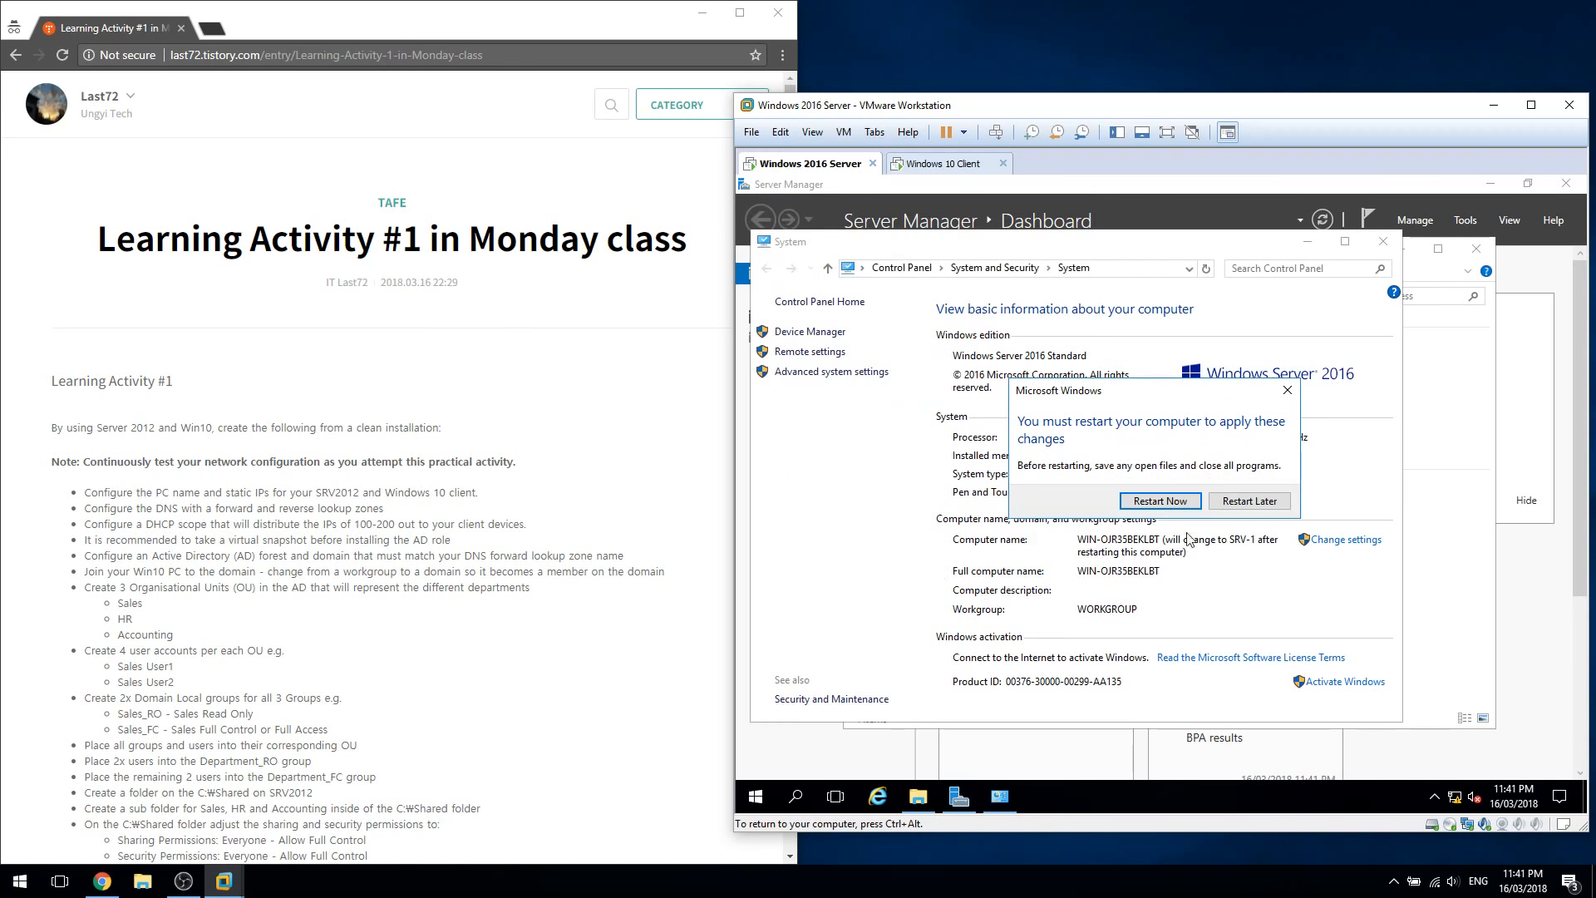
click(1160, 503)
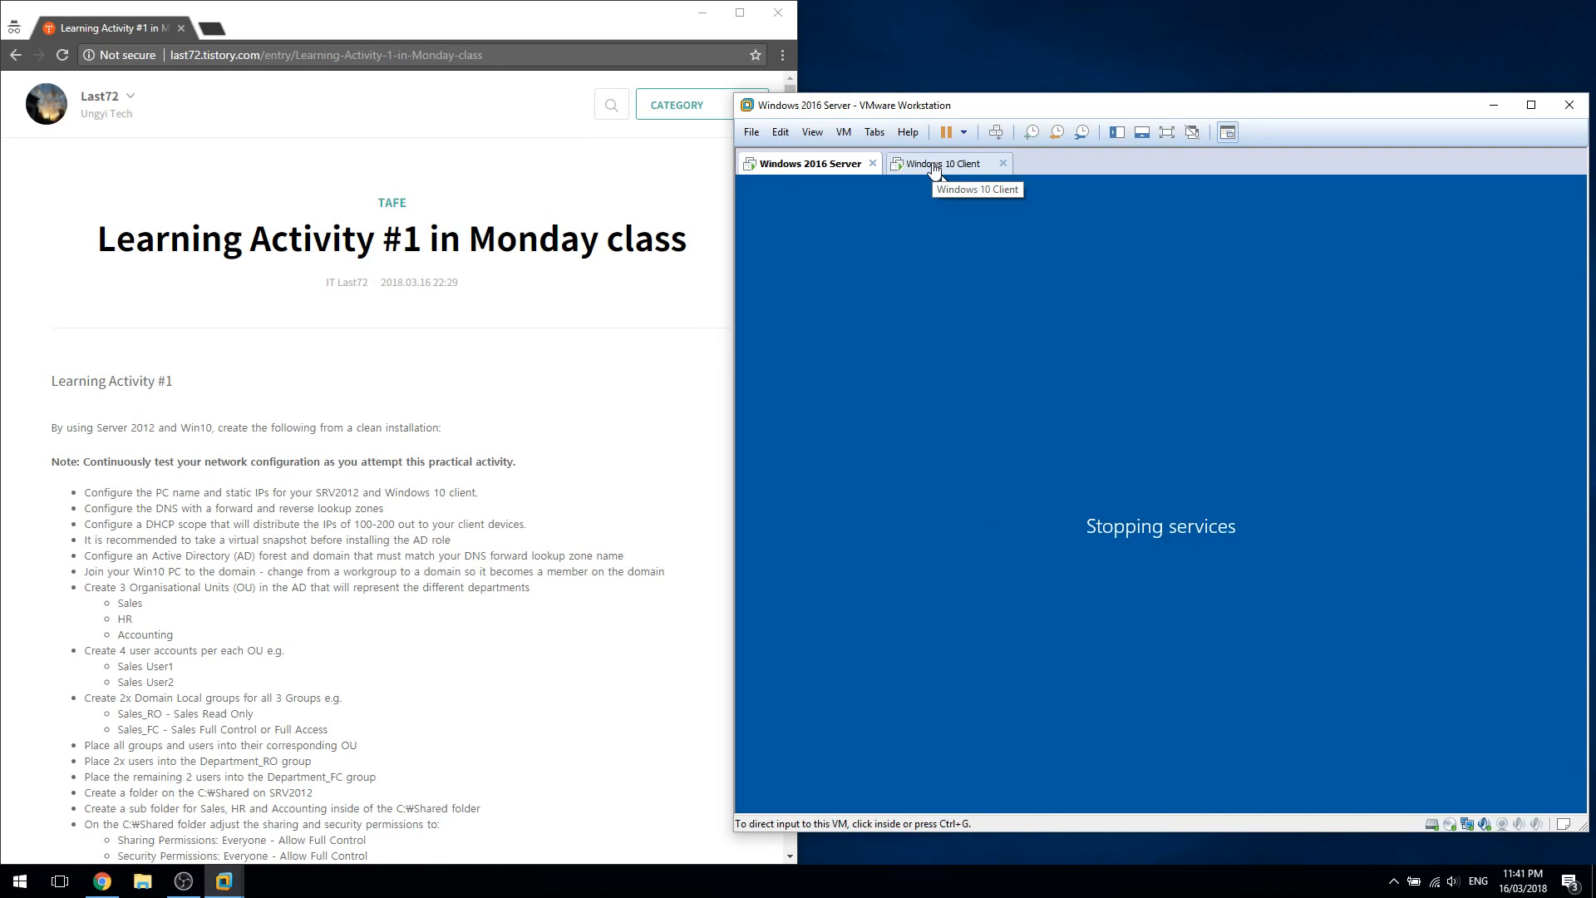
Bring up the Windows 10 Client VM while the server restarts
click(934, 169)
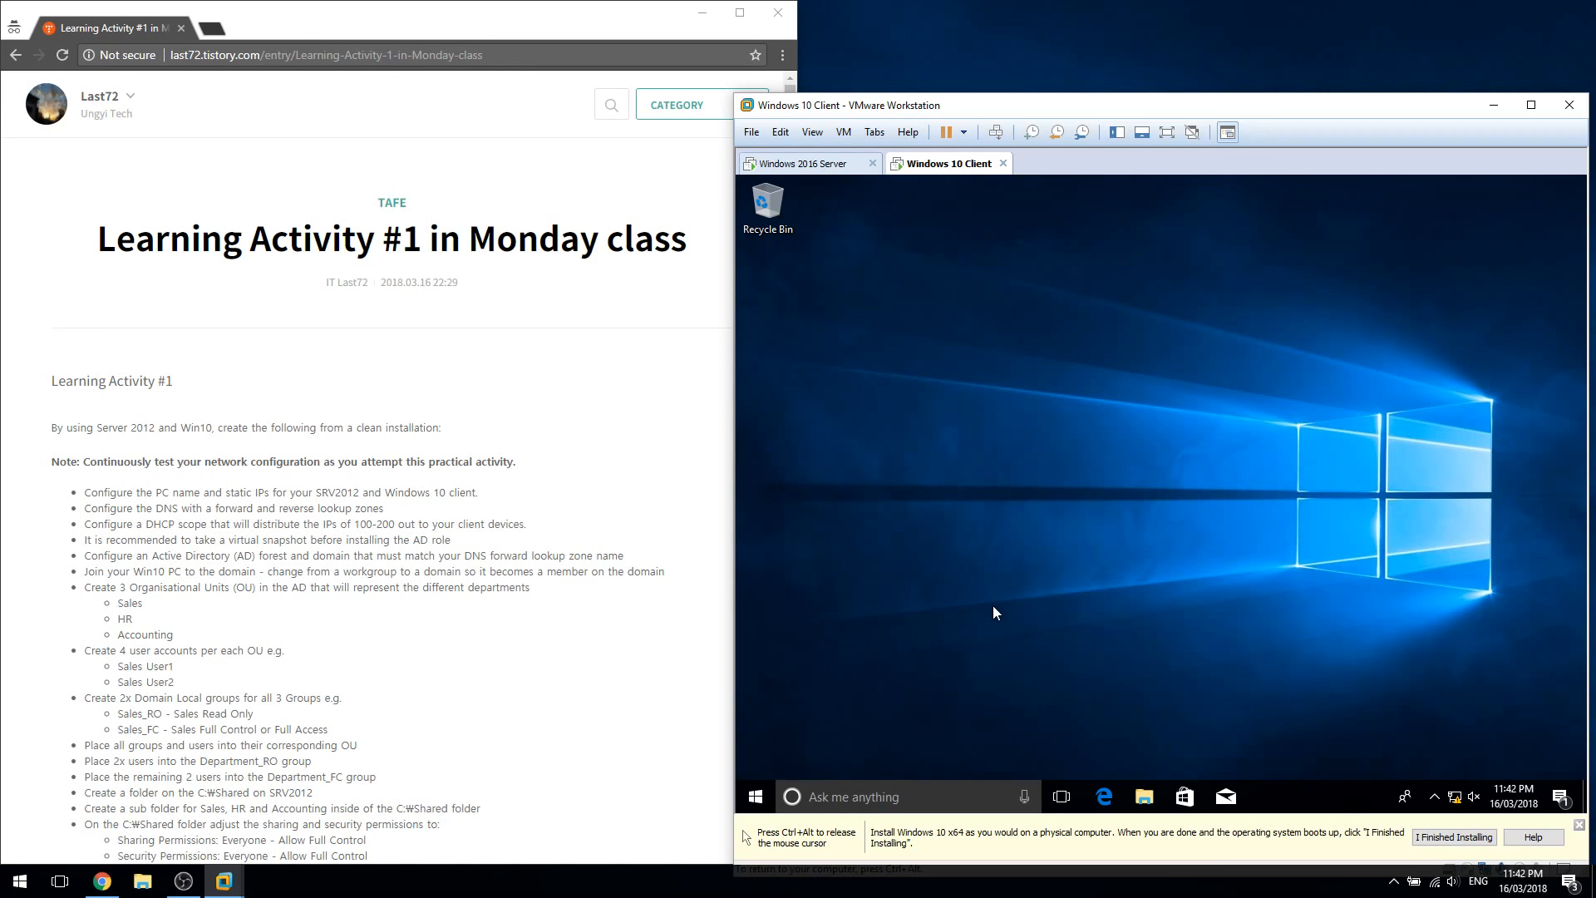
In the Windows 10 VM, open System Properties' computer name settings from This PC
click(1144, 796)
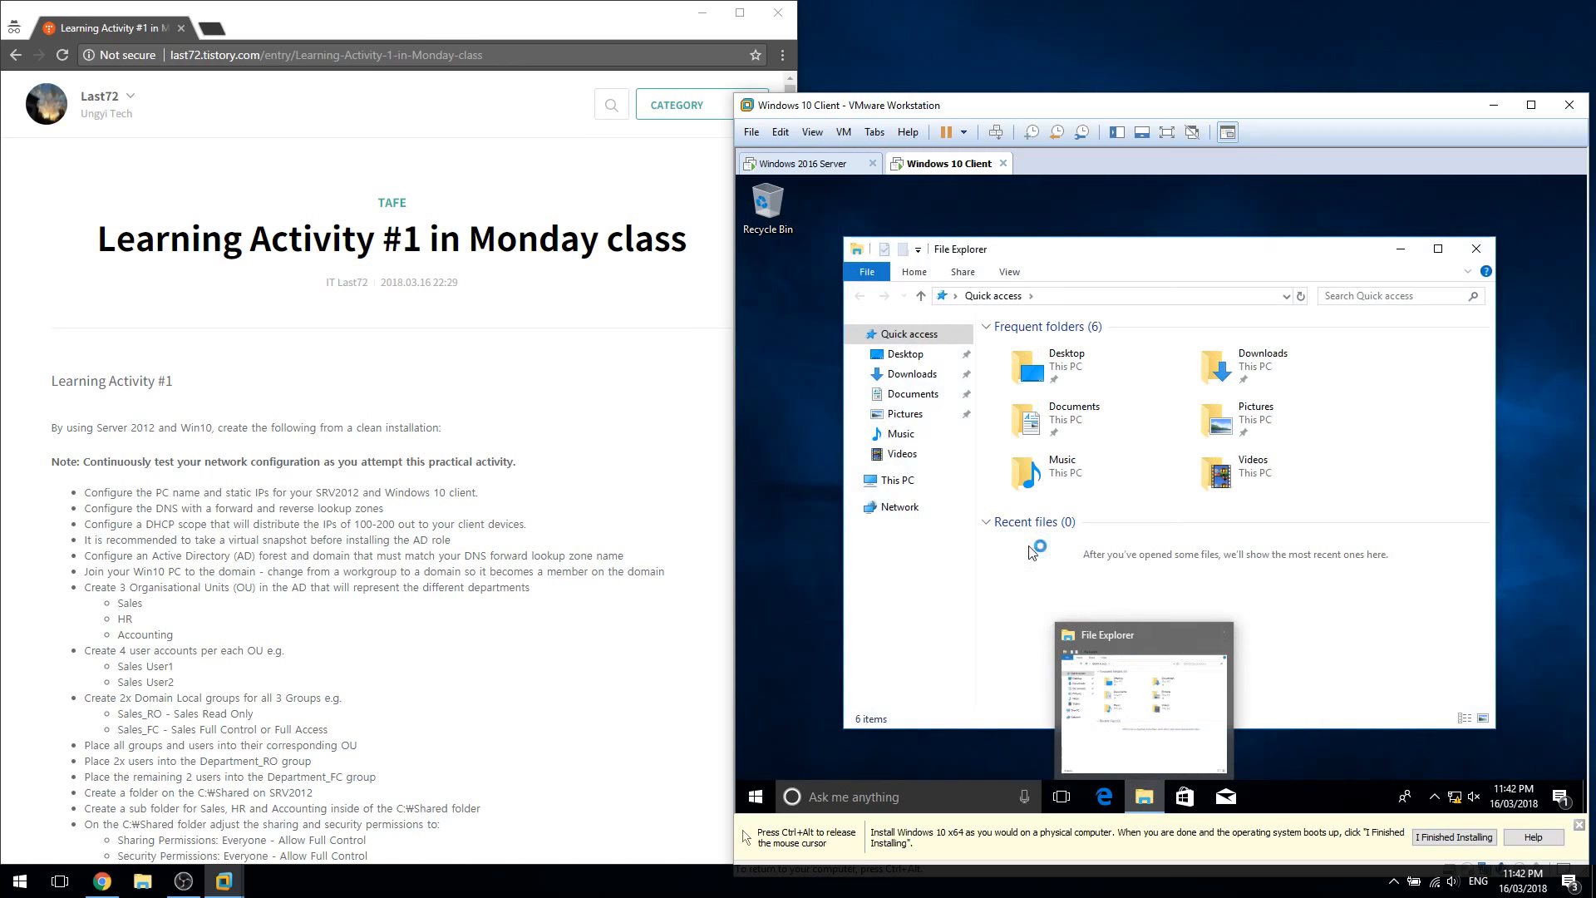
right_click(926, 480)
click(1016, 696)
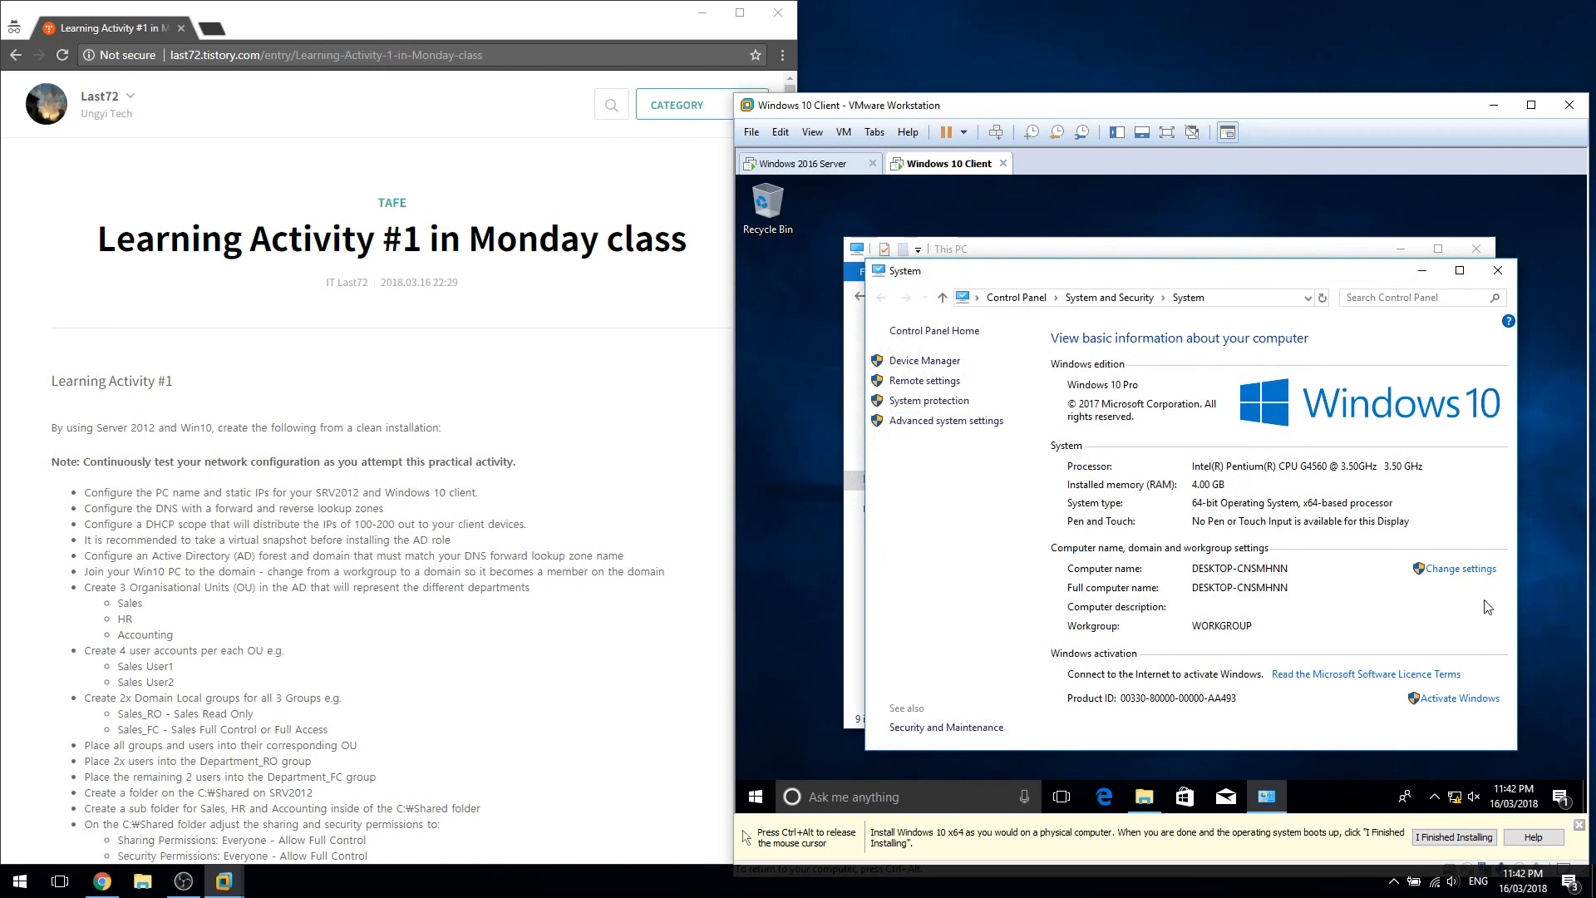
click(1461, 569)
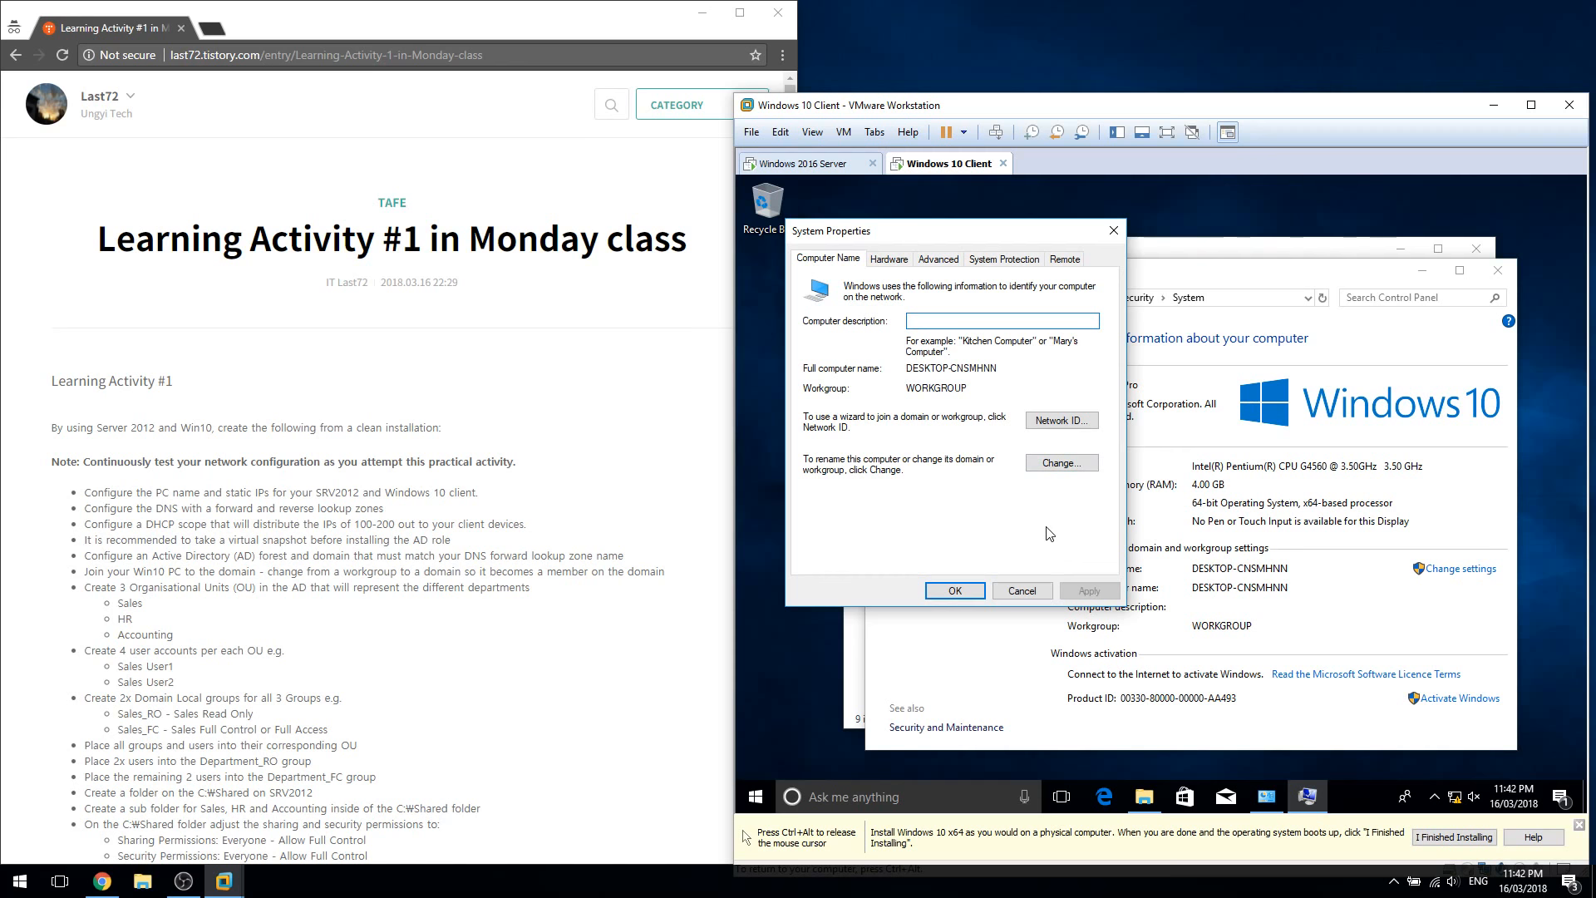
Rename the Windows 10 computer to Client-PC1 and restart it now
click(1054, 468)
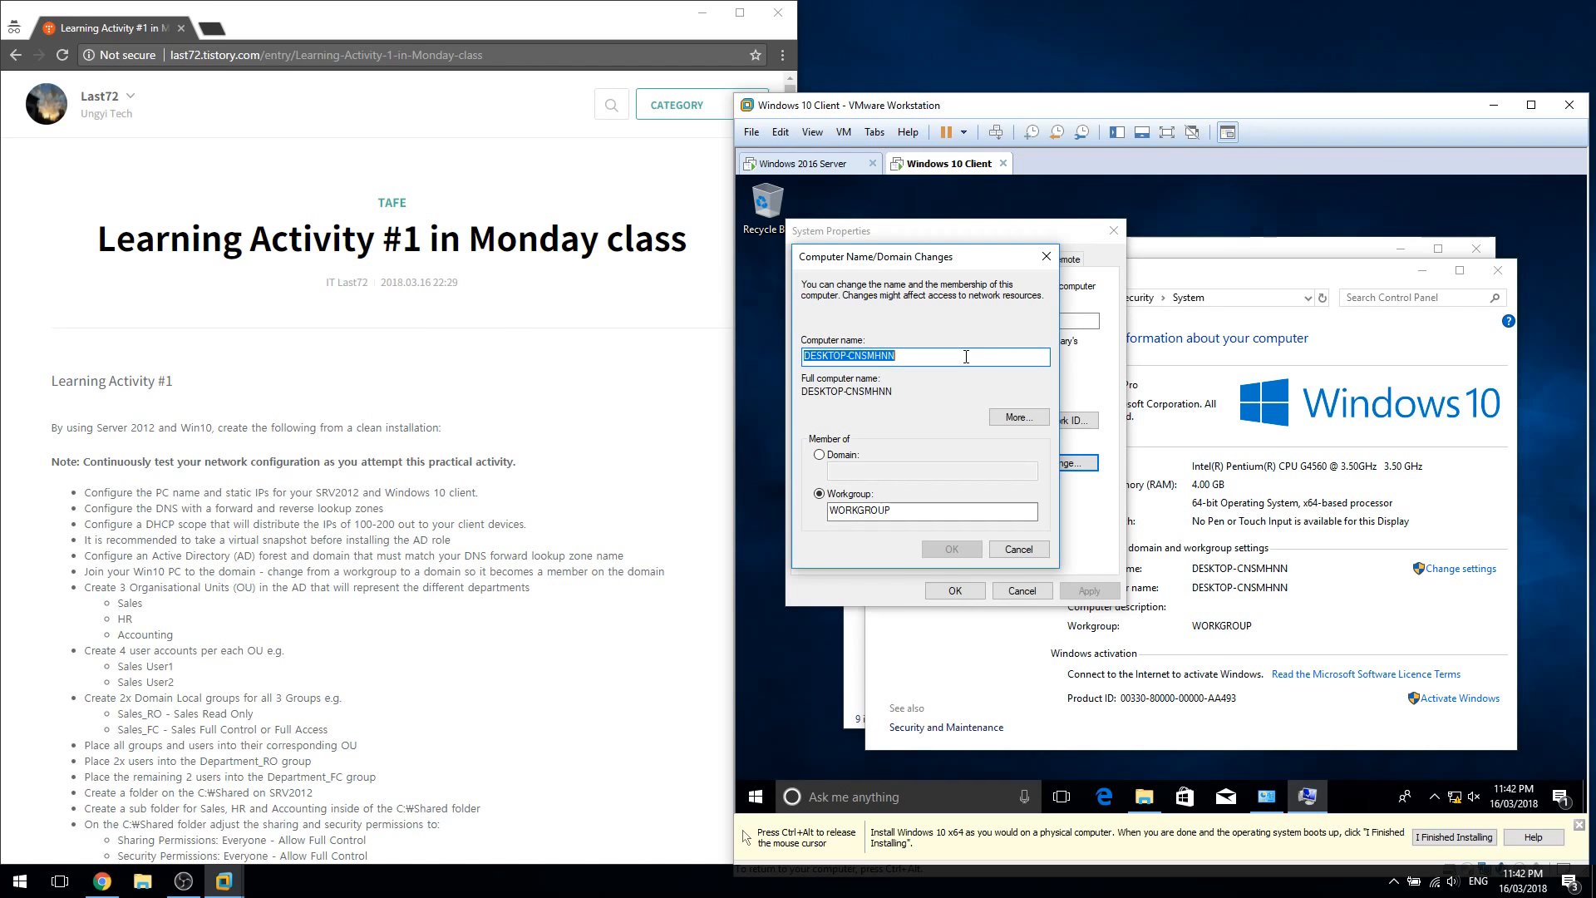
text(Client-PC1)
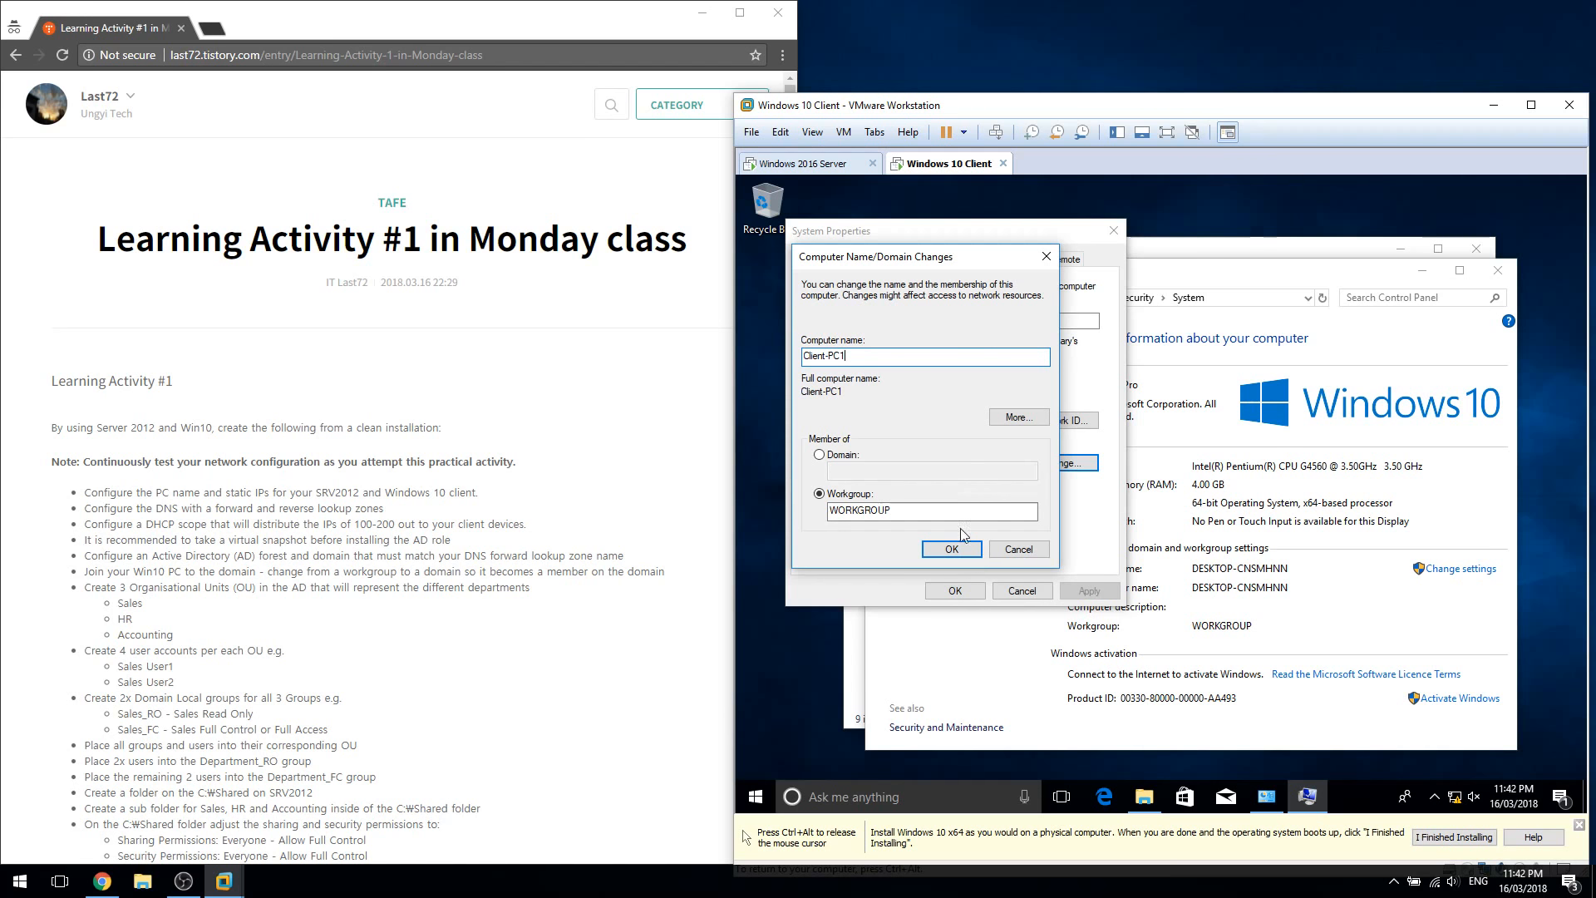
click(953, 548)
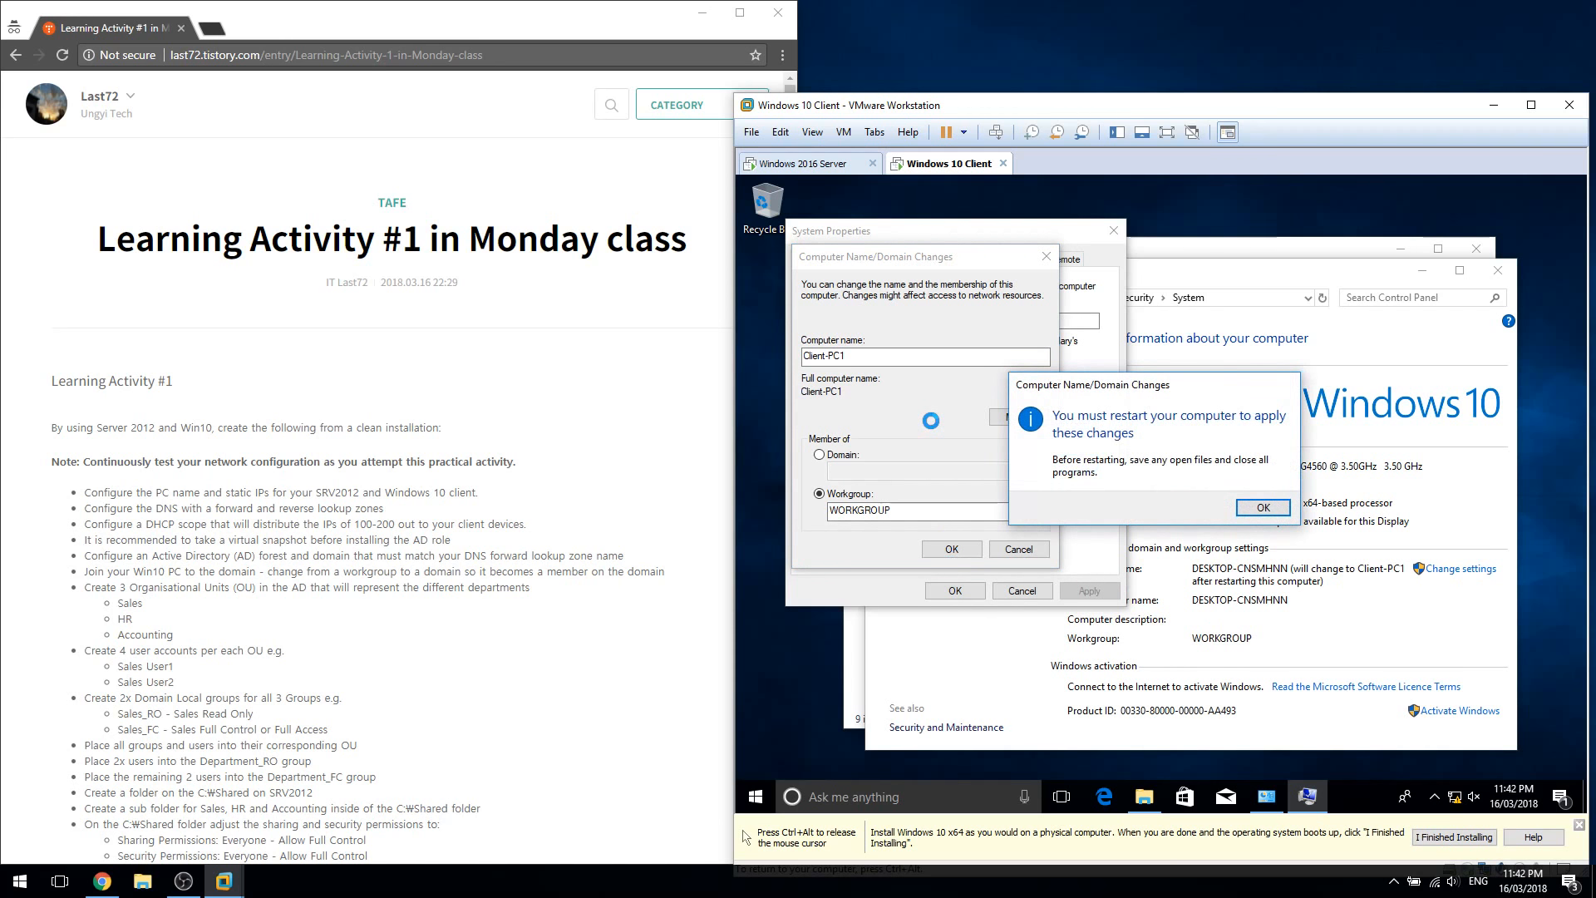
click(1263, 507)
click(954, 590)
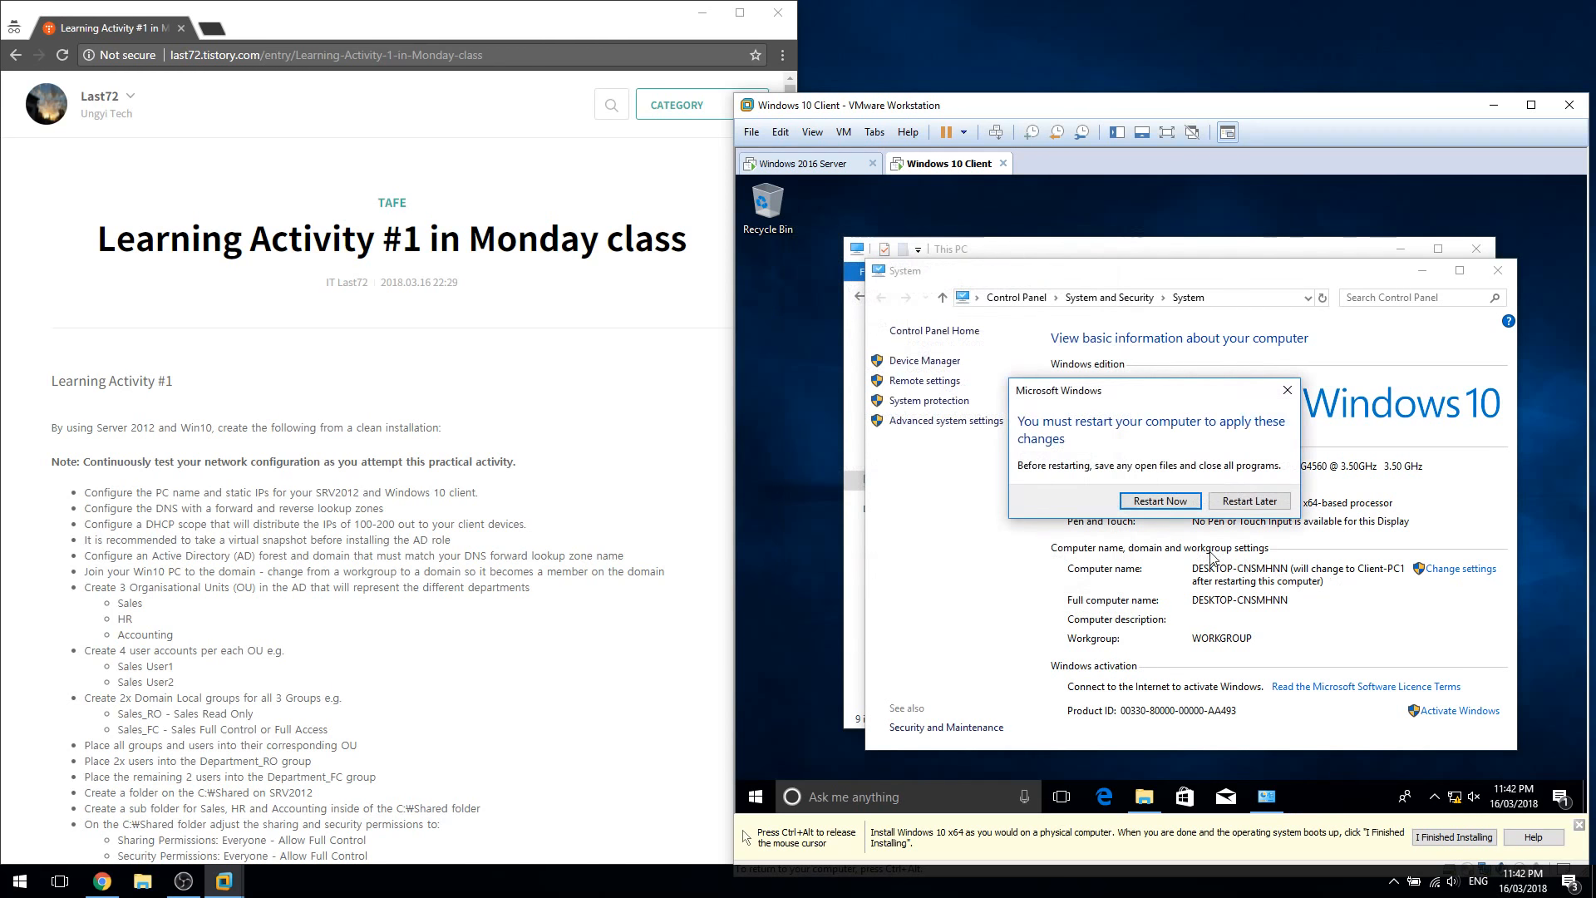
click(1150, 504)
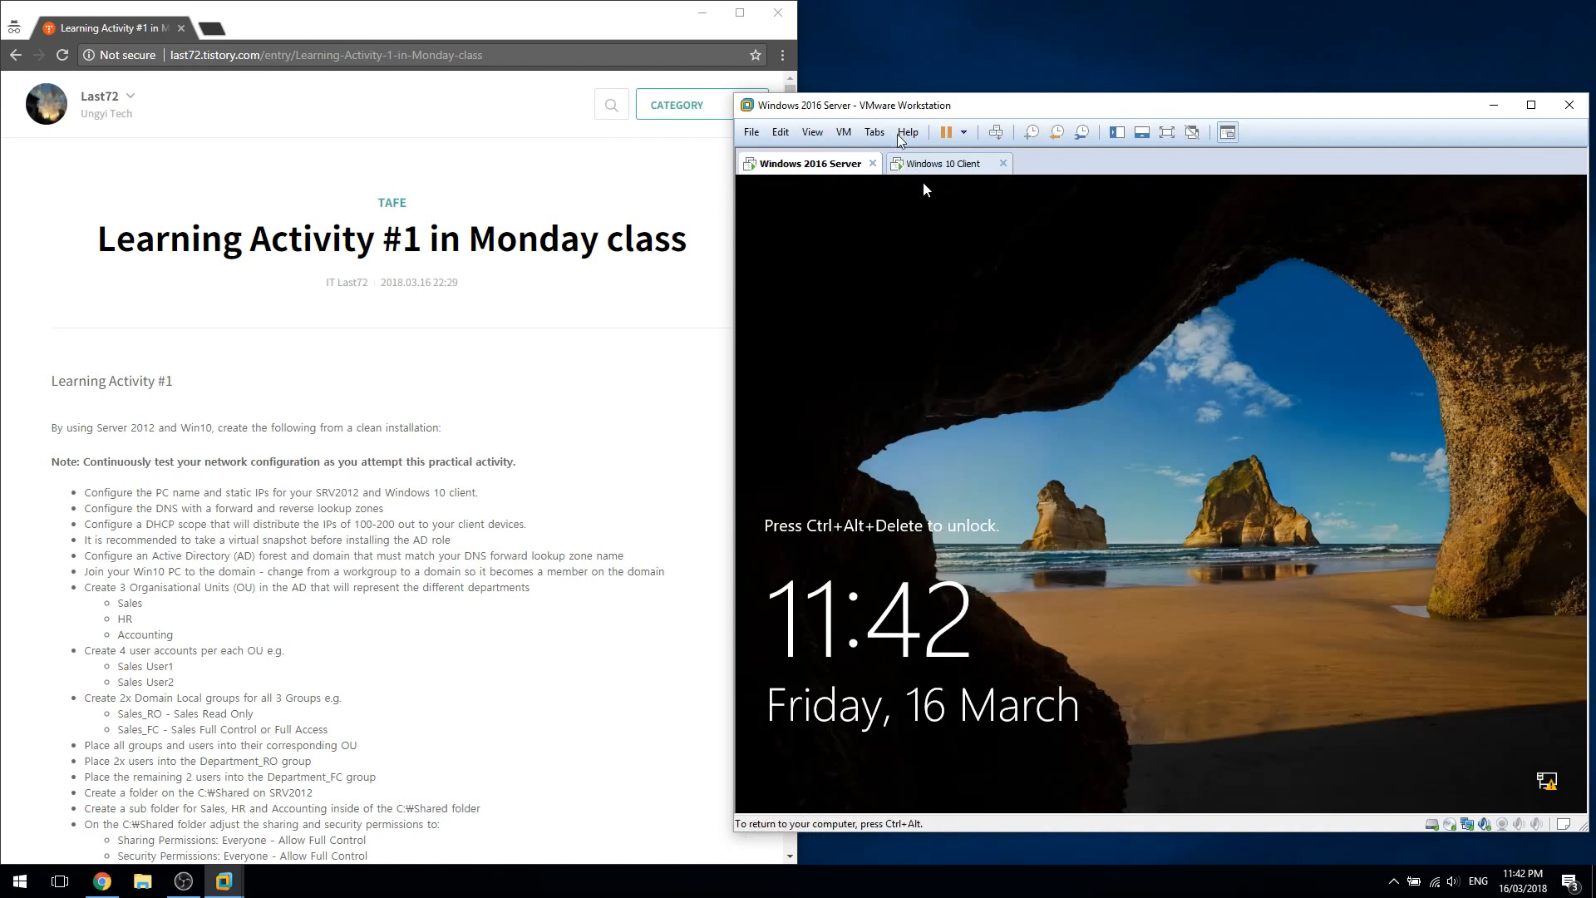
Sign in to the restarted server as Administrator with the account password
click(996, 133)
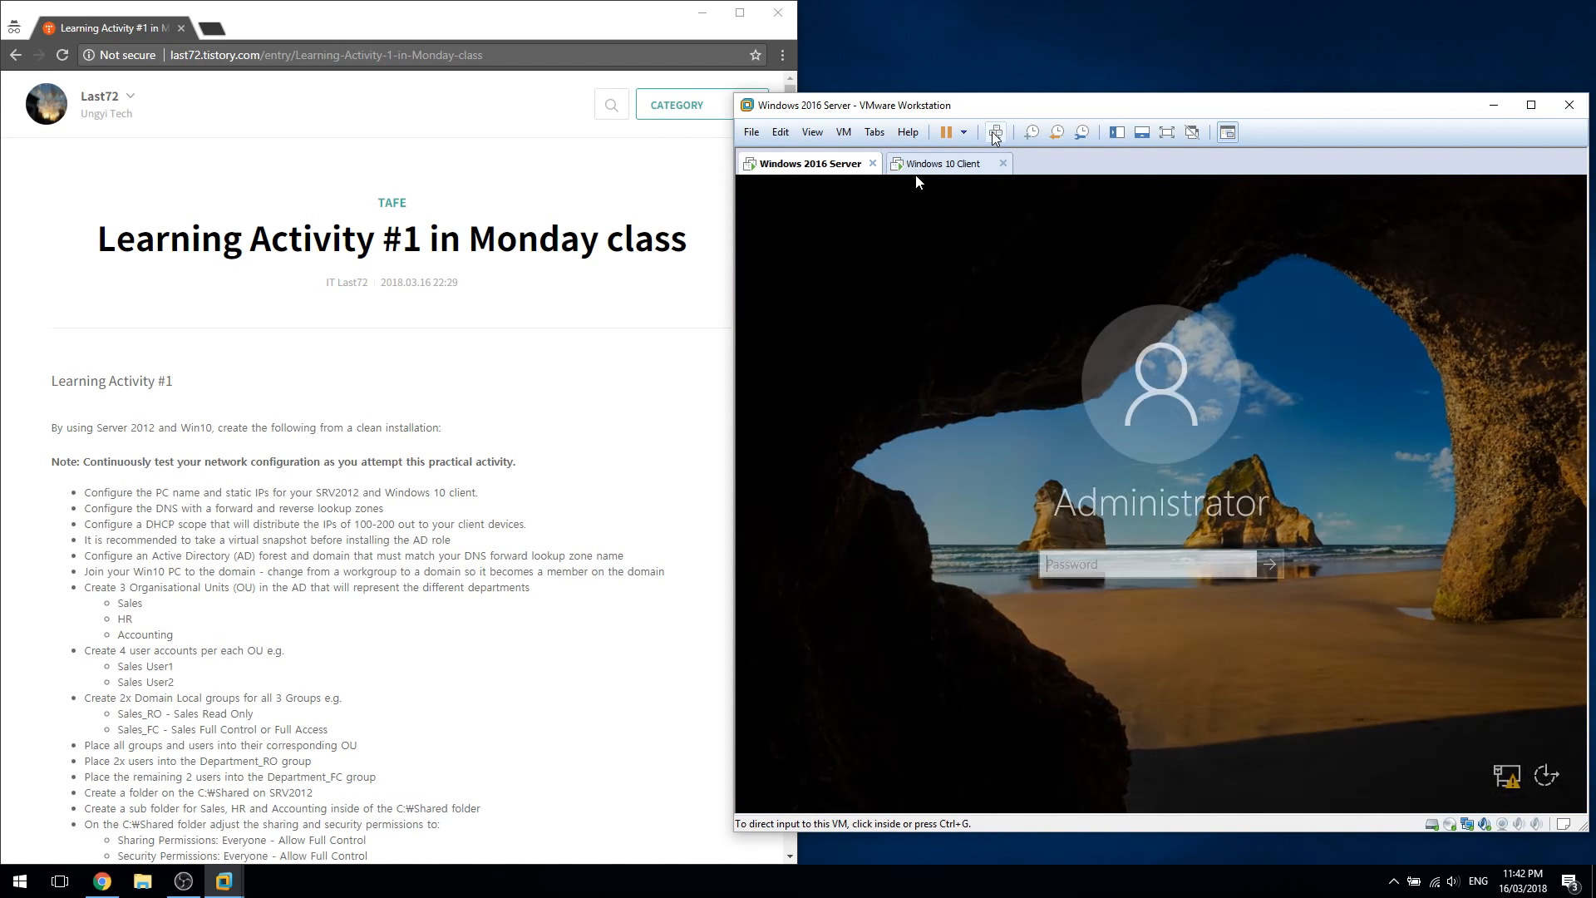
click(1147, 564)
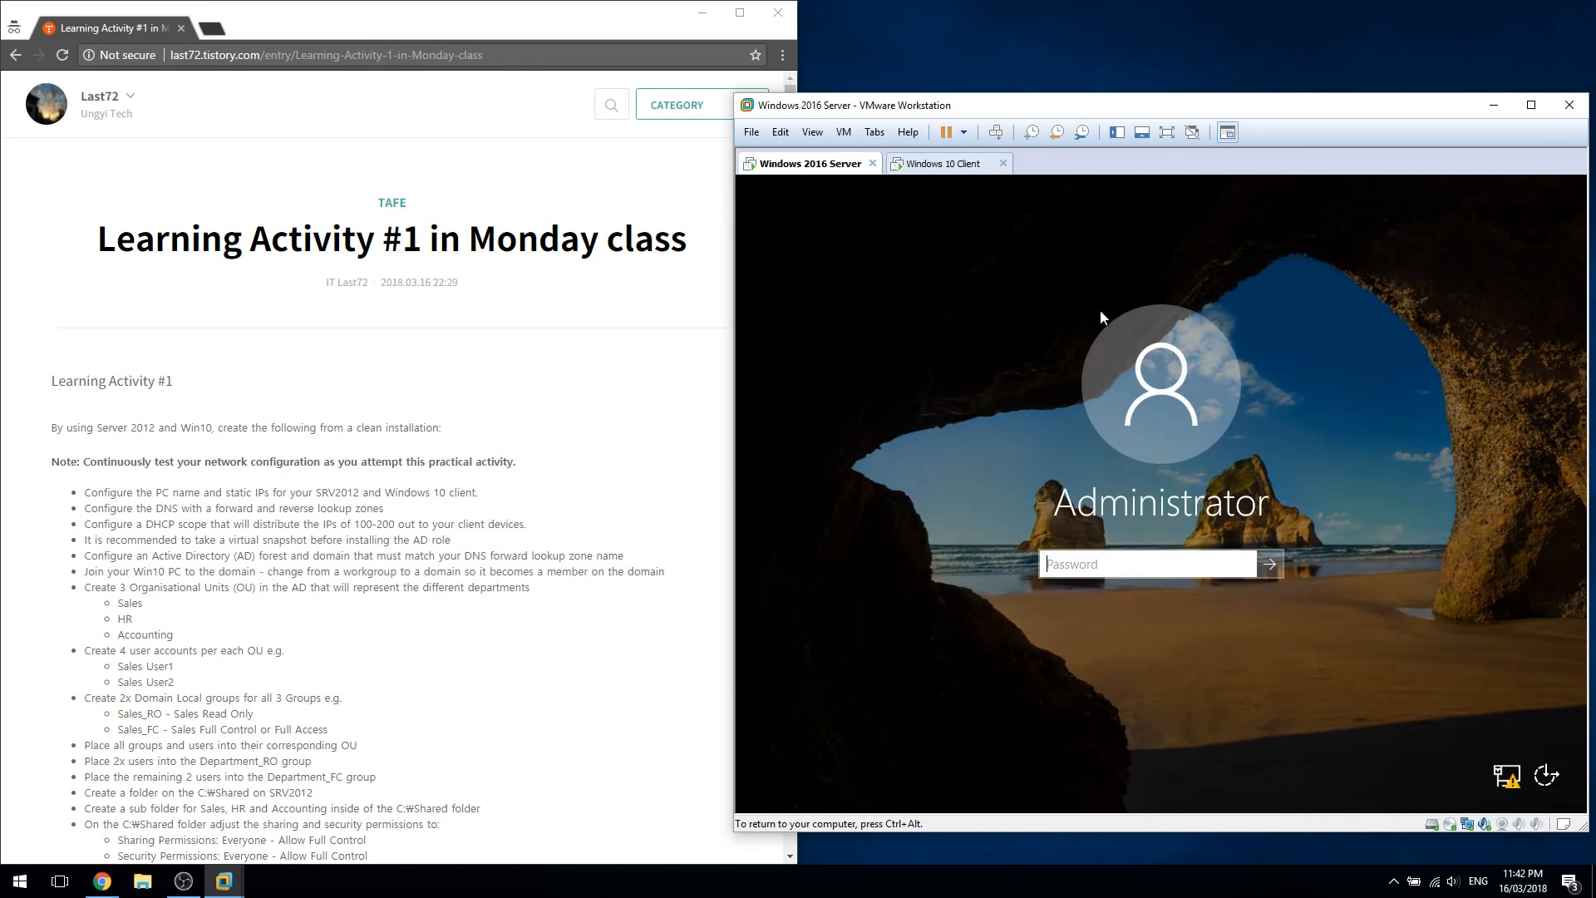
text(P@ssw0rd)
key(Return)
key(ctrl+alt)
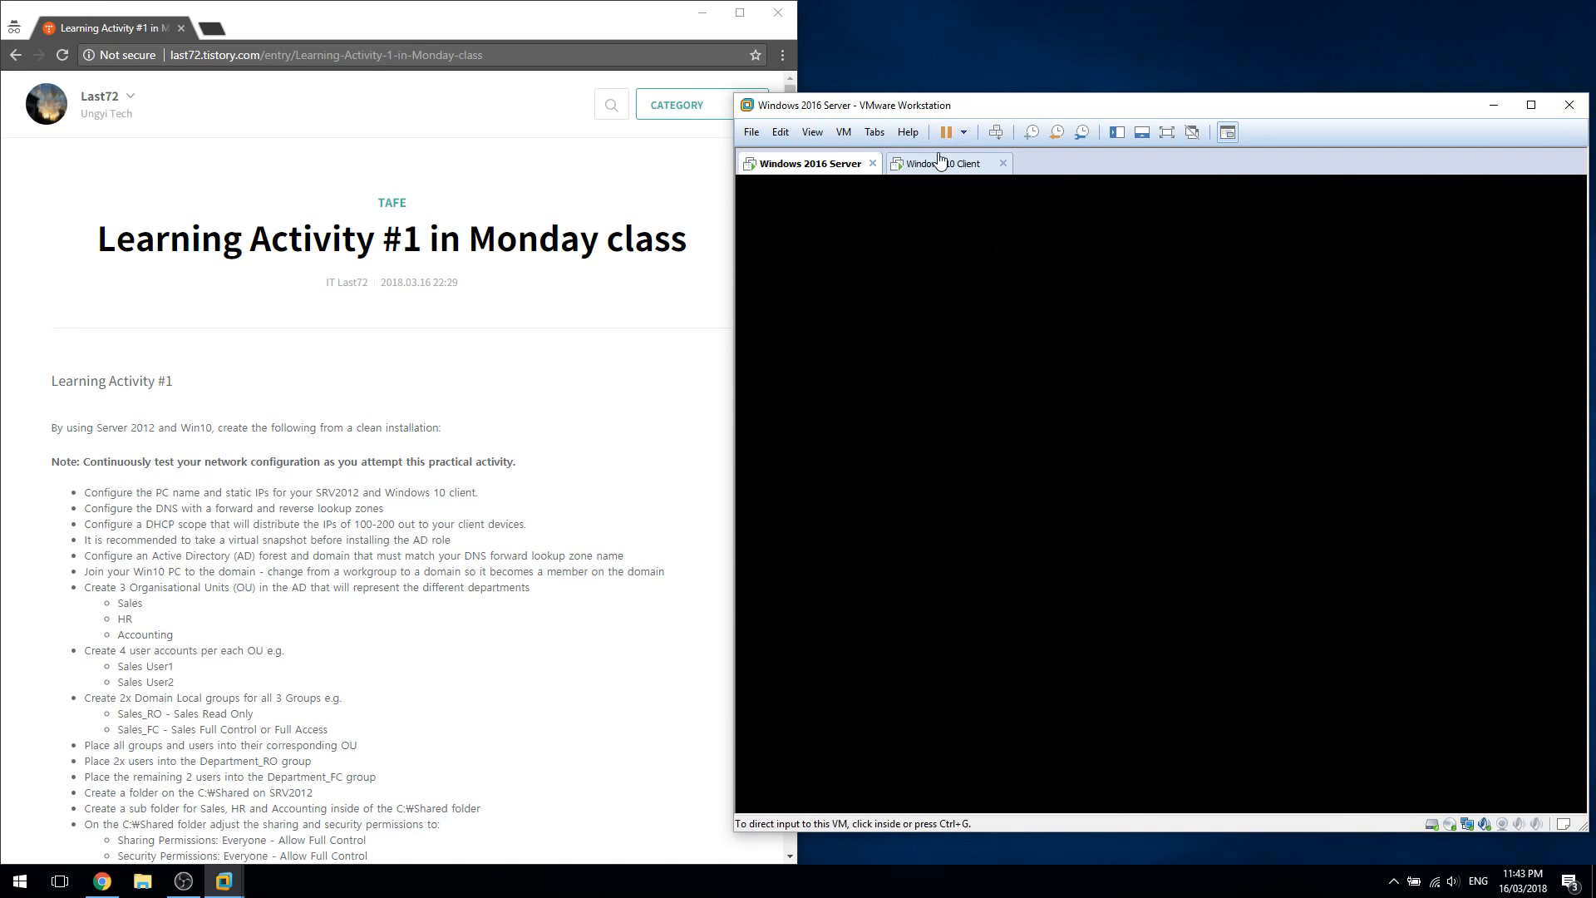
Check the restarting Windows 10 Client, dismiss the hint bar, then return to the Windows 2016 Server
click(937, 158)
click(1211, 396)
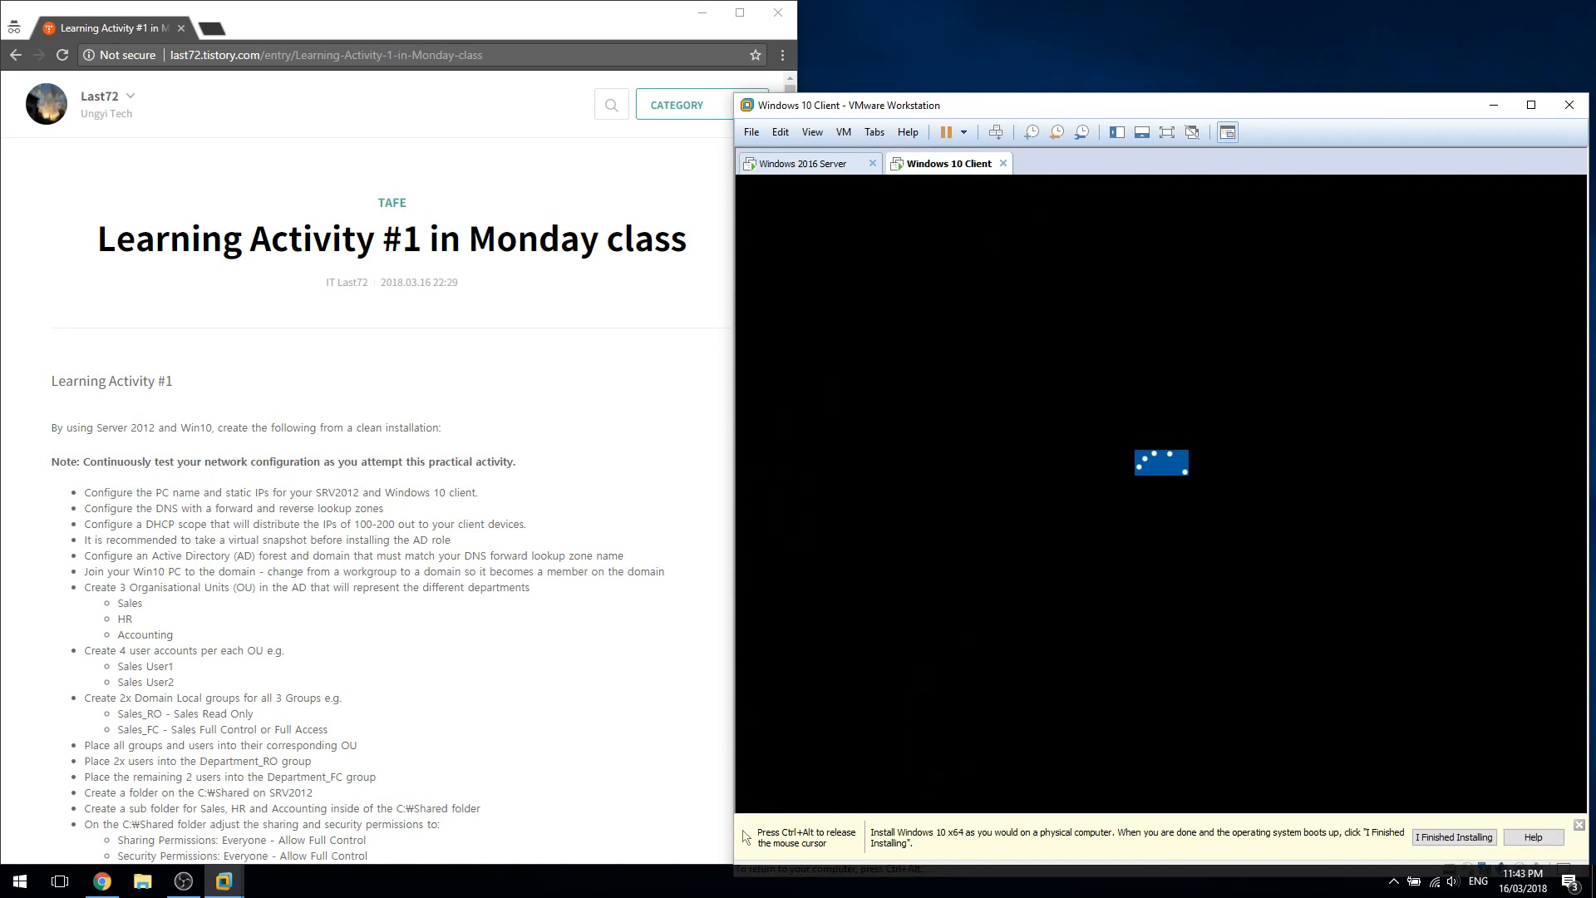
key(ctrl+alt)
click(1579, 824)
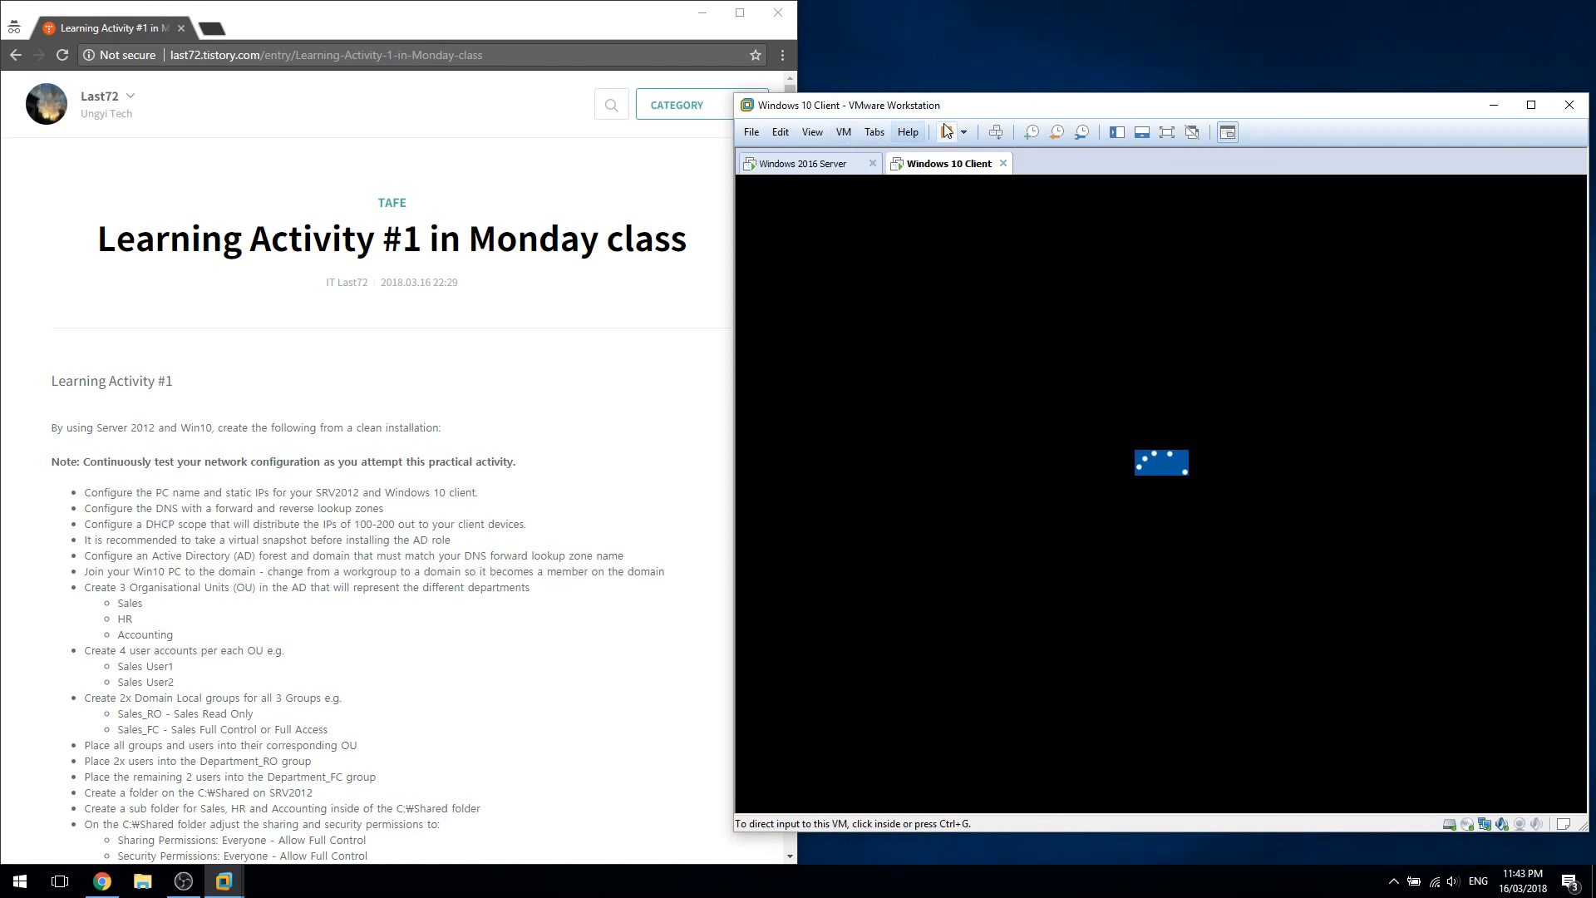
drag(946, 108, 937, 71)
click(1116, 412)
key(ctrl+alt)
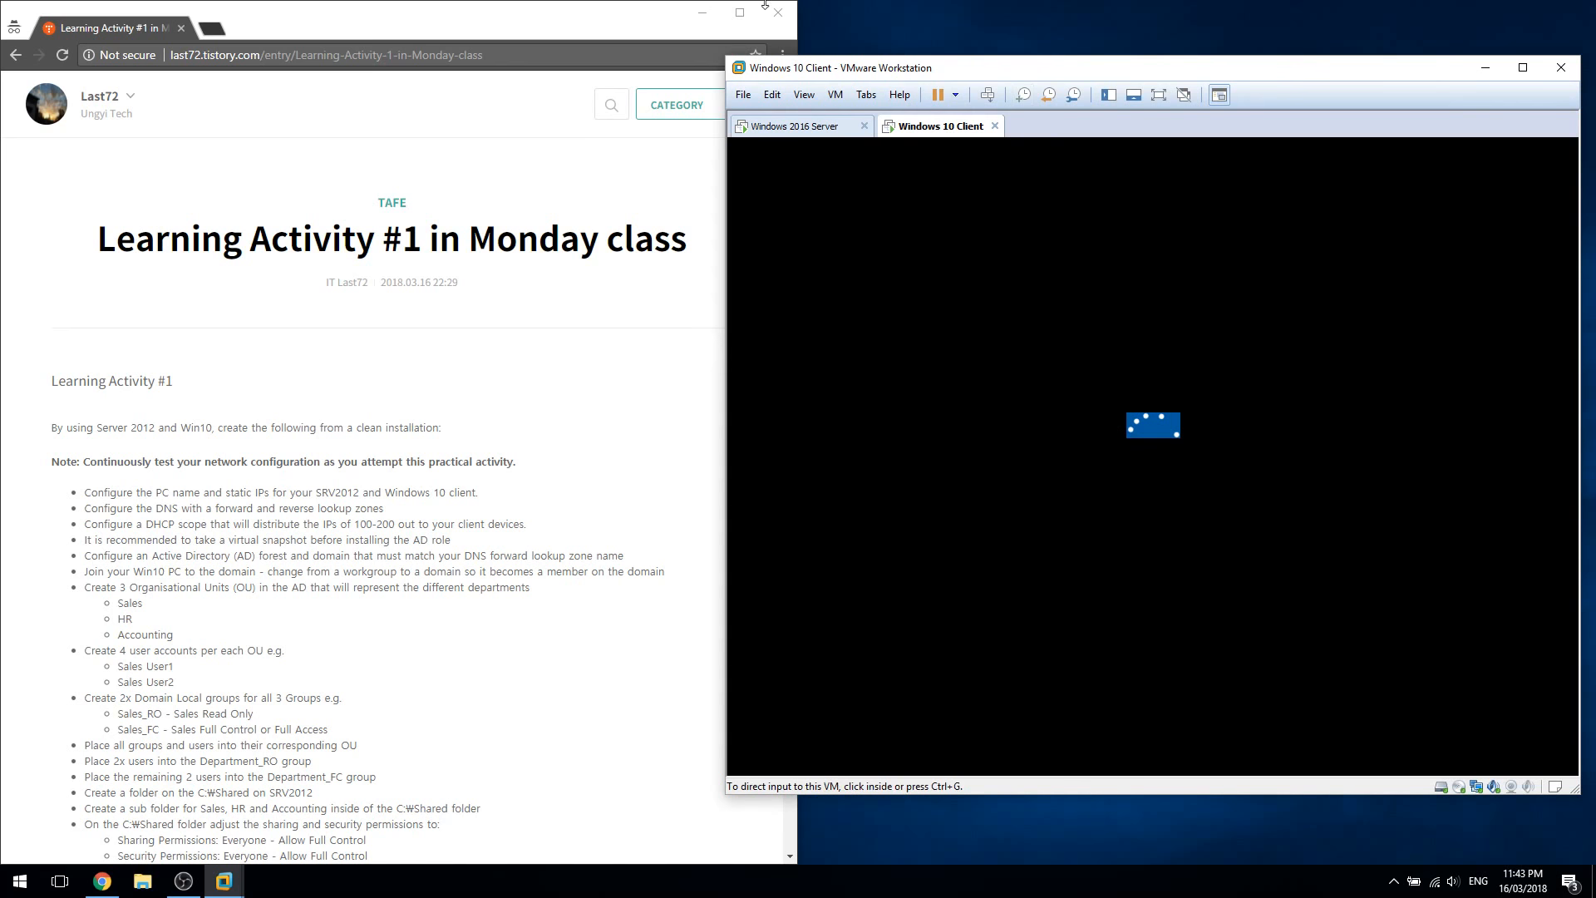
click(756, 129)
click(843, 505)
key(ctrl+alt)
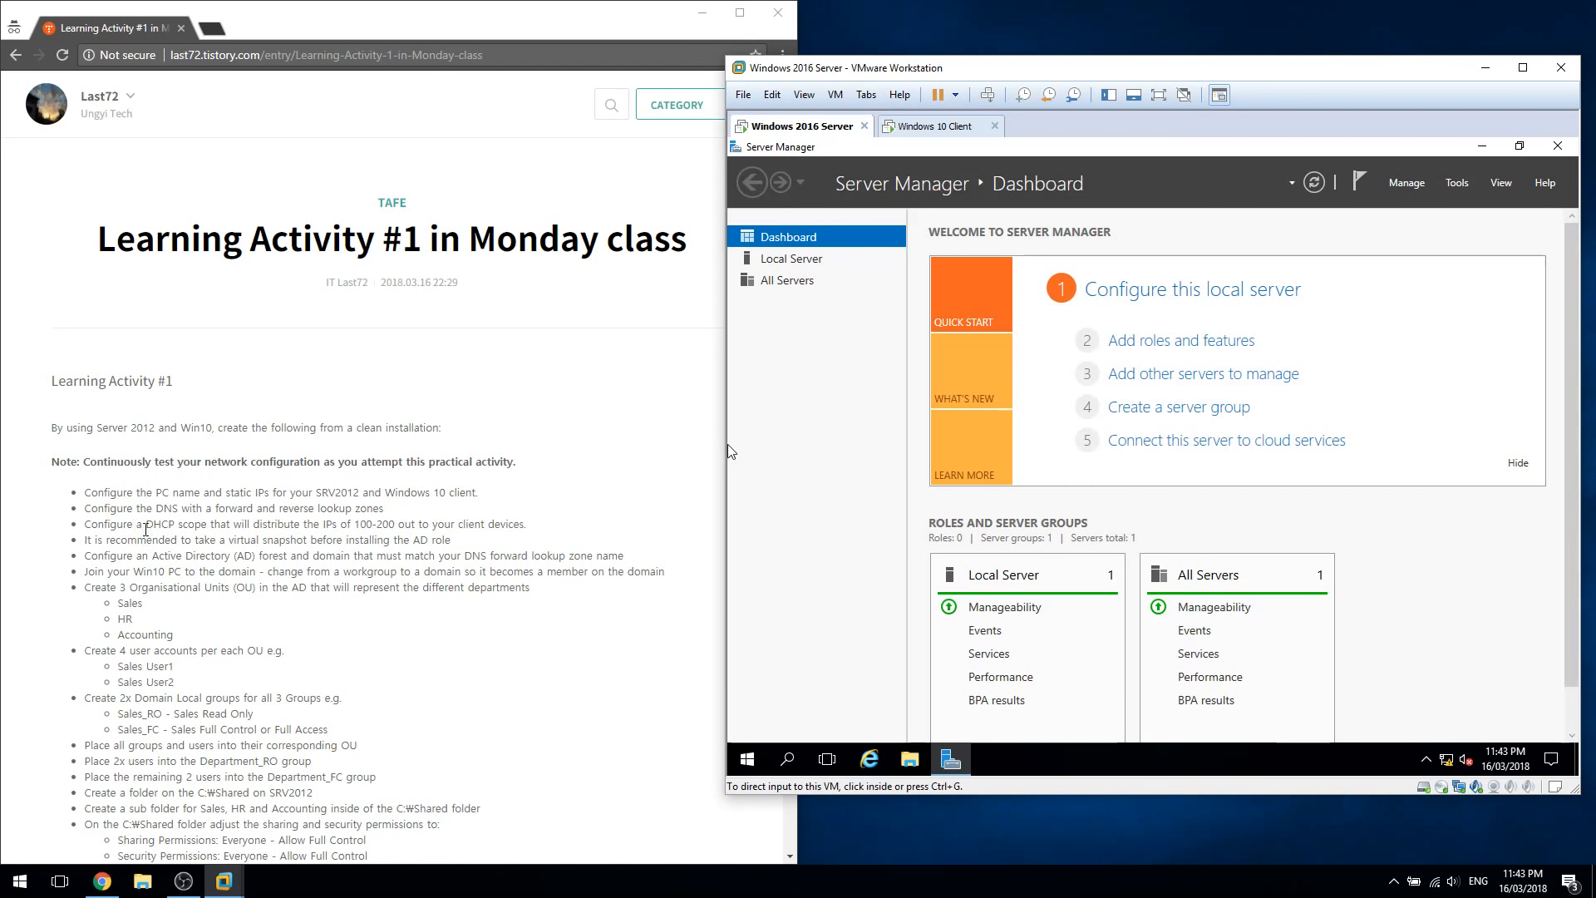